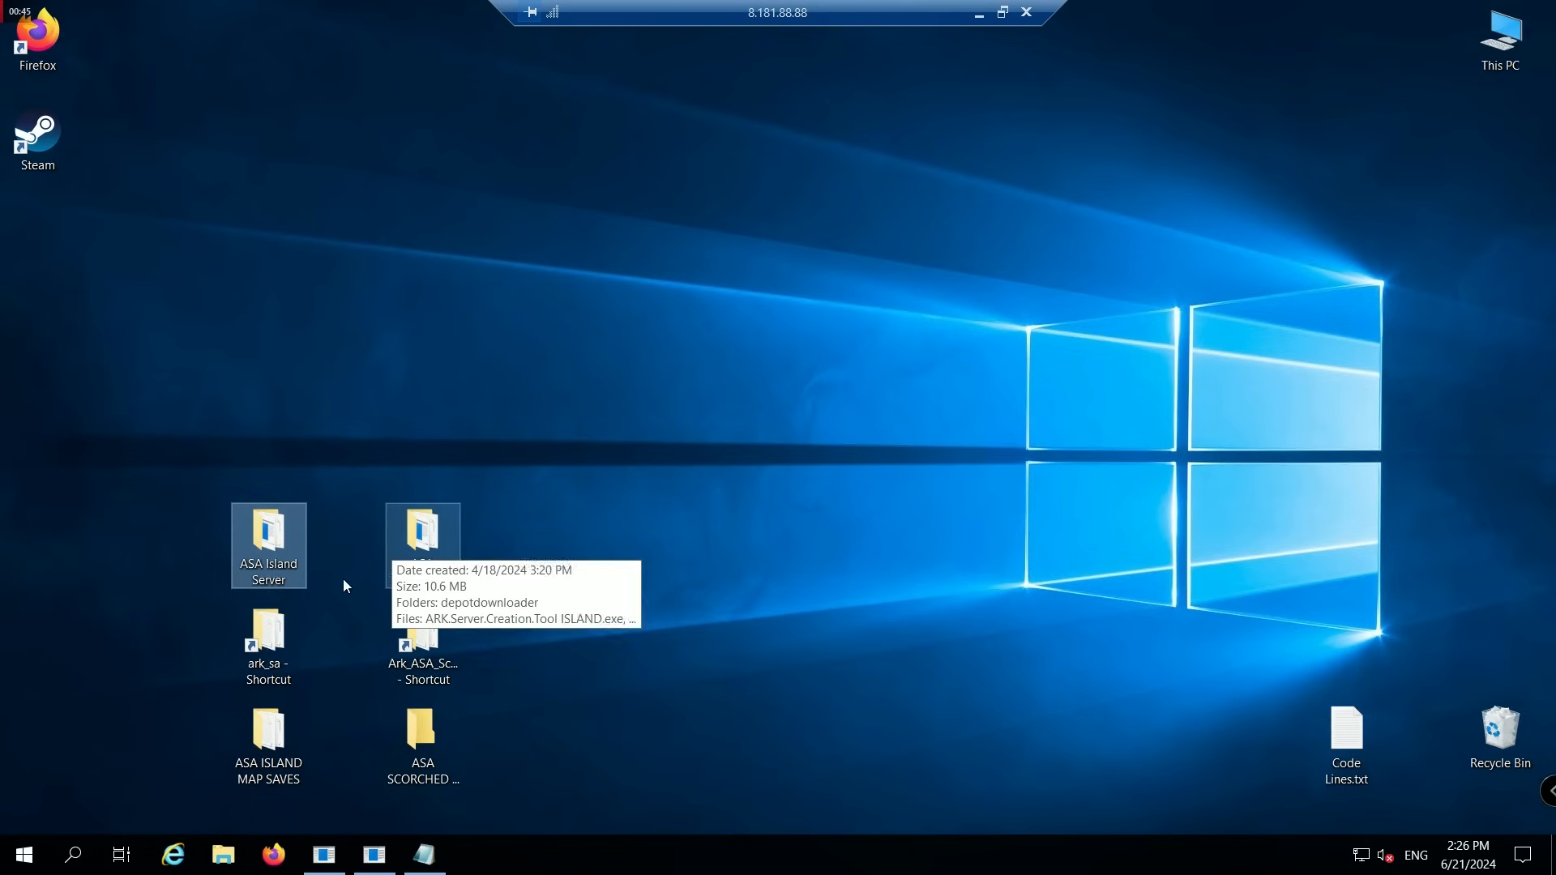
Open ASA ISLAND MAP SAVES and the ark_sa ShooterGame folder side by side.
double_click(269, 624)
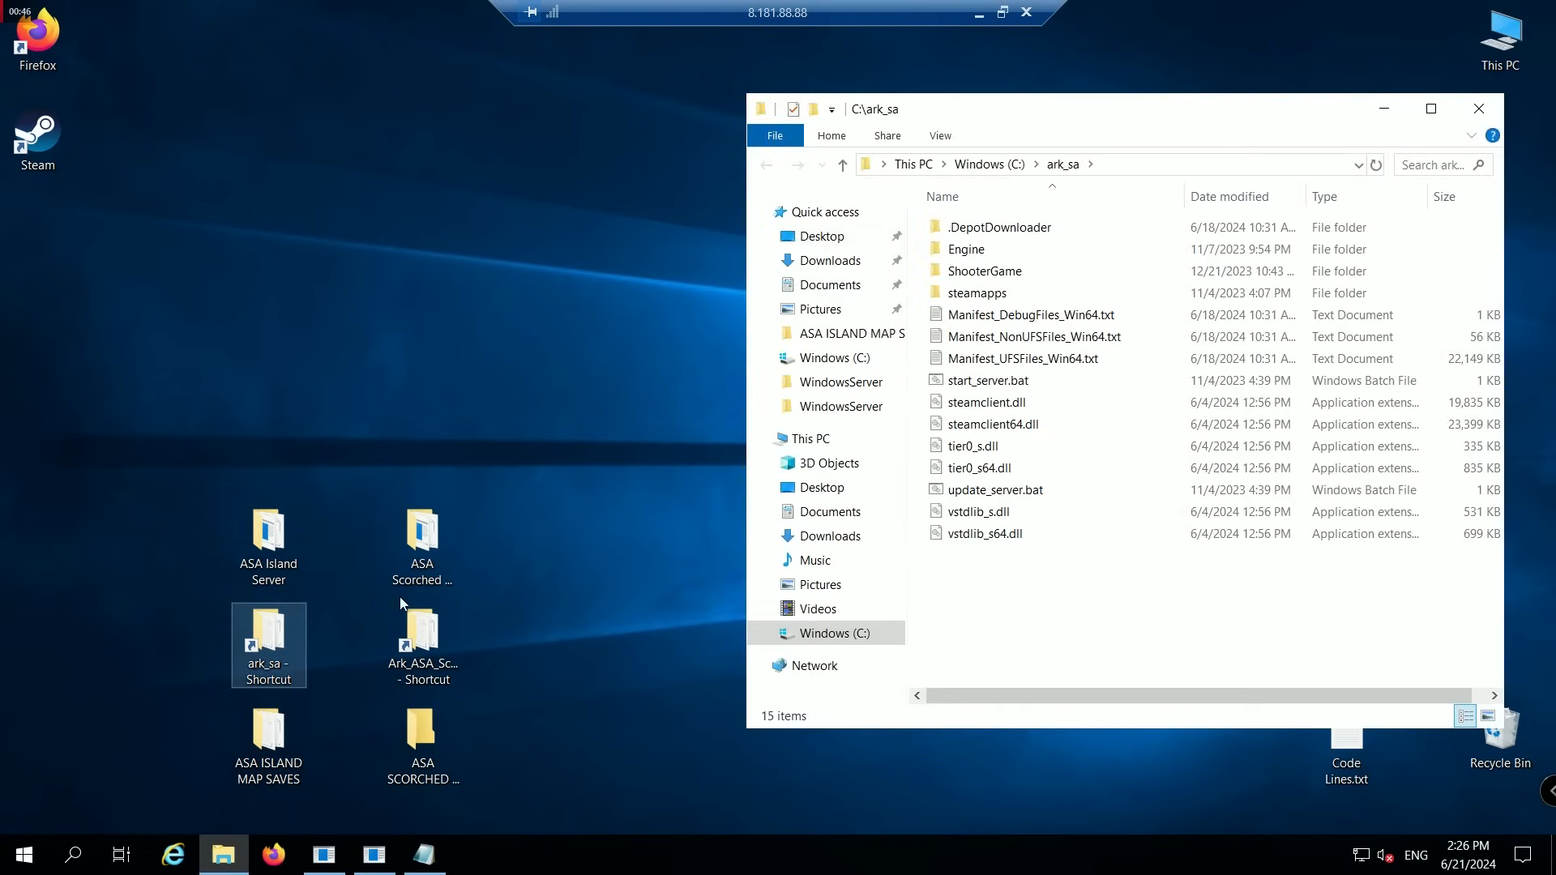
left_click(989, 163)
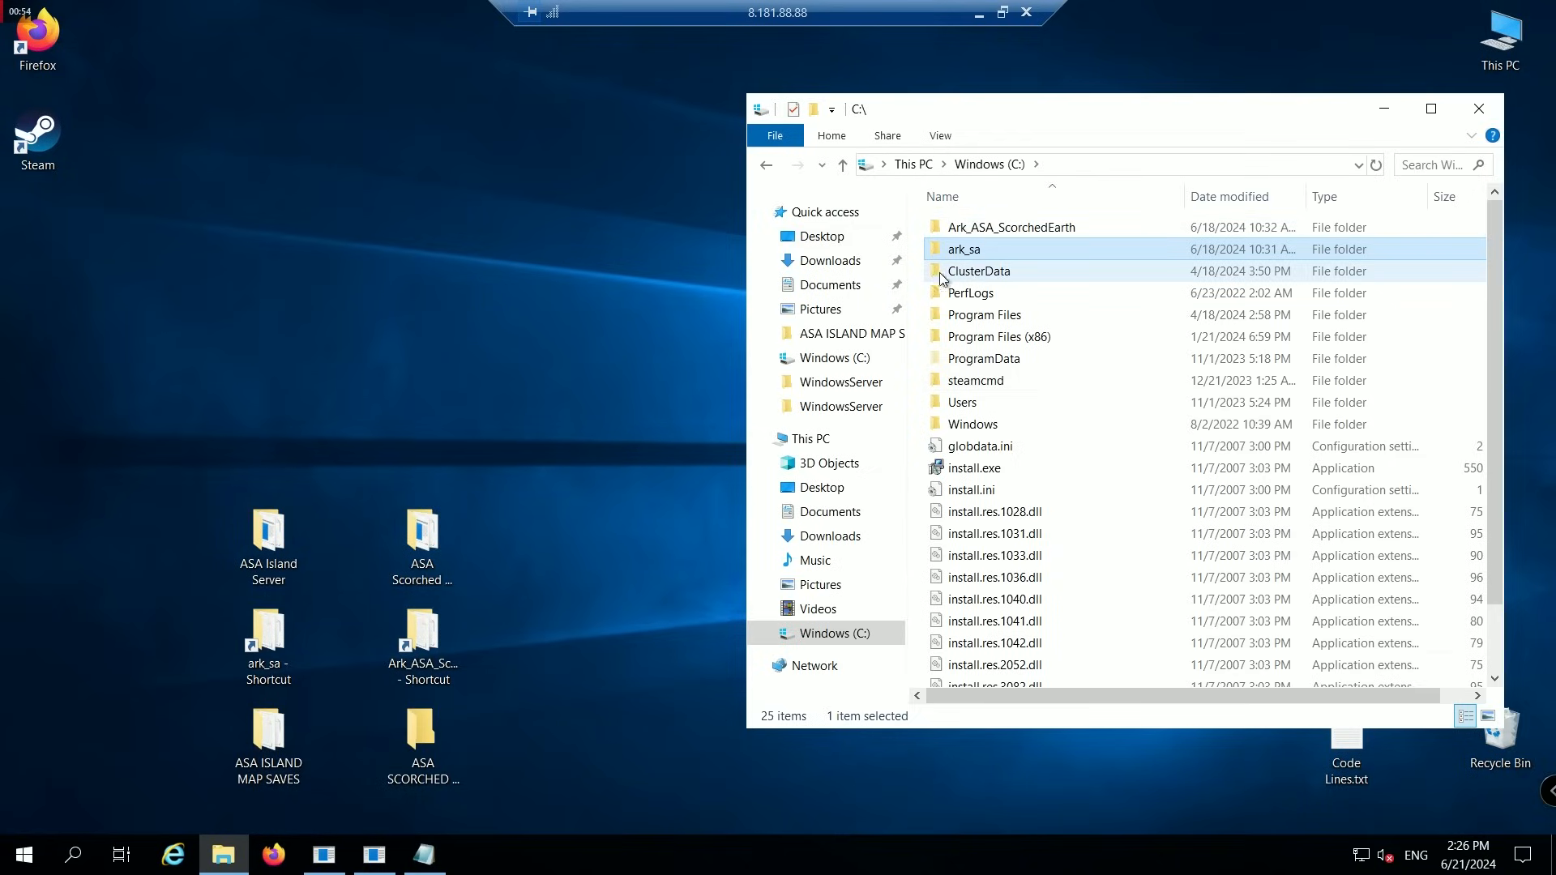
left_click(1476, 110)
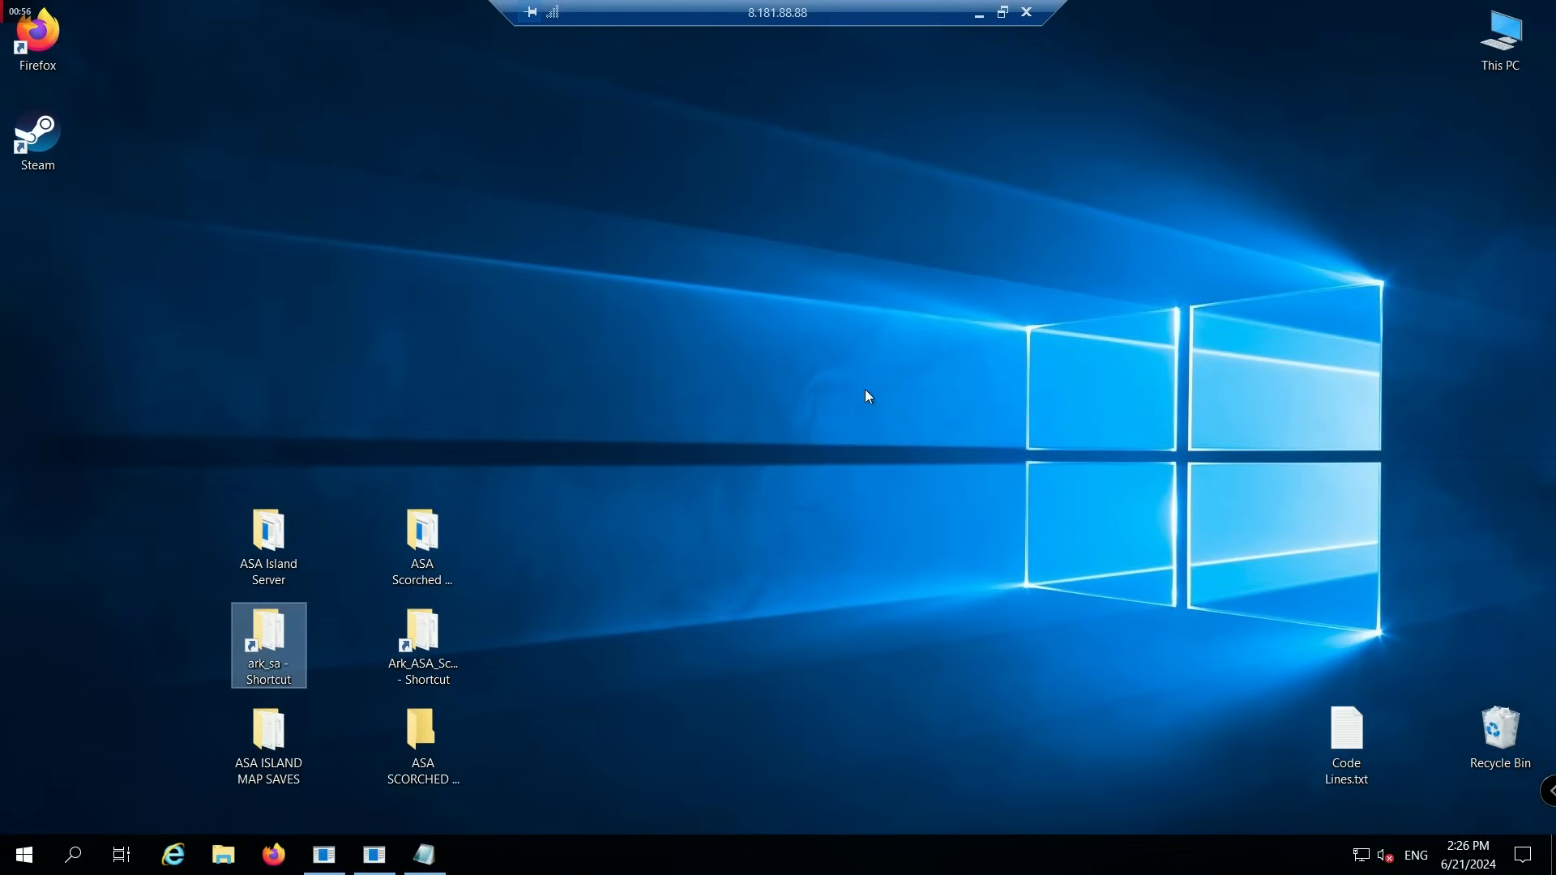
double_click(270, 727)
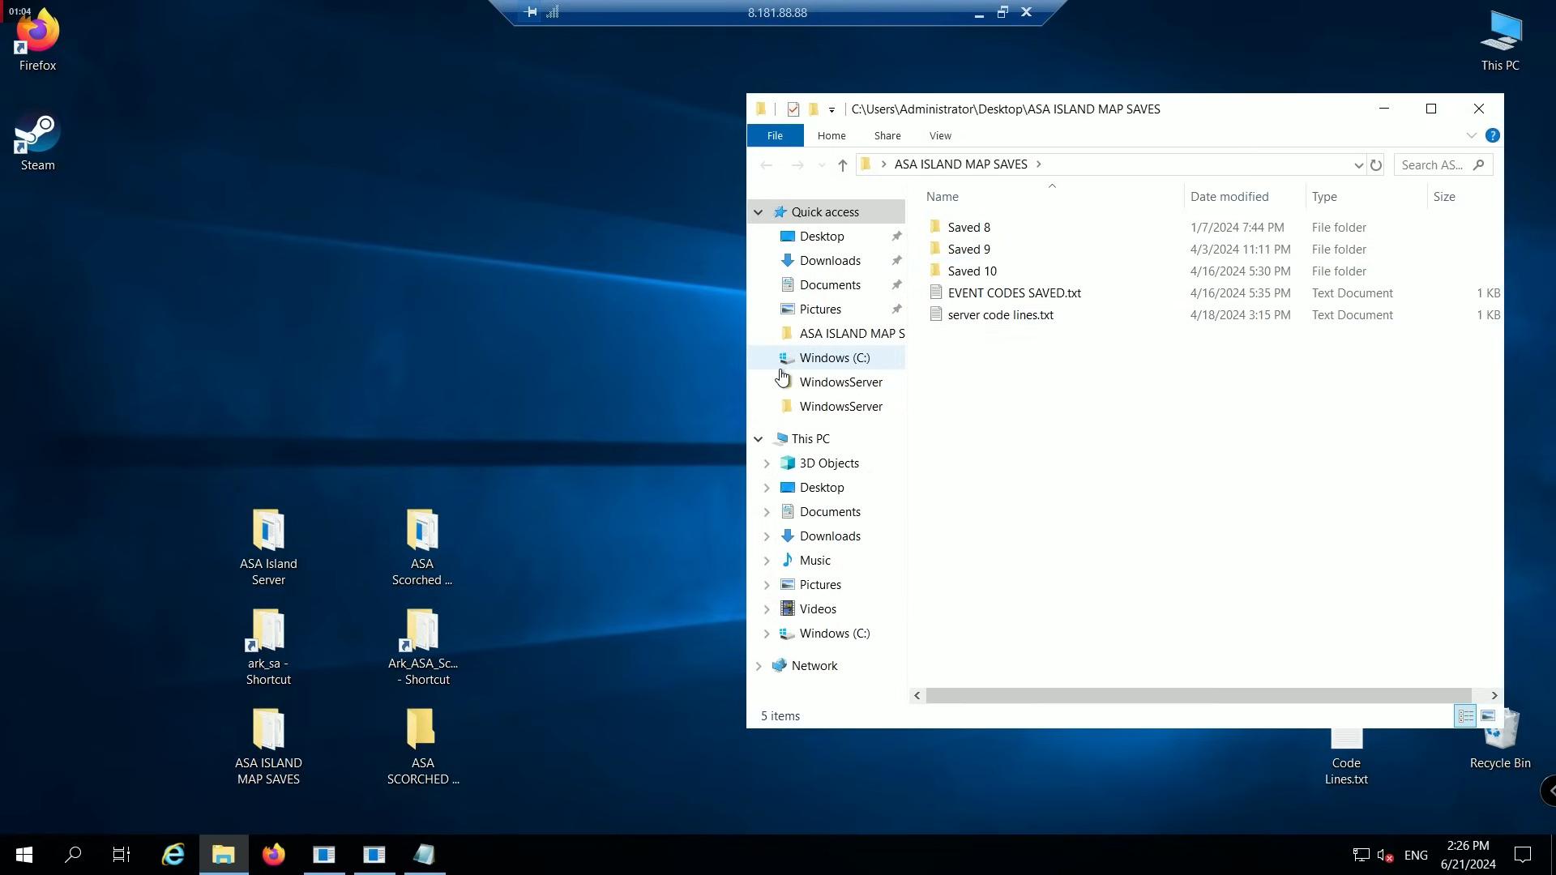
left_click_drag(747, 374, 957, 359)
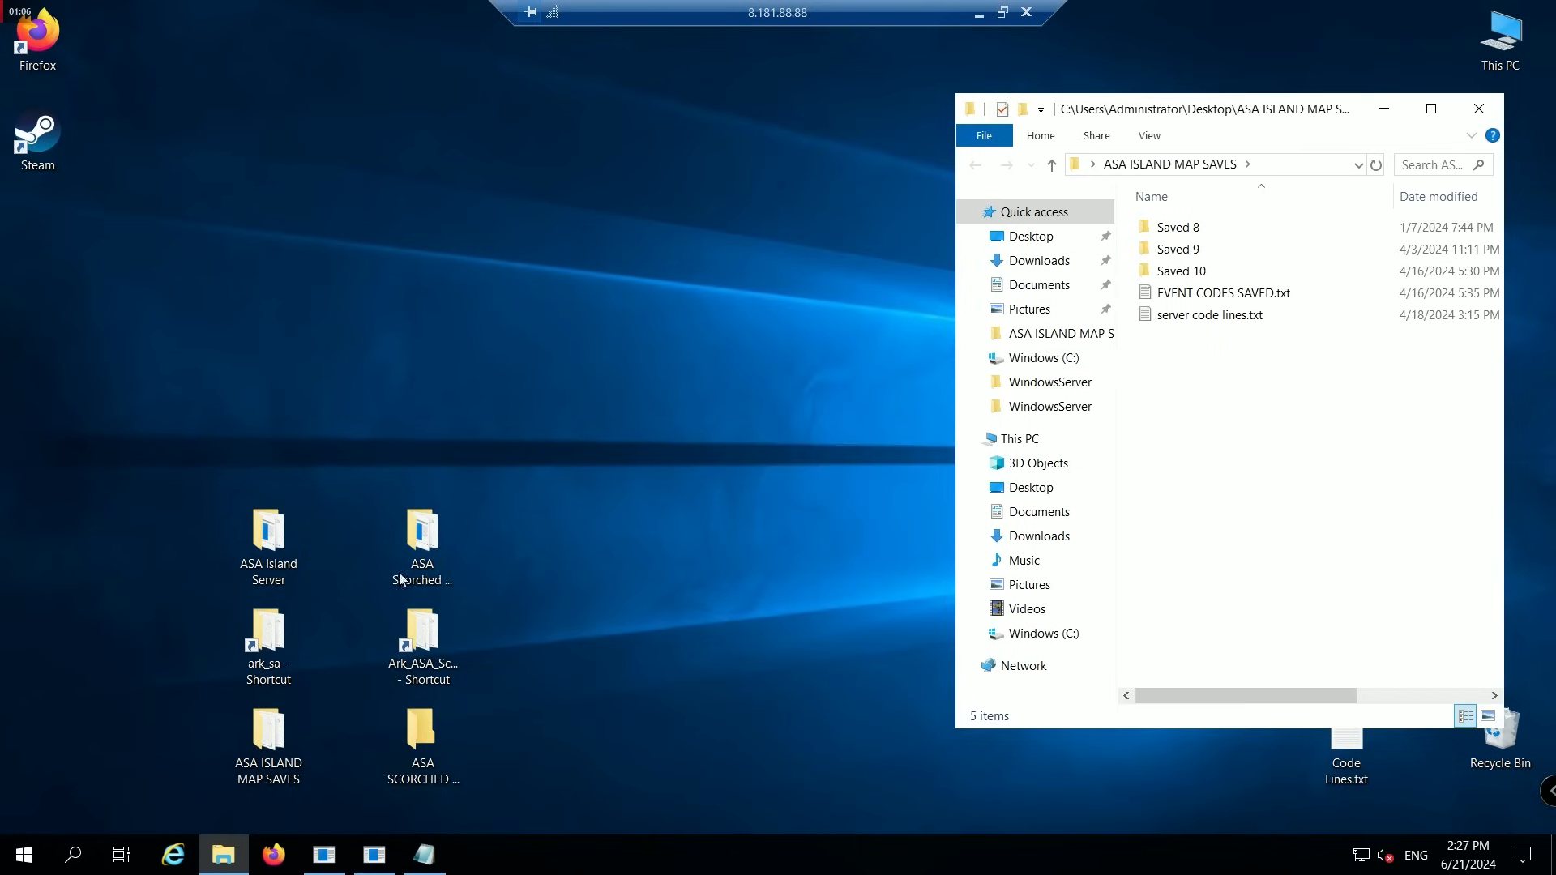
double_click(257, 648)
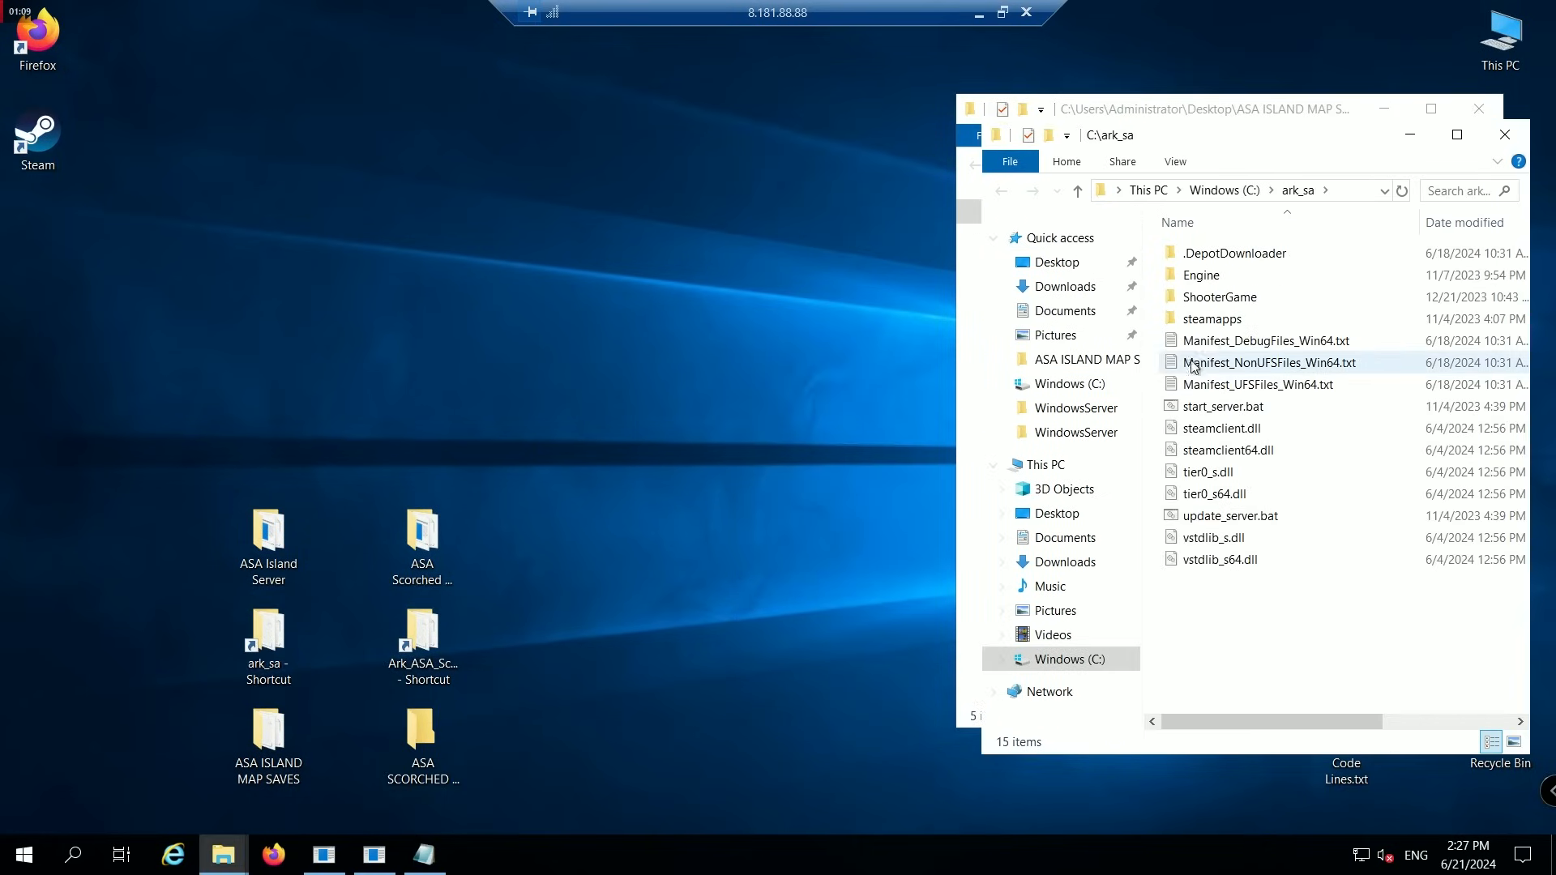
double_click(1221, 300)
left_click_drag(1160, 136, 439, 123)
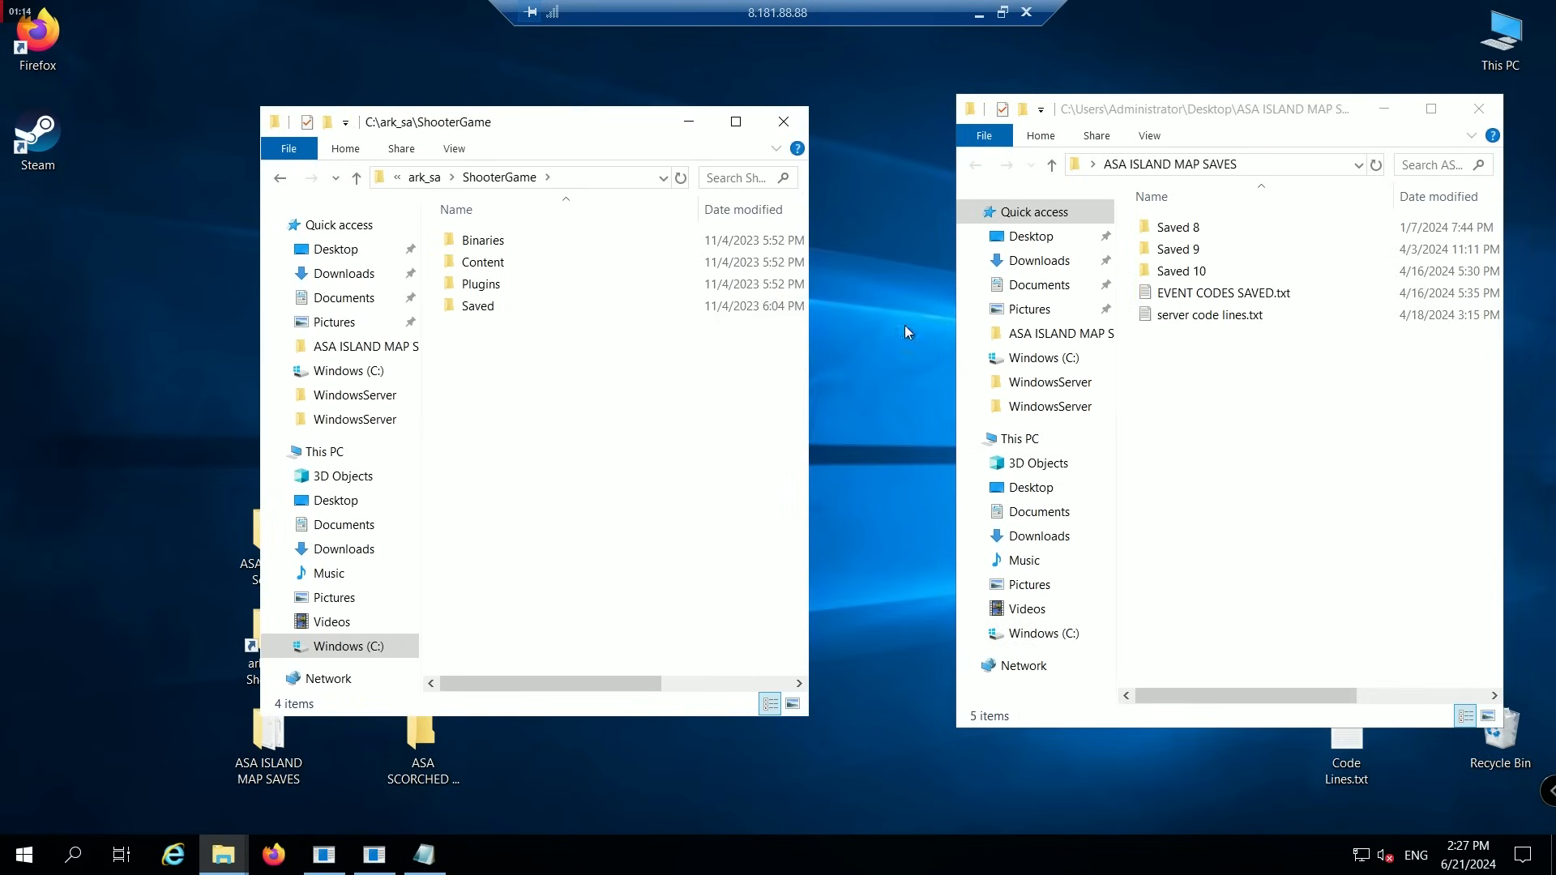
Create a Save 11 folder in the island saves, copy Saved into it, and close both windows.
right_click(1173, 372)
mouse_move(1247, 643)
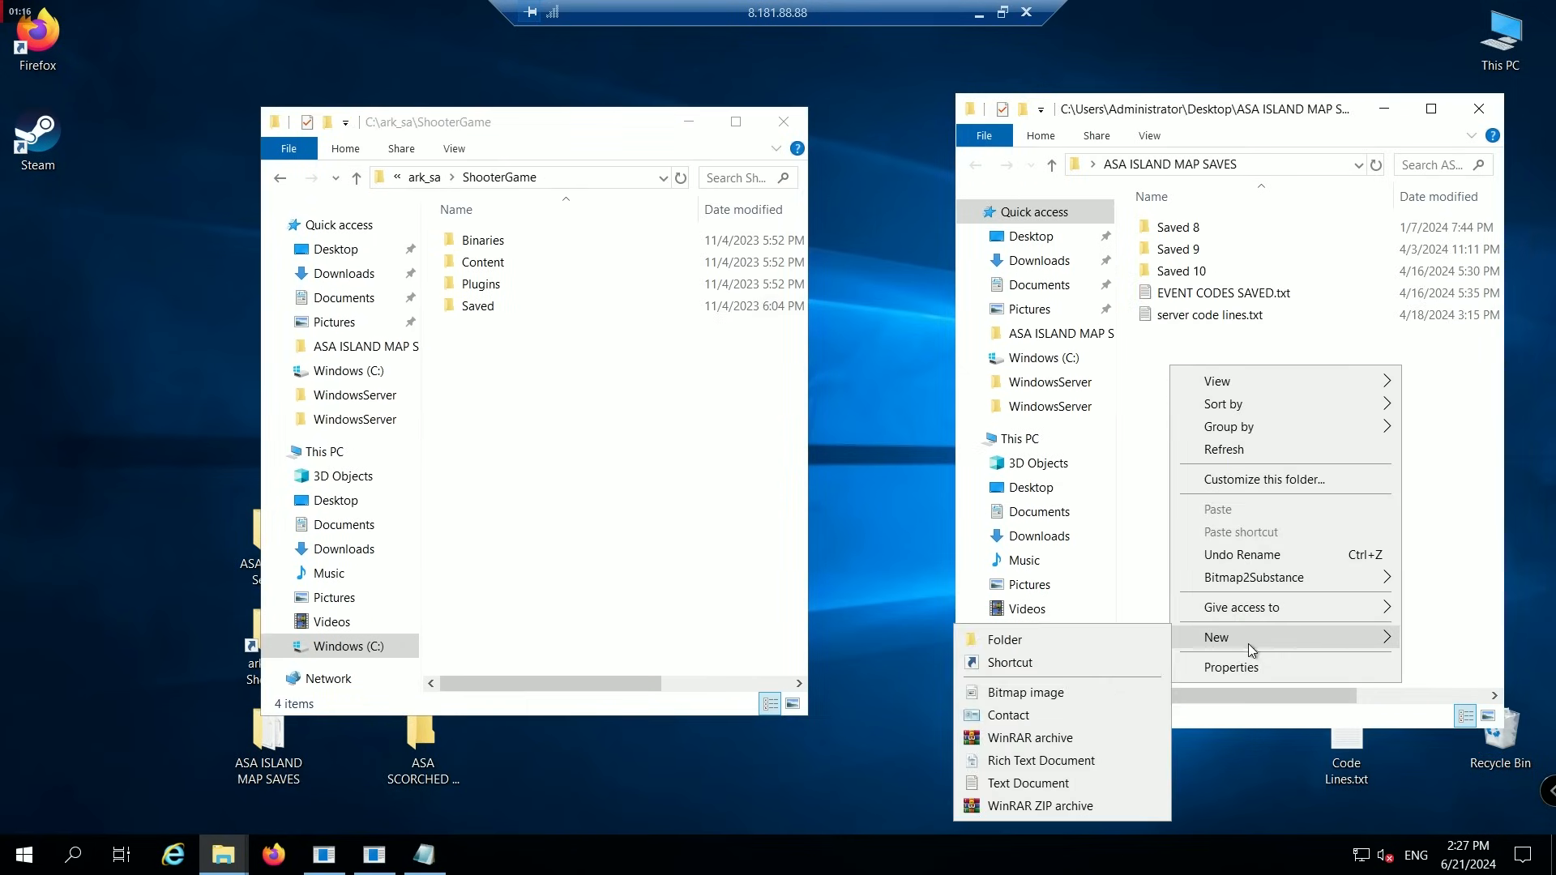
left_click(1105, 644)
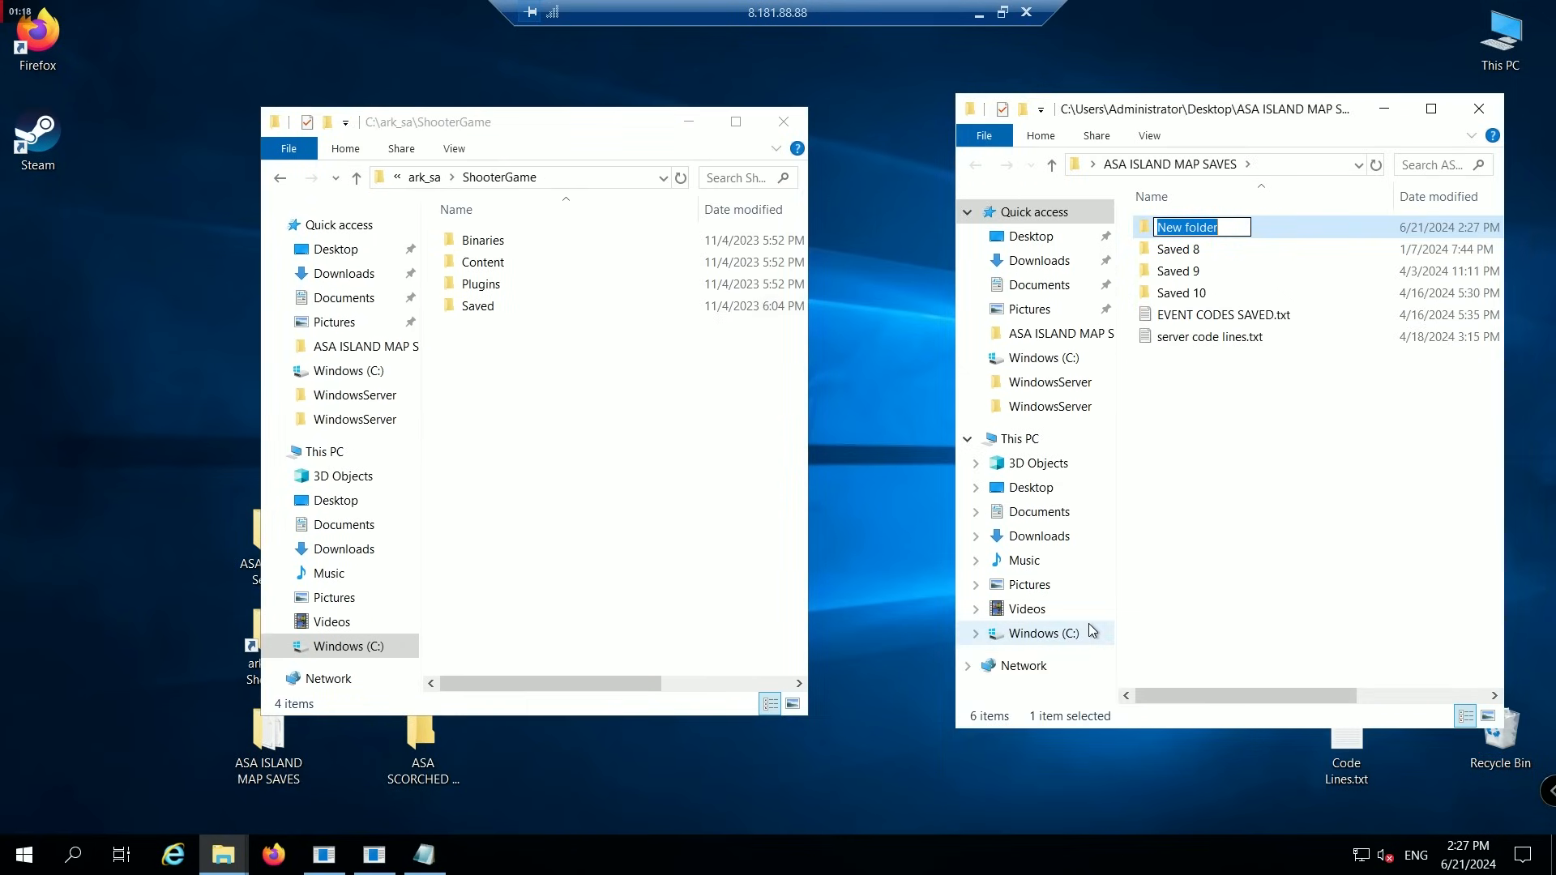
type("Save 11")
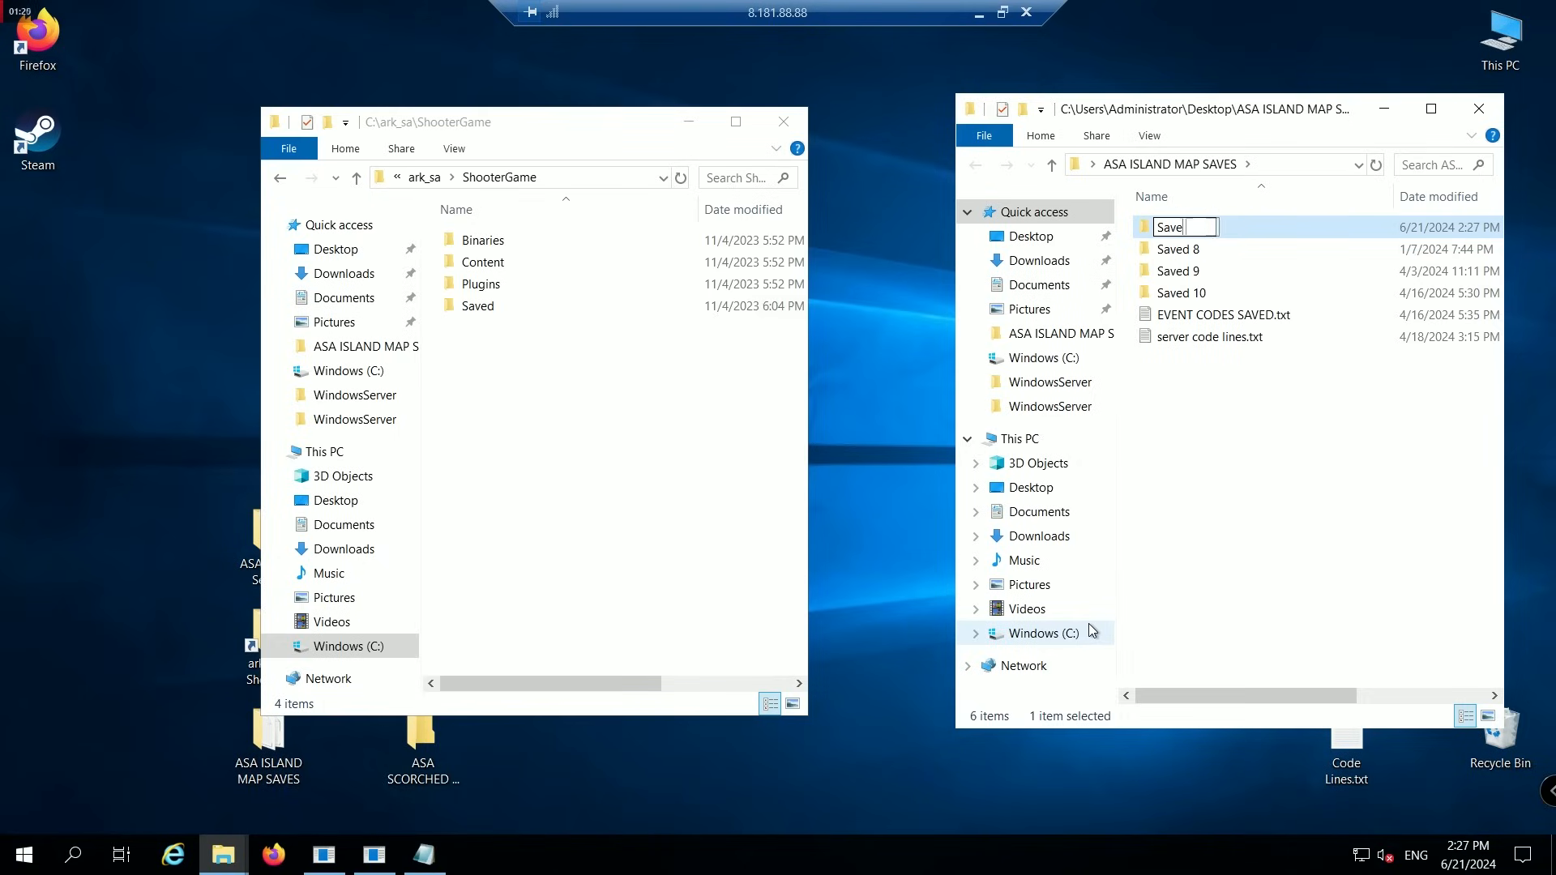
left_click(1251, 520)
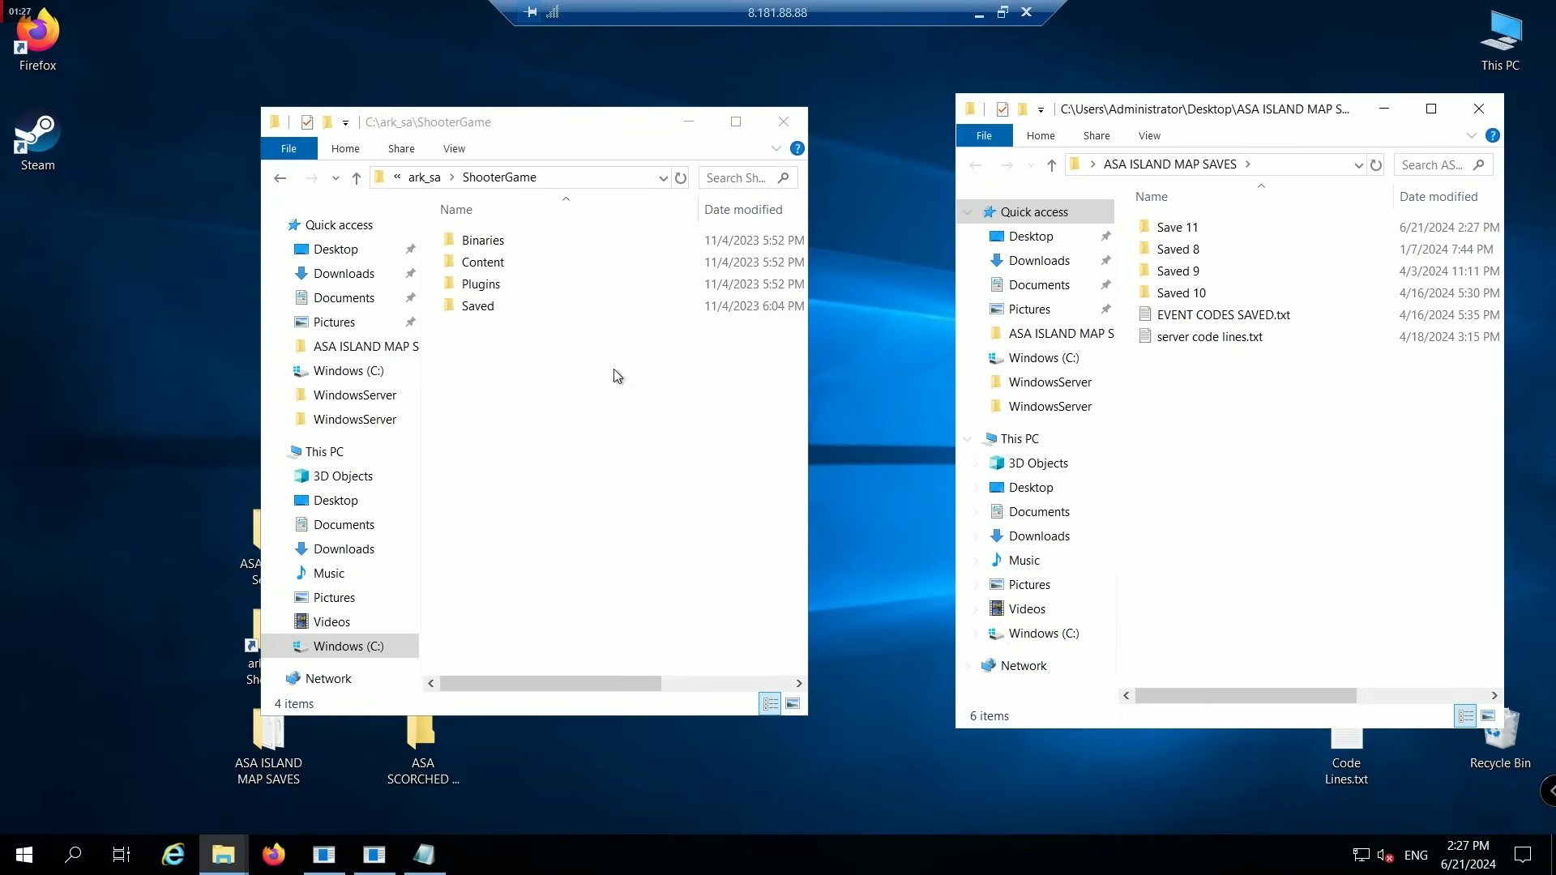
left_click_drag(486, 316, 1181, 231)
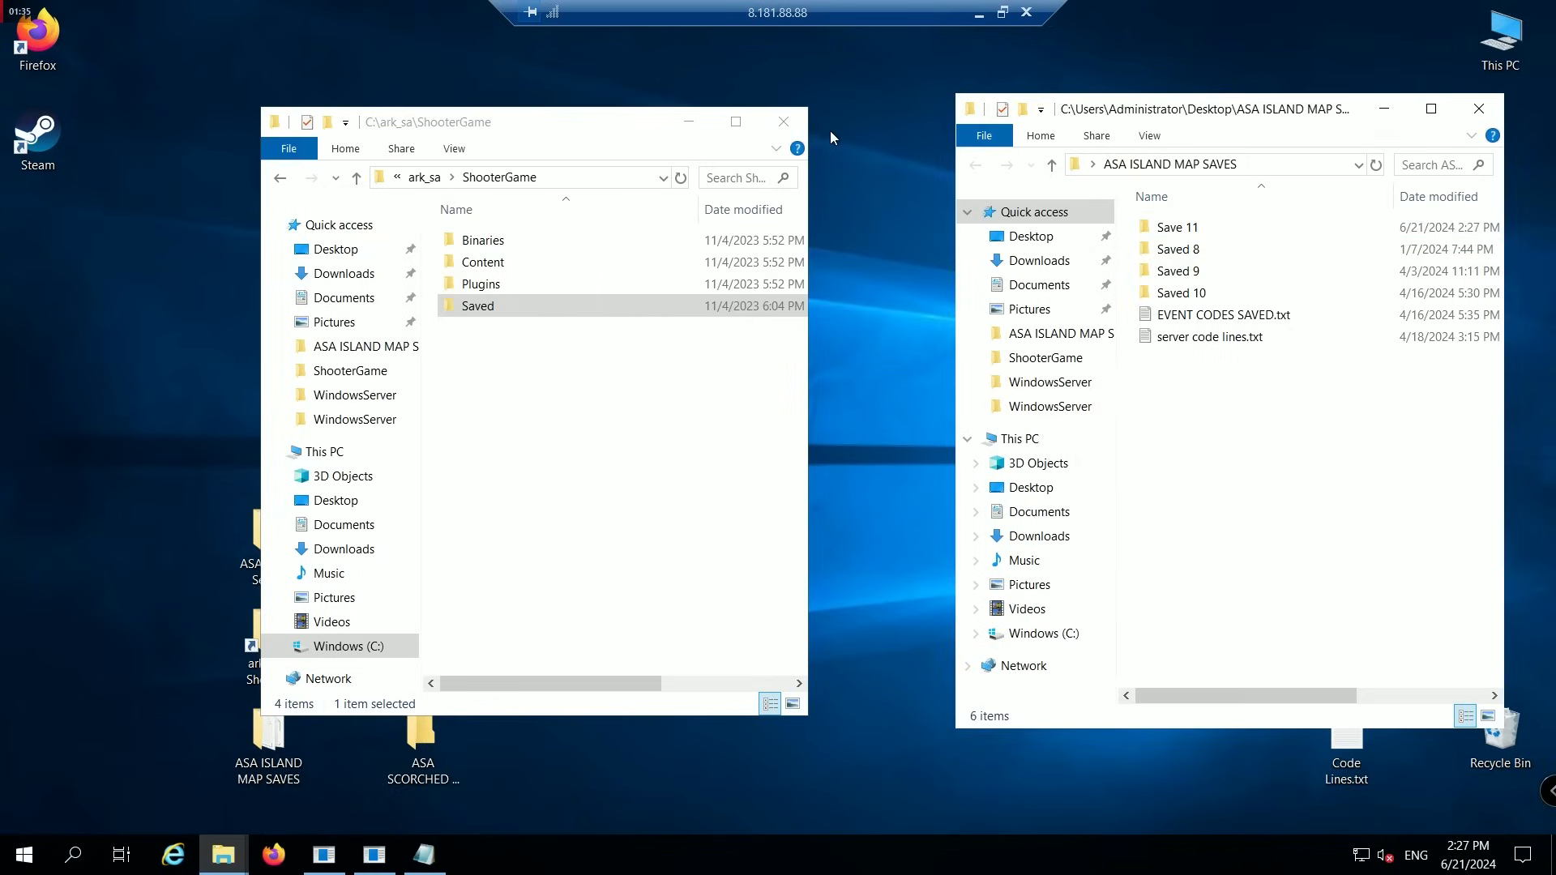
left_click(784, 122)
left_click(1479, 108)
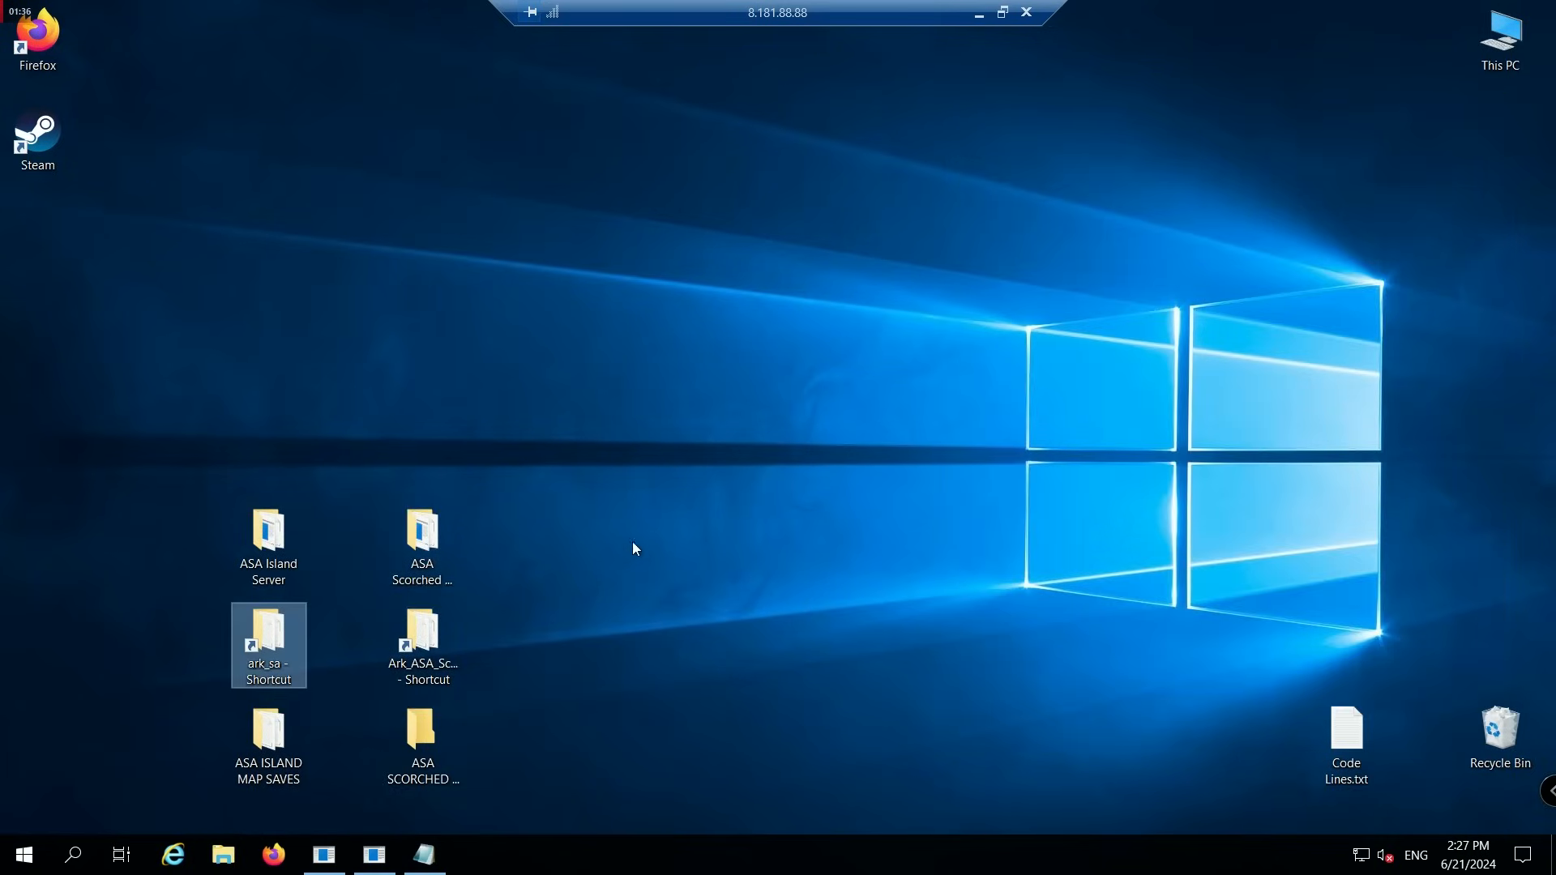
Copy the Scorched Earth server's Saved folder into ASA SCORCHED EARTH SAVES.
double_click(453, 718)
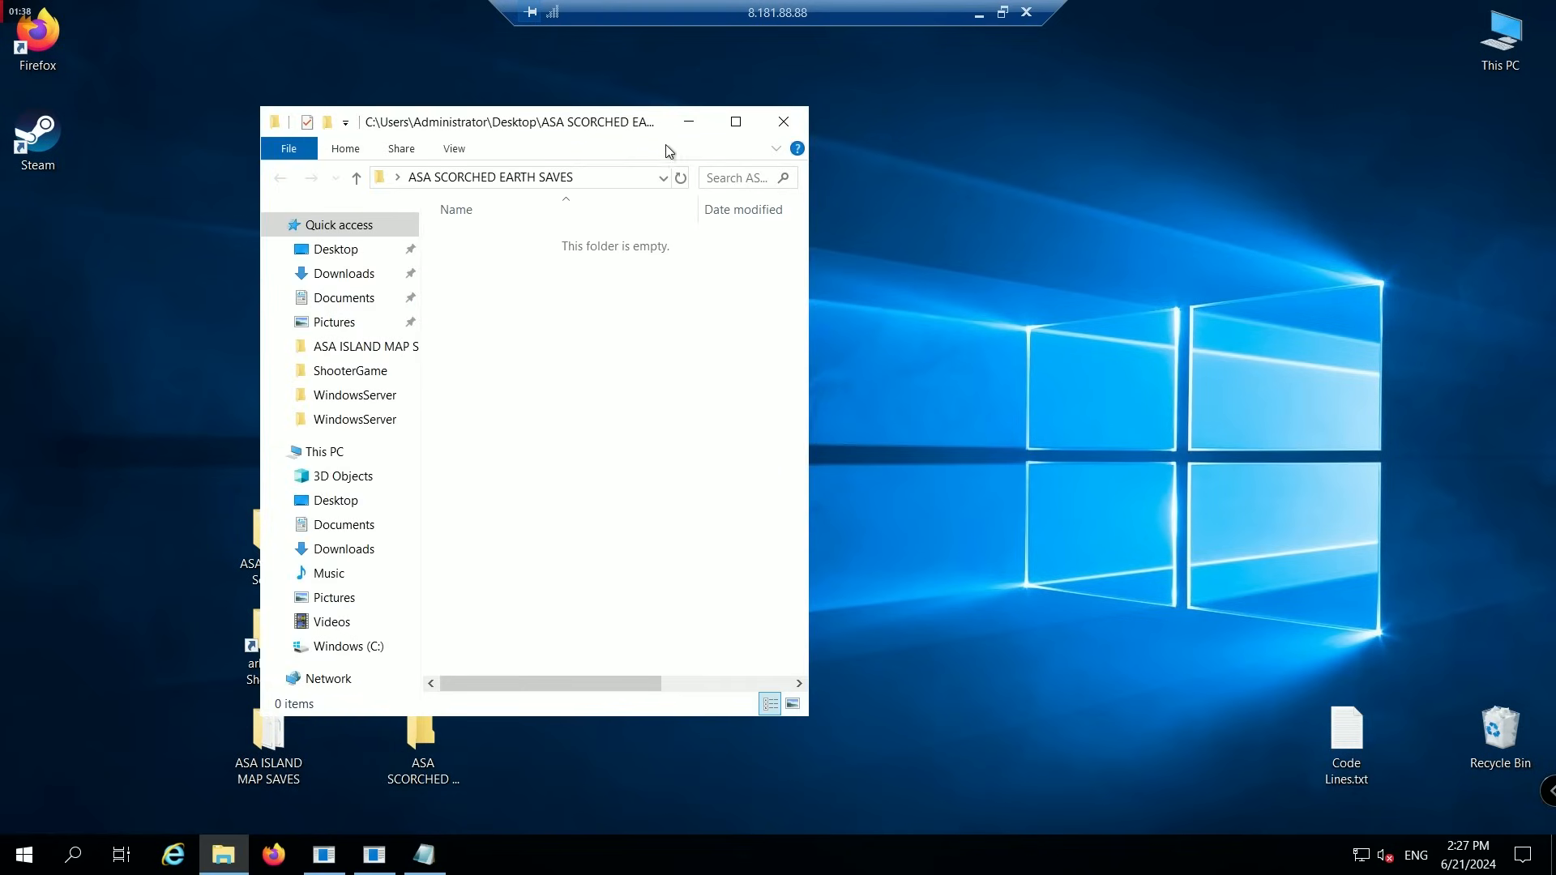
left_click_drag(632, 135, 1399, 209)
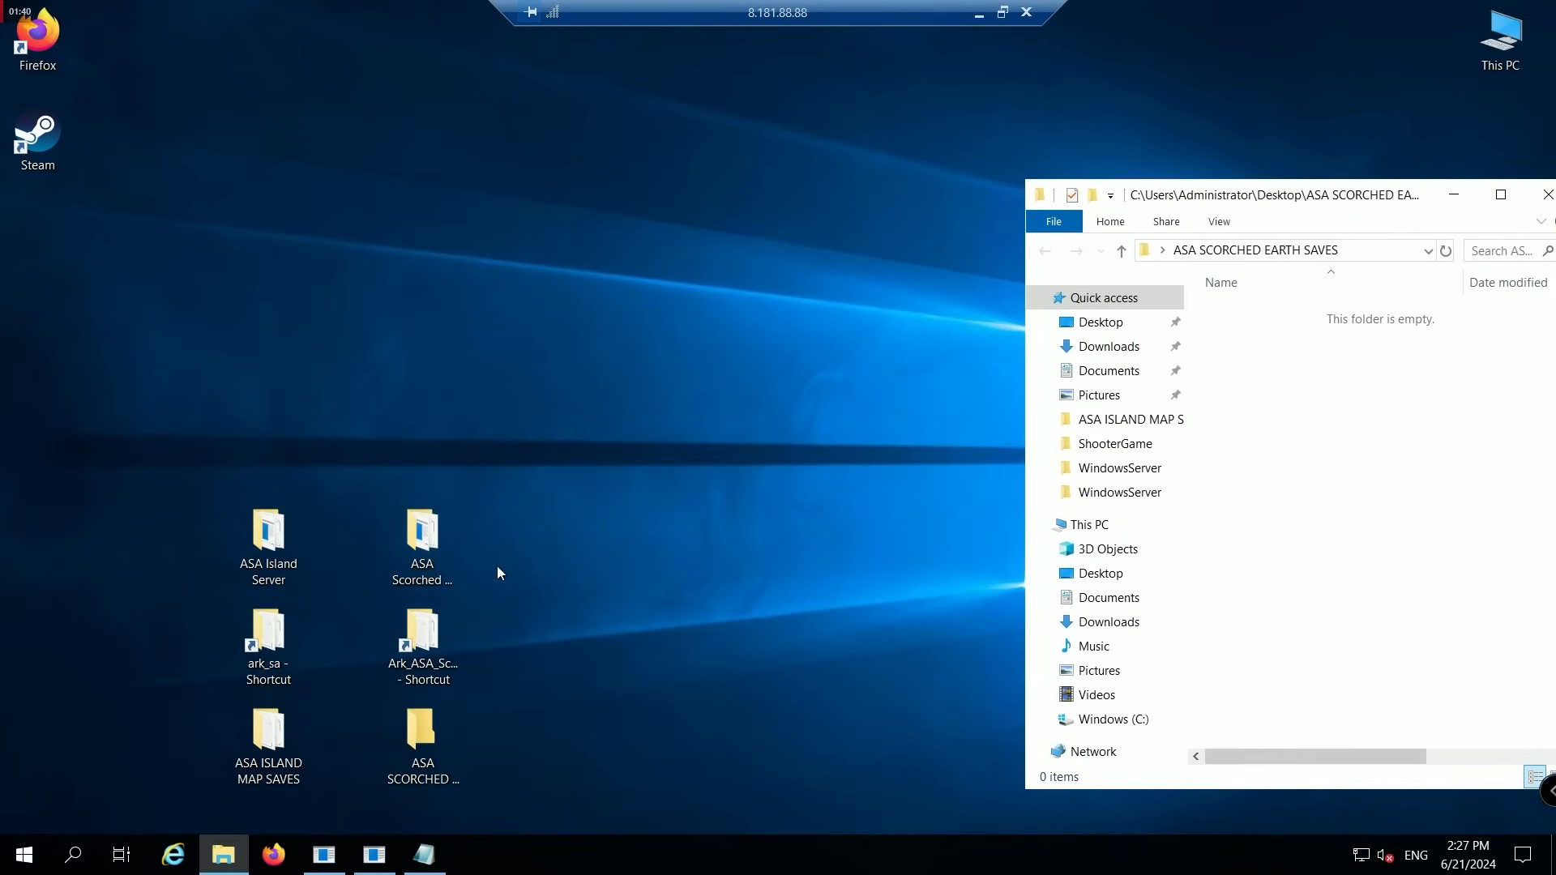
double_click(411, 646)
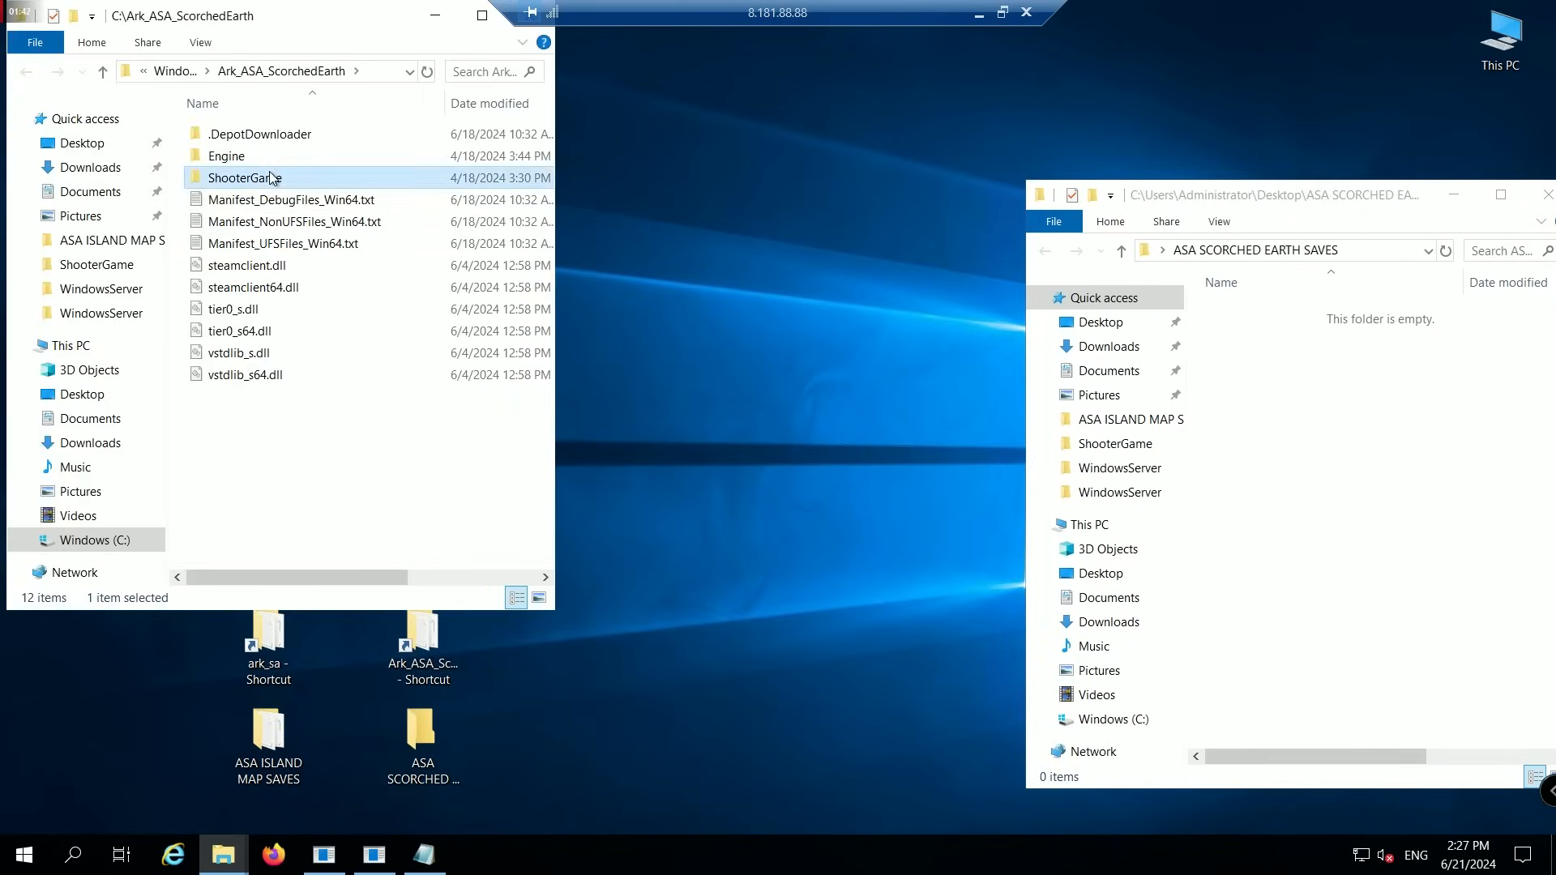
double_click(275, 174)
left_click_drag(224, 200, 1358, 388)
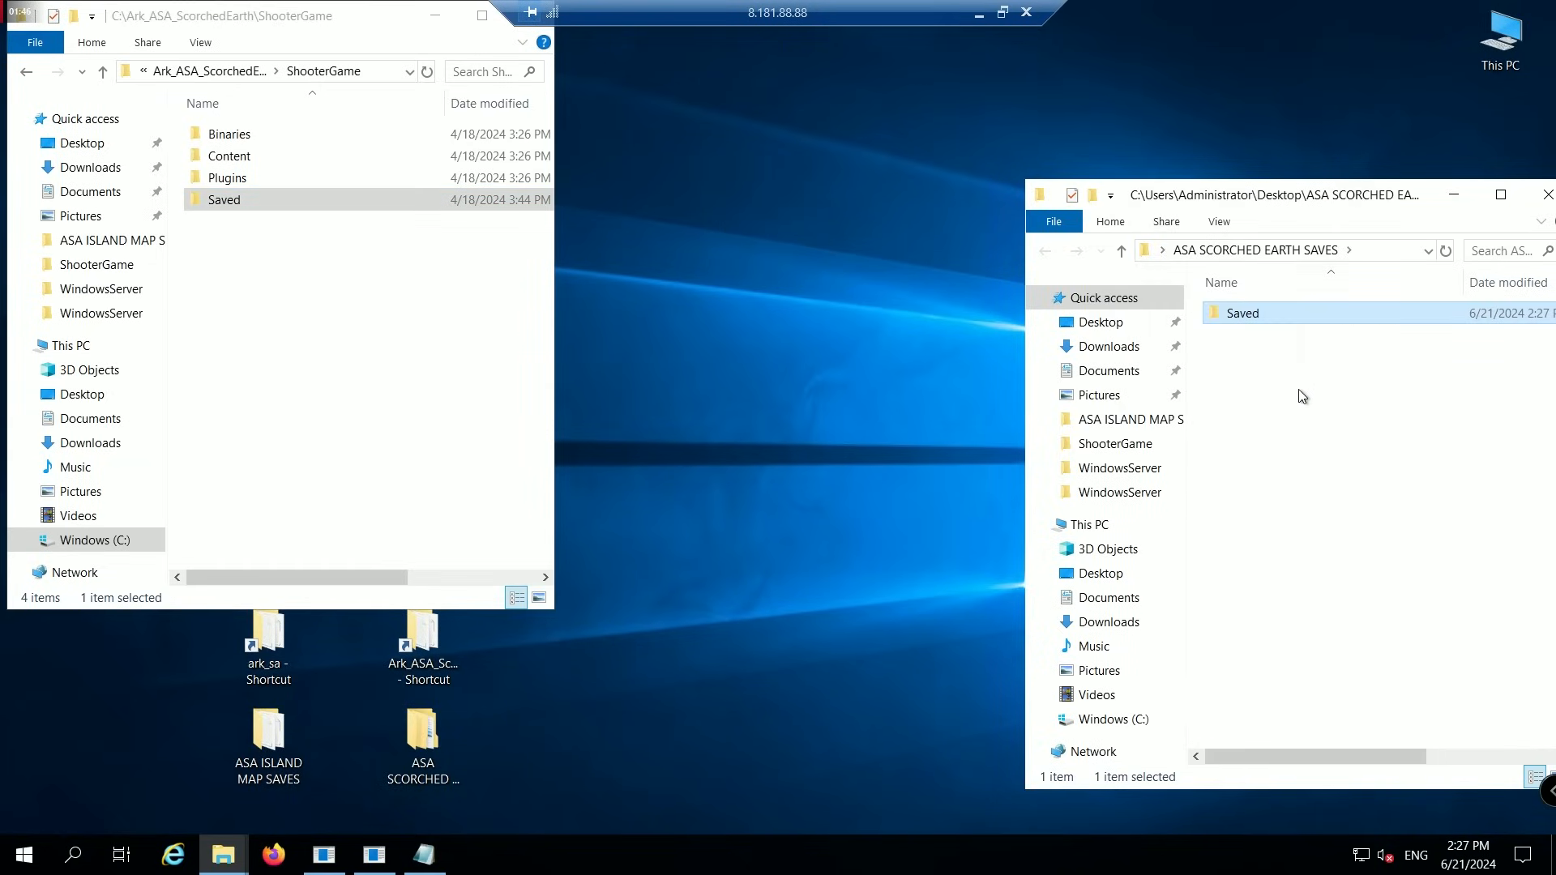
Create a Saved 1 folder in the Scorched Earth saves and move Saved into it.
right_click(1228, 363)
mouse_move(1295, 638)
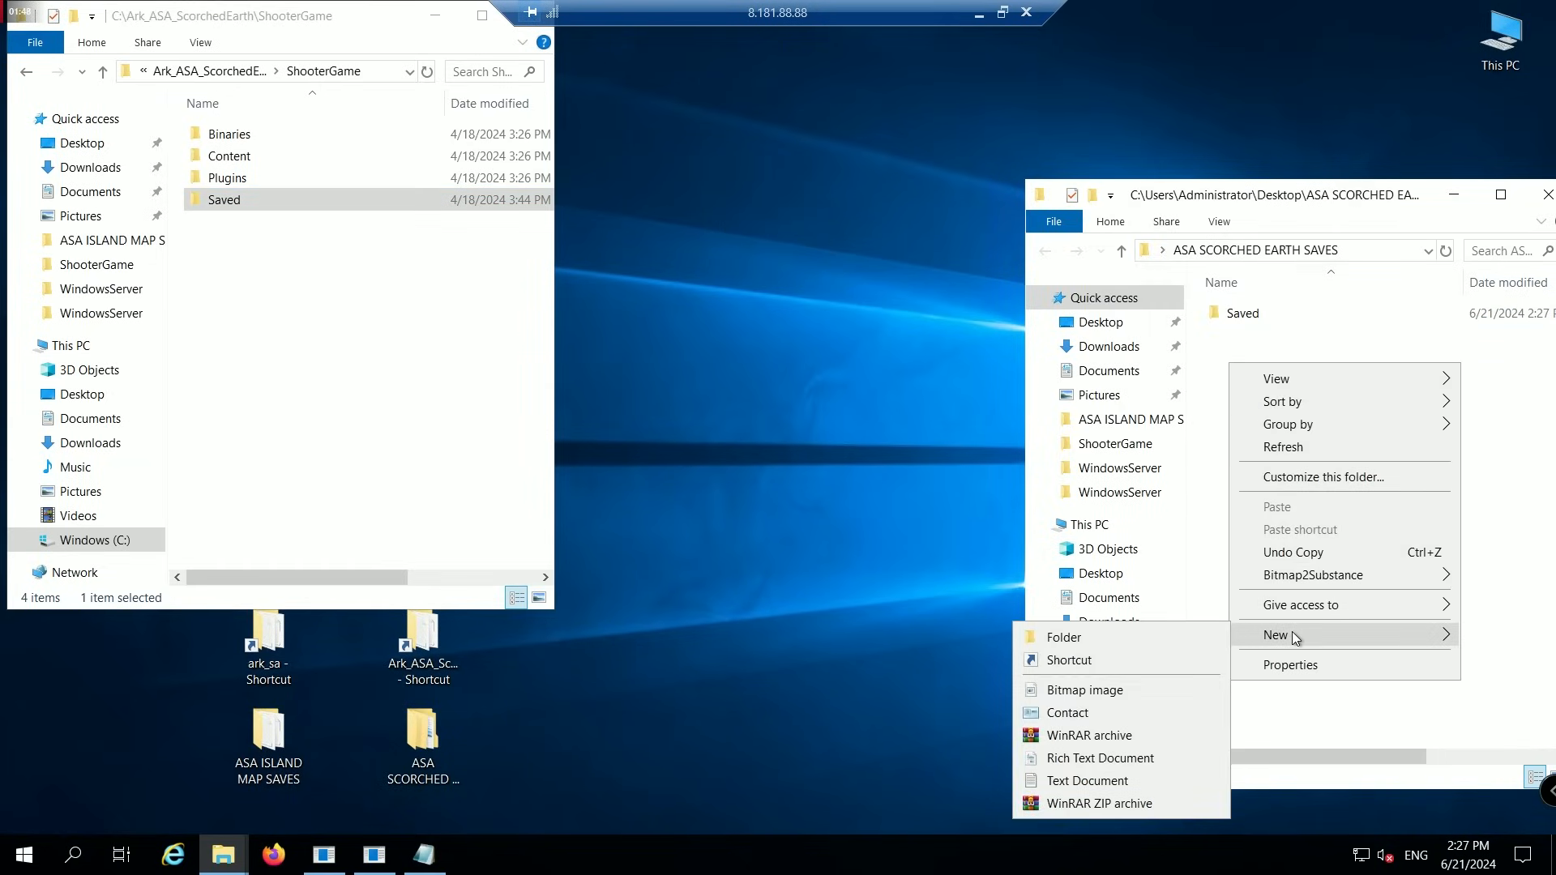
left_click(1145, 633)
type("Saved 1")
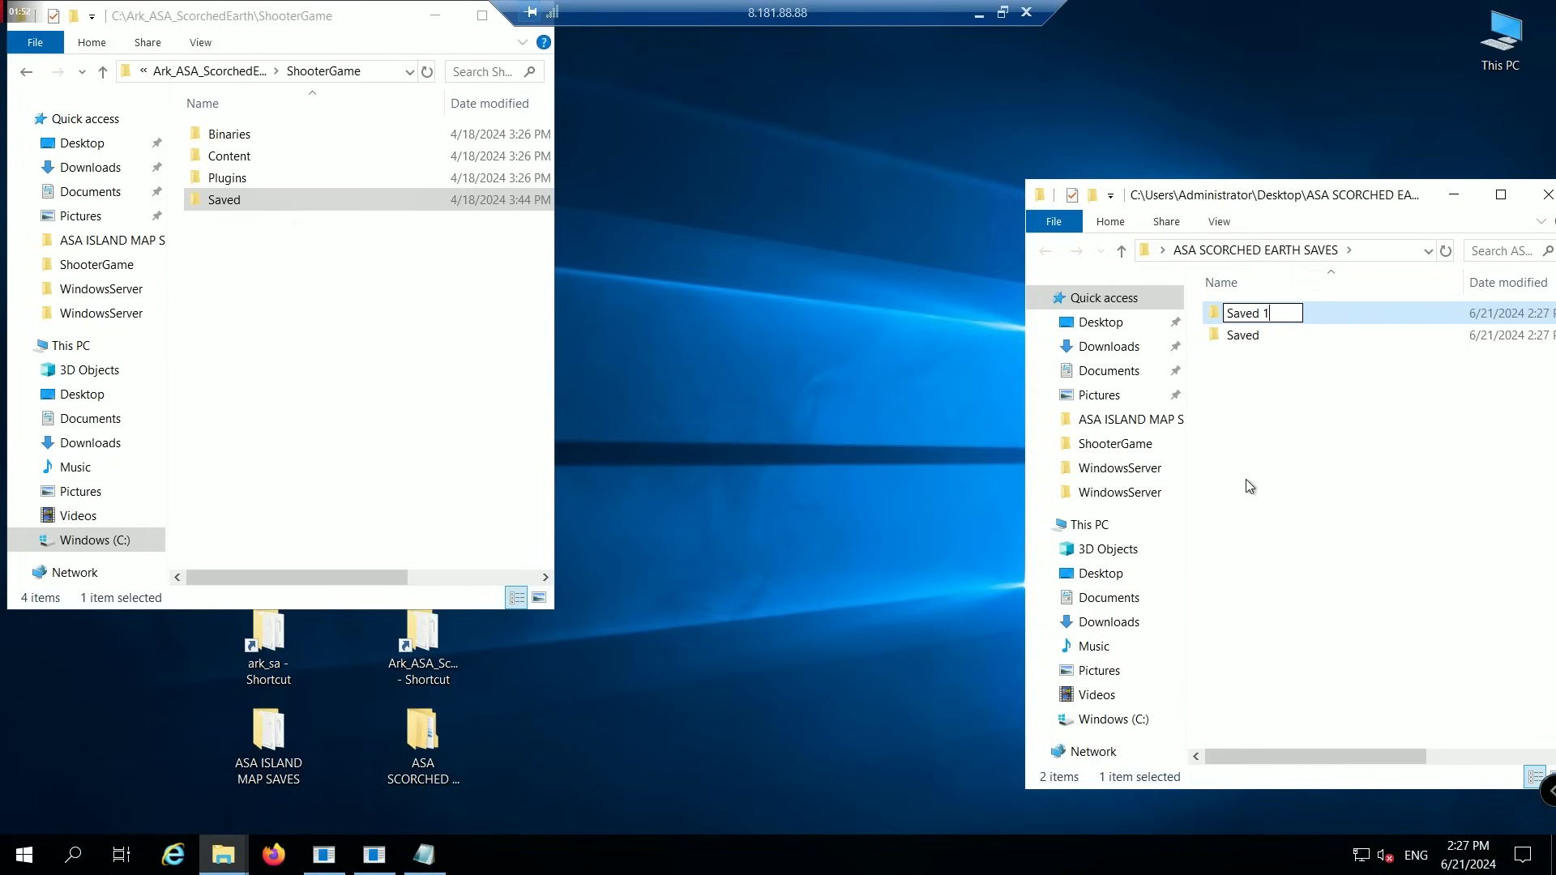
left_click(1285, 375)
left_click_drag(1242, 334, 1246, 321)
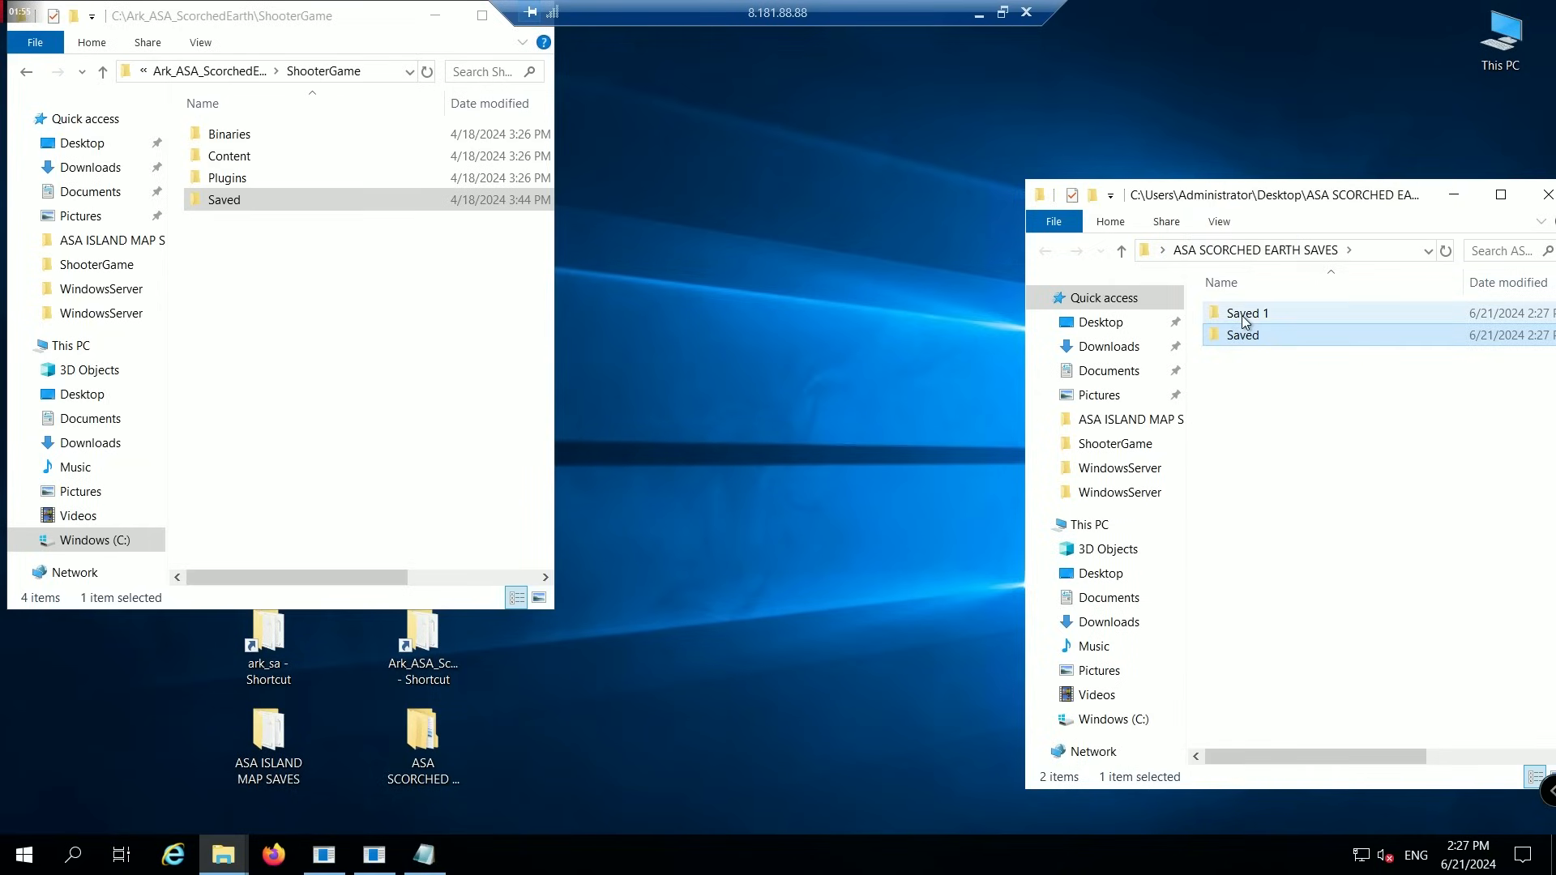
Check that Saved 1's SavedArks holds ScorchedEarth_WP, then close the saves window.
double_click(1245, 316)
double_click(1245, 316)
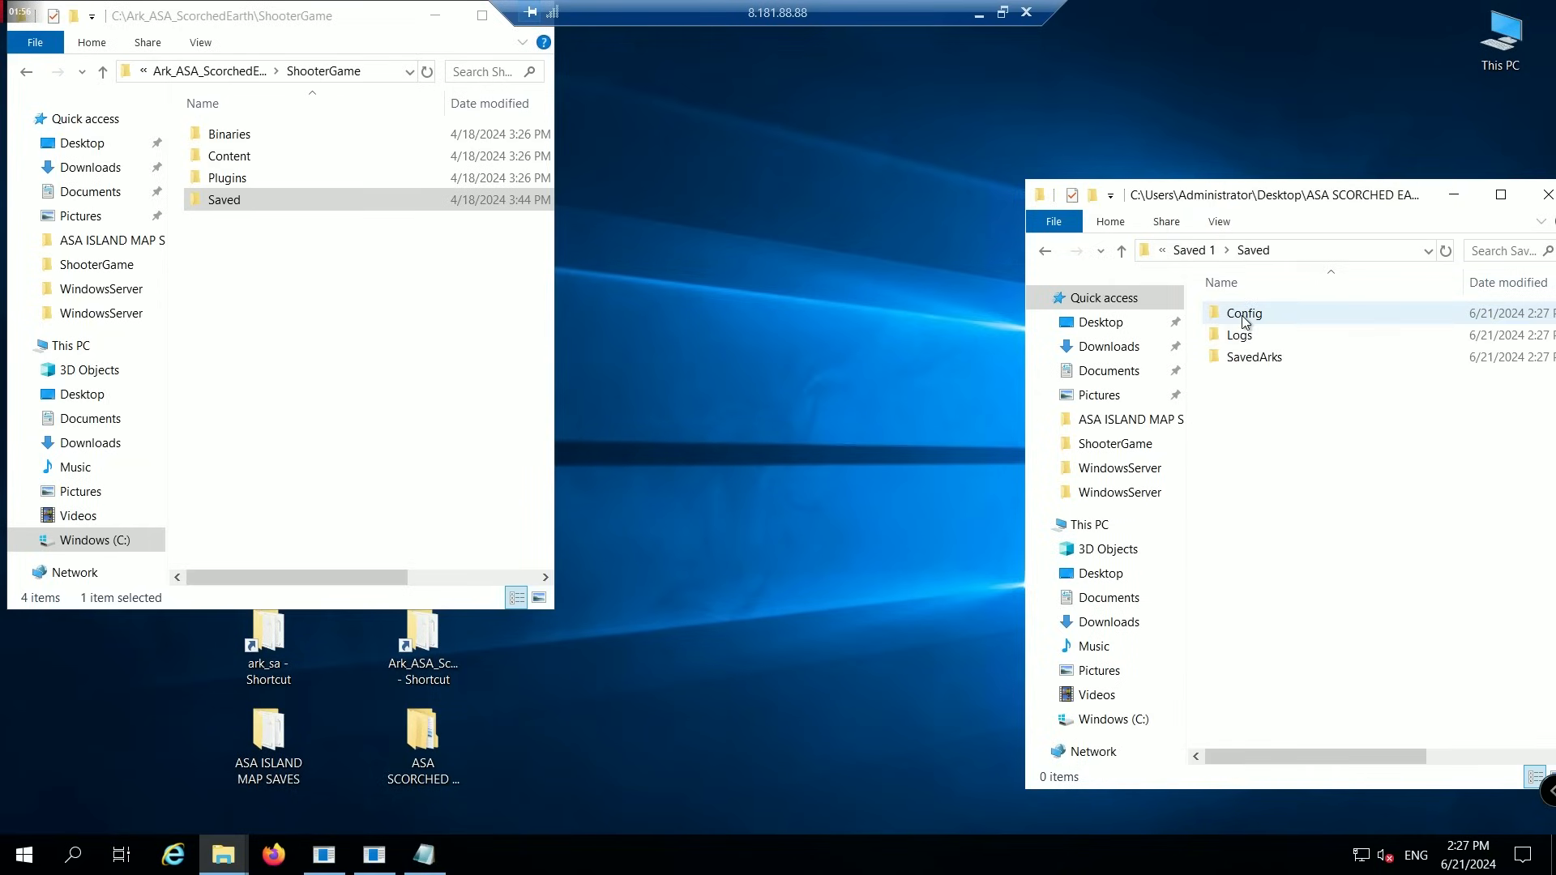
double_click(1247, 356)
left_click_drag(1314, 210, 1211, 212)
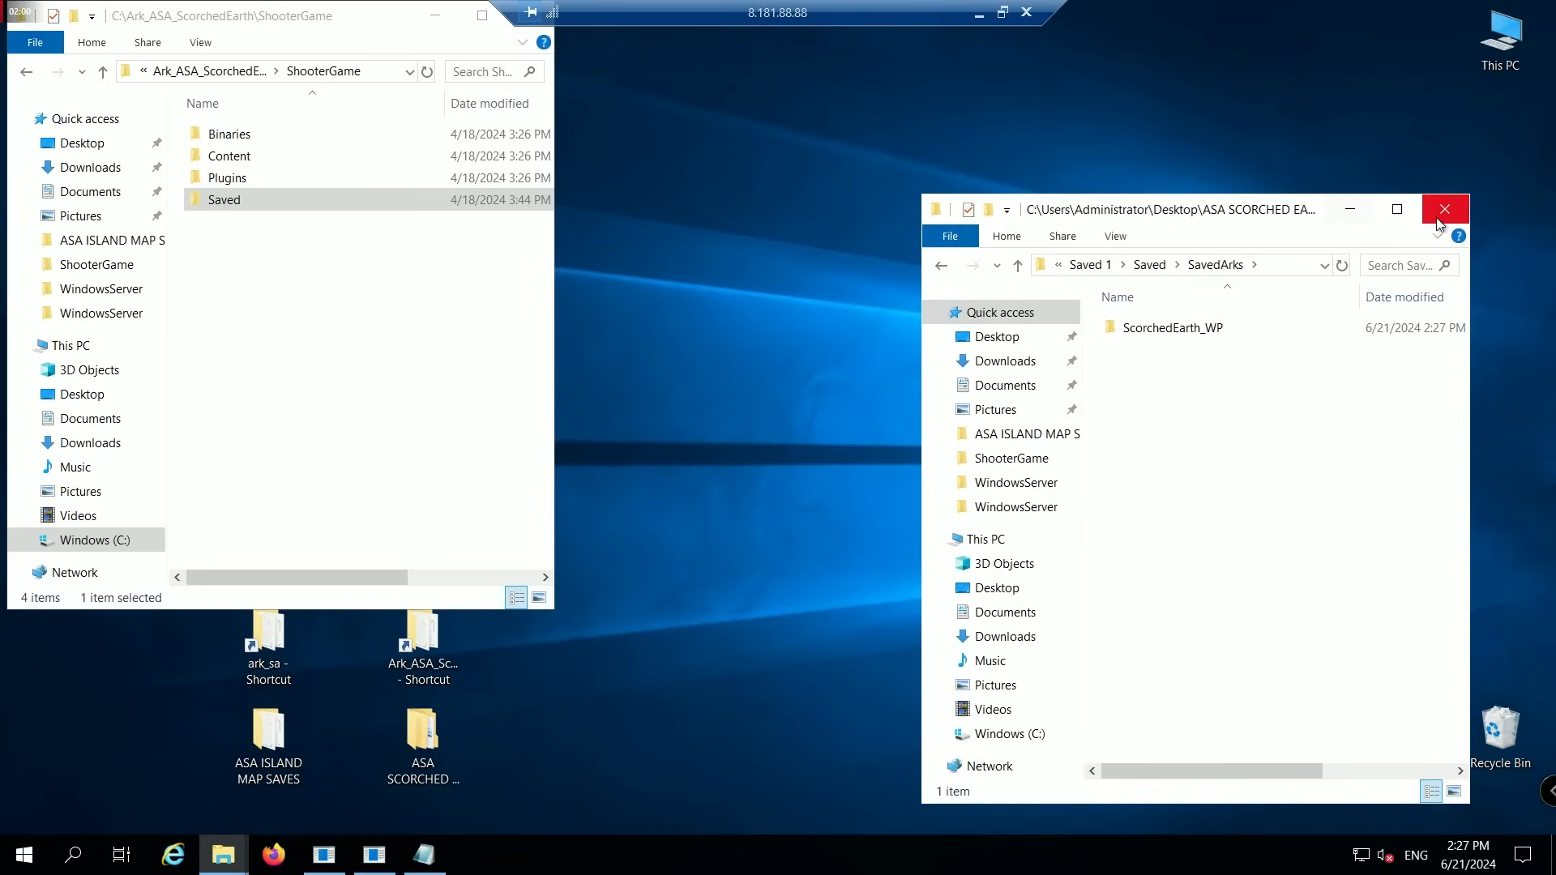
left_click(1444, 196)
left_click_drag(398, 17, 673, 139)
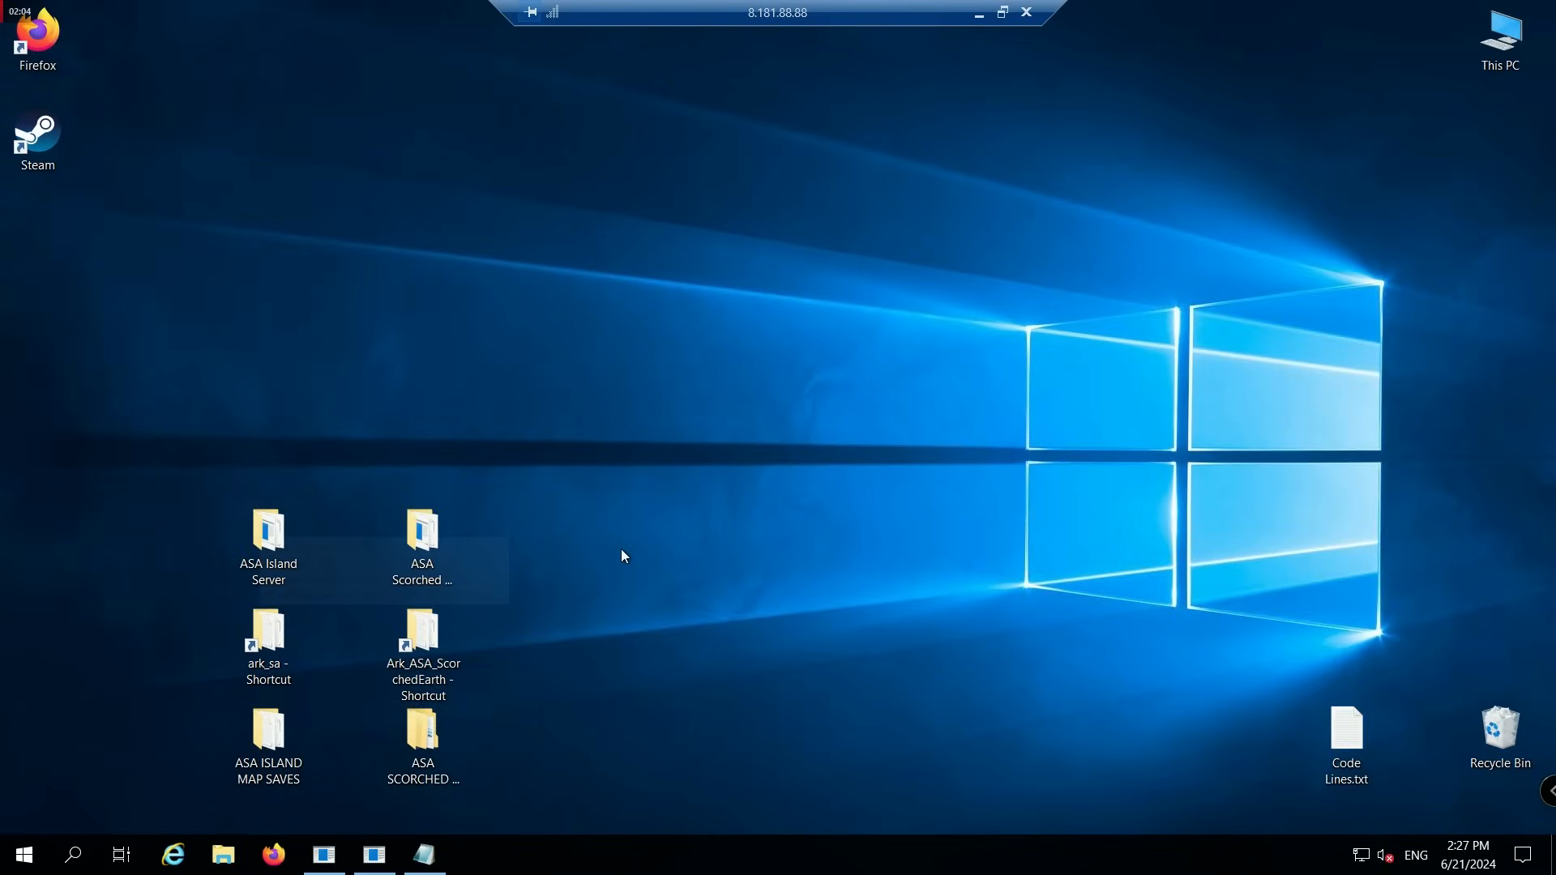
Rename the ark_sa folder on drive C to Ark_ASA_Island and close the window.
left_click(254, 617)
double_click(254, 618)
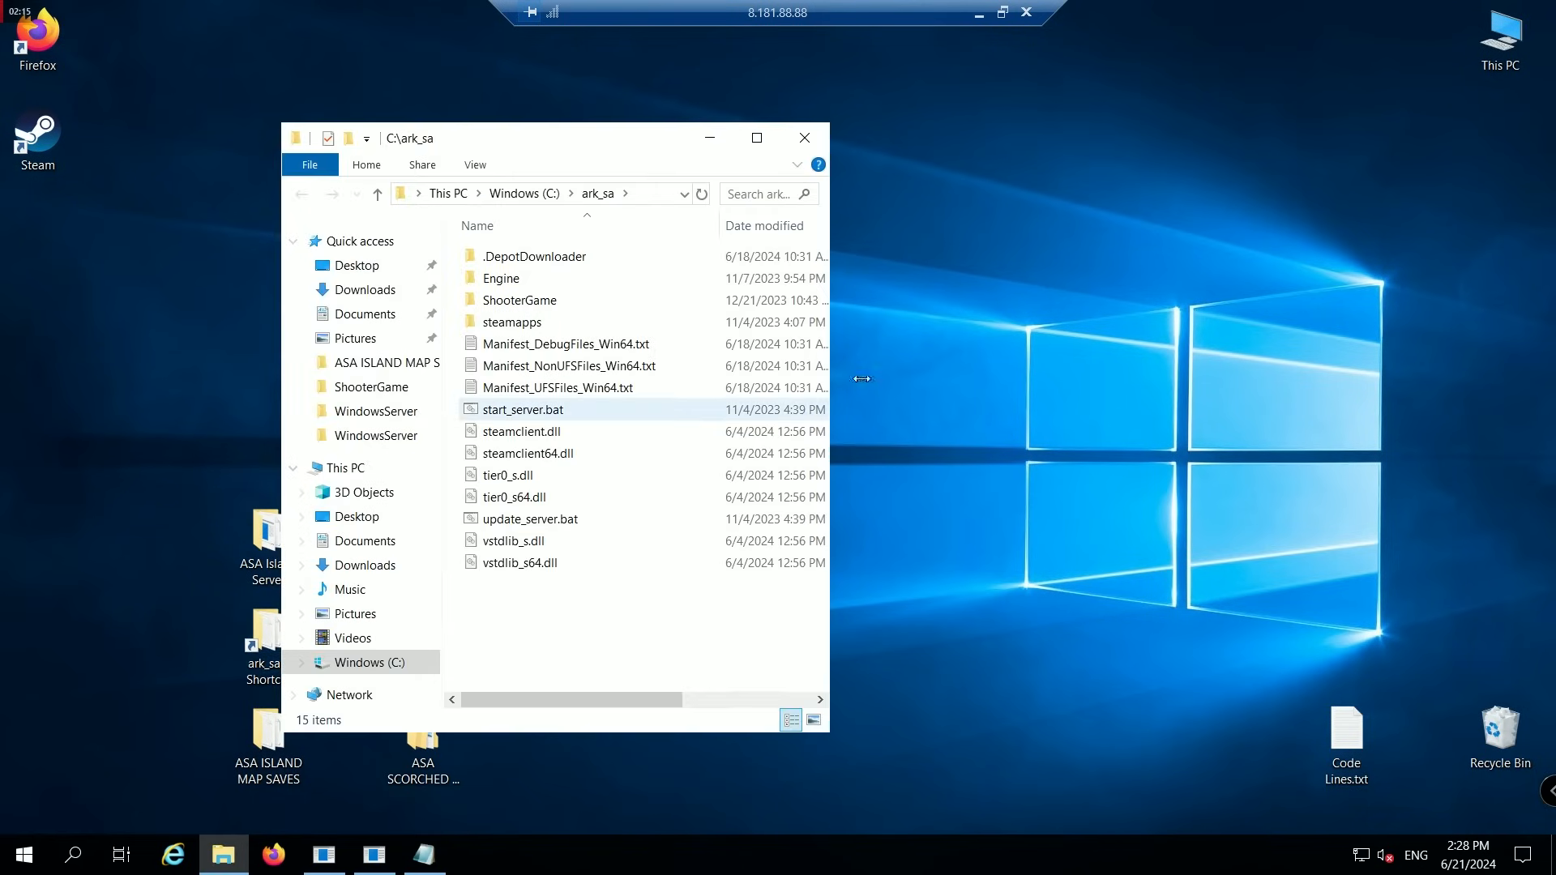
left_click_drag(831, 357, 919, 356)
left_click(527, 194)
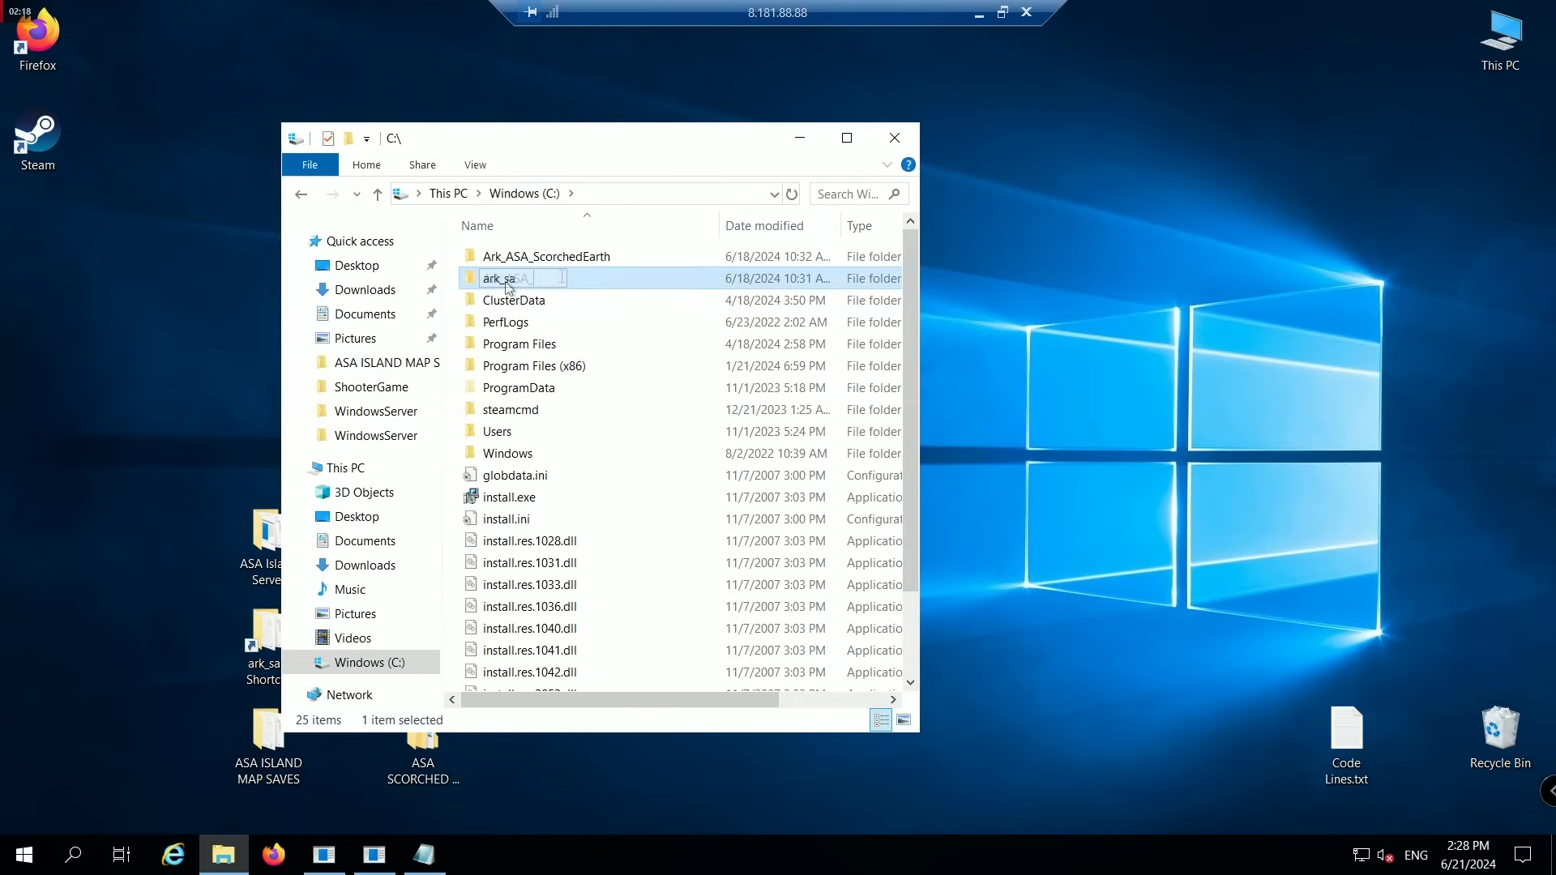
type("Island")
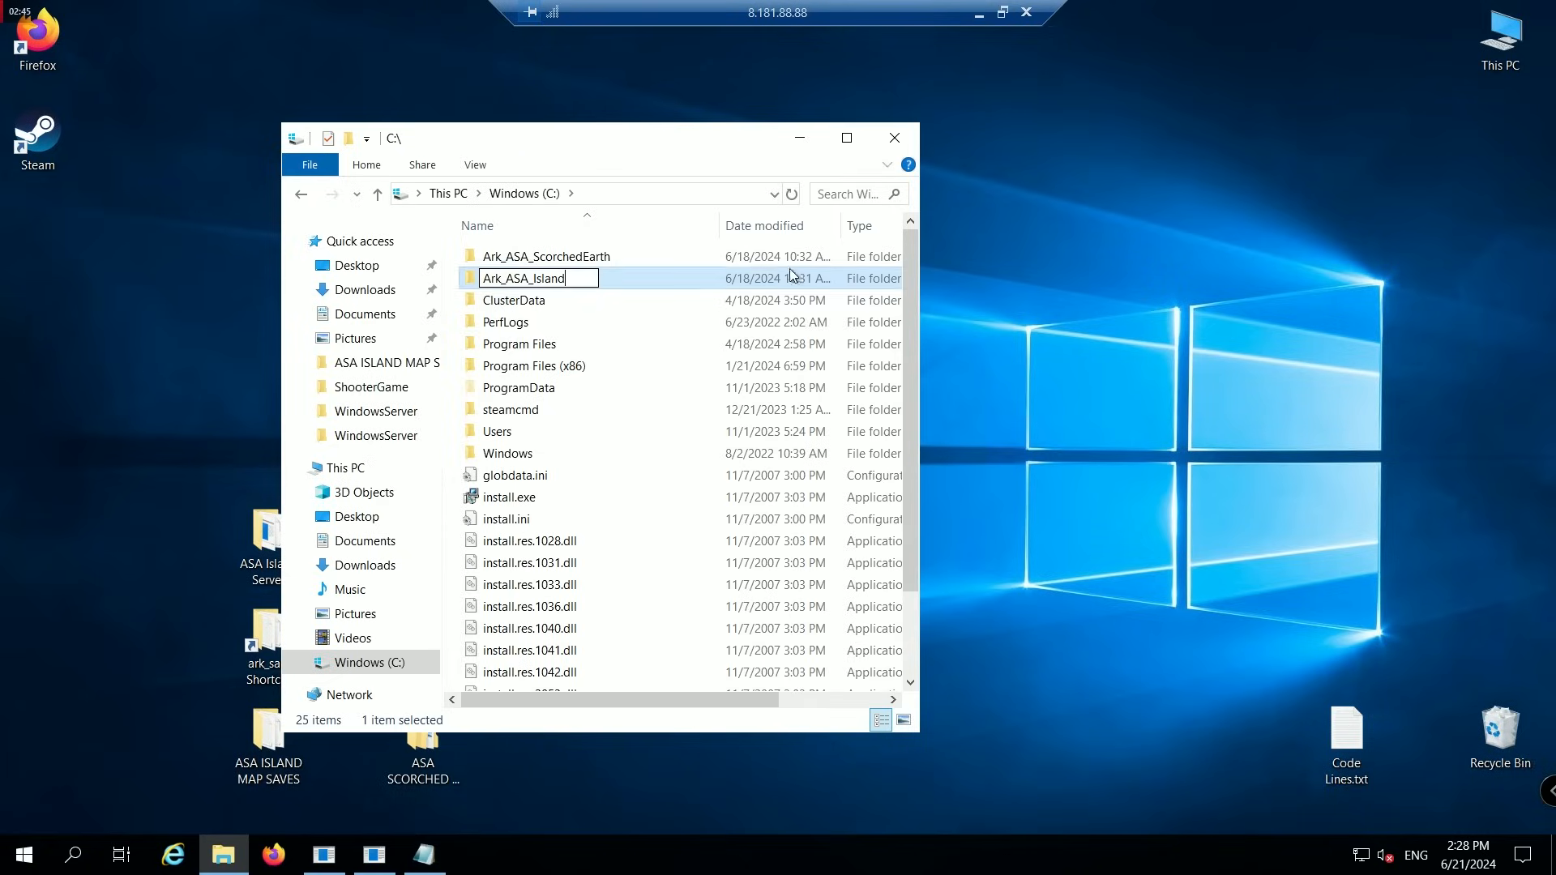
left_click(1060, 302)
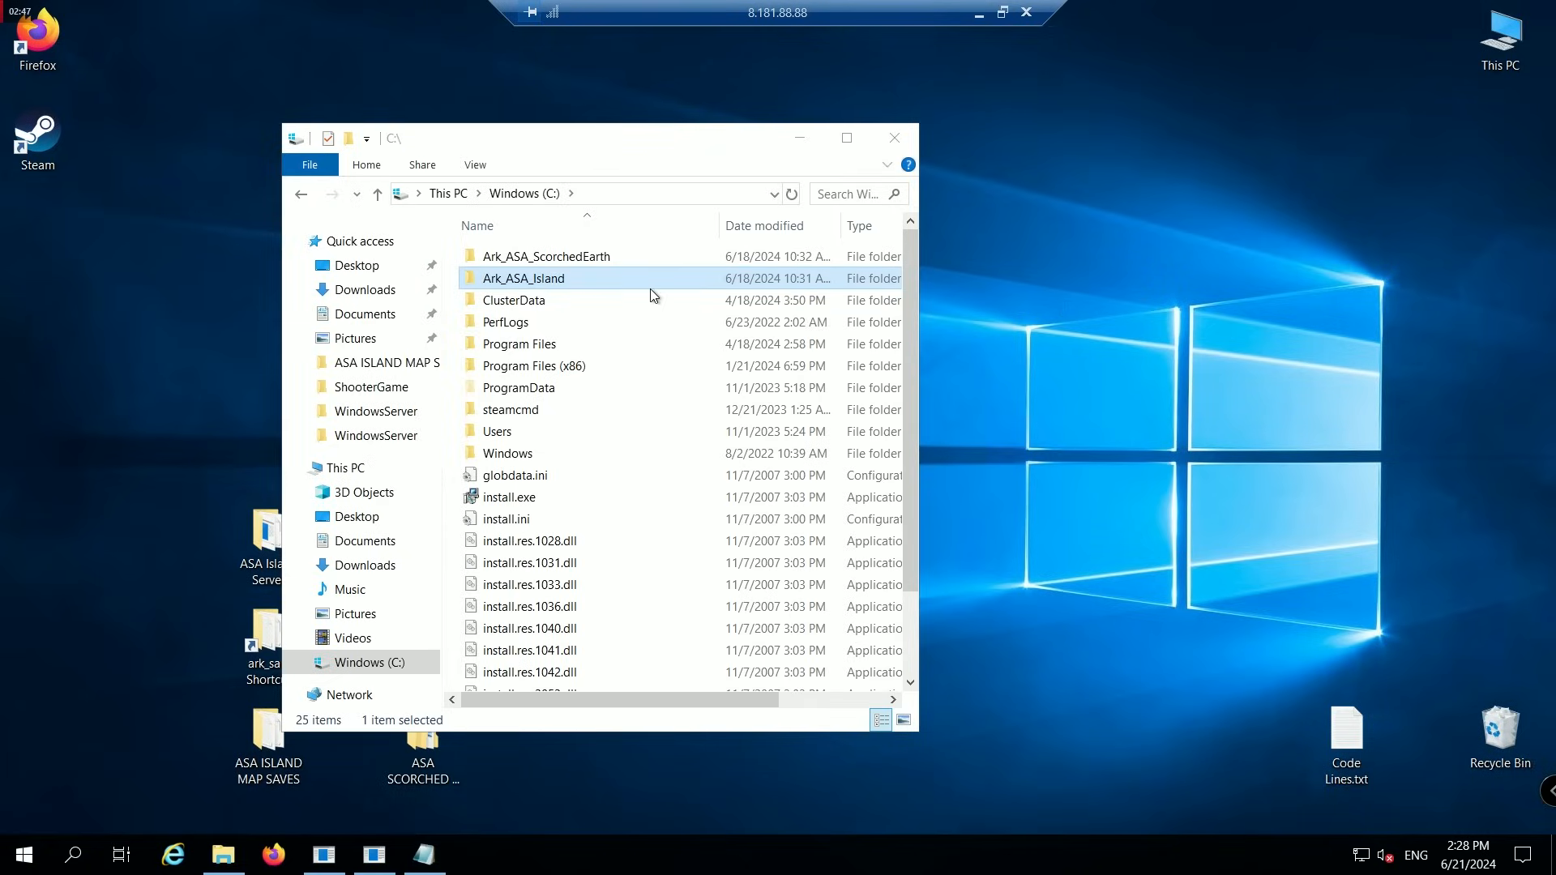
left_click(896, 139)
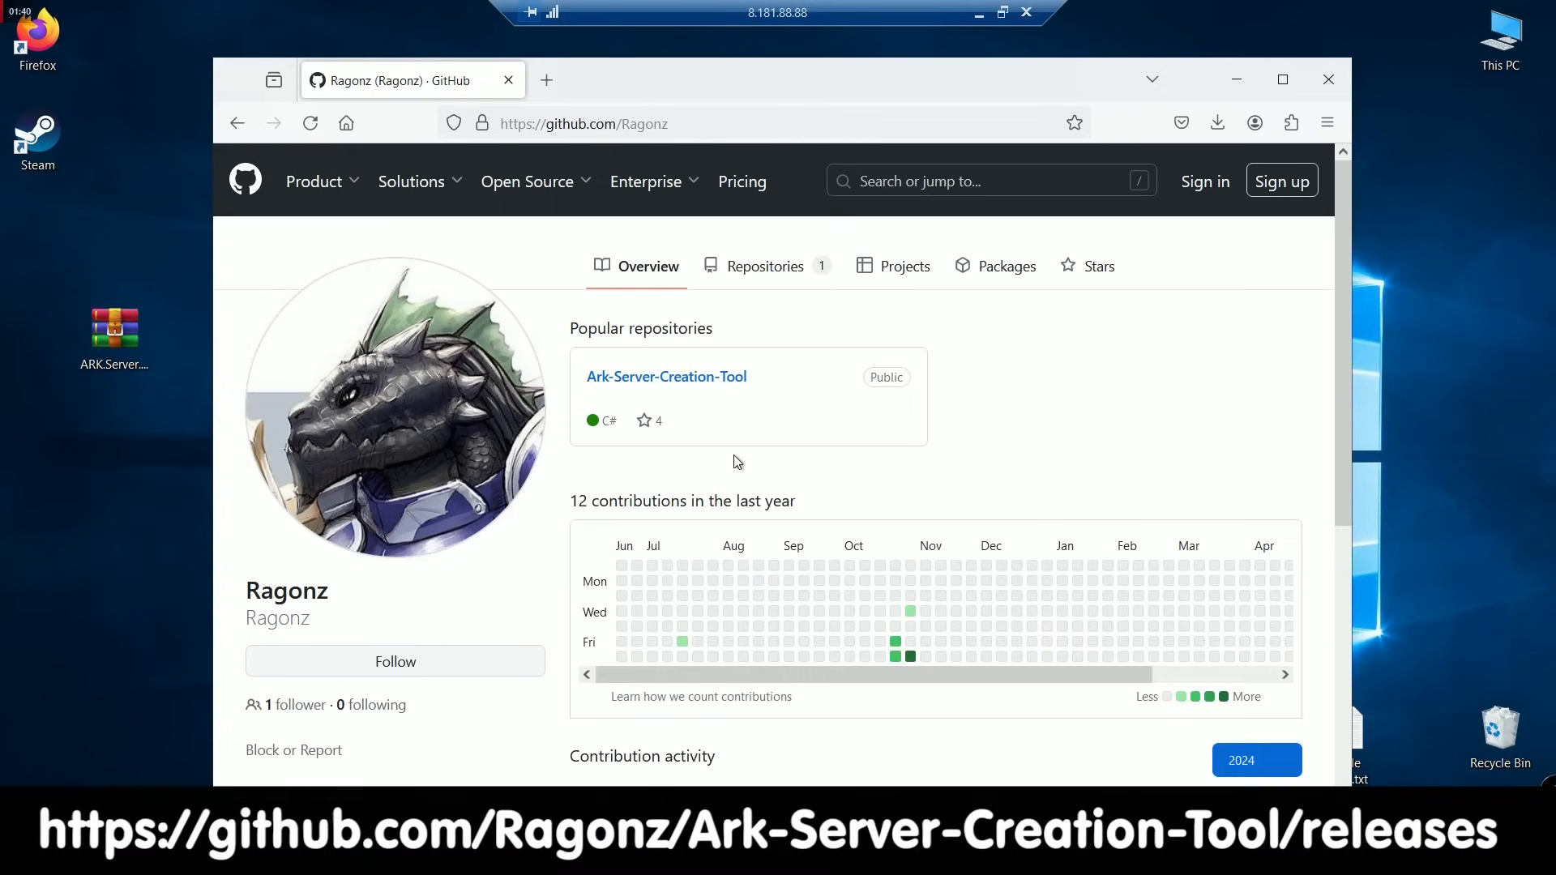
Go from the Ark-Server-Creation-Tool repository to the V2.1 release's Assets list.
left_click(696, 379)
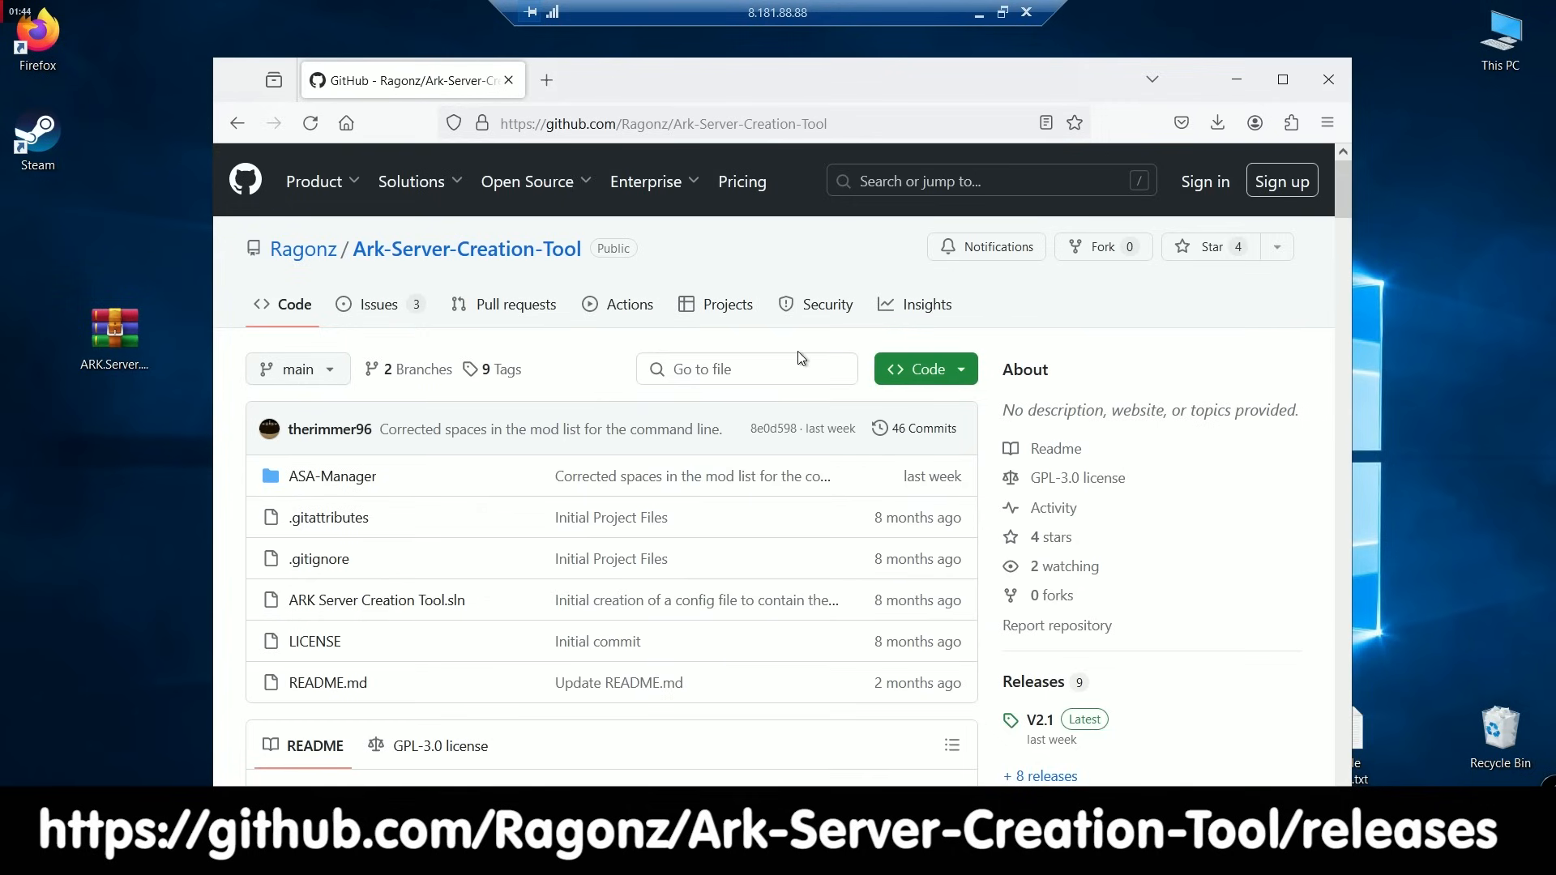
scroll(797, 351, "down", 6)
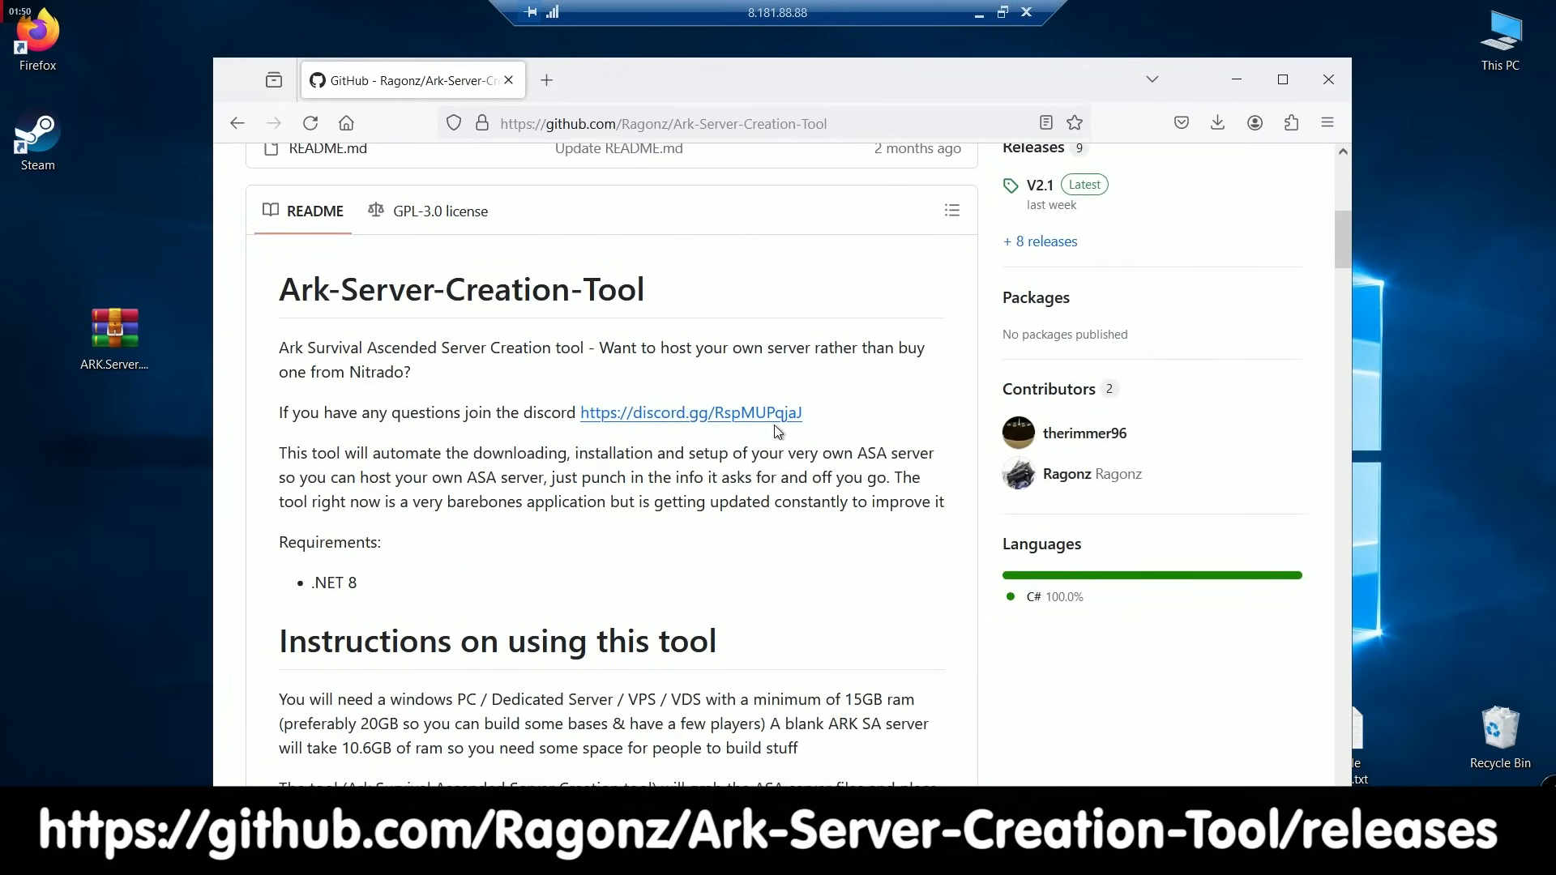
scroll(776, 431, "down", 5)
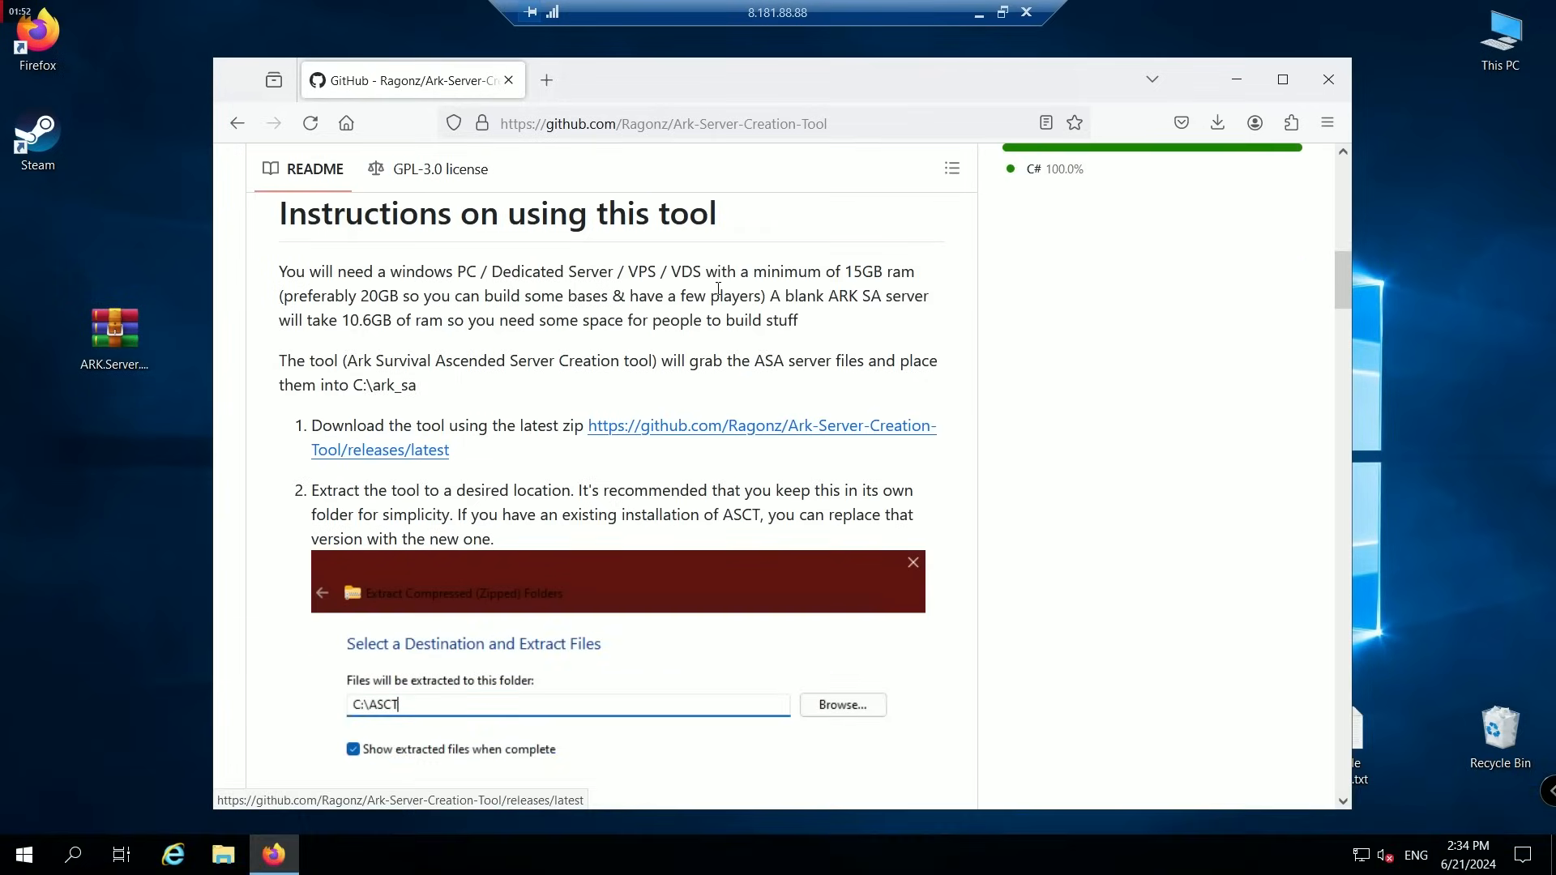
left_click(726, 433)
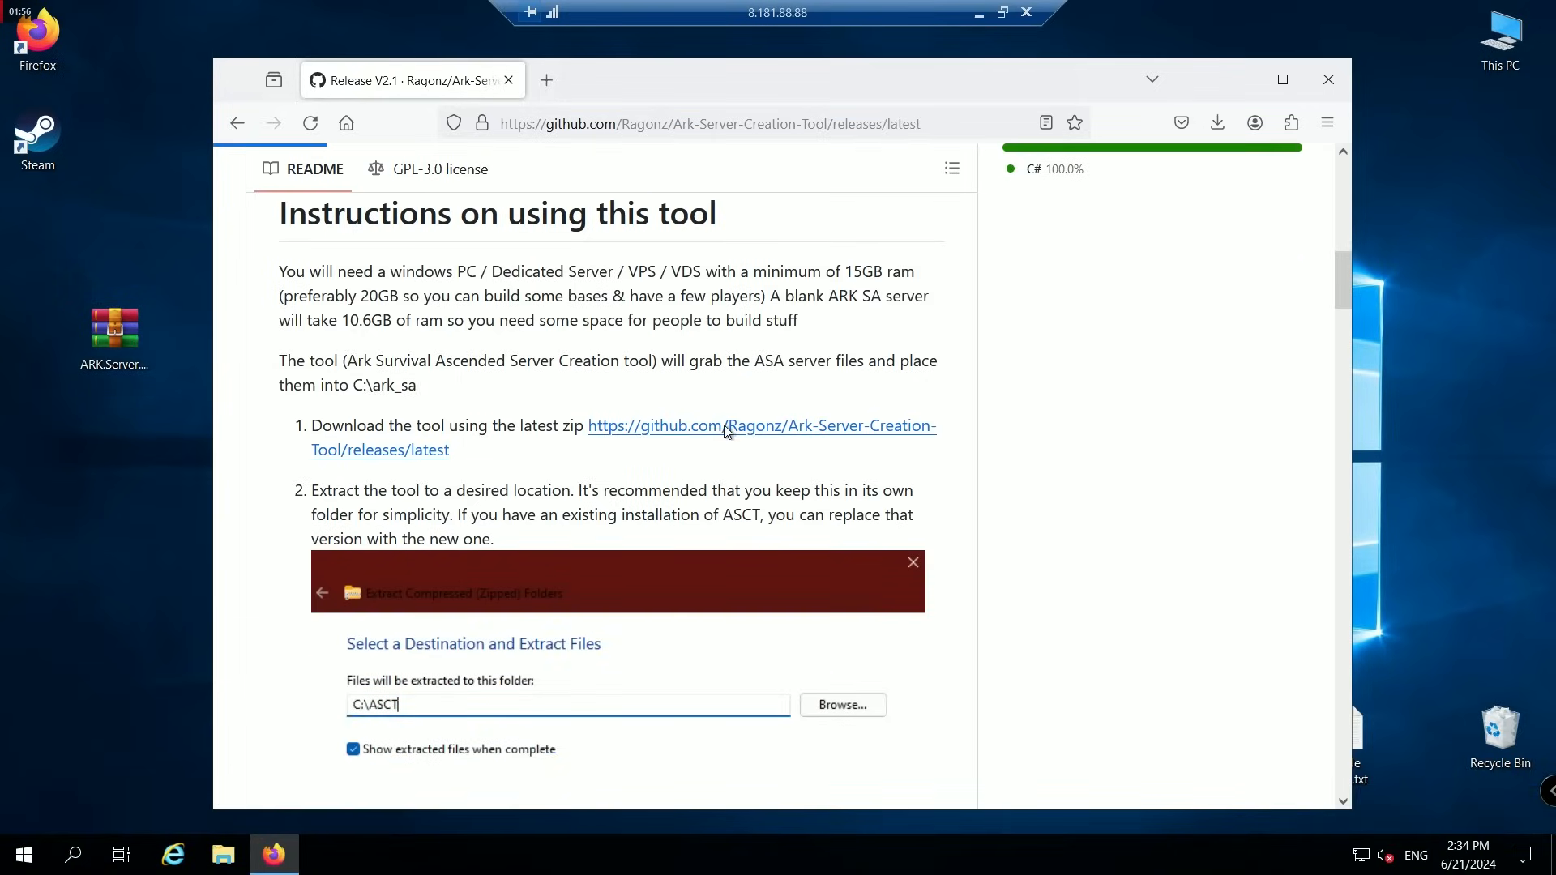
scroll(727, 432, "down", 3)
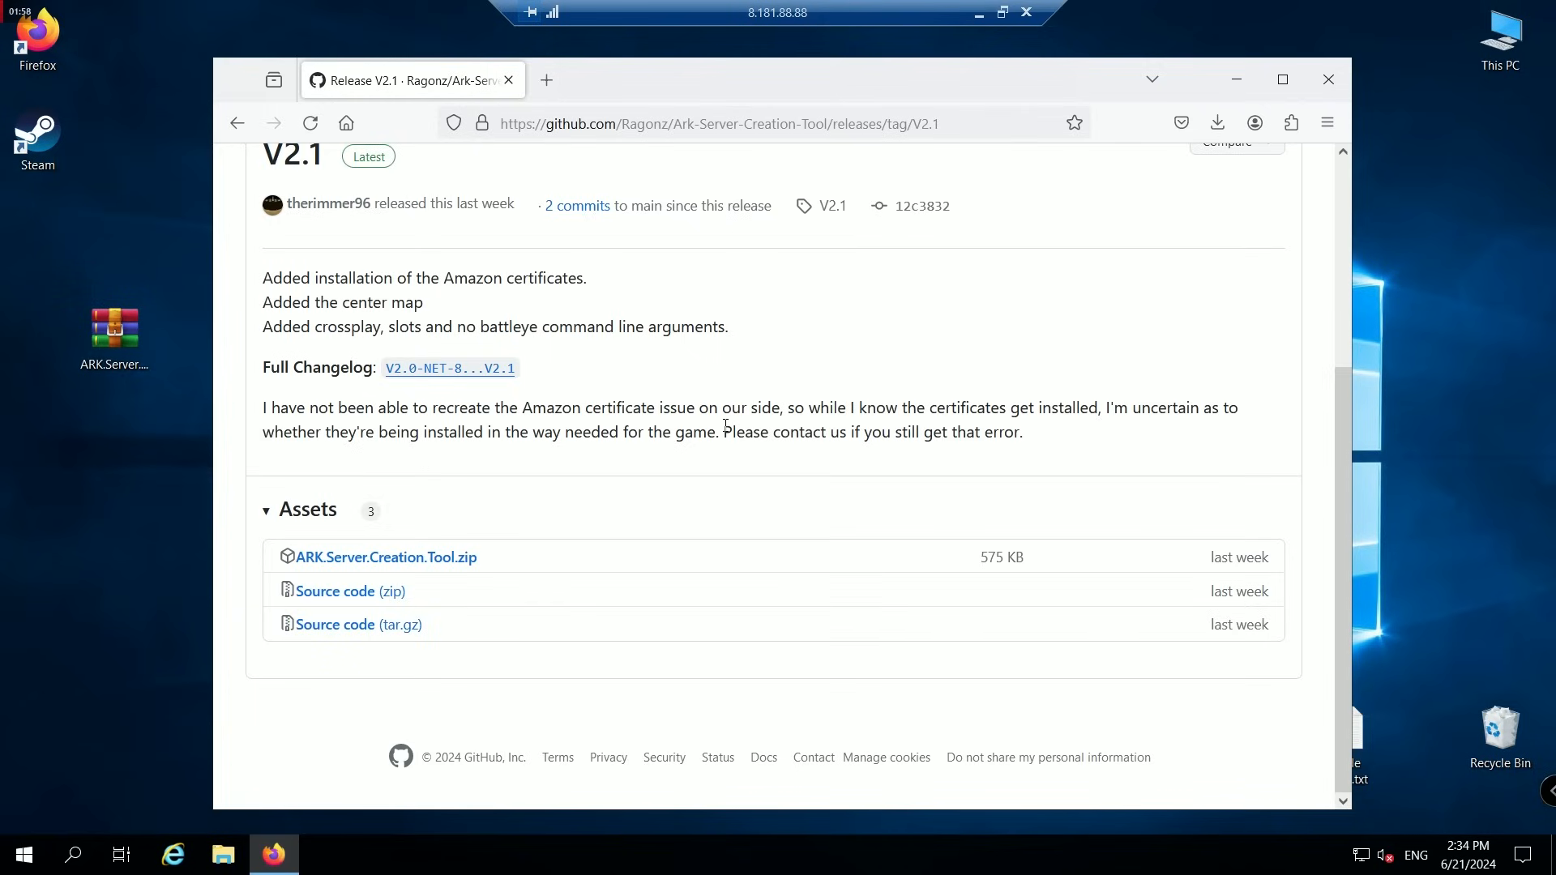
Download ARK.Server.Creation.Tool.zip (575 KB) and return to the repository page.
left_click(420, 560)
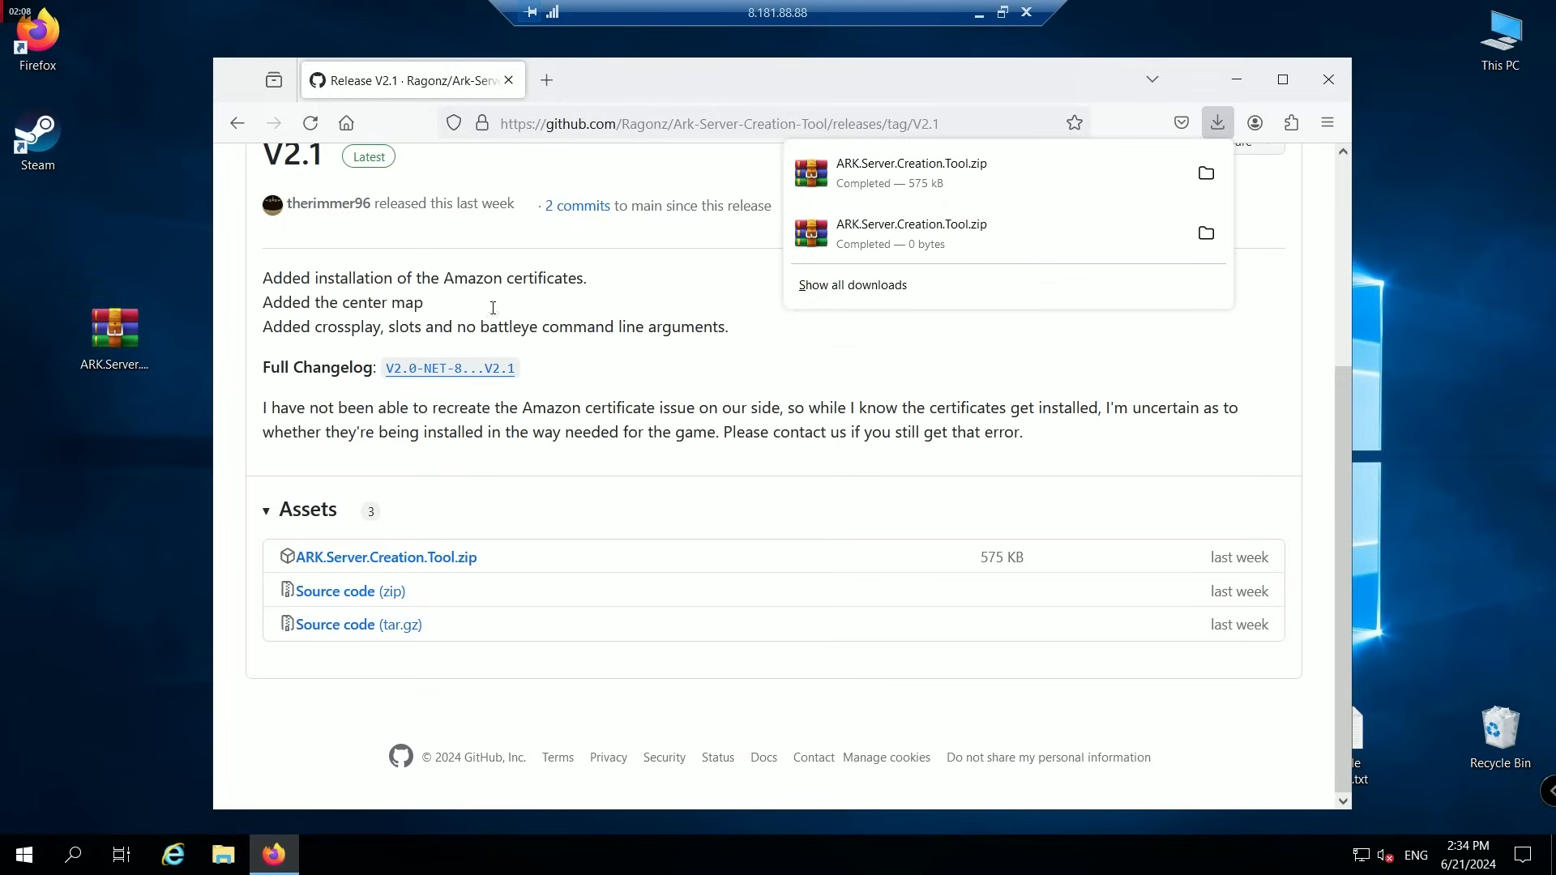
left_click(237, 123)
left_click(237, 122)
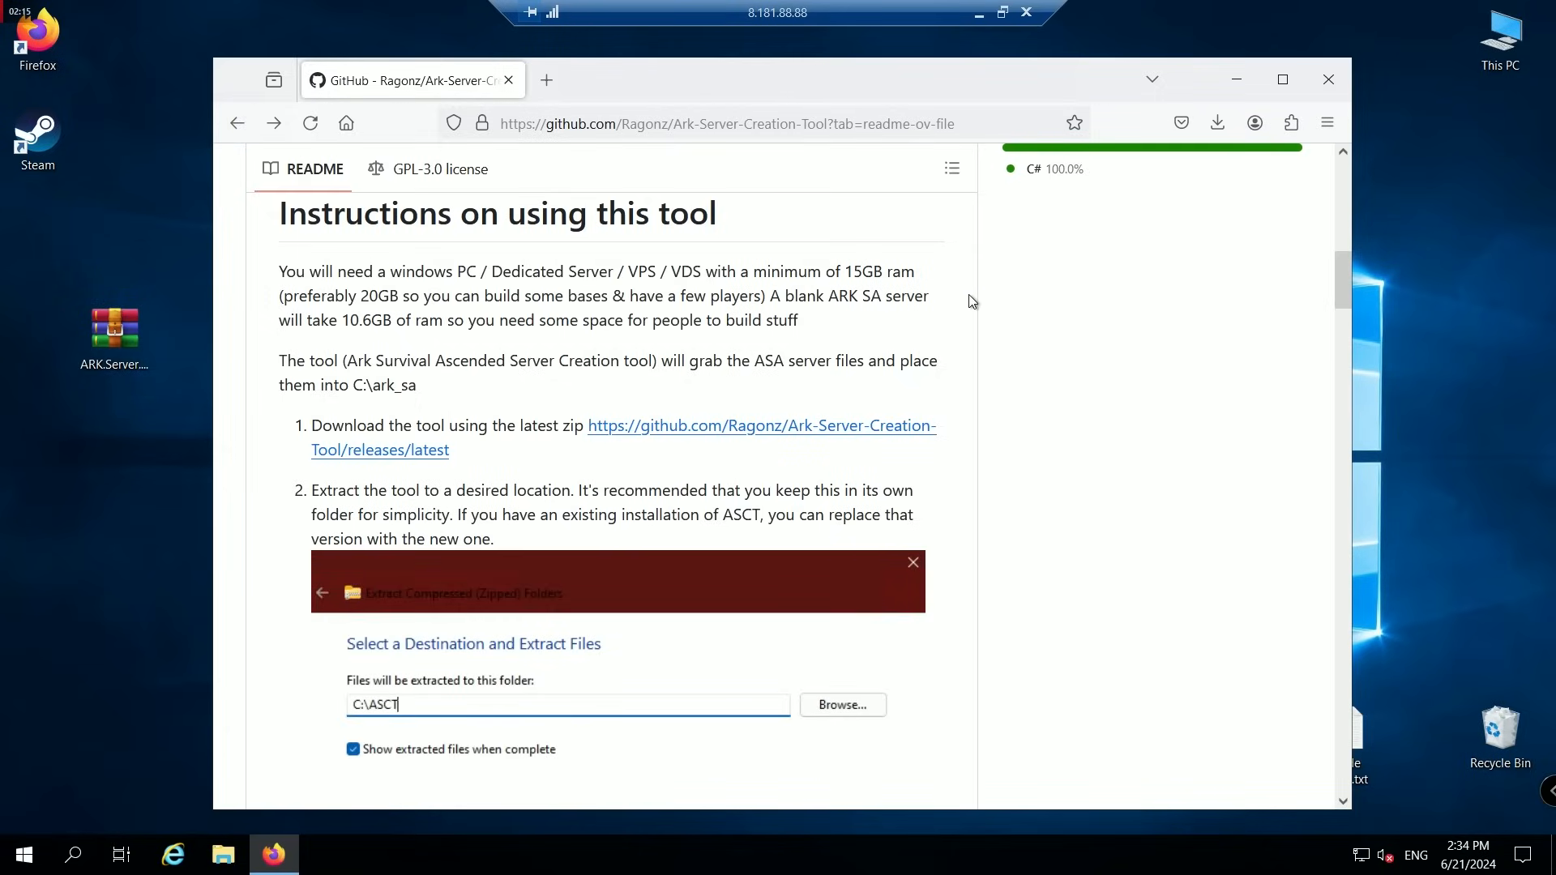
Scroll through the repository README instructions.
scroll(887, 317, "down", 3)
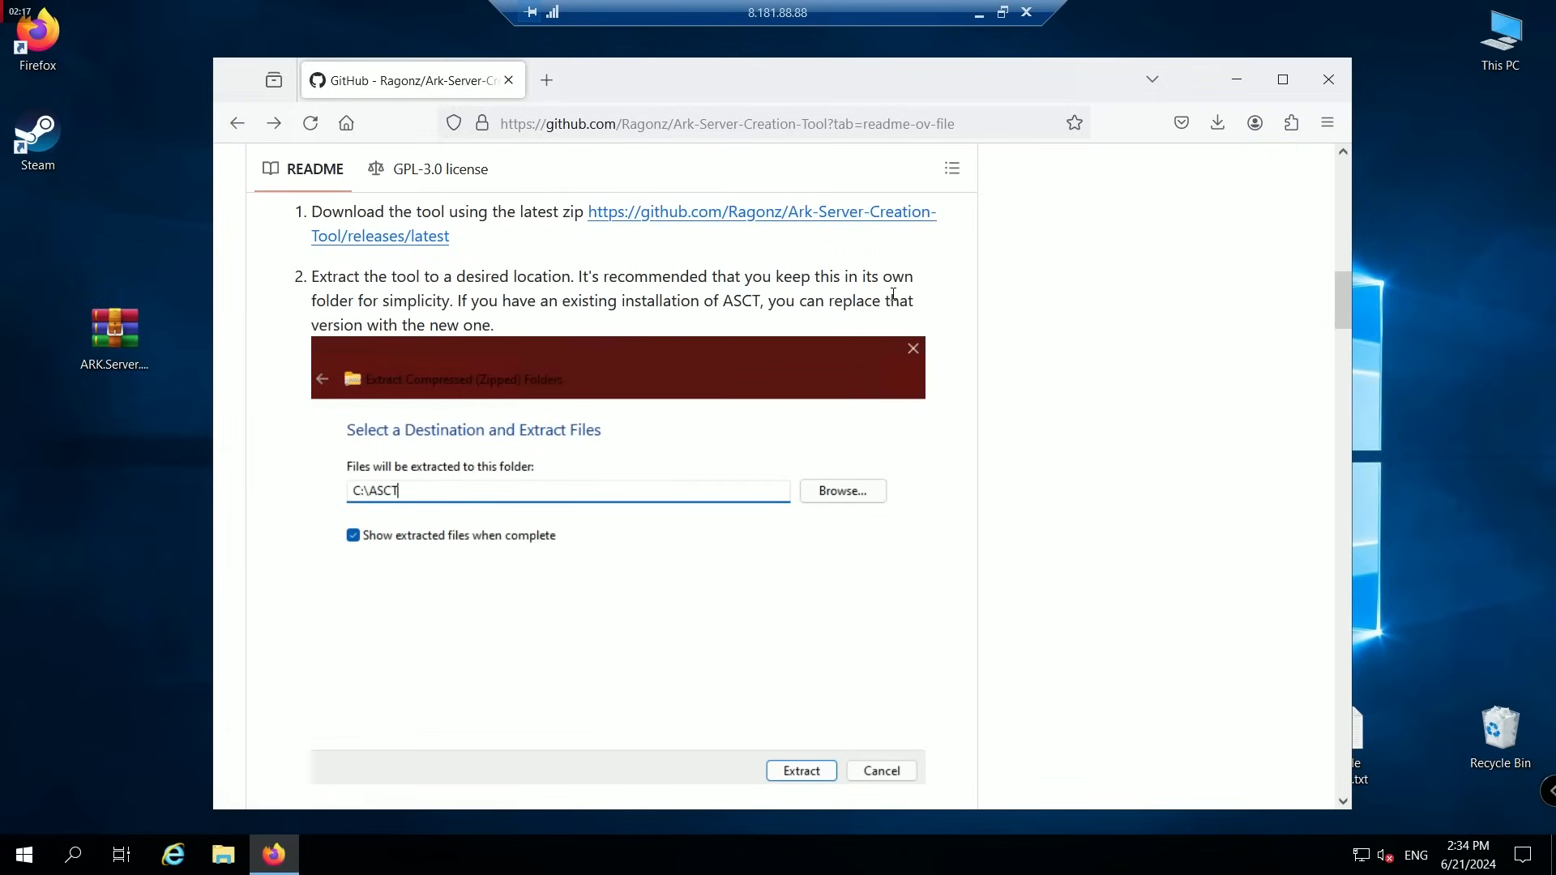
scroll(892, 294, "down", 7)
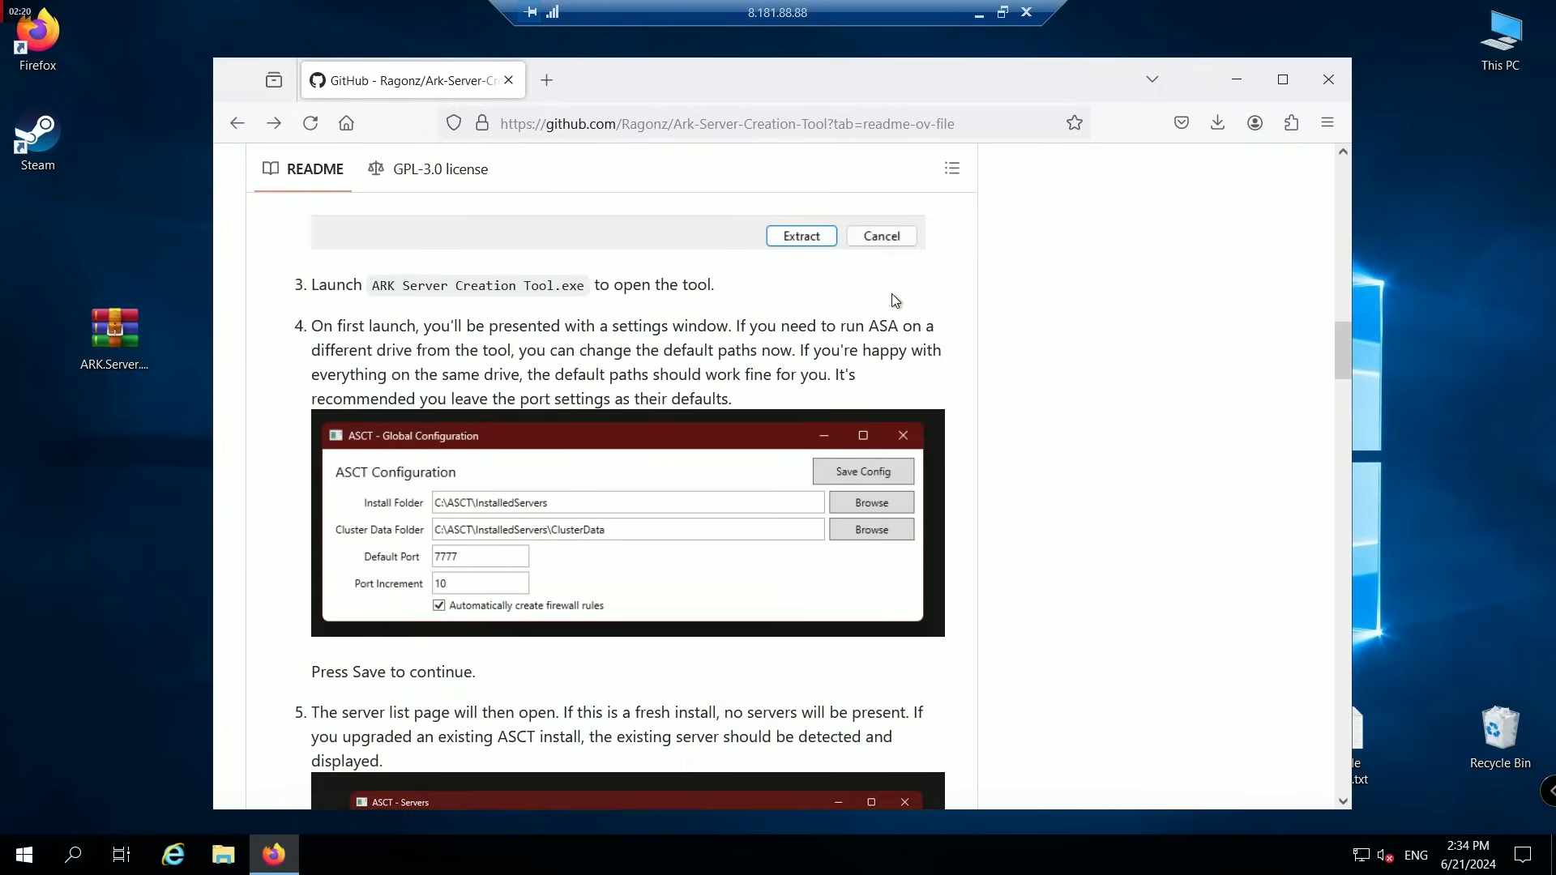
scroll(894, 302, "down", 2)
scroll(893, 301, "down", 20)
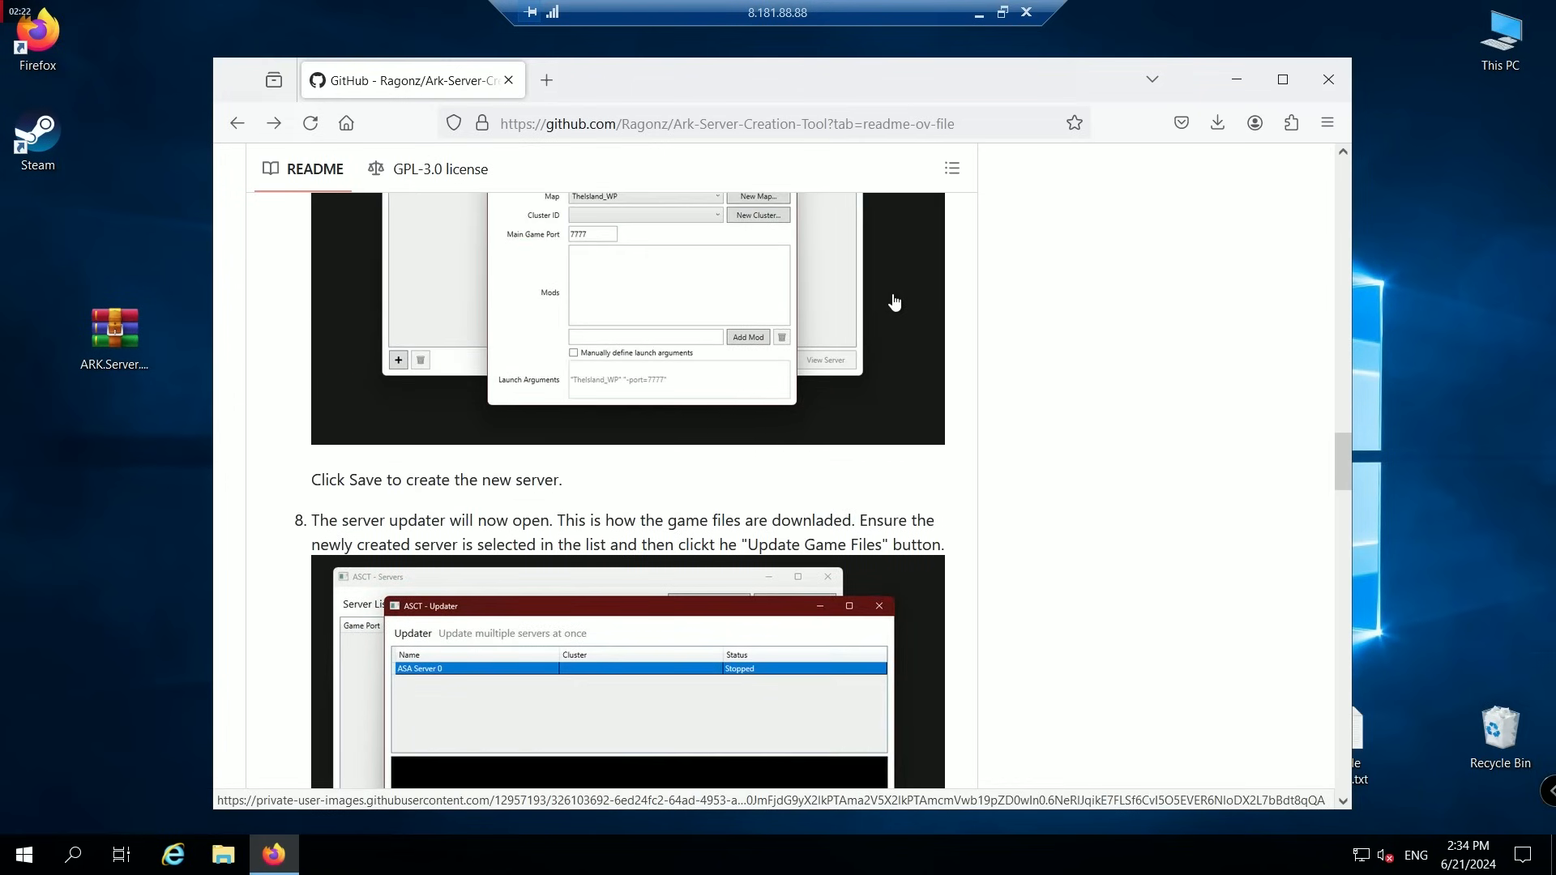
scroll(893, 301, "down", 10)
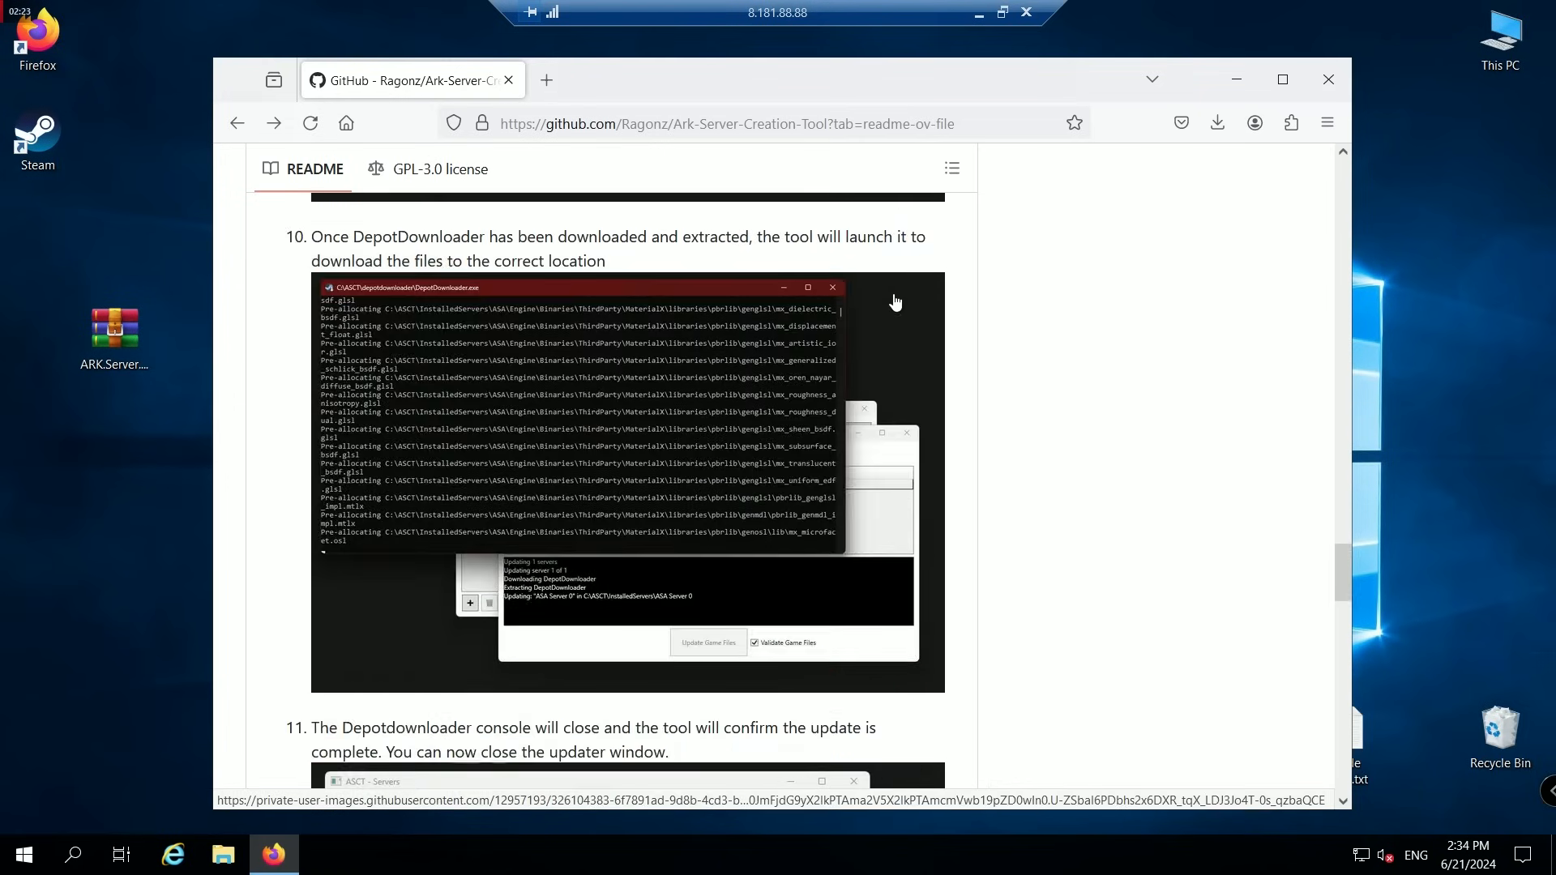
scroll(895, 302, "down", 10)
scroll(895, 302, "down", 15)
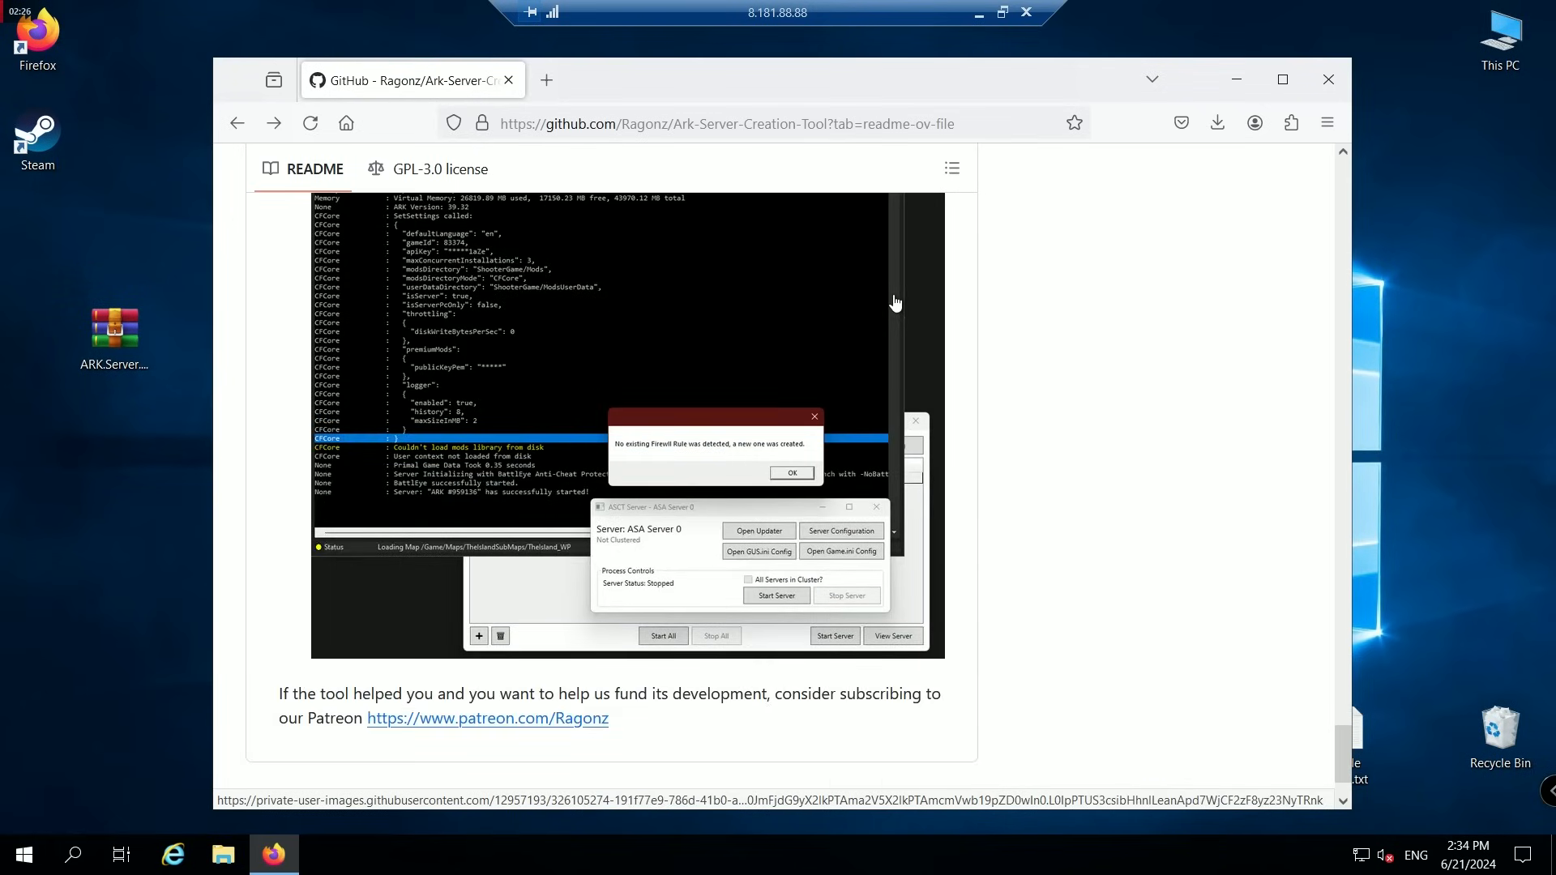
scroll(895, 302, "up", 15)
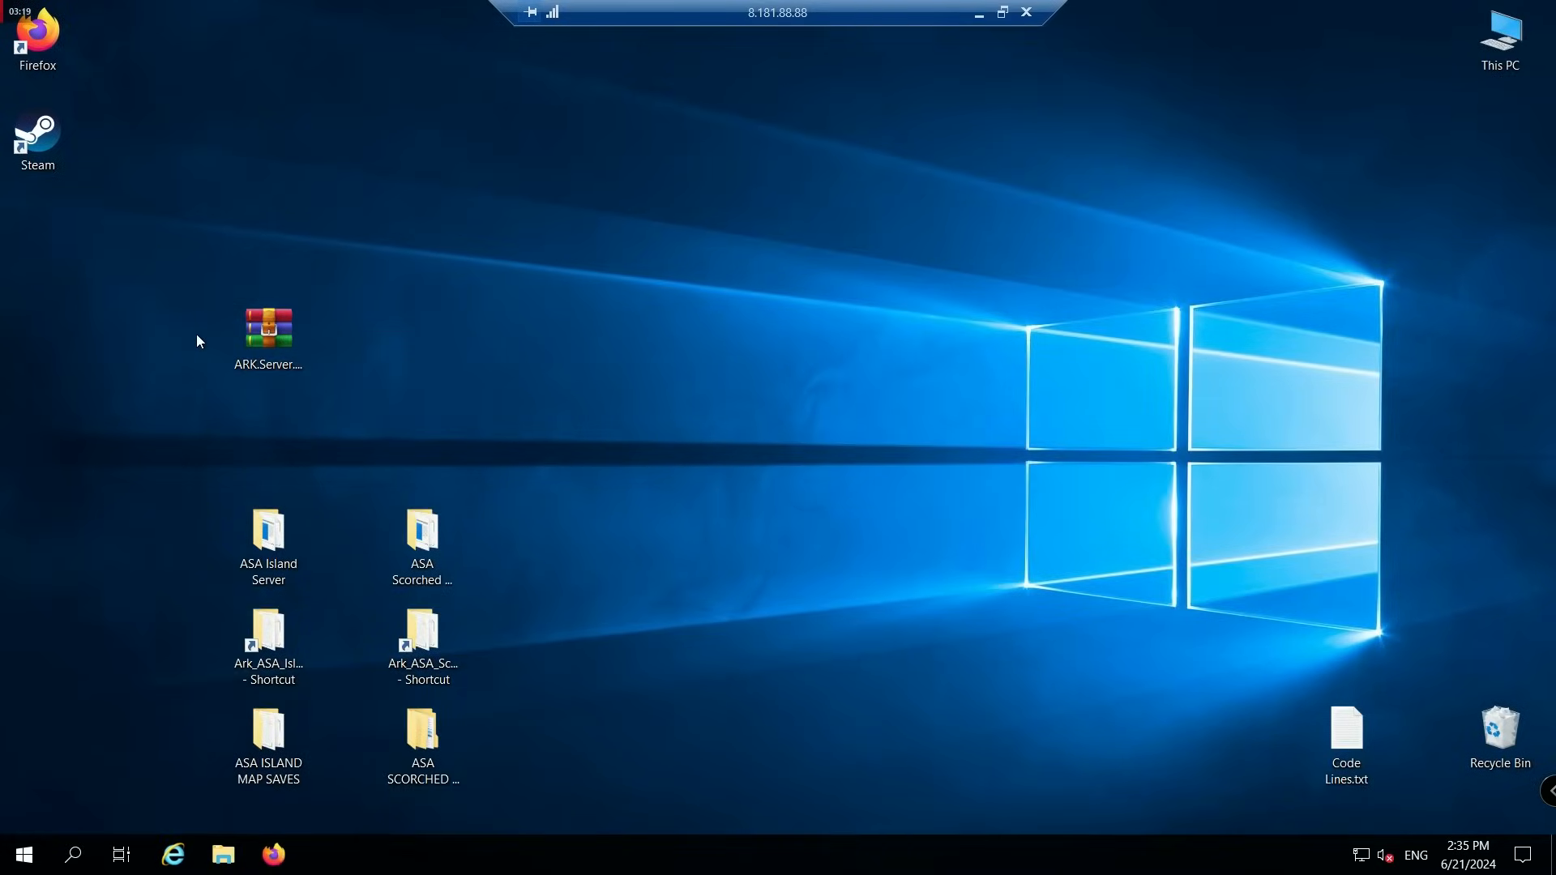
Make a desktop folder 'ASA Server Creation Tool', move the zip into it, and open it.
right_click(146, 309)
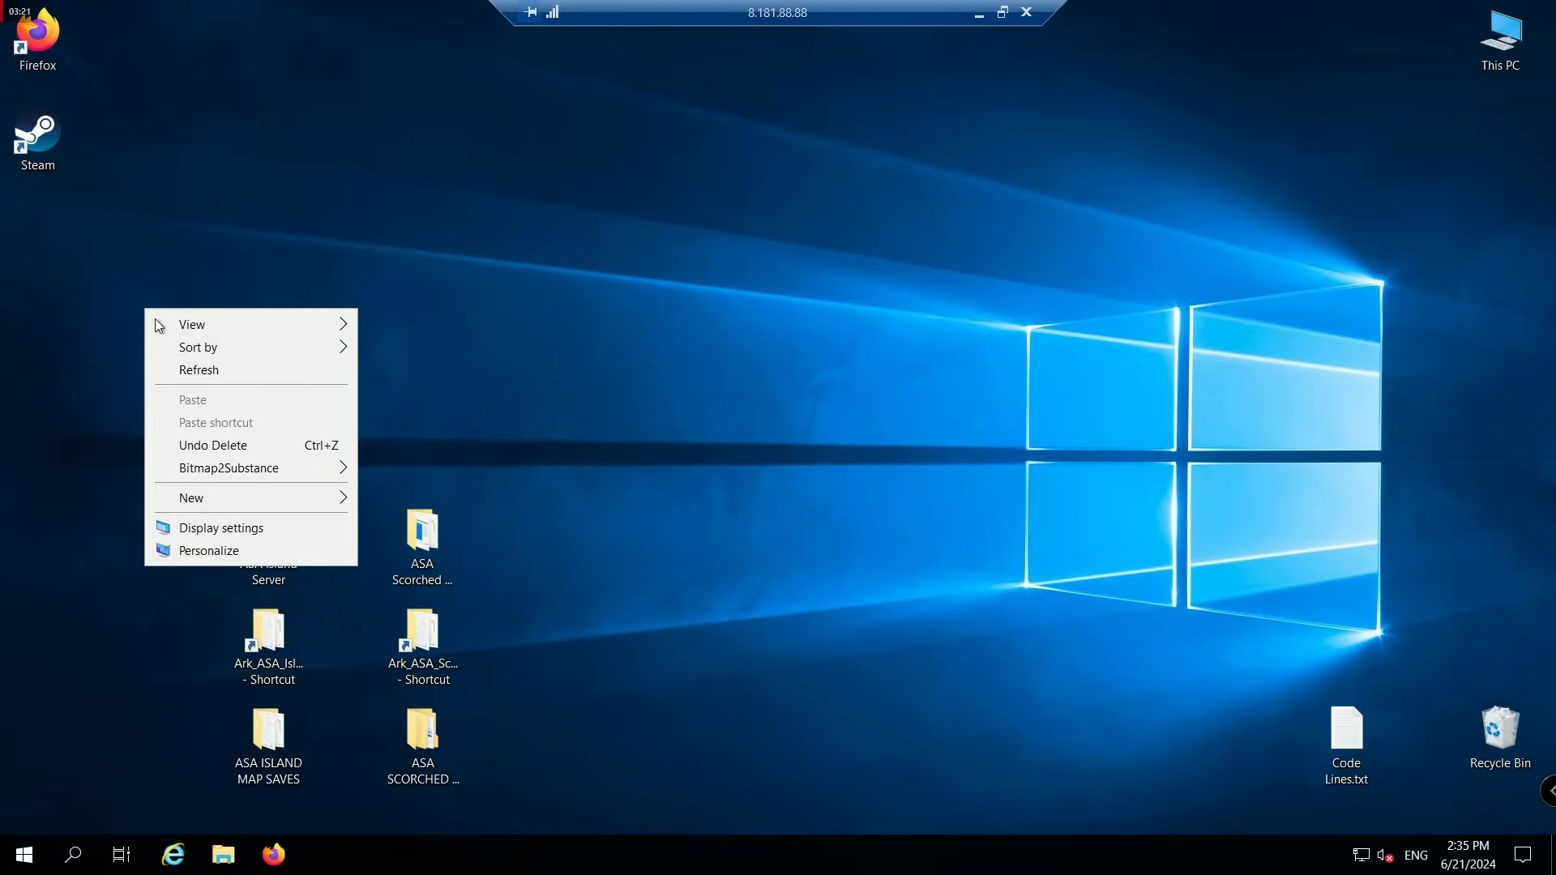
mouse_move(197, 503)
left_click(415, 499)
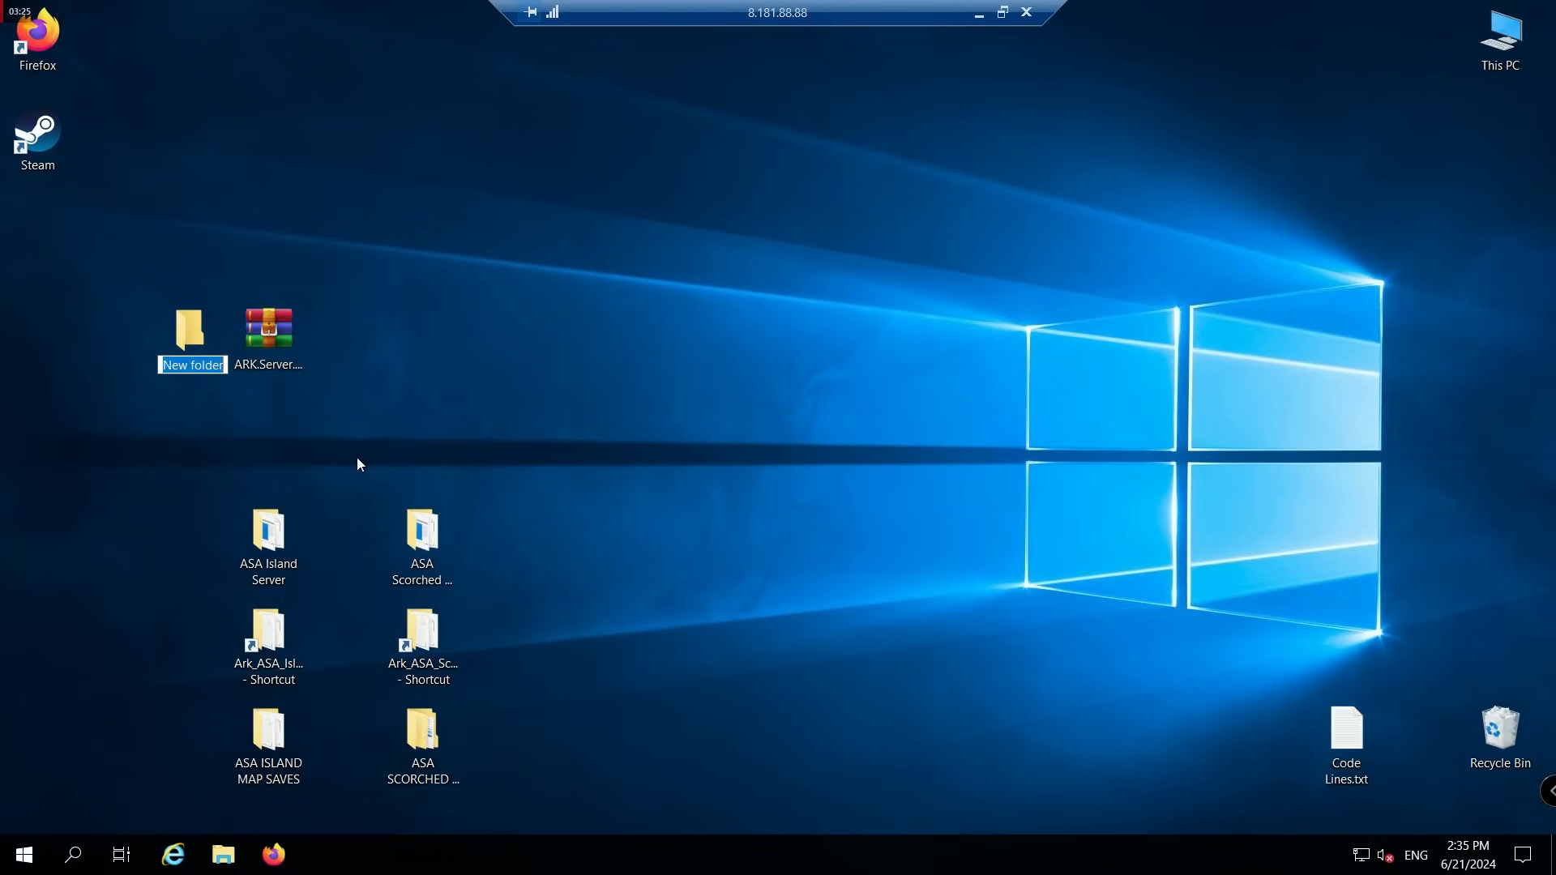
type("ASA Server Creation Too")
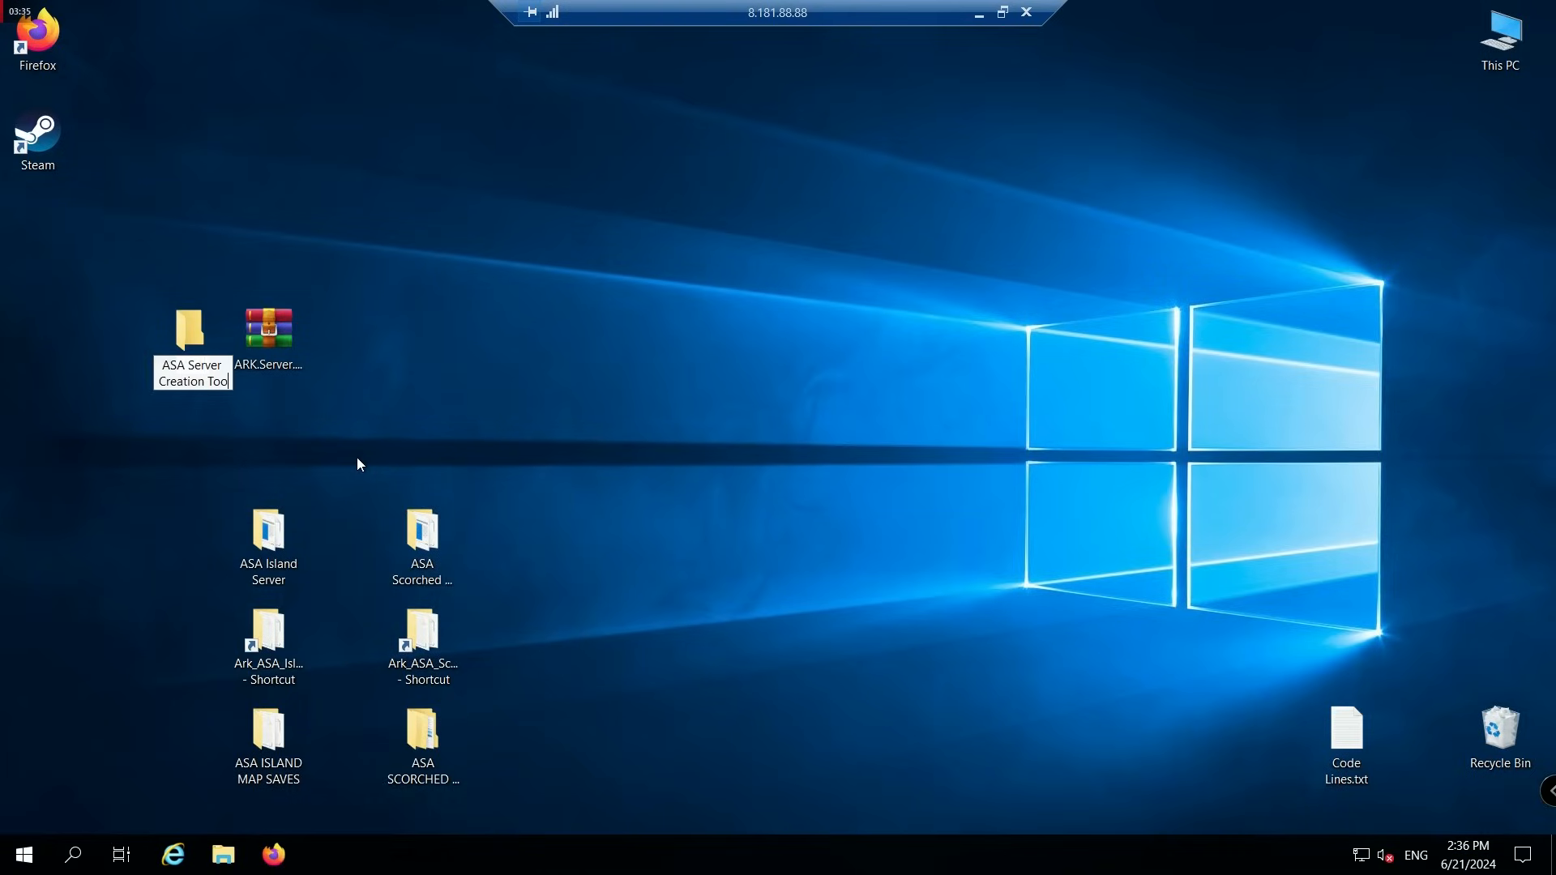
type("l")
key("Return")
left_click(284, 353, "ctrl")
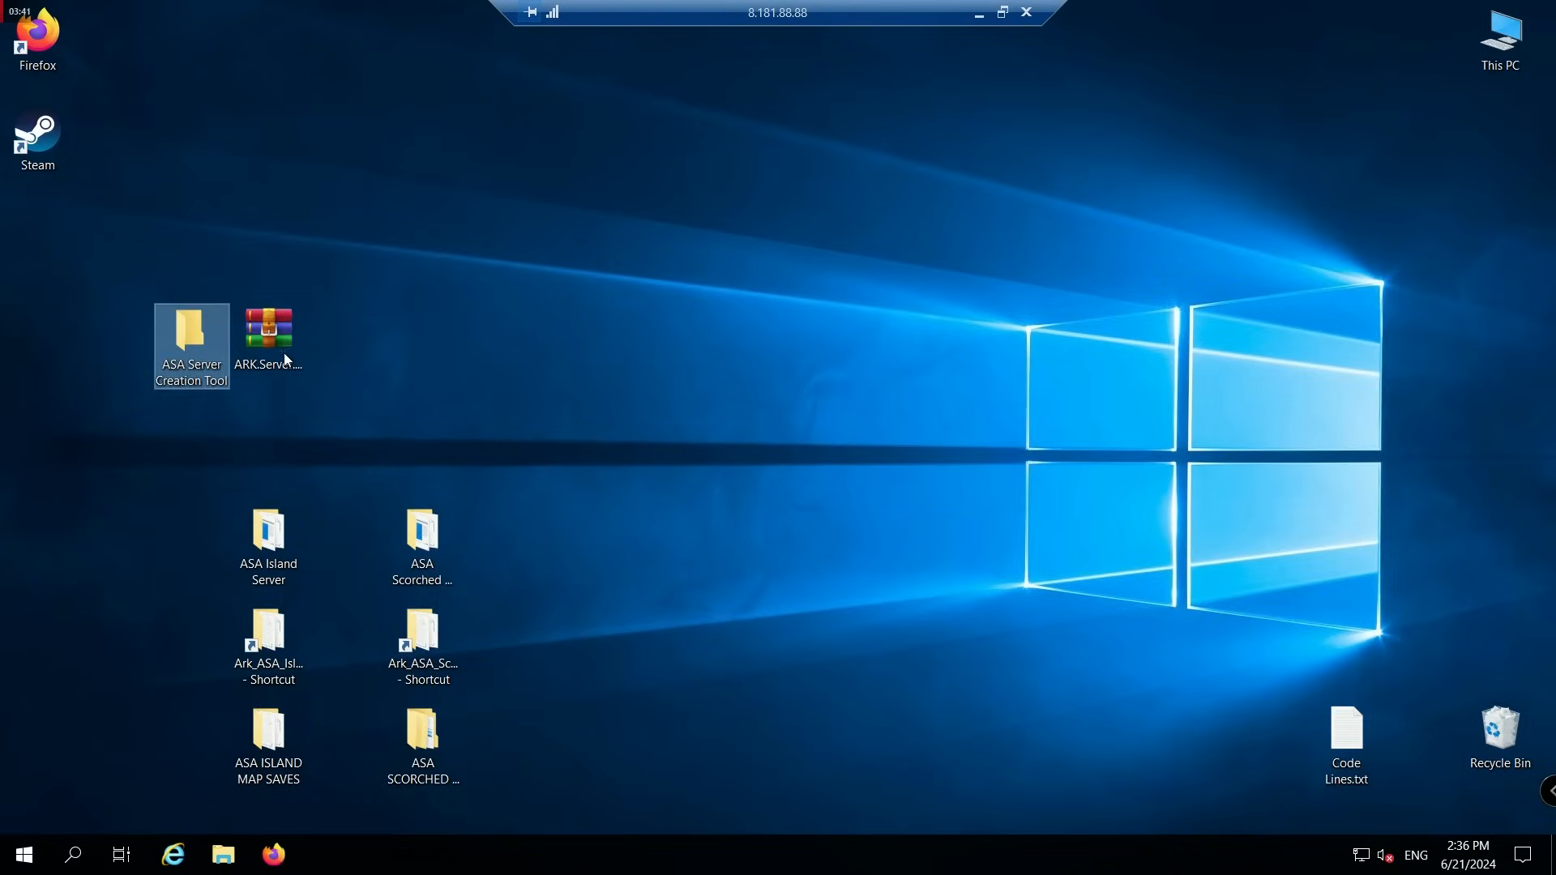
left_click_drag(274, 332, 197, 332)
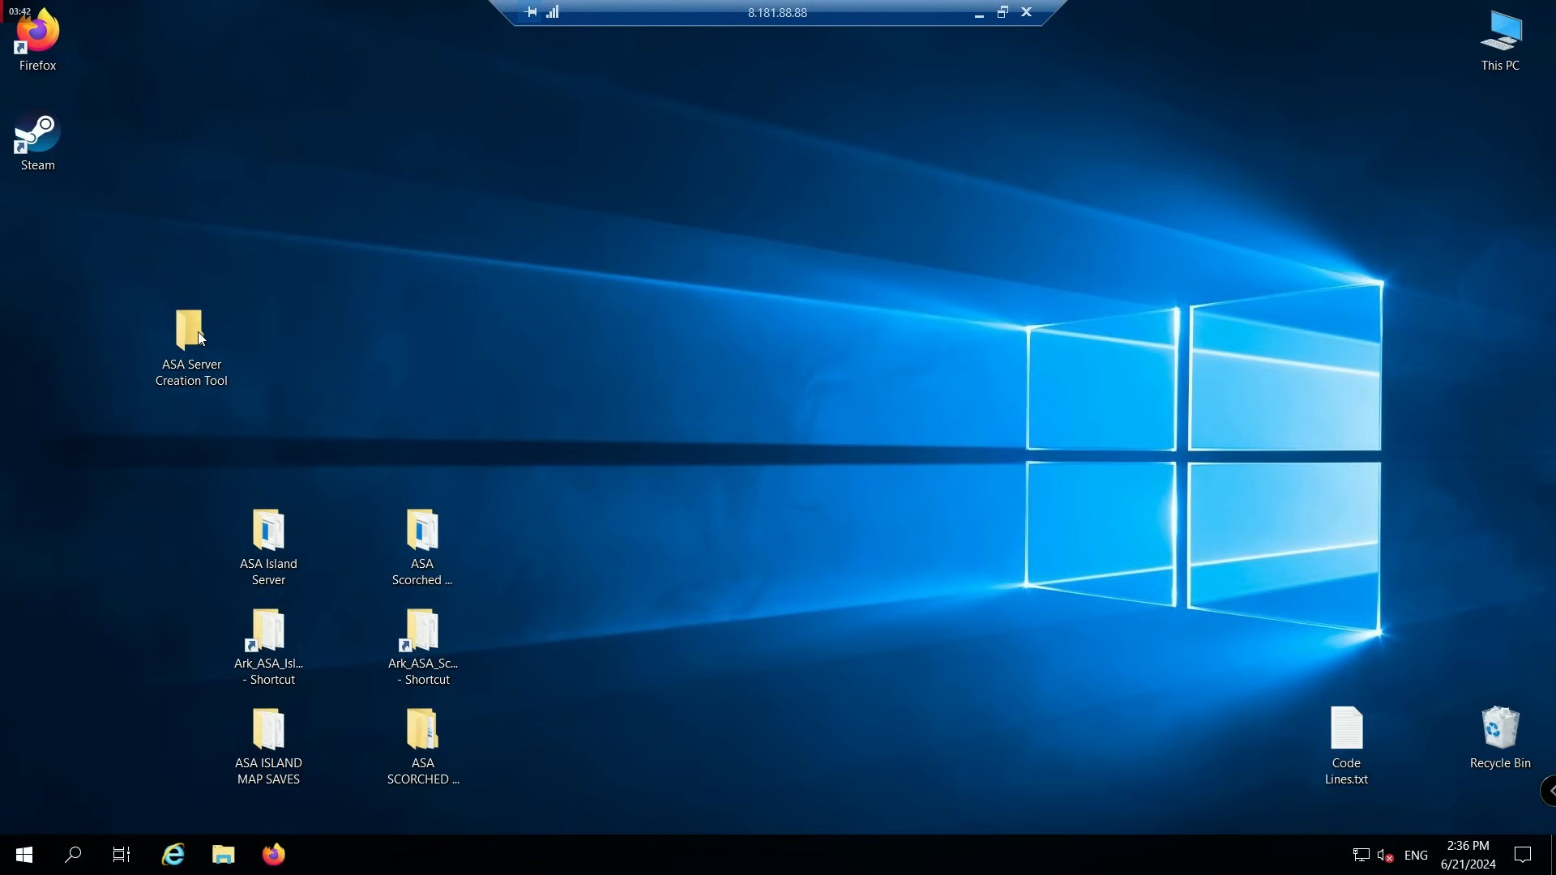
double_click(196, 330)
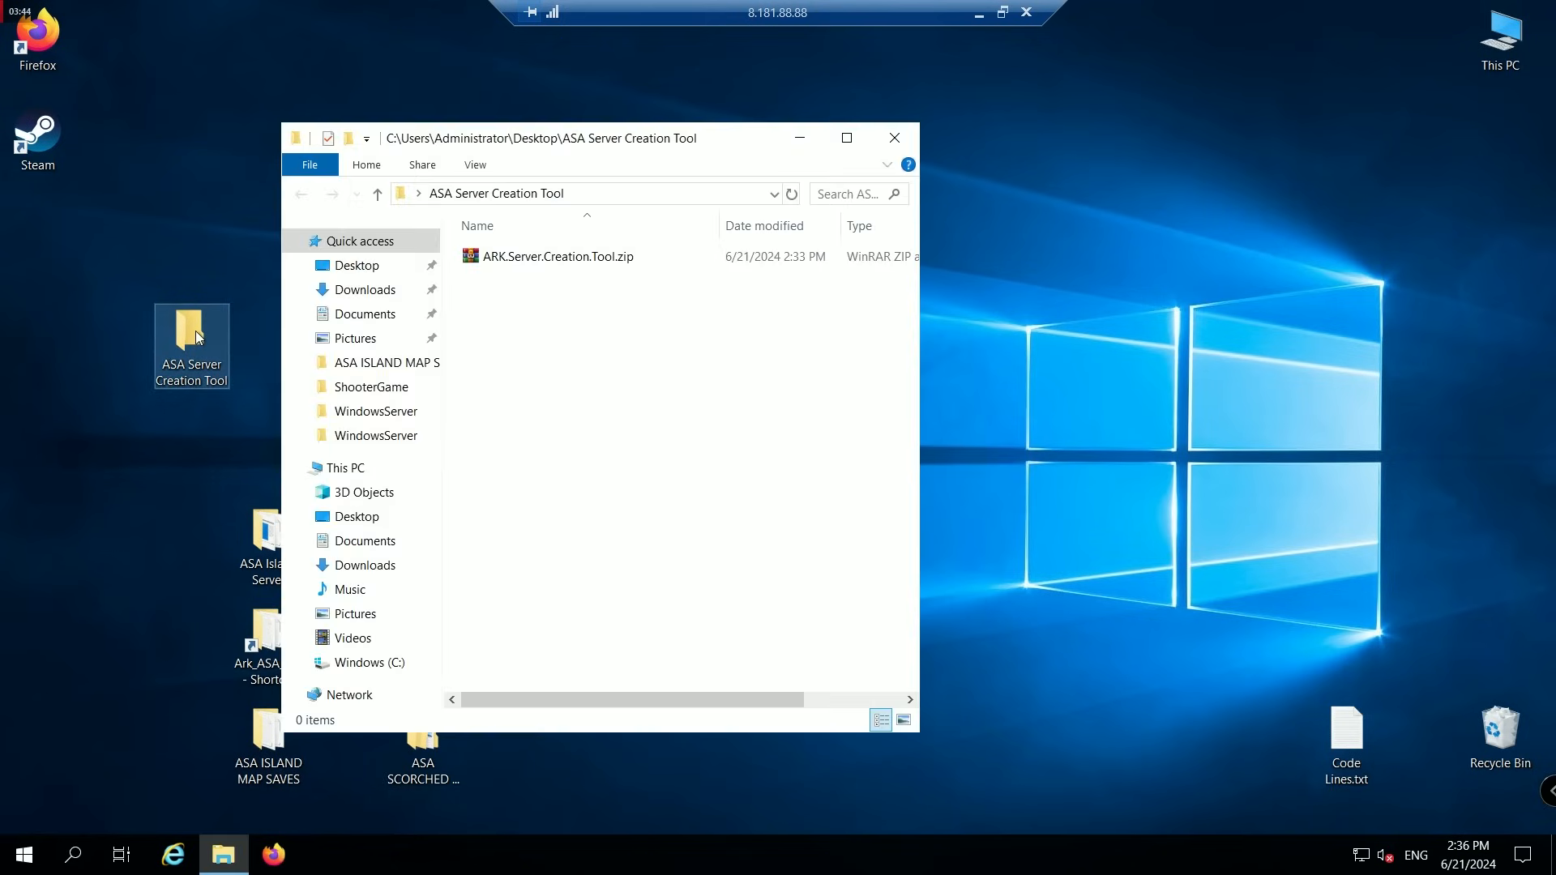
Extract ARK.Server.Creation.Tool.zip into the folder, then delete the zip.
left_click(493, 257)
right_click(492, 259)
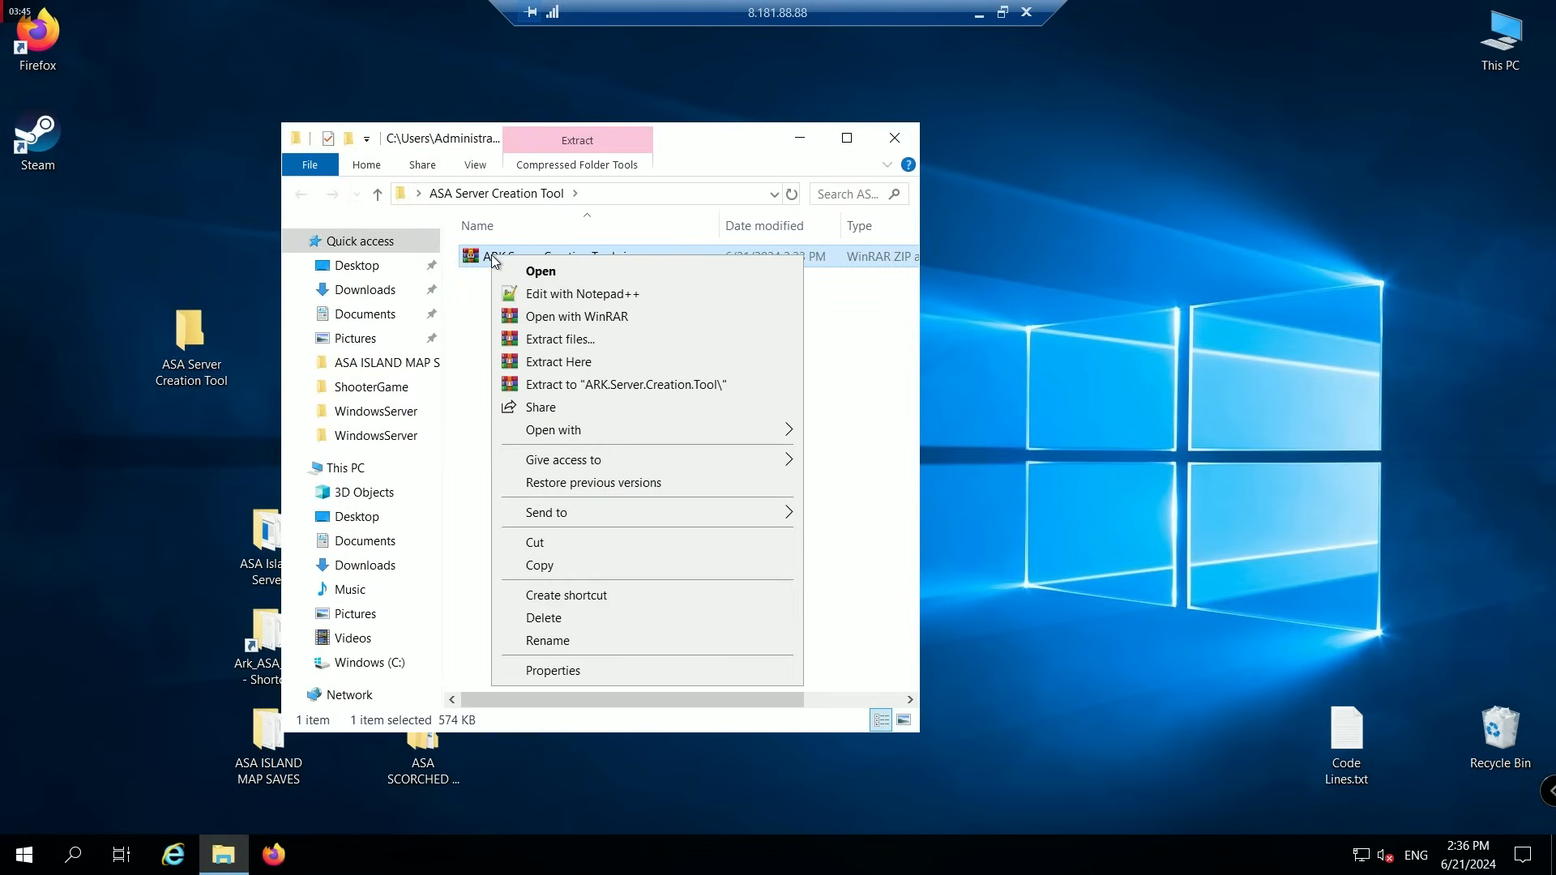
left_click(574, 364)
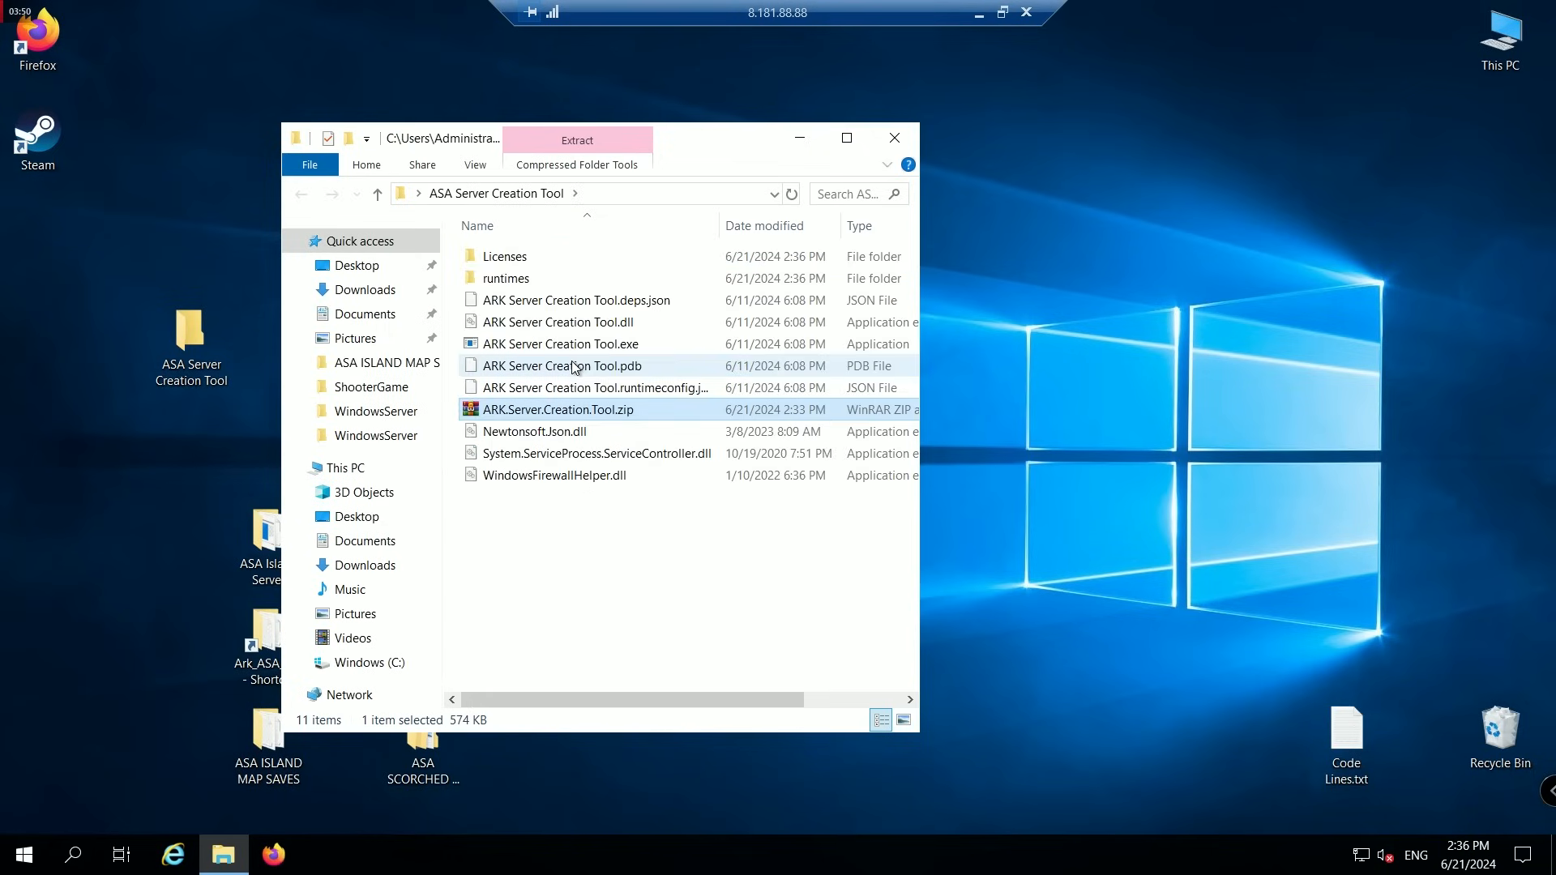
right_click(590, 413)
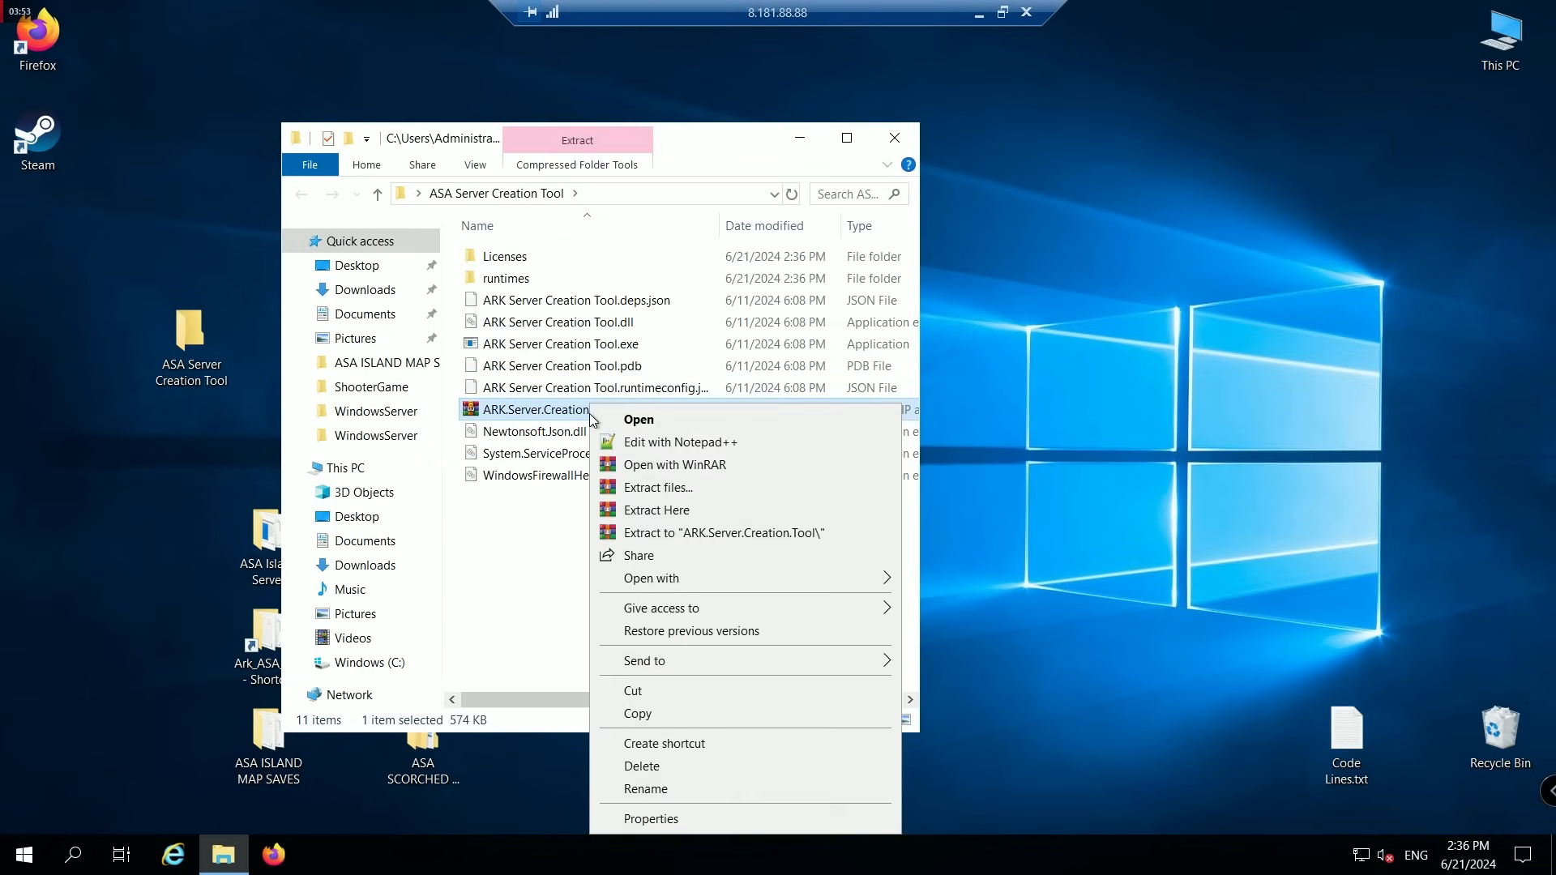
left_click(652, 766)
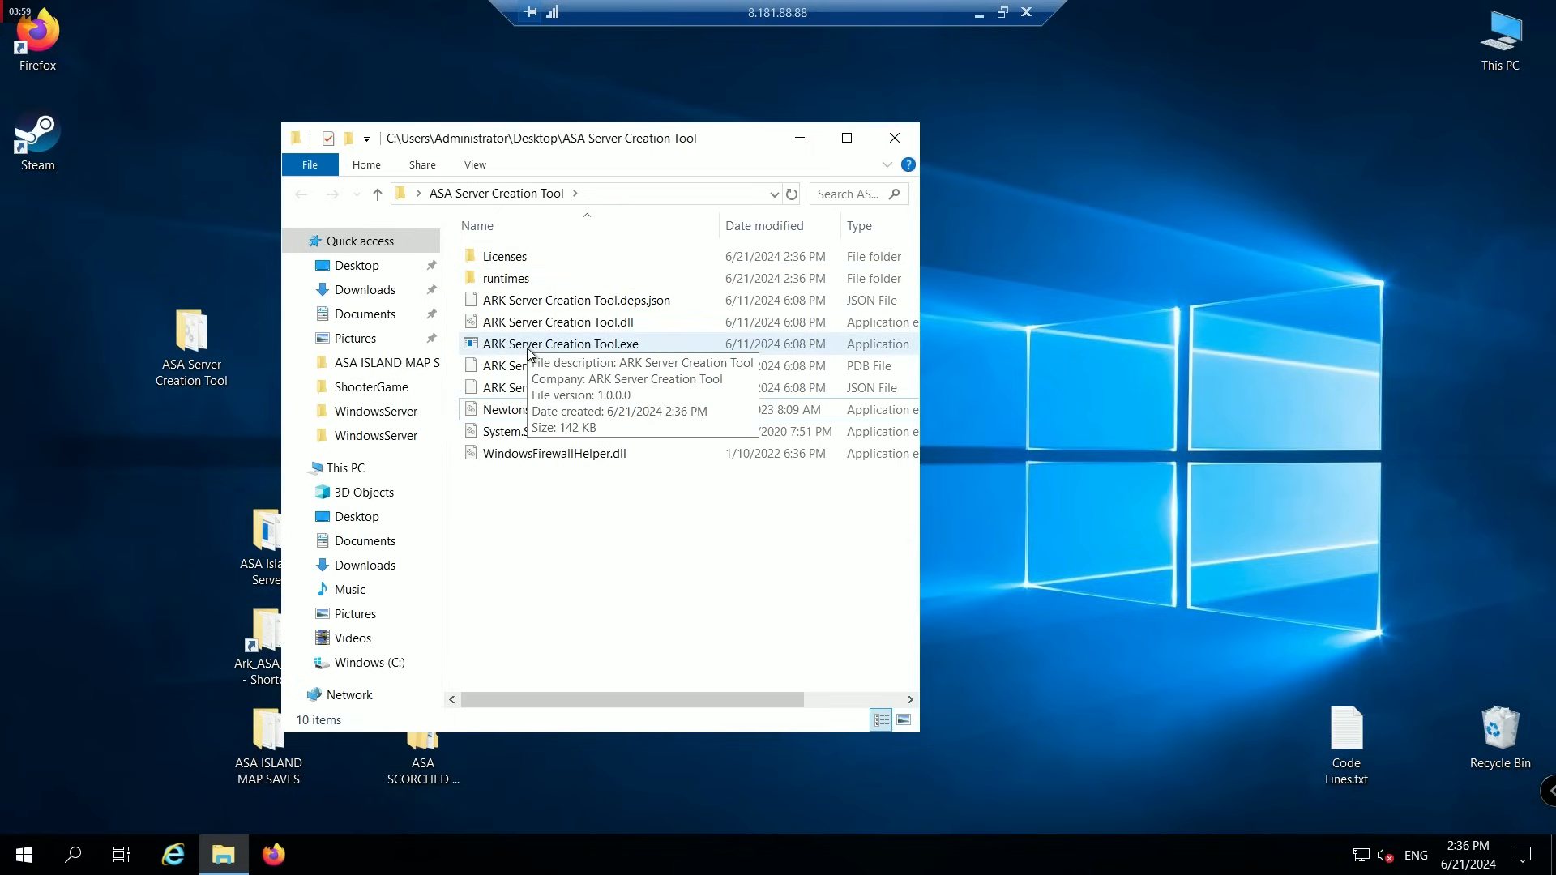
left_click(528, 349)
Download and install the .NET 8.0.6 Desktop Runtime (x64) the tool requires, then close Firefox.
double_click(527, 348)
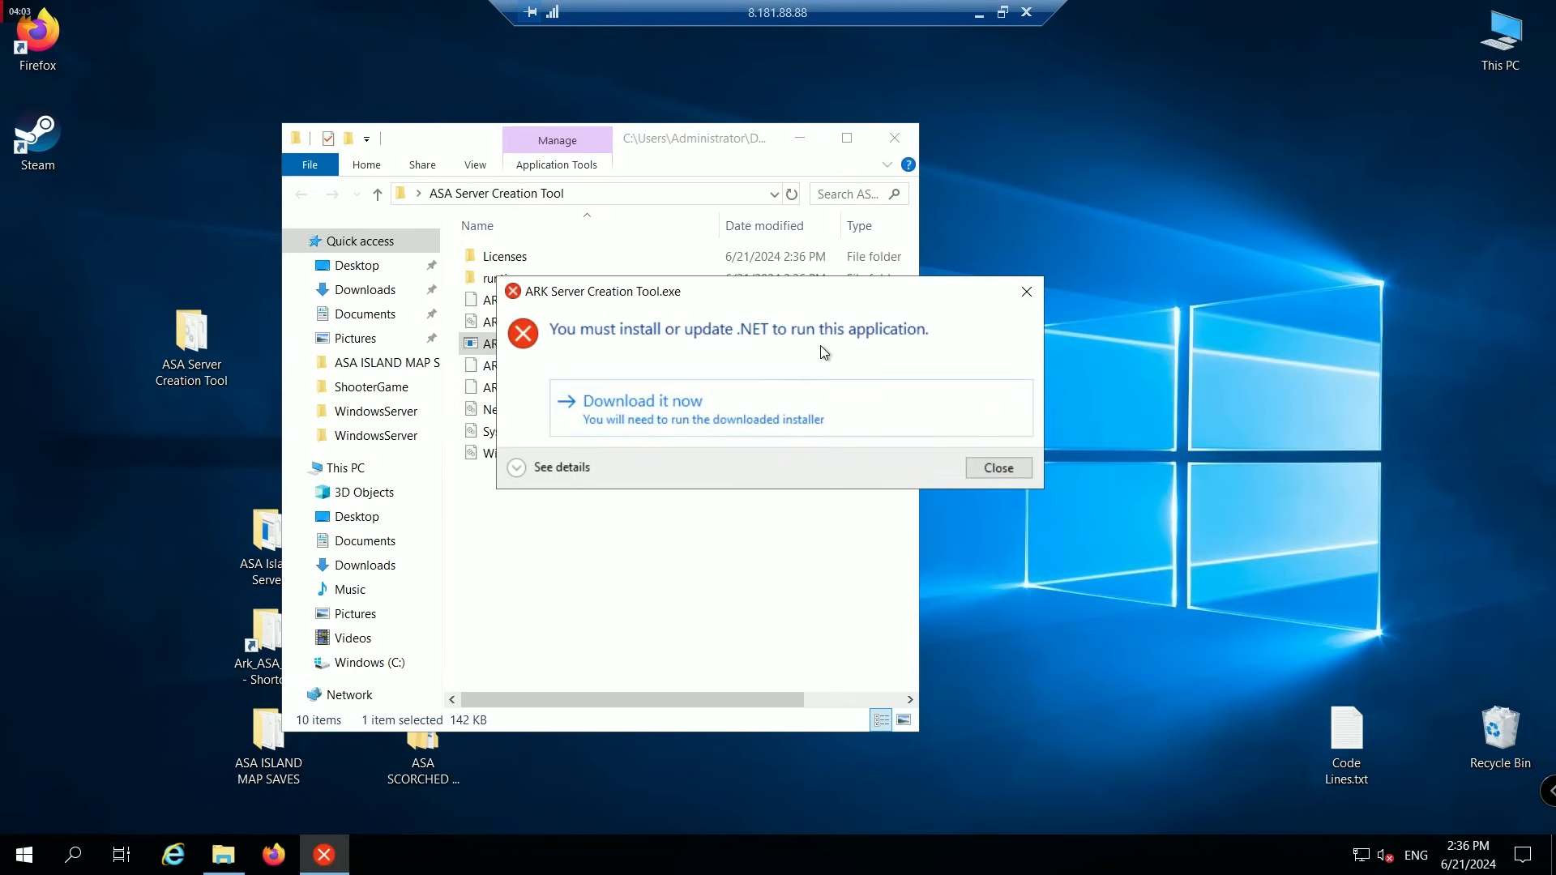
left_click(703, 411)
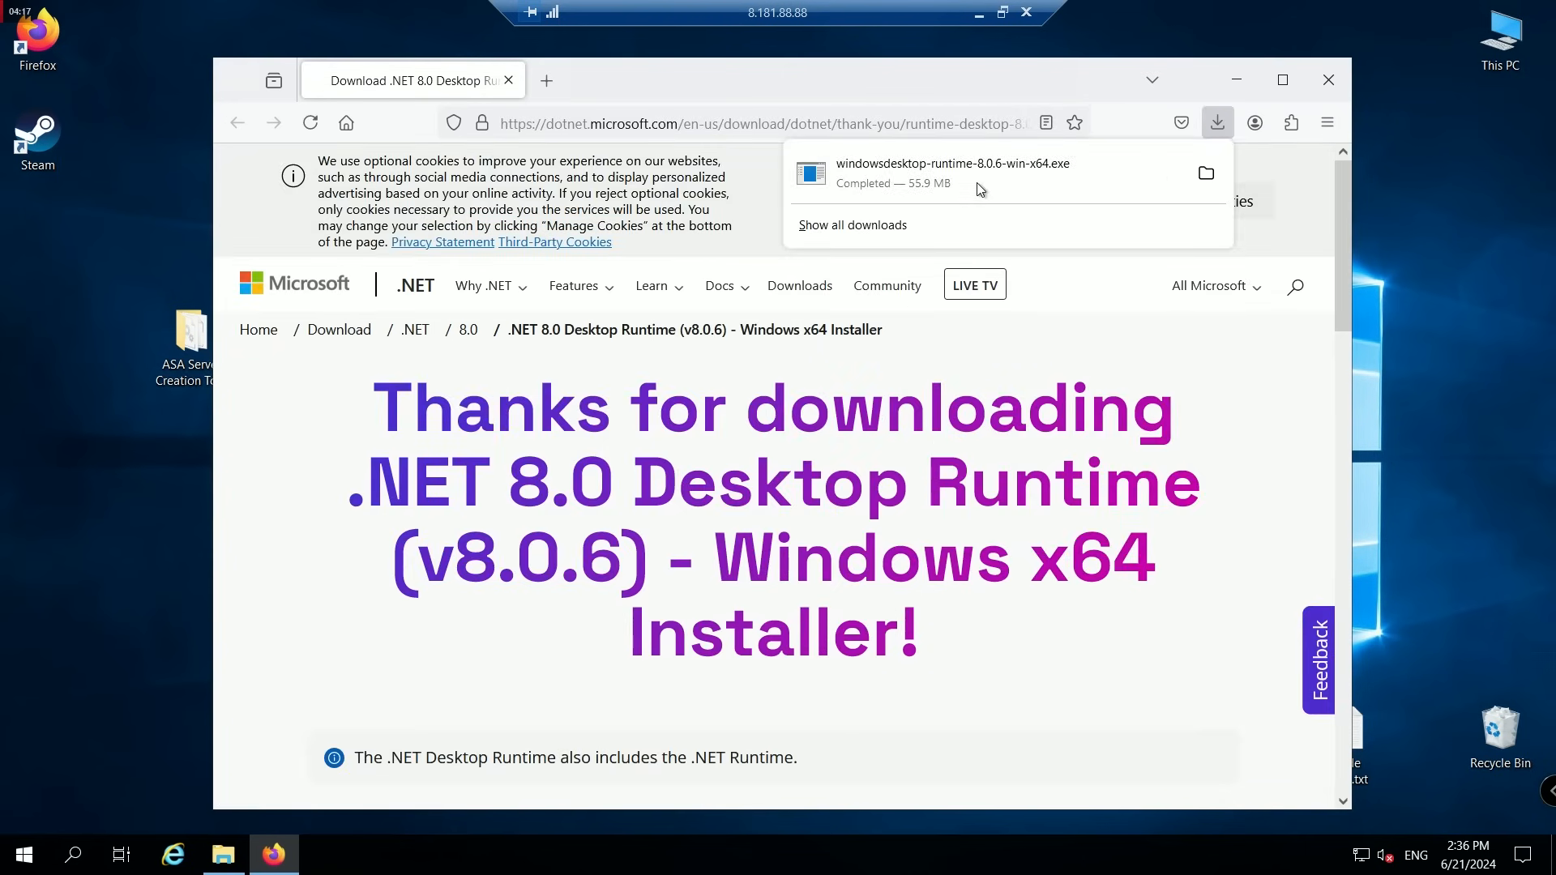
left_click(1205, 174)
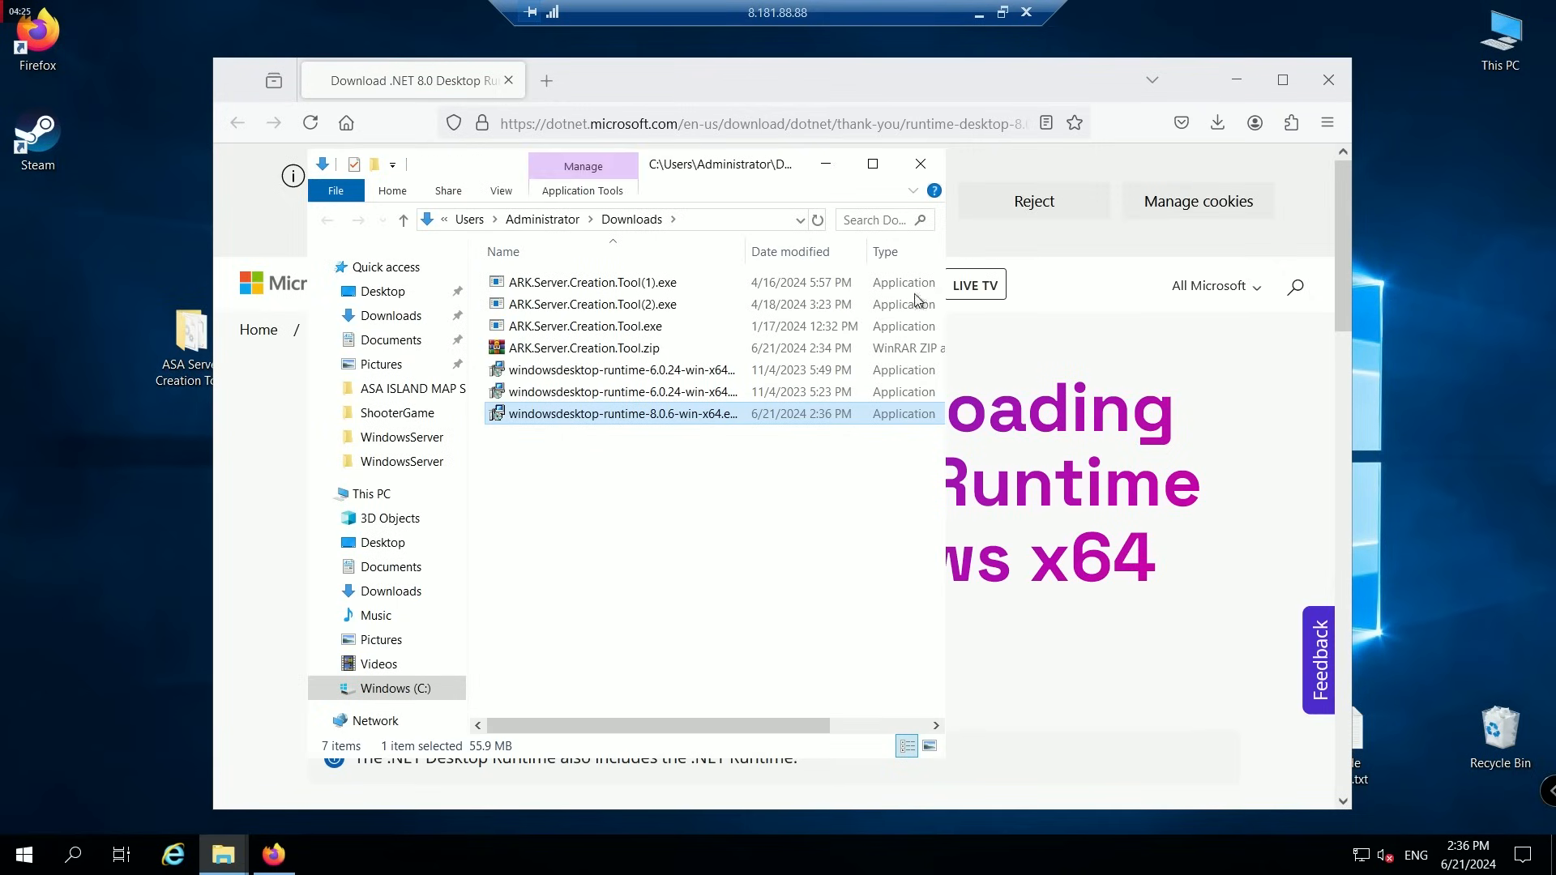
double_click(646, 414)
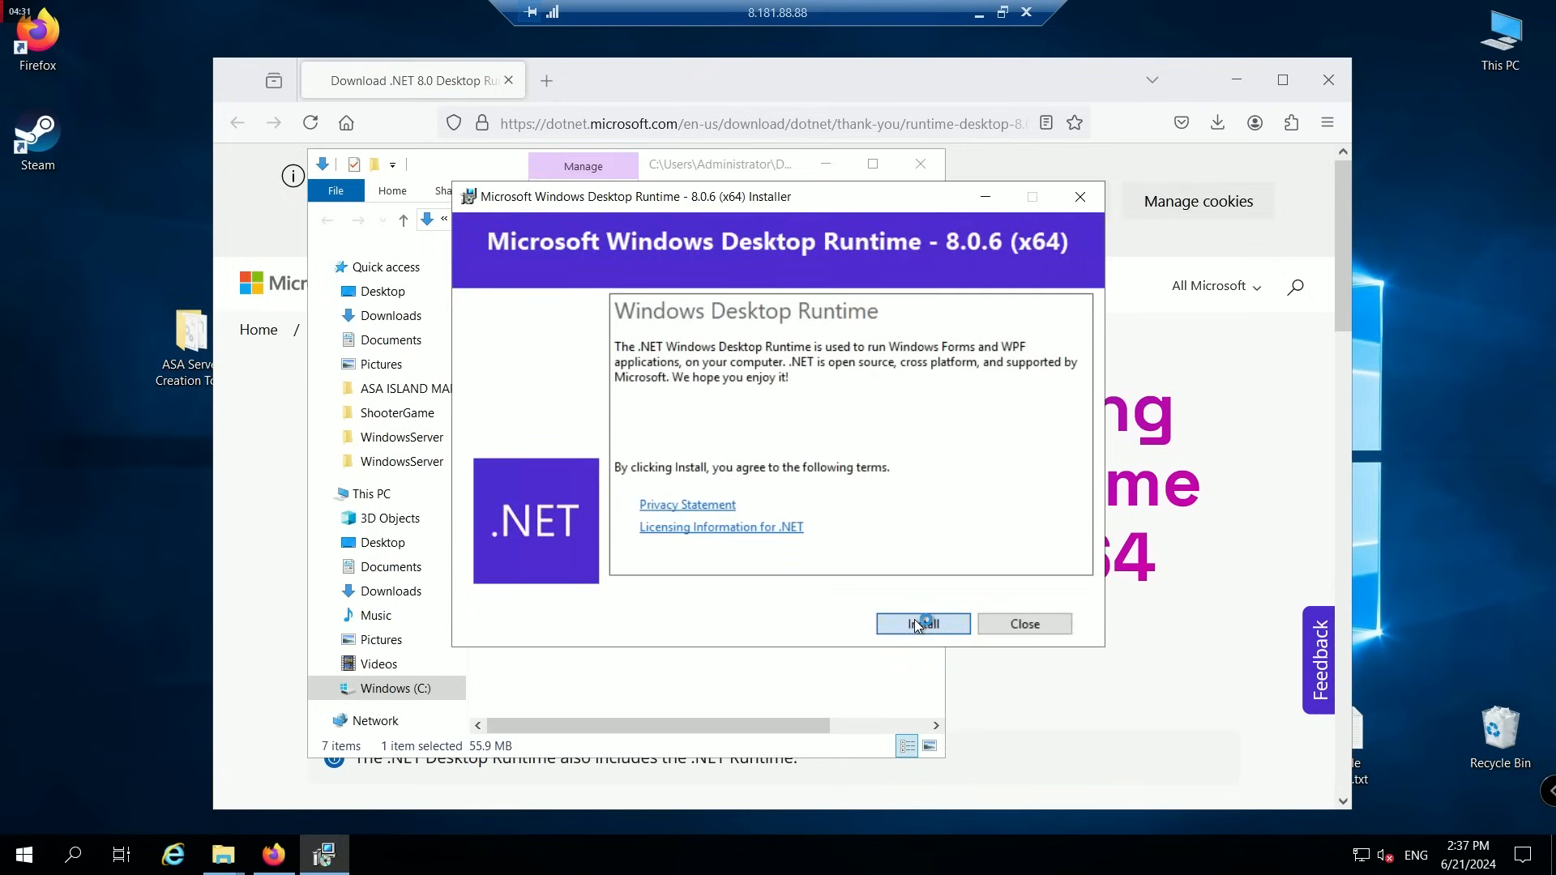
left_click(915, 624)
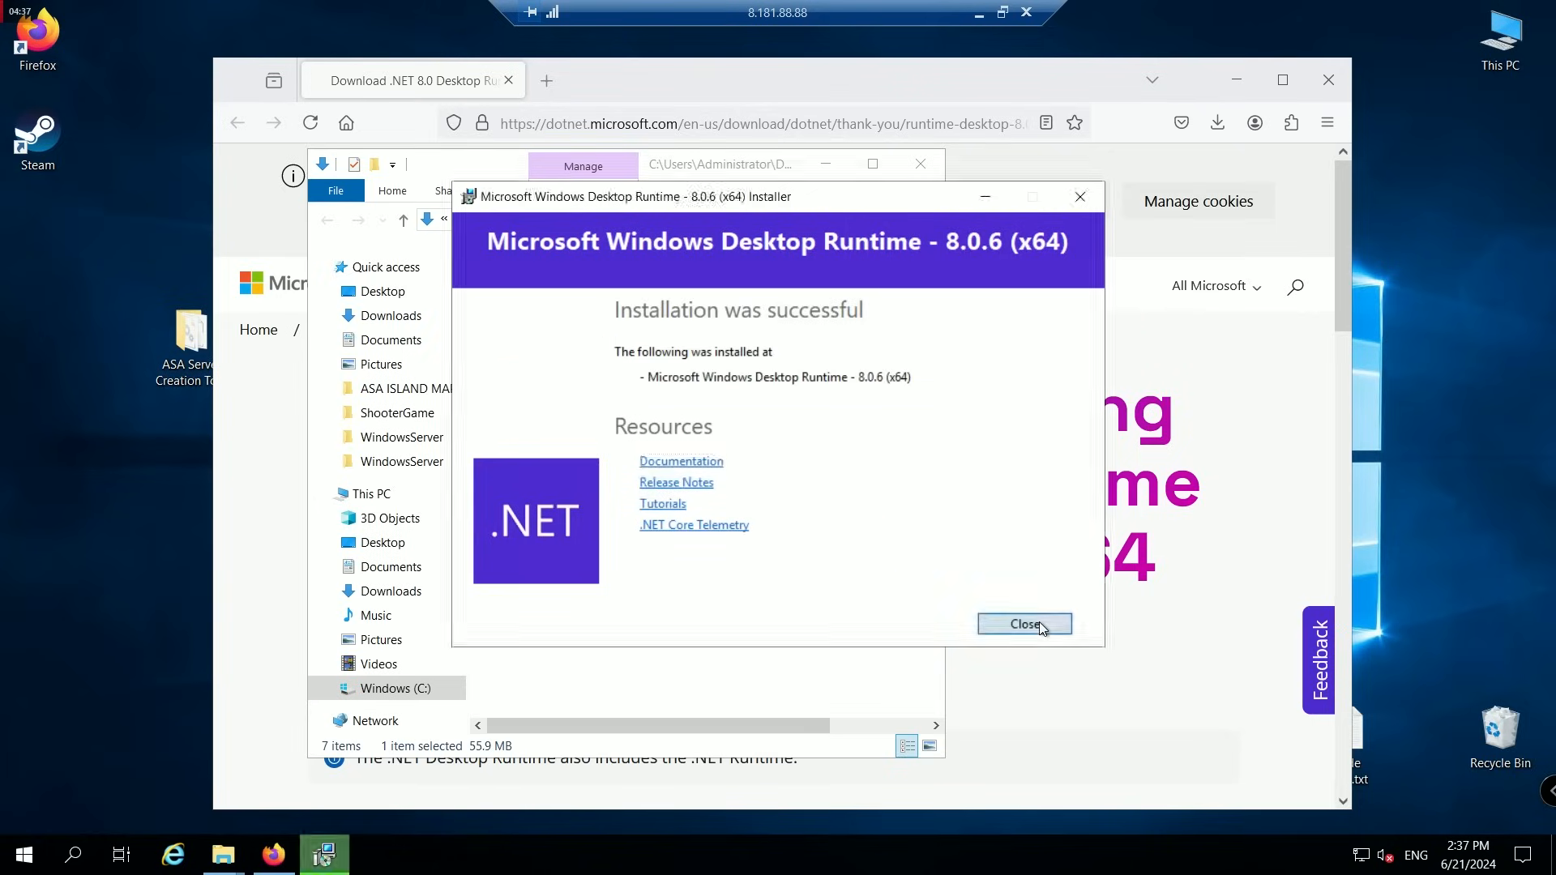
left_click(1040, 625)
left_click(921, 162)
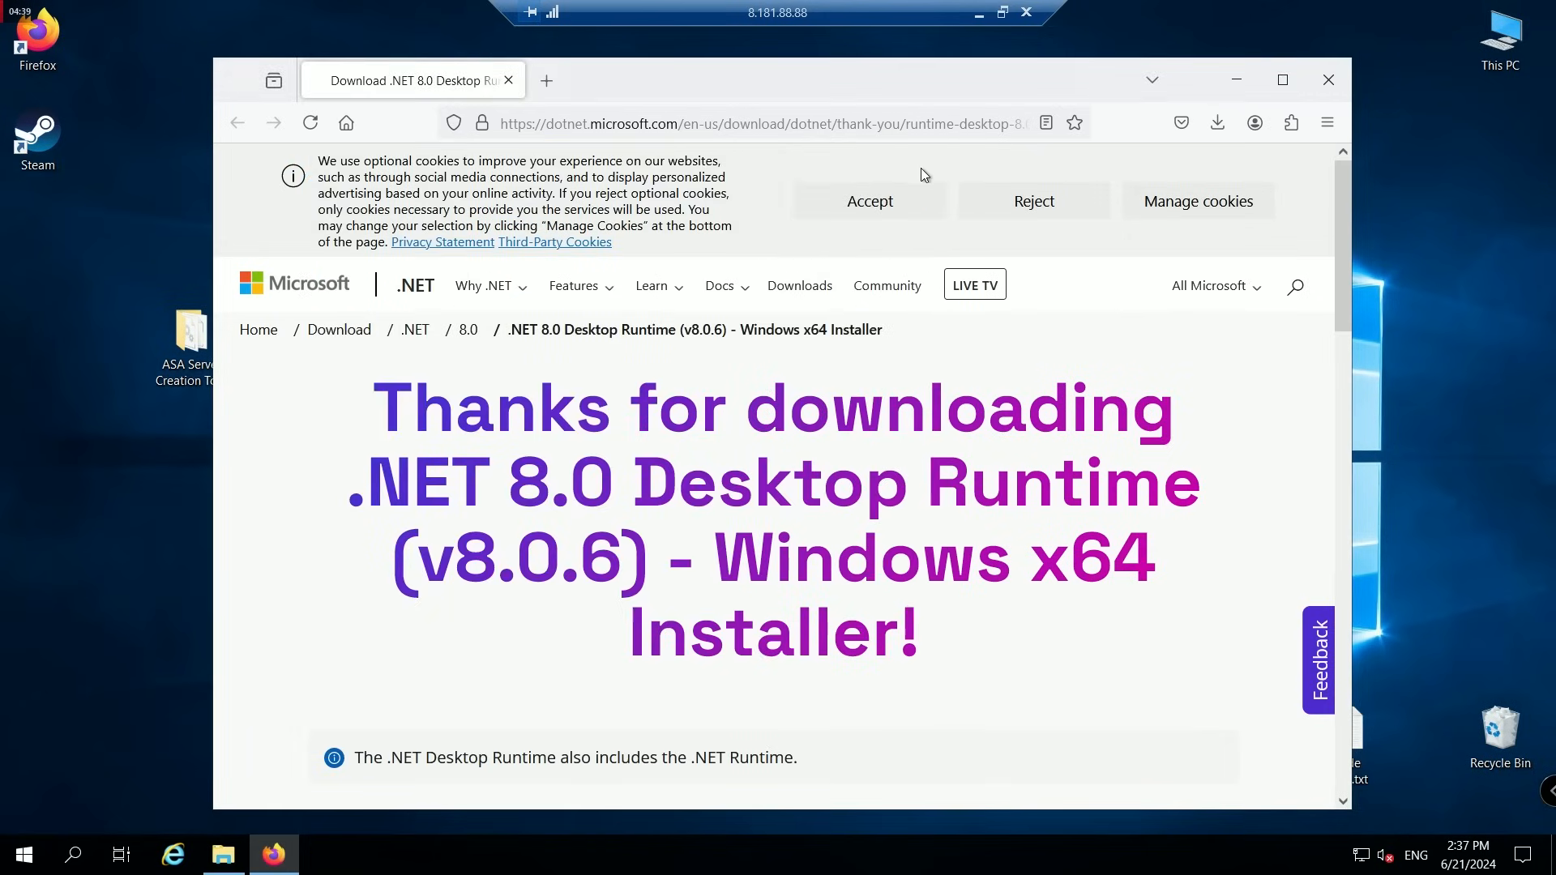
left_click(1322, 82)
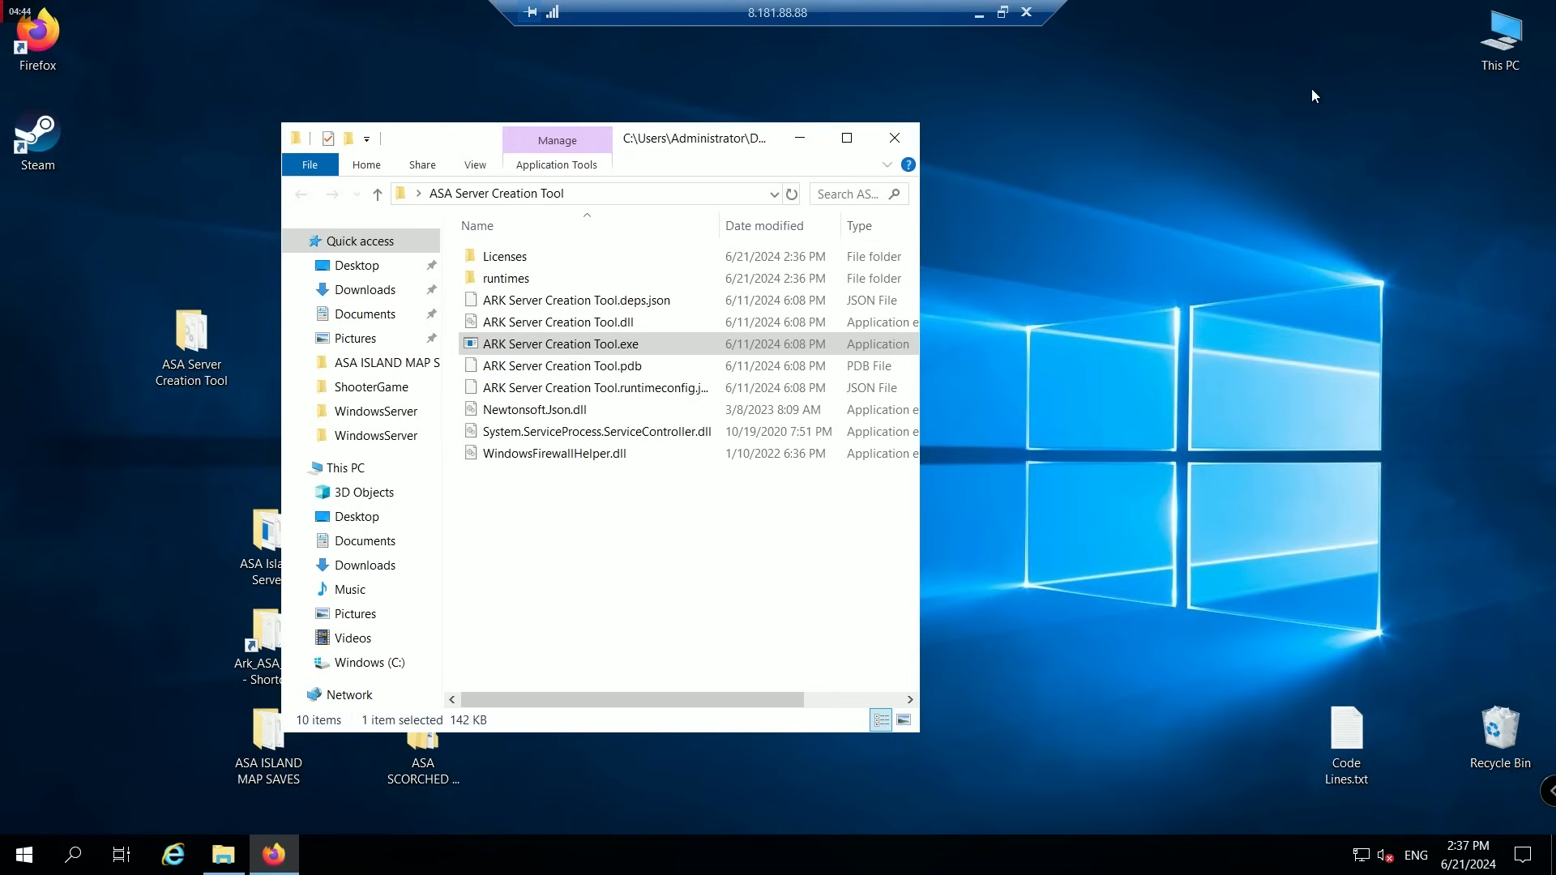
Relaunch the tool, save the default global config, and install the missing Amazon certificates.
double_click(590, 344)
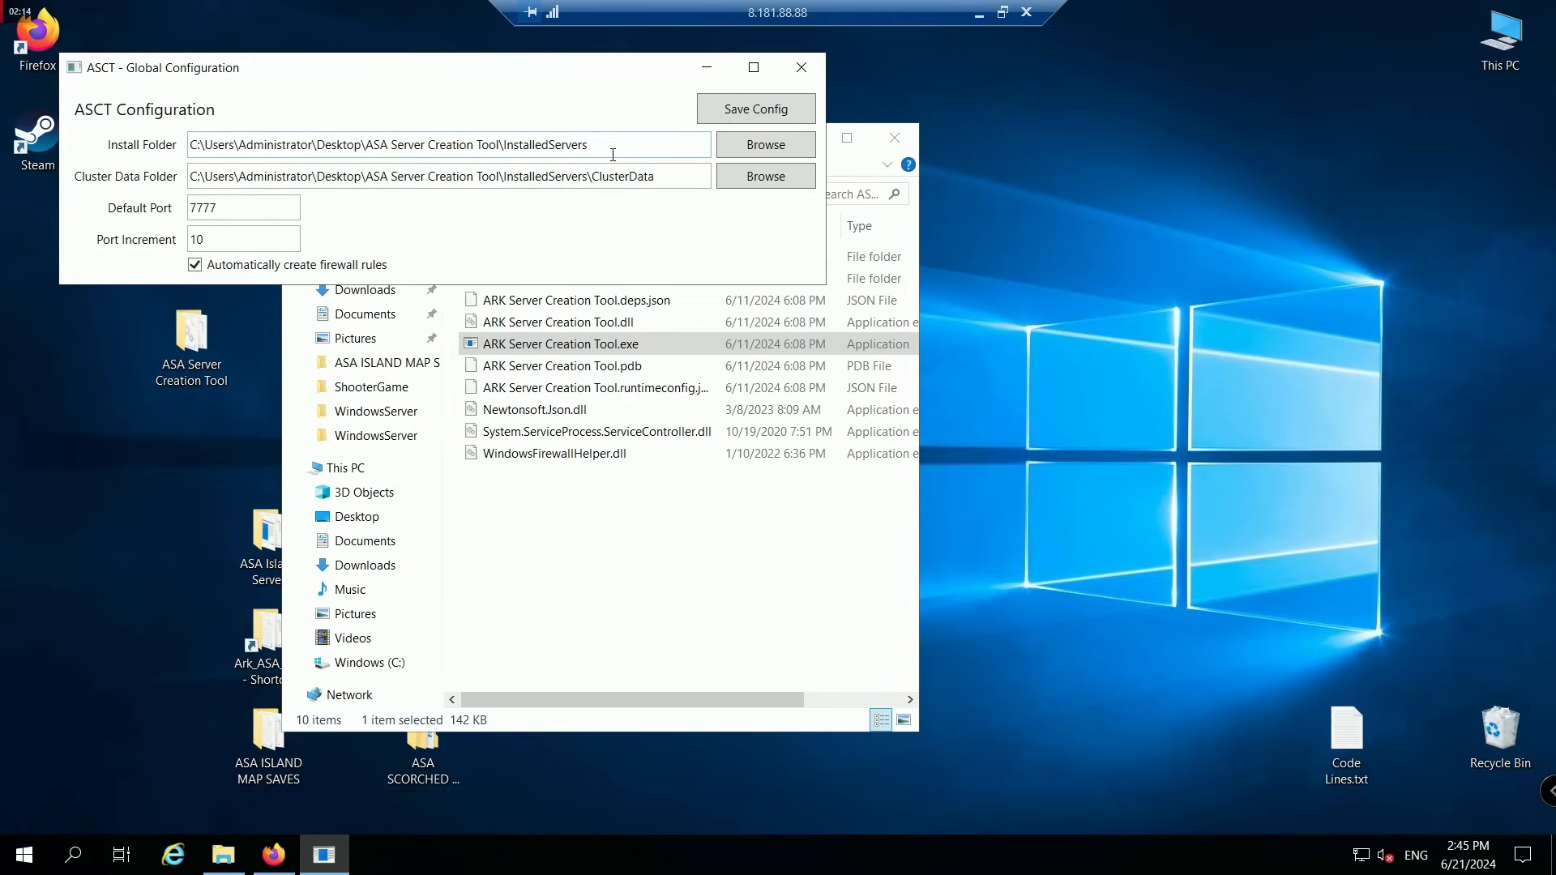
left_click(765, 109)
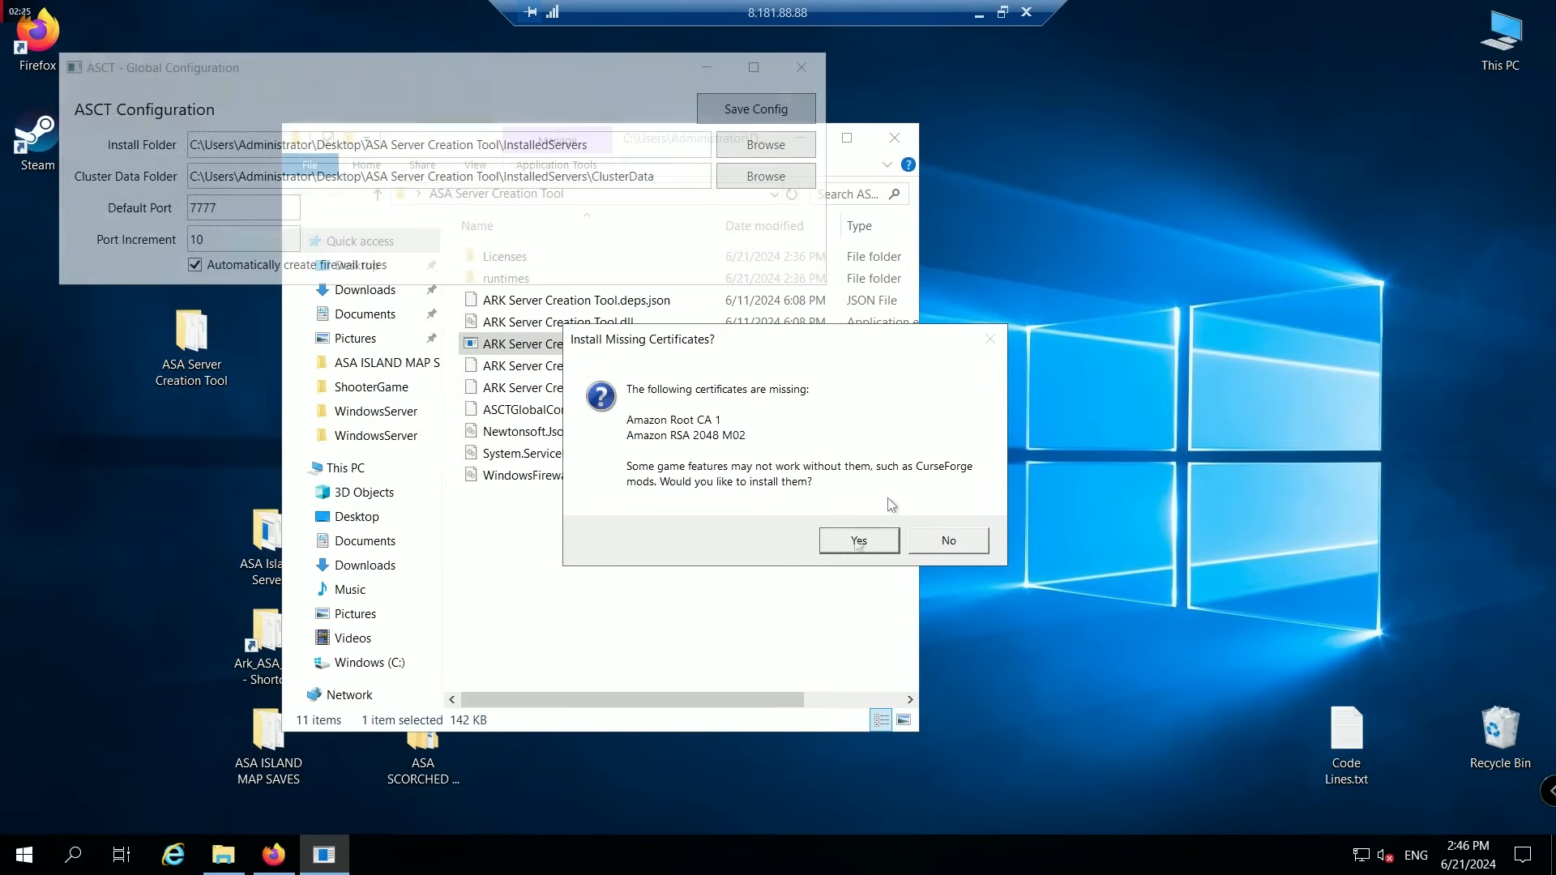
left_click(859, 540)
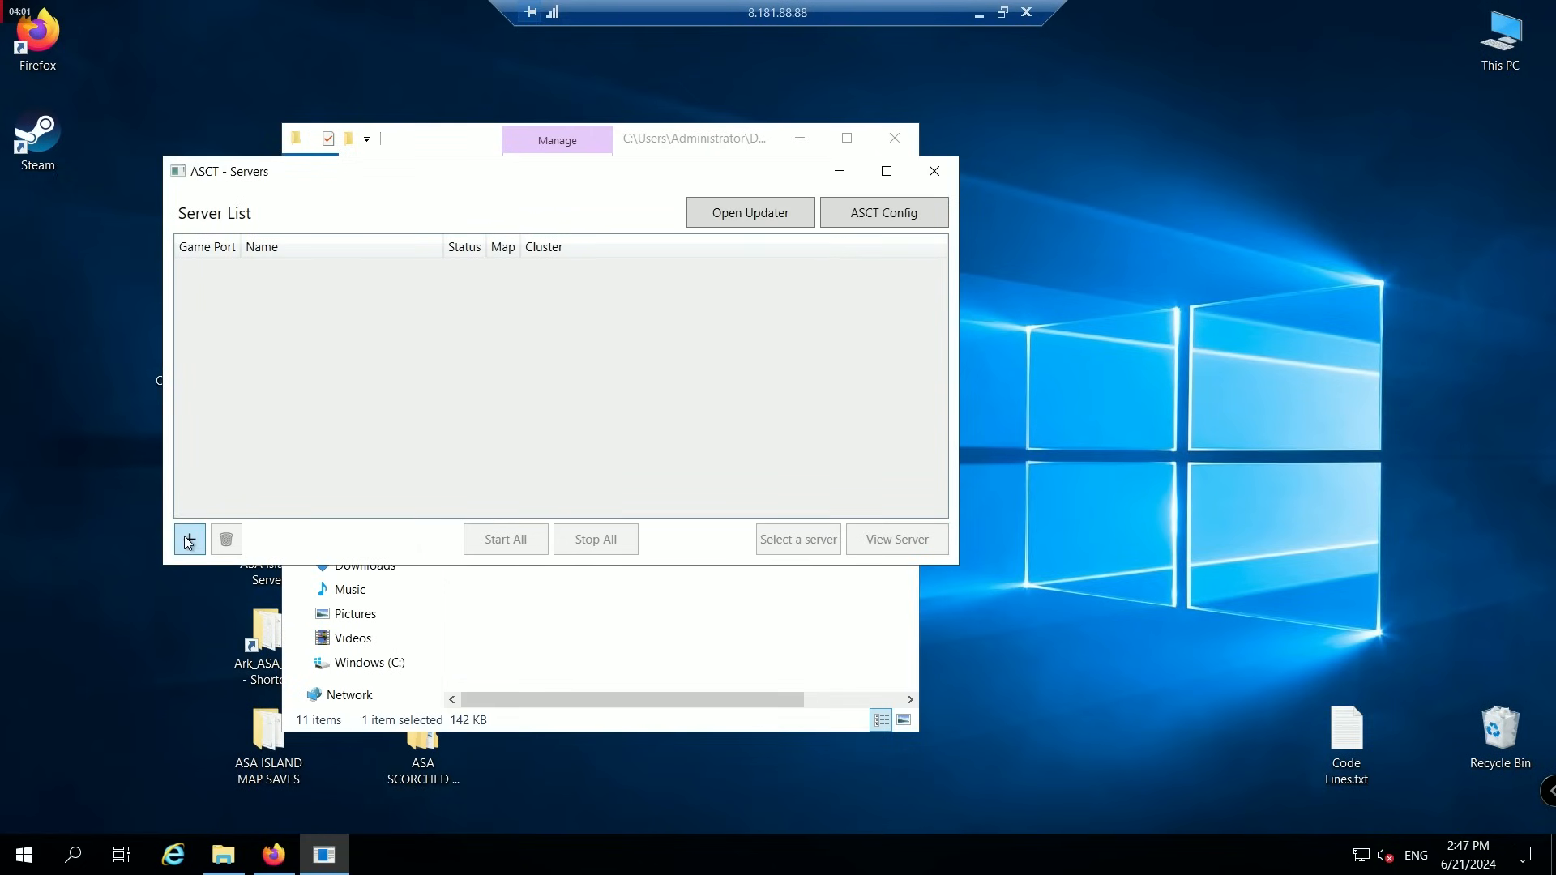
left_click(190, 540)
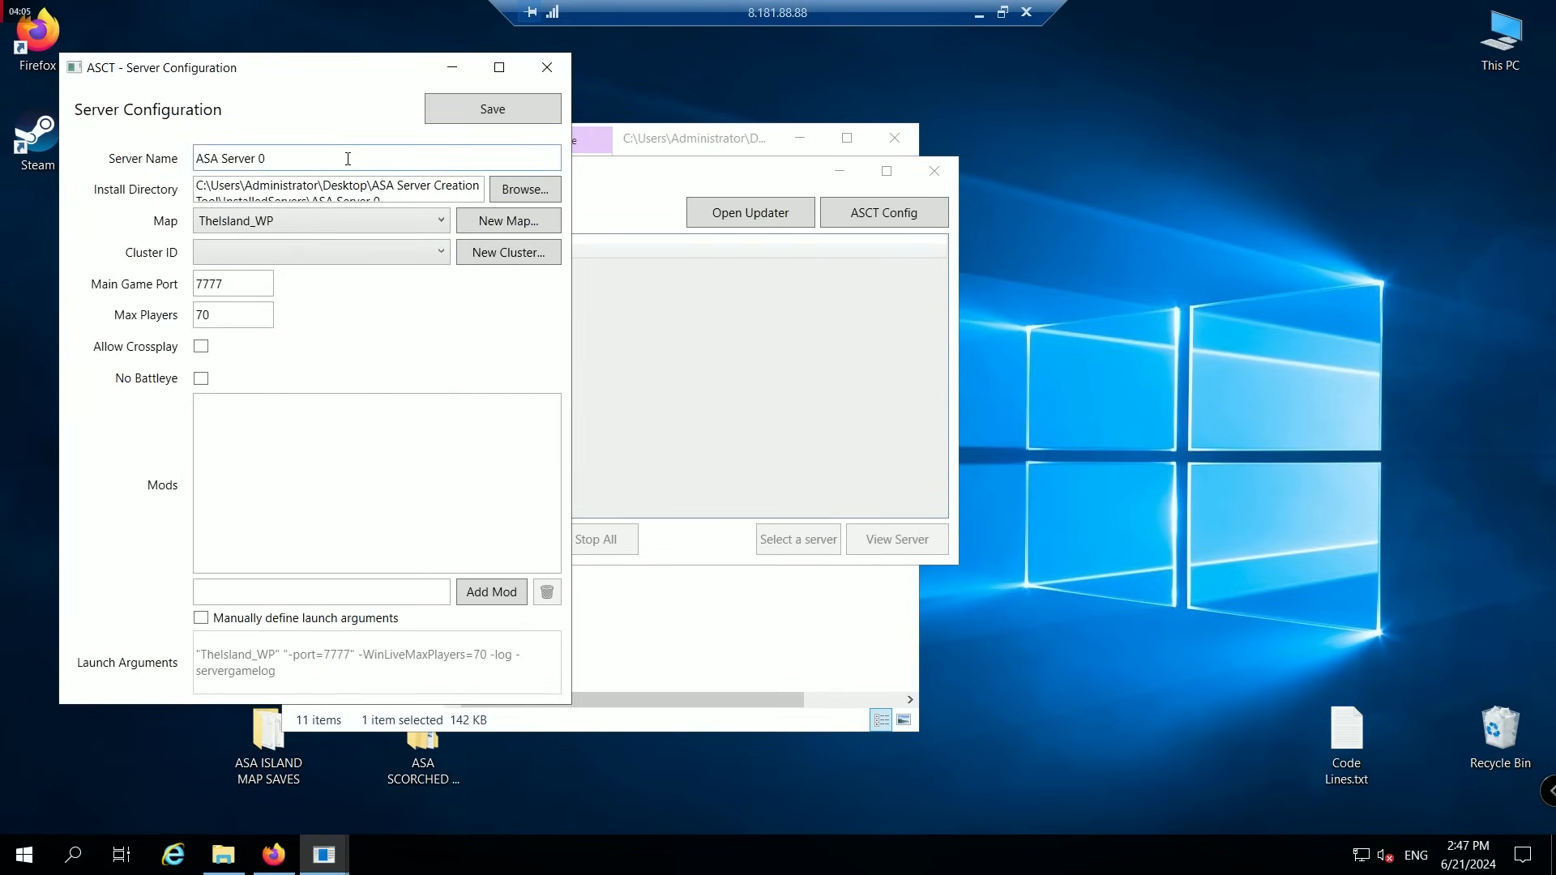
Set the new server's install directory to C:\Ark_ASA_Island.
double_click(261, 159)
left_click(497, 191)
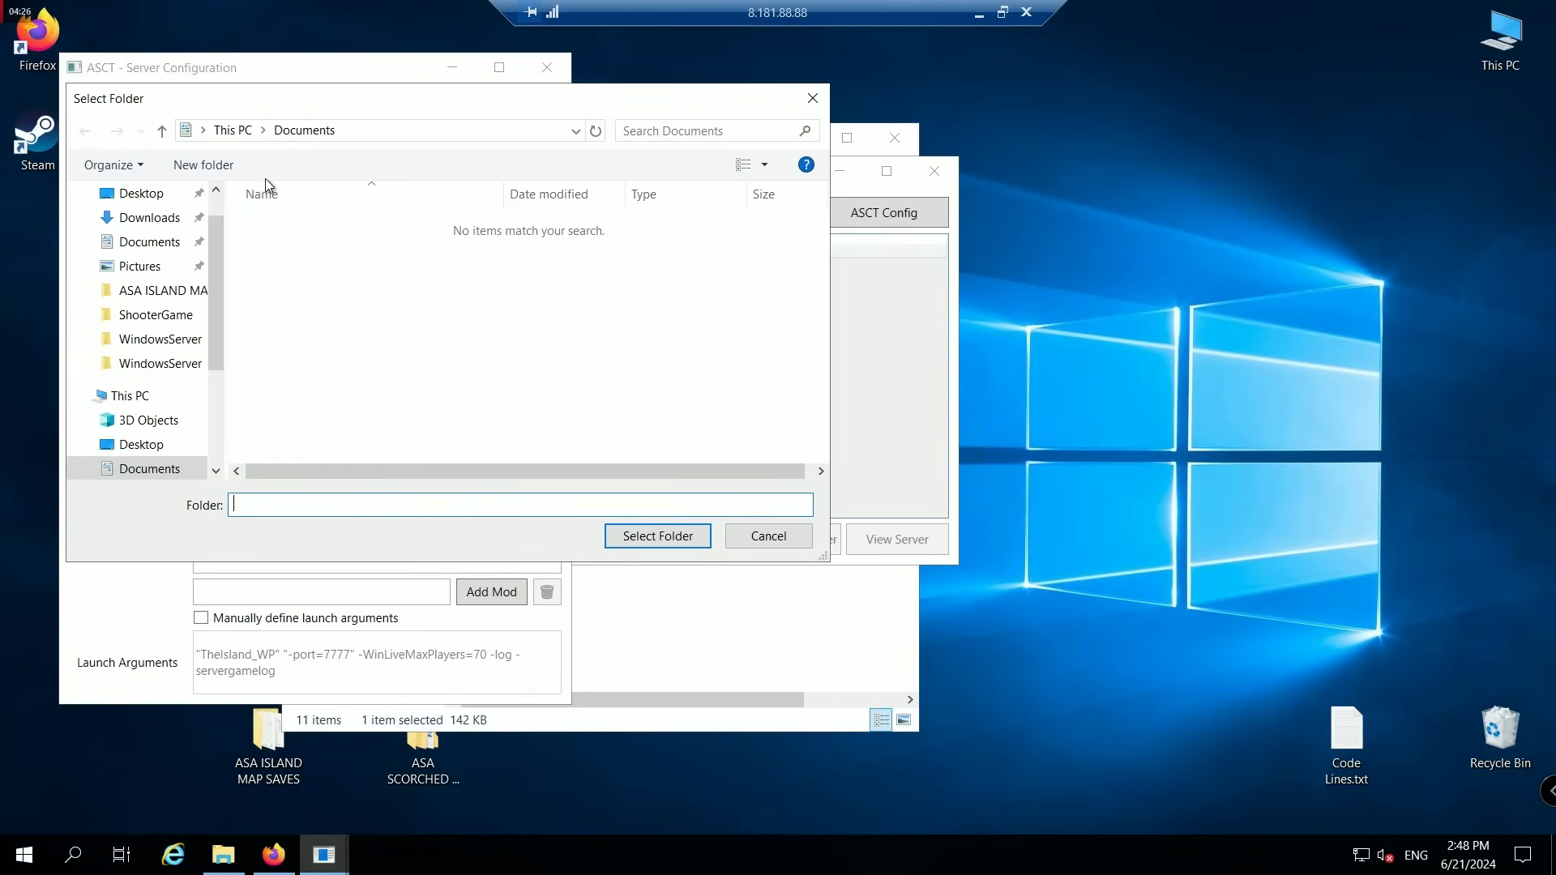
left_click(229, 132)
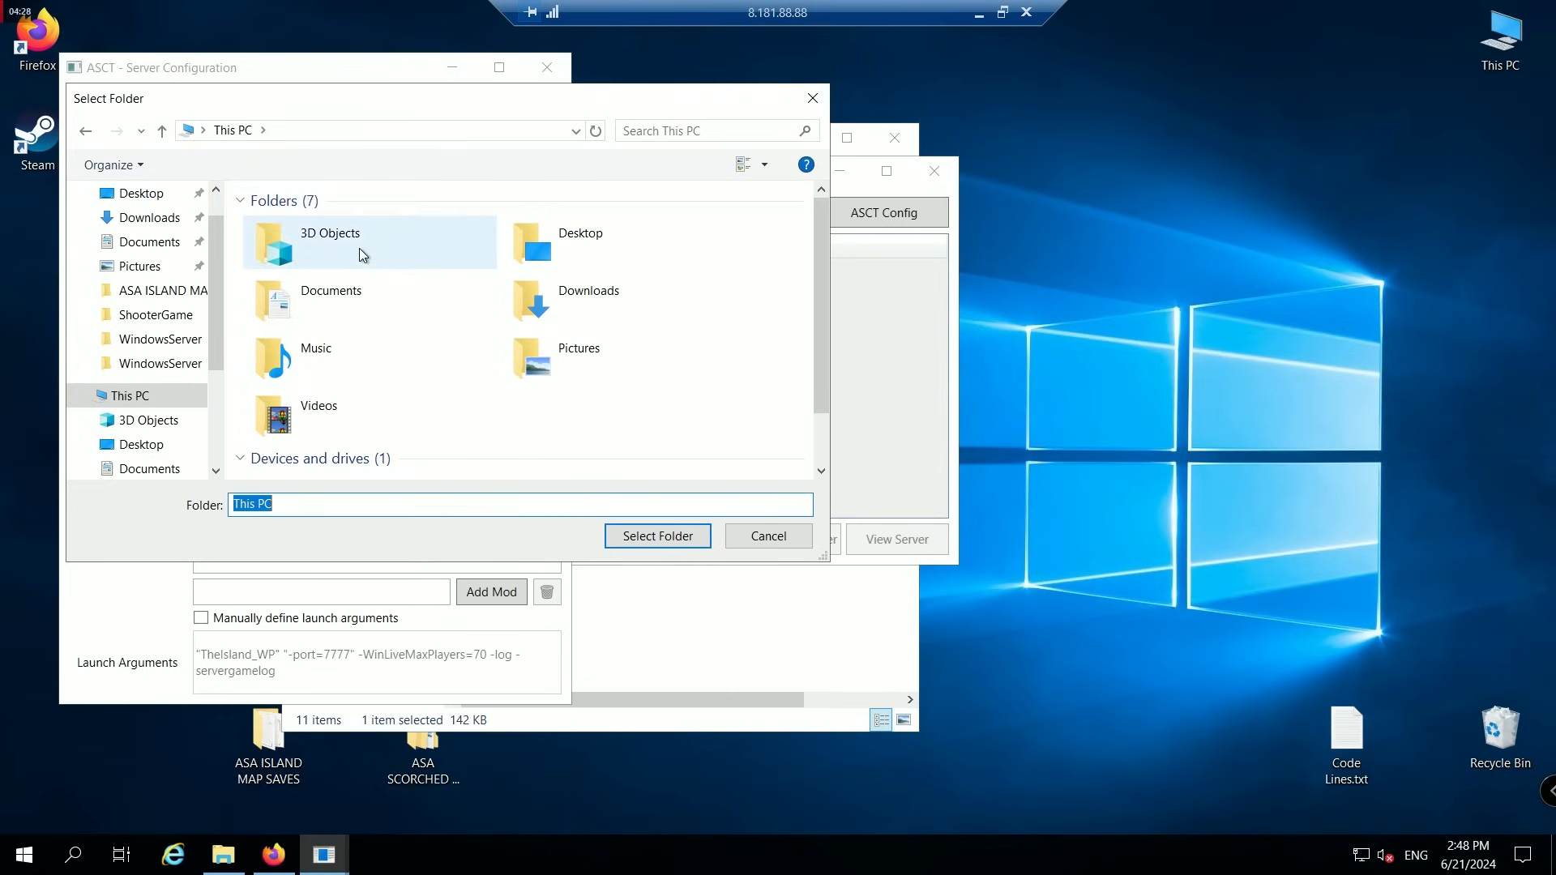
scroll(360, 258, "down", 1)
double_click(322, 446)
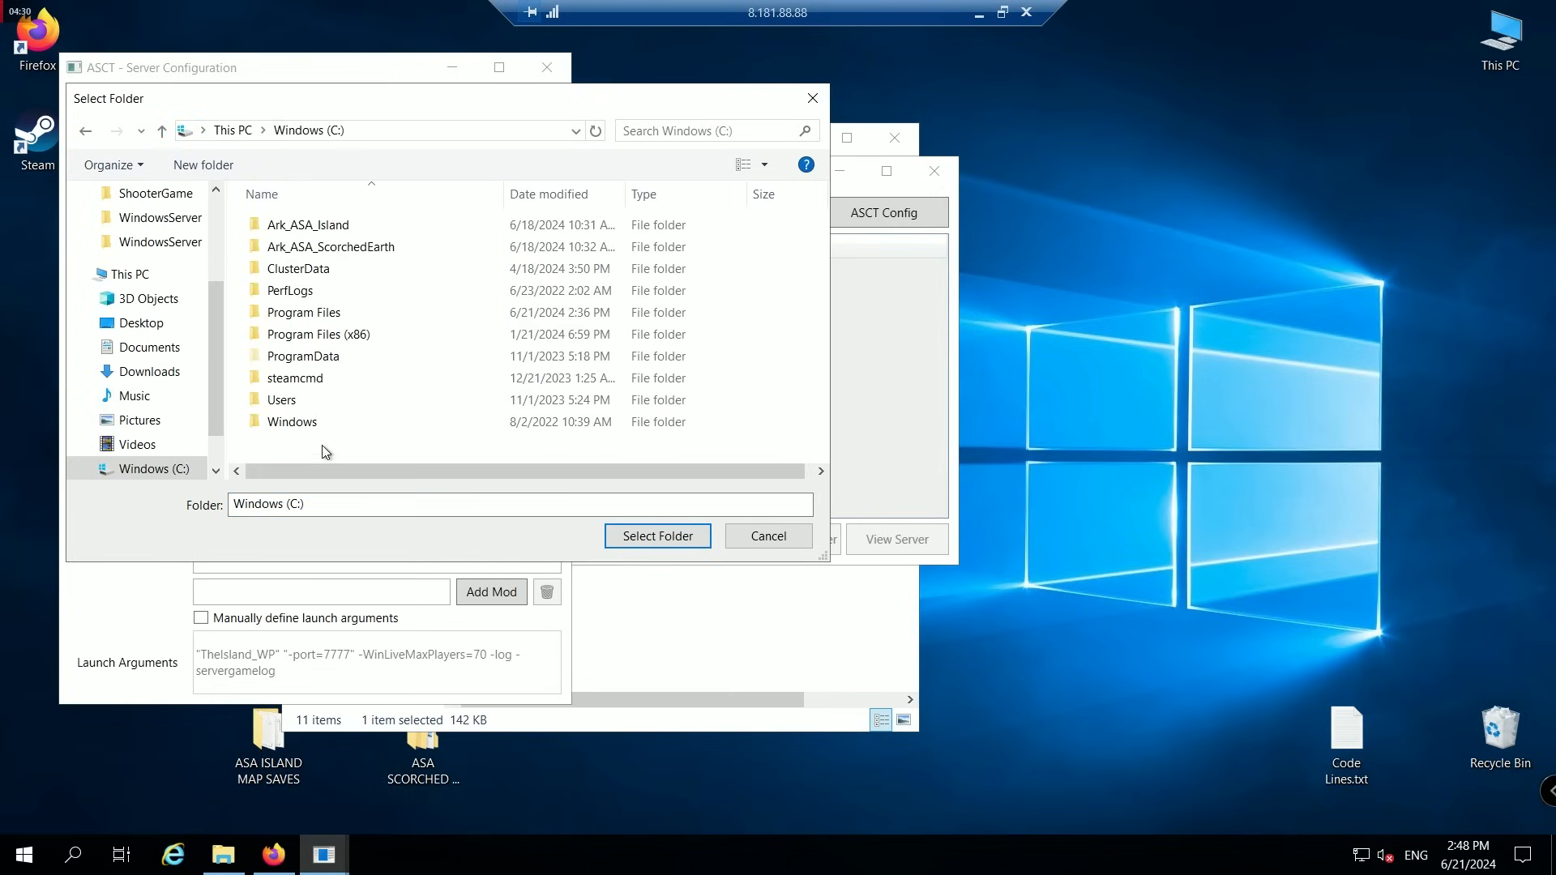
left_click(330, 233)
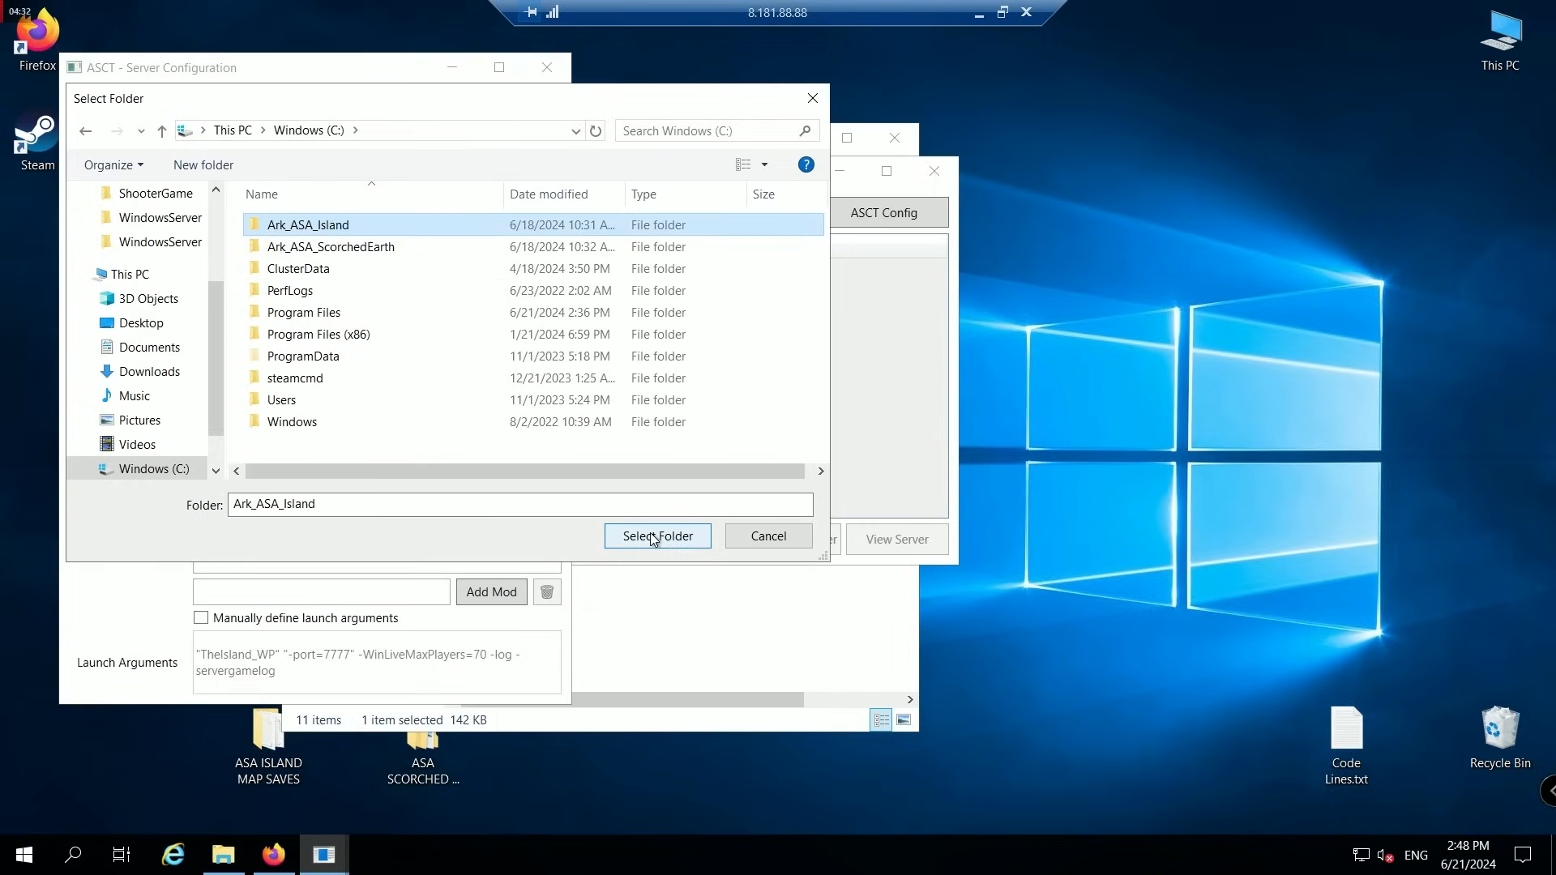
left_click(654, 537)
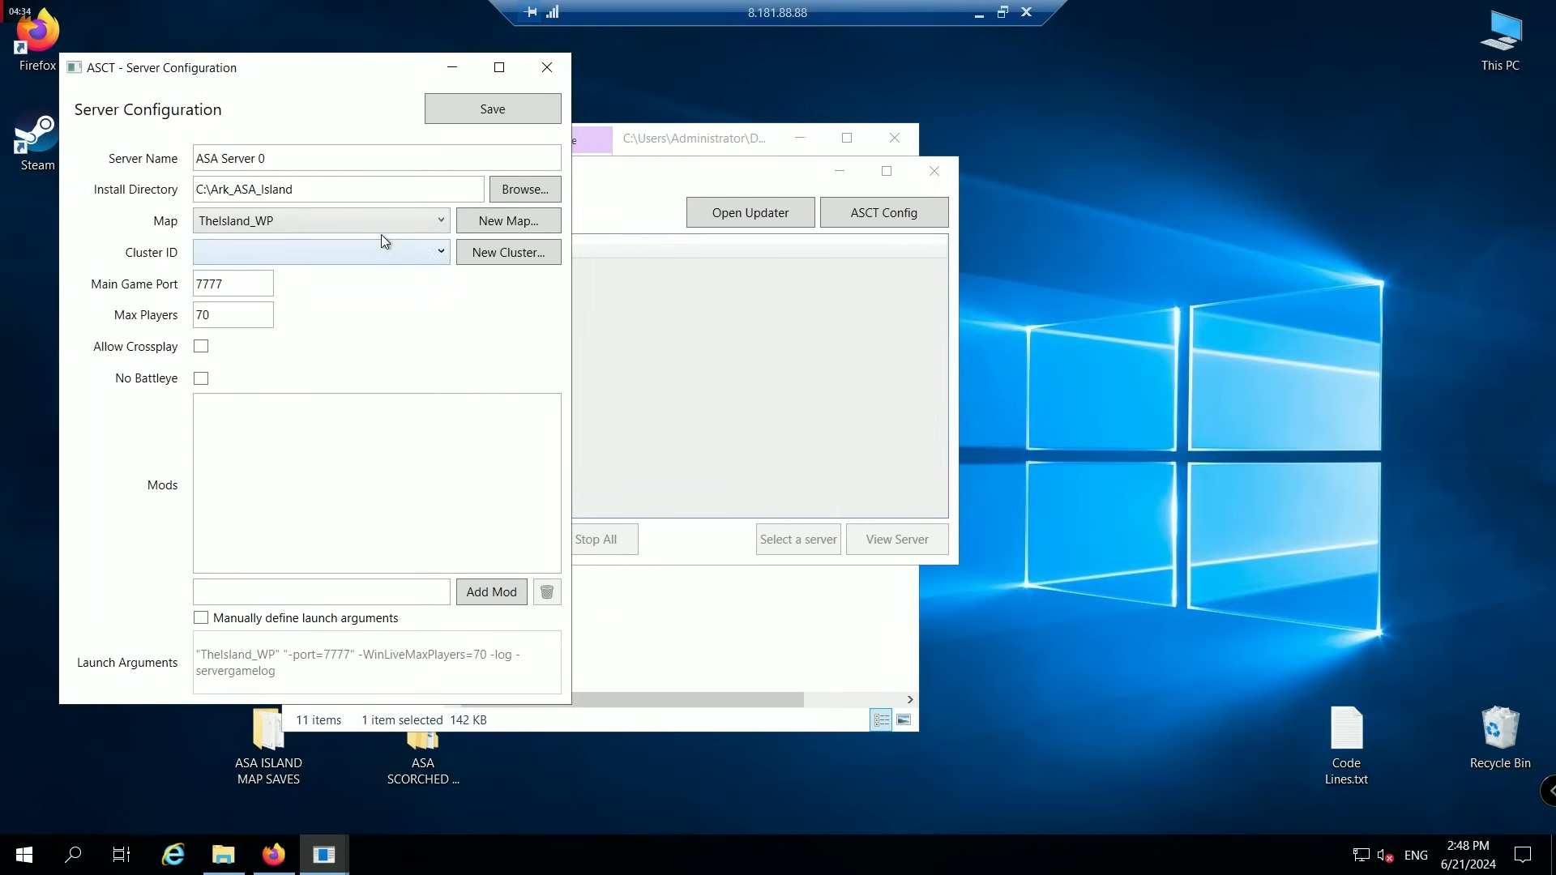
Rename the server to ASA Server 1 and check the empty Cluster ID list.
left_click(276, 158)
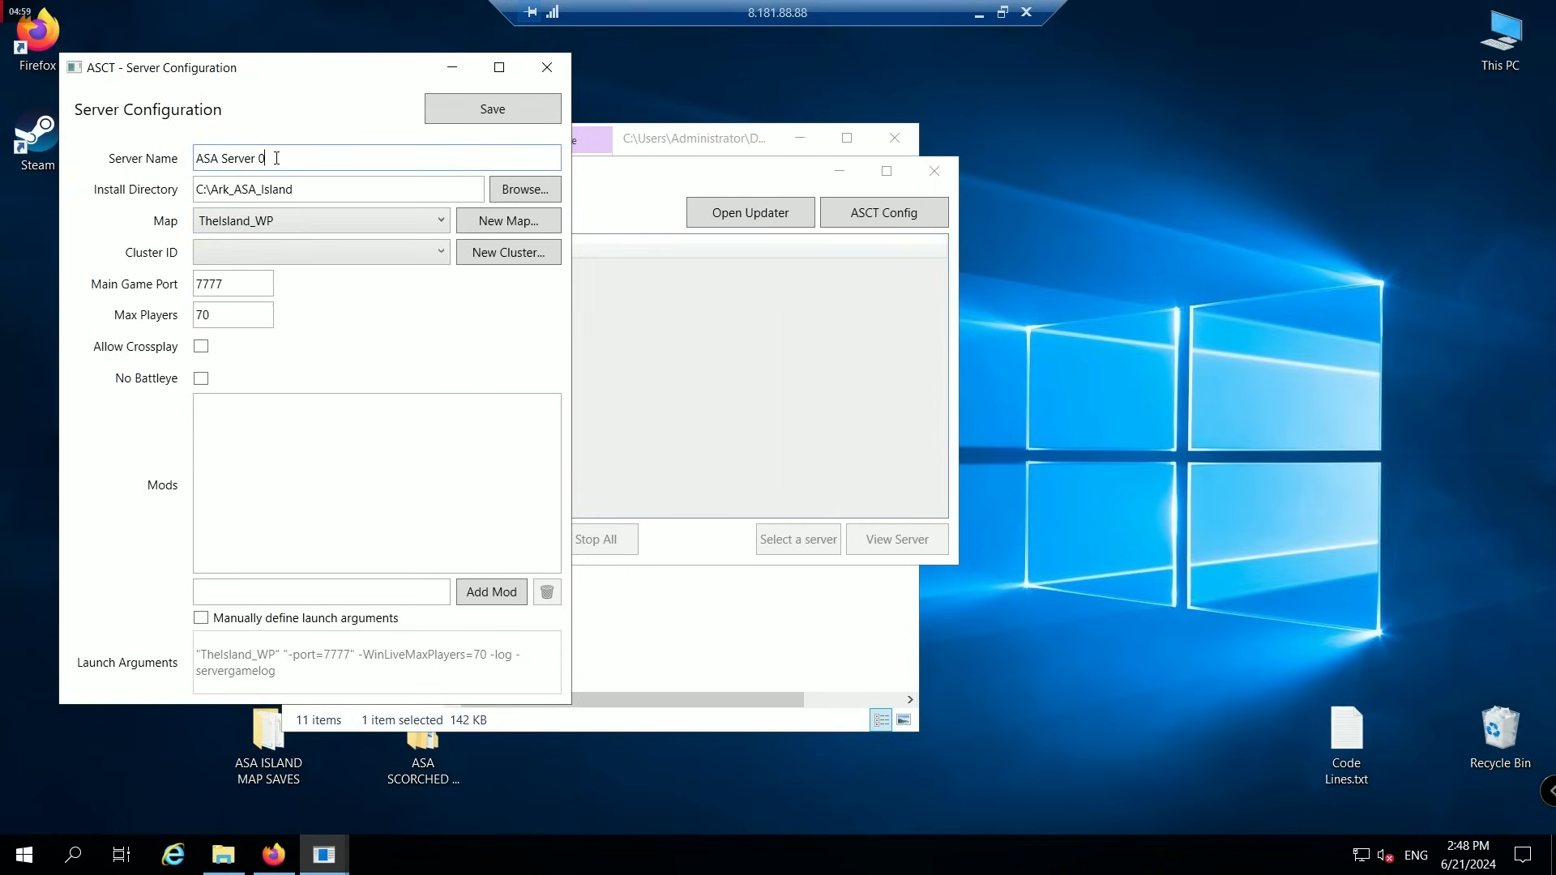
key("BackSpace")
type("1")
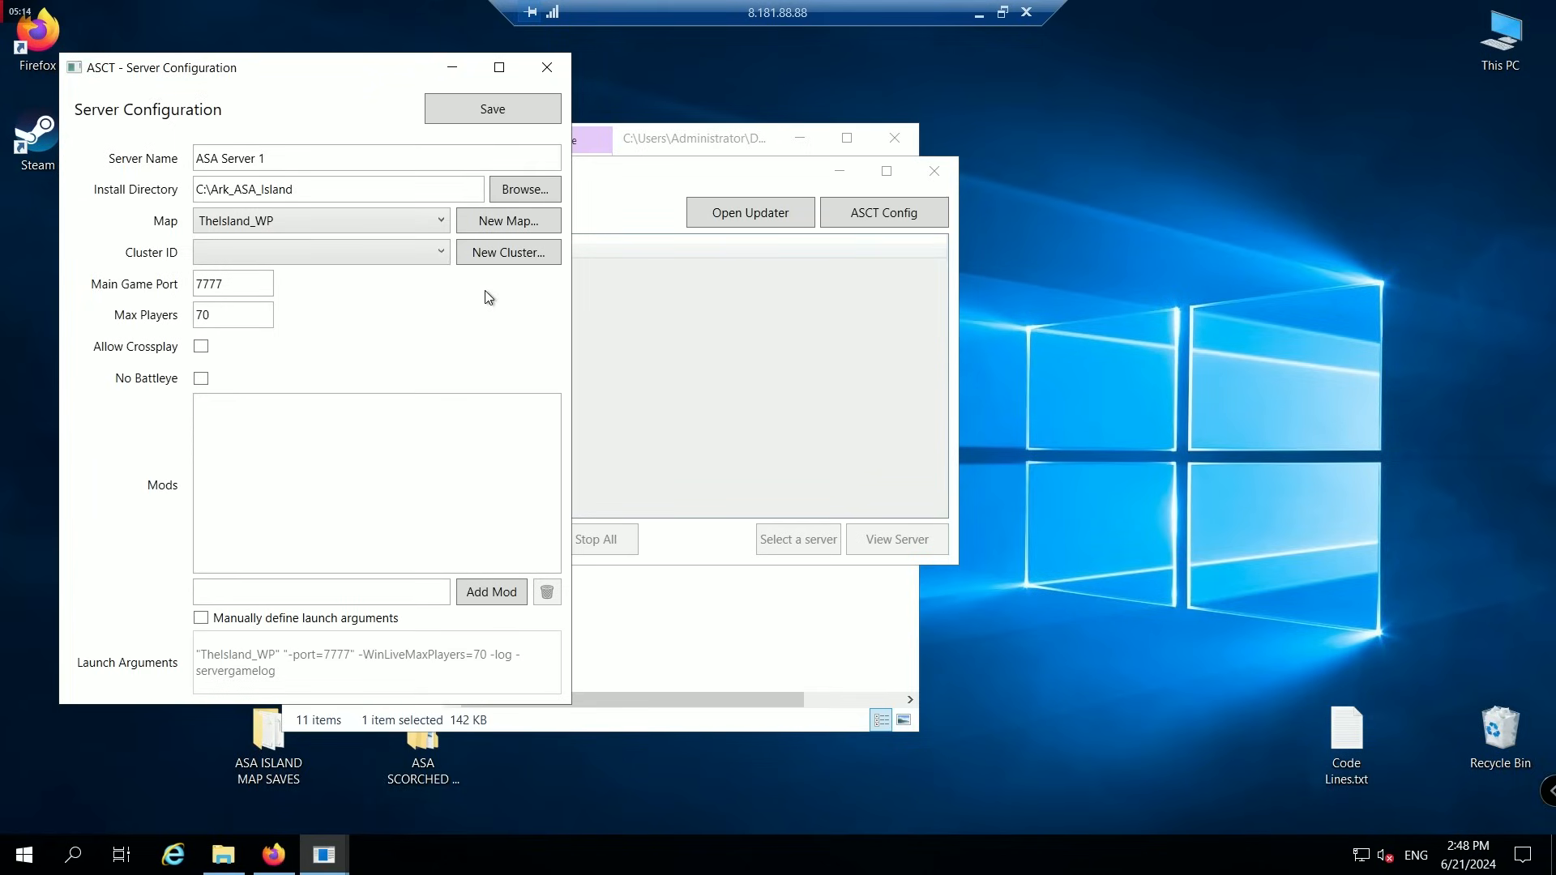
left_click(405, 253)
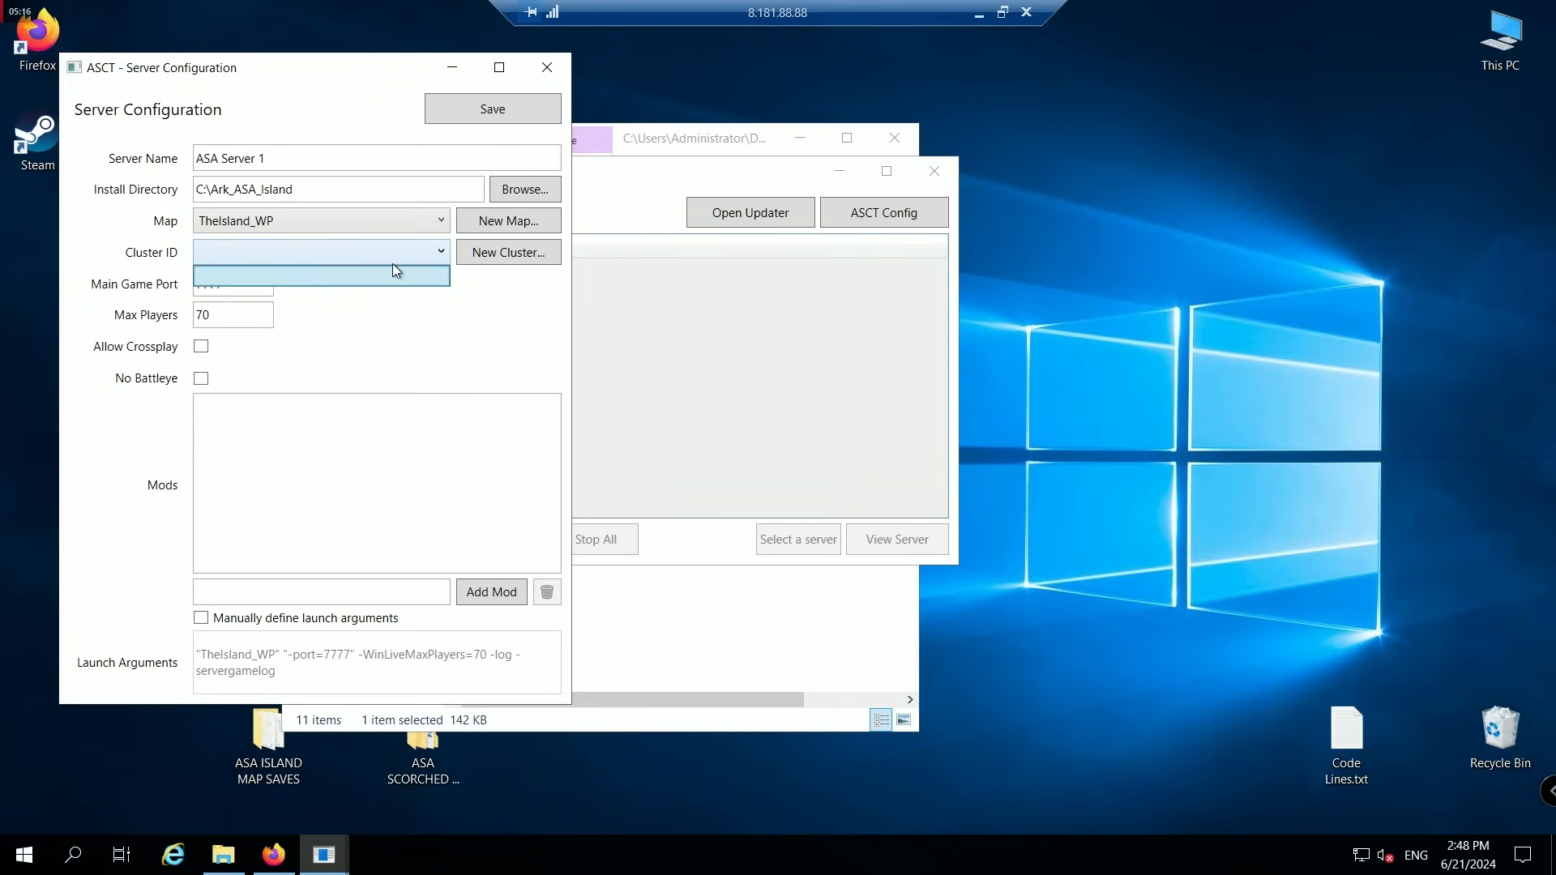
left_click(411, 274)
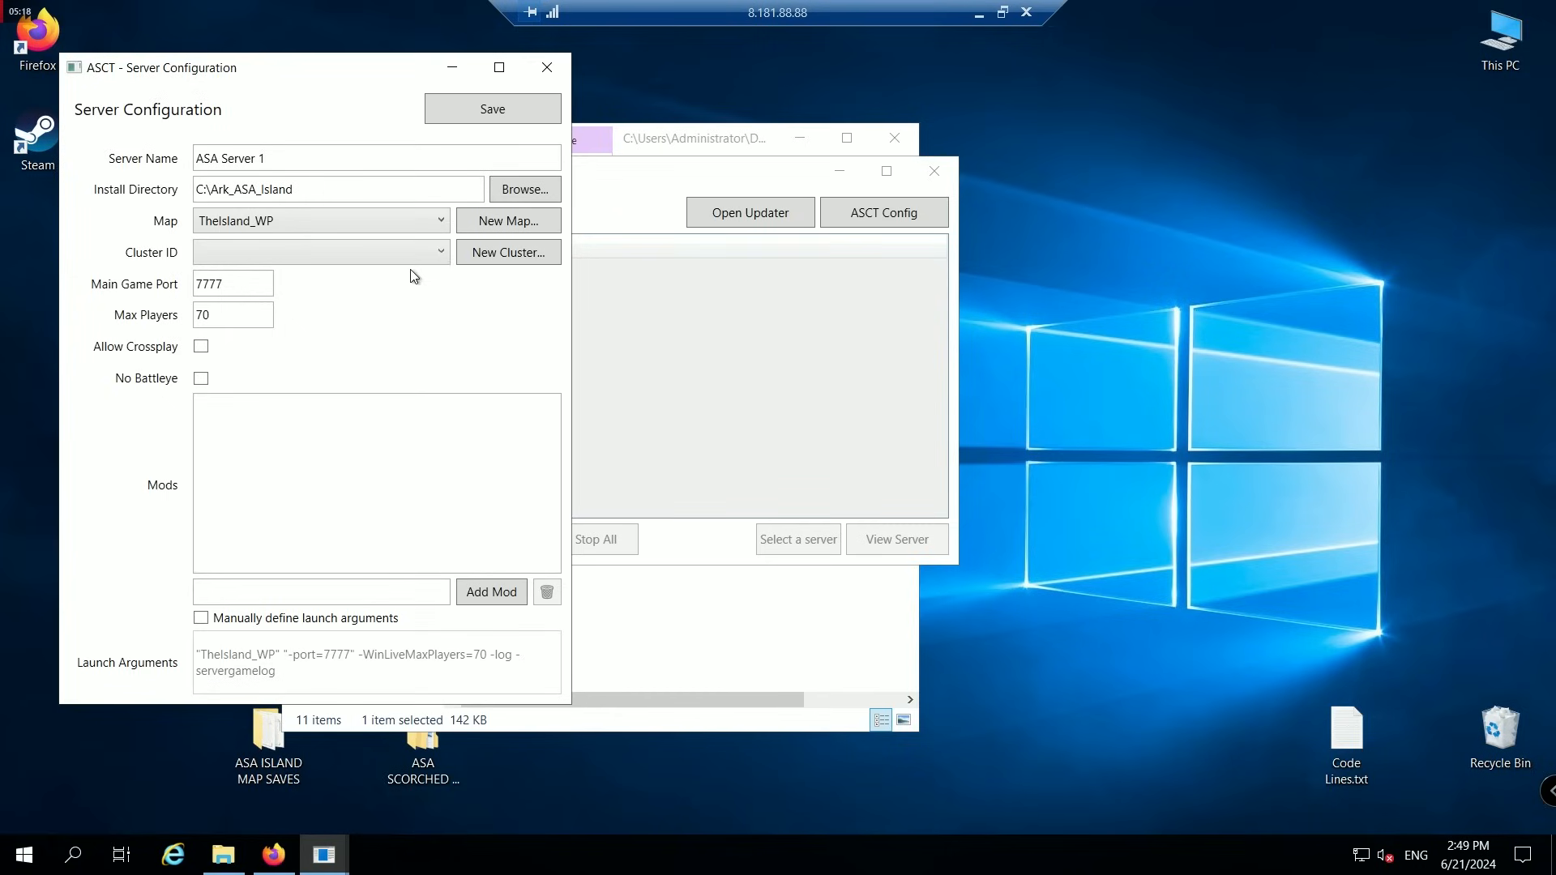
left_click(407, 264)
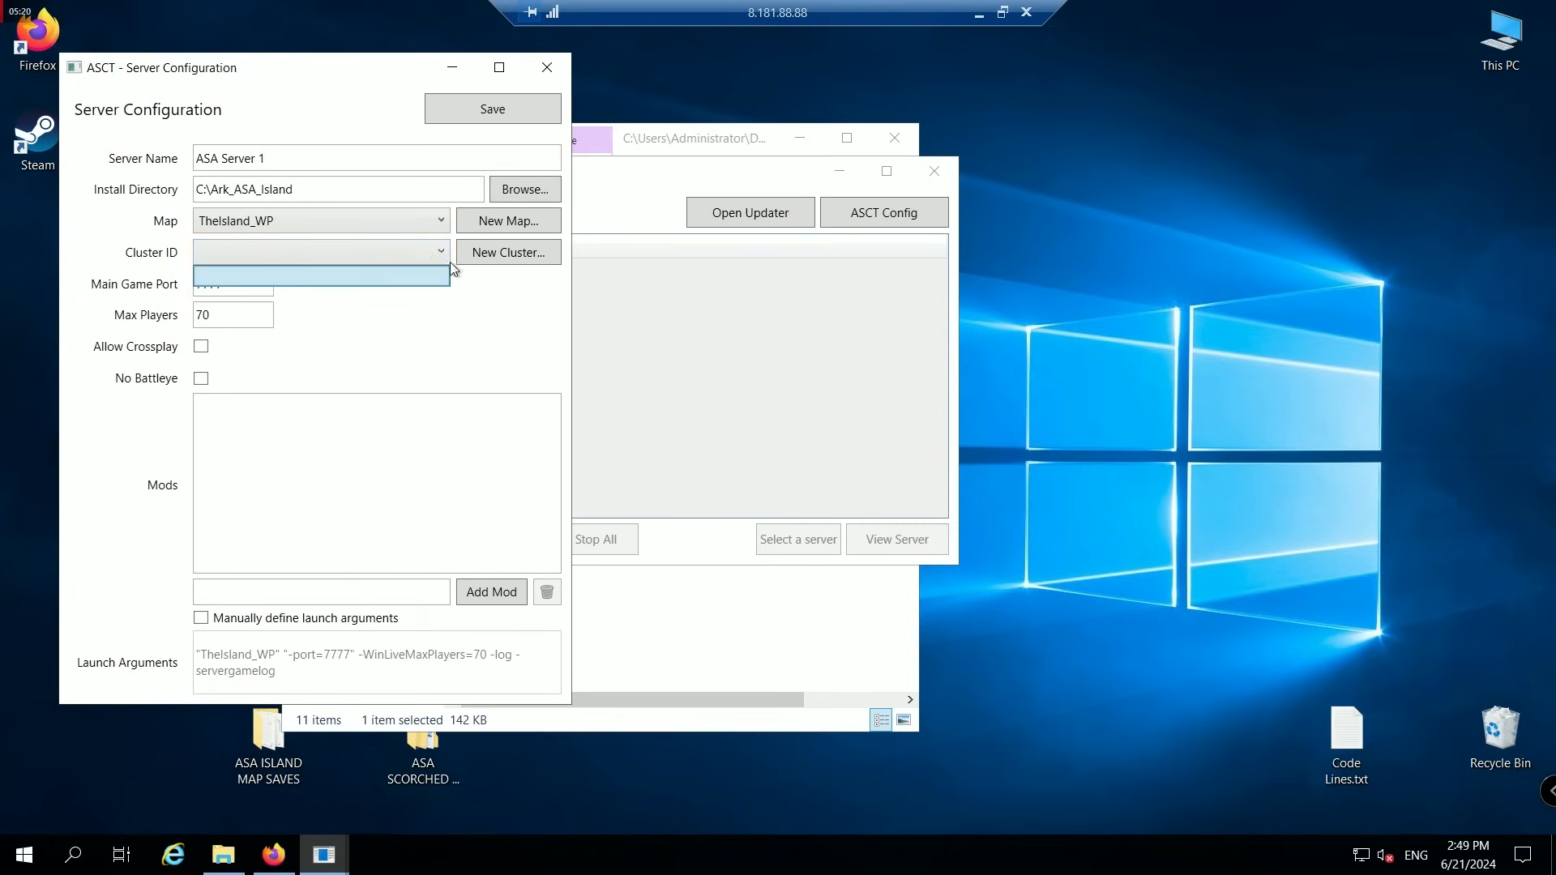
left_click(479, 255)
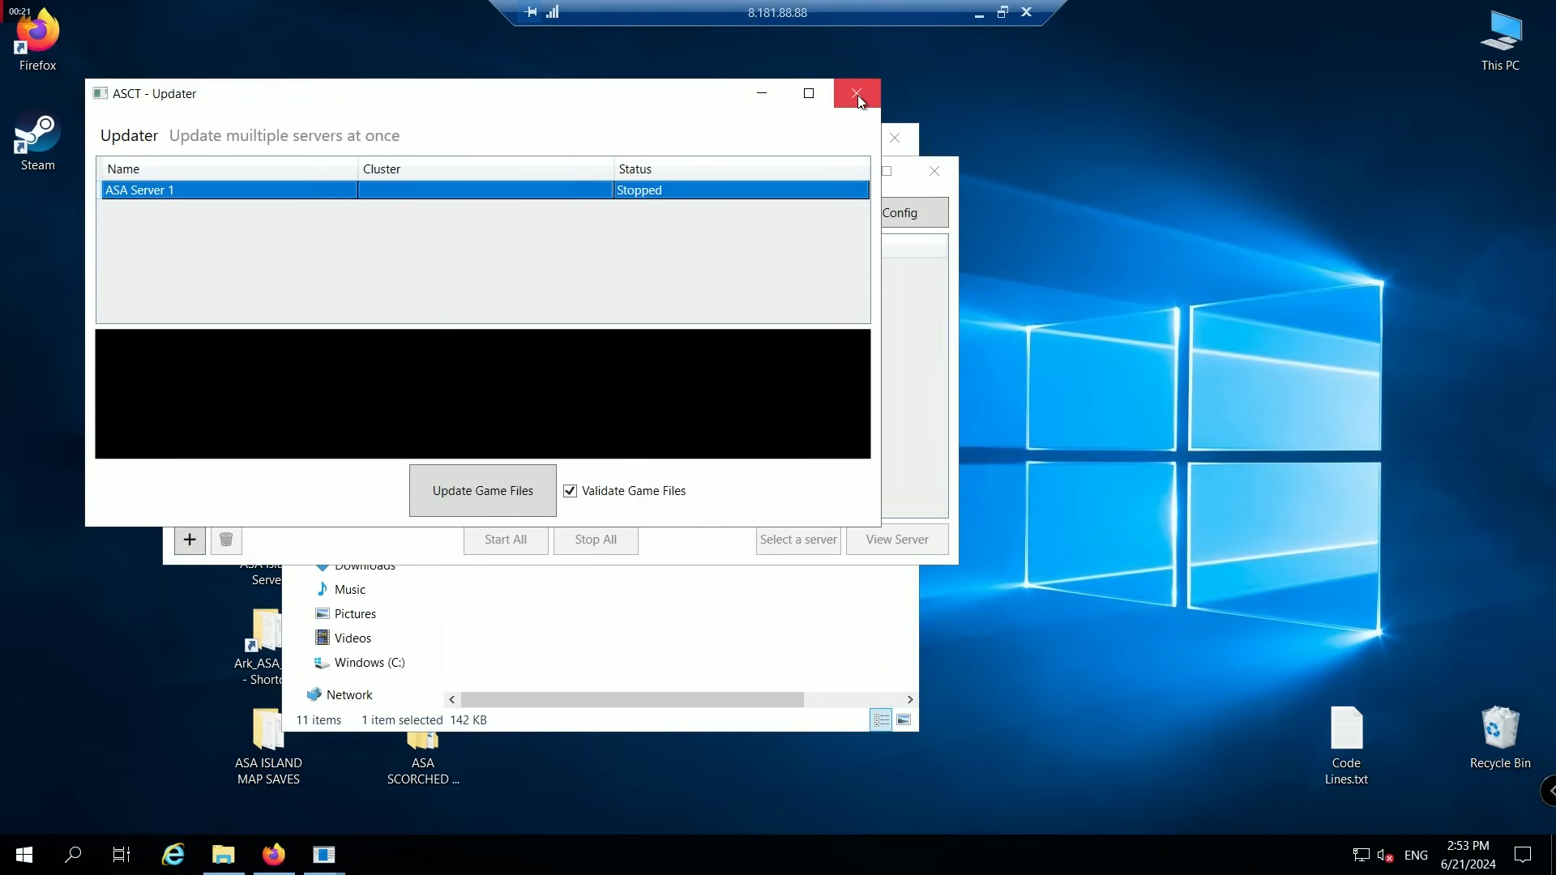
Close the Updater and begin adding a second server, which defaults to port 7787.
left_click(857, 95)
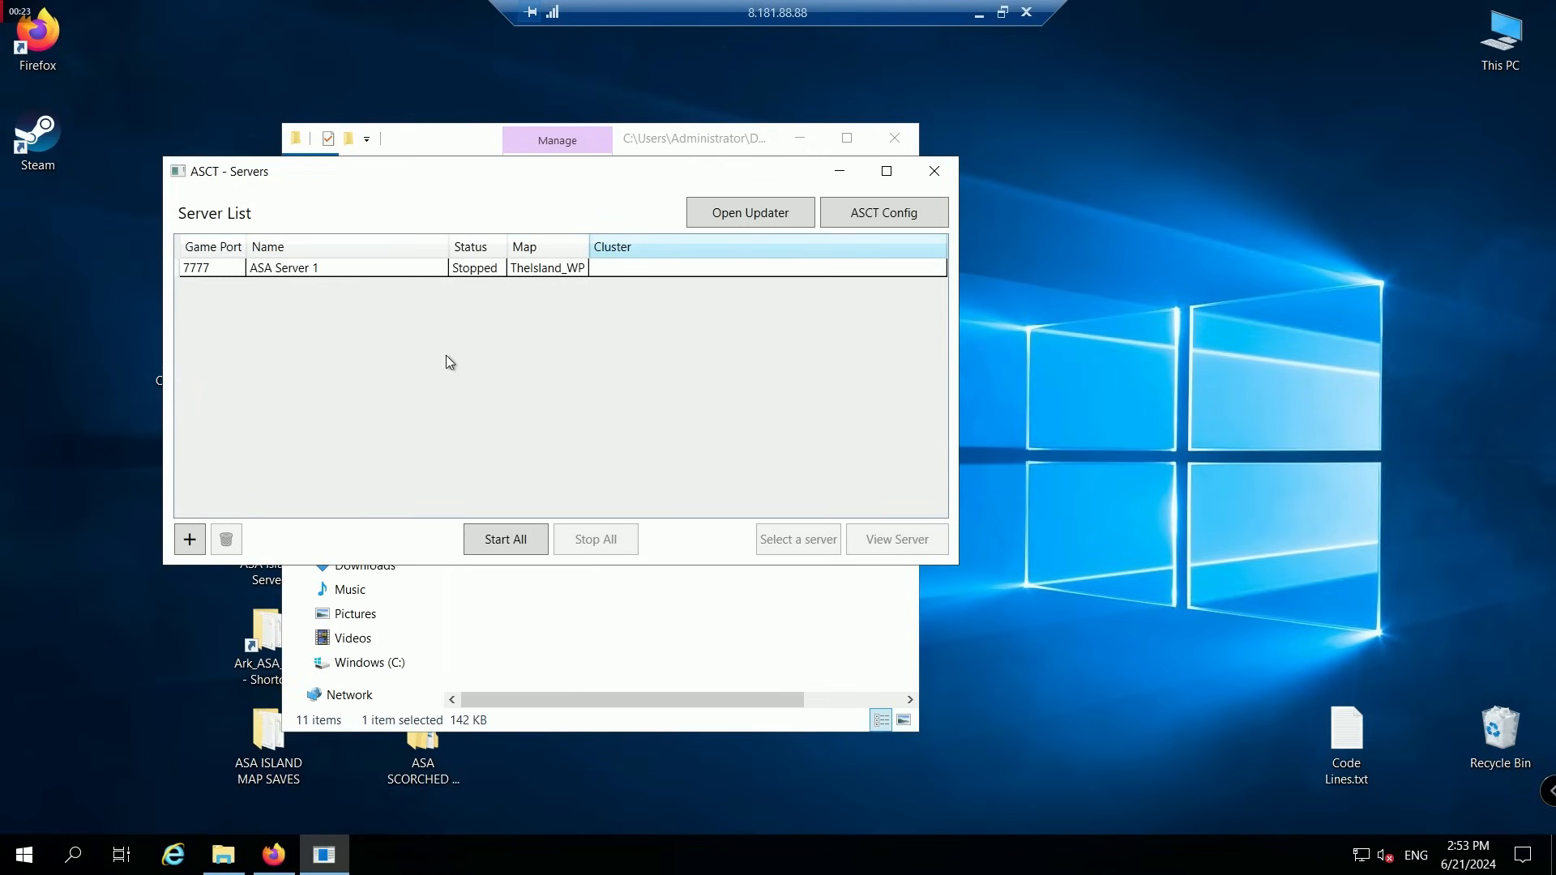
left_click(188, 540)
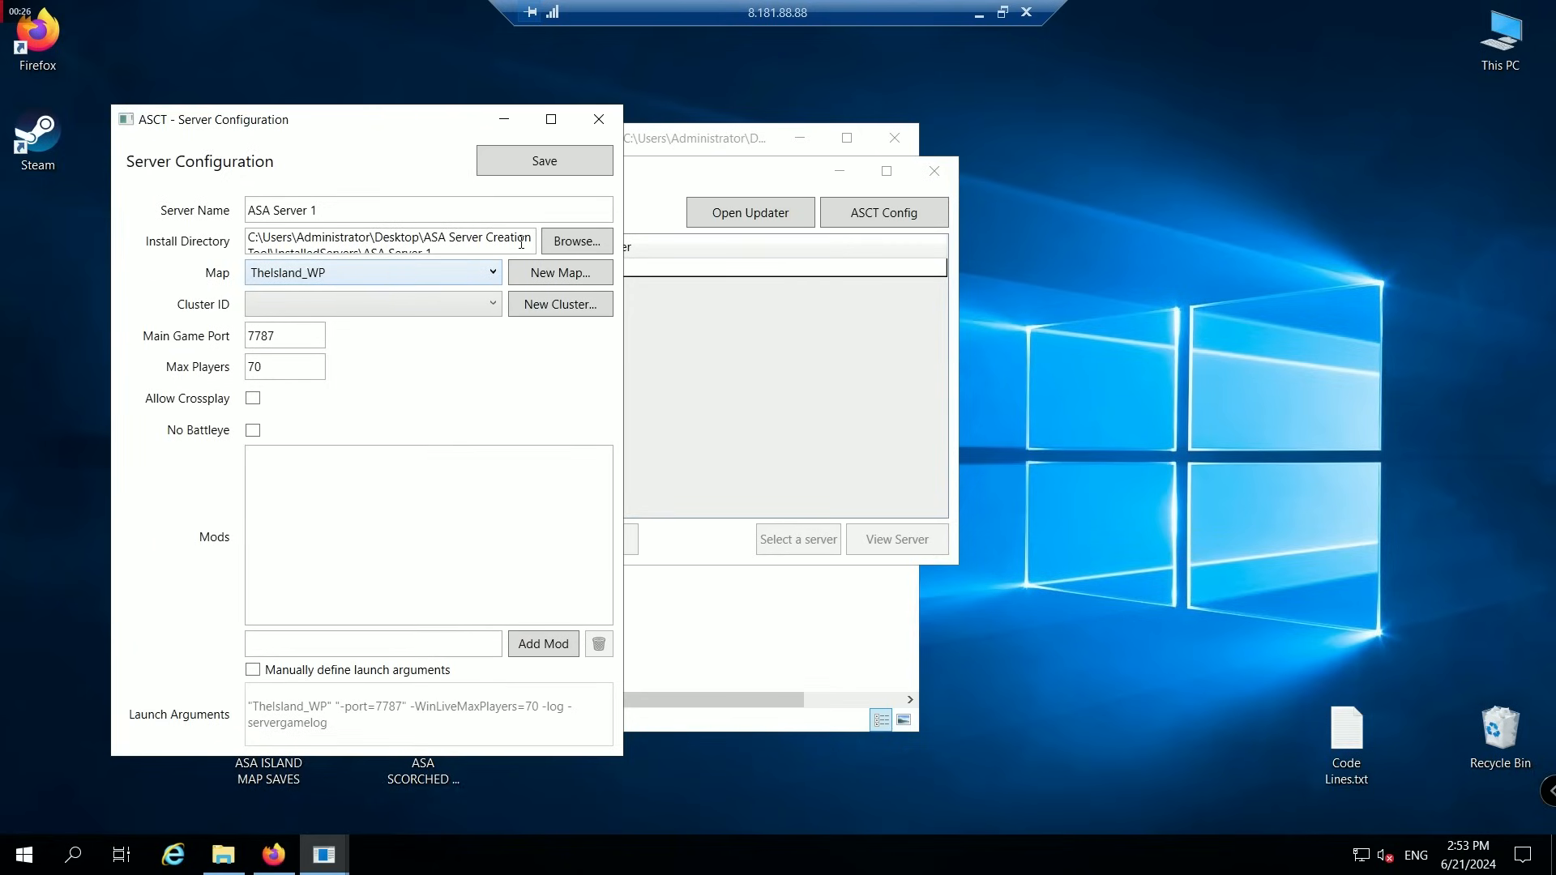
Set the new server's install directory to C:\Ark_ASA_ScorchedEarth.
left_click(576, 241)
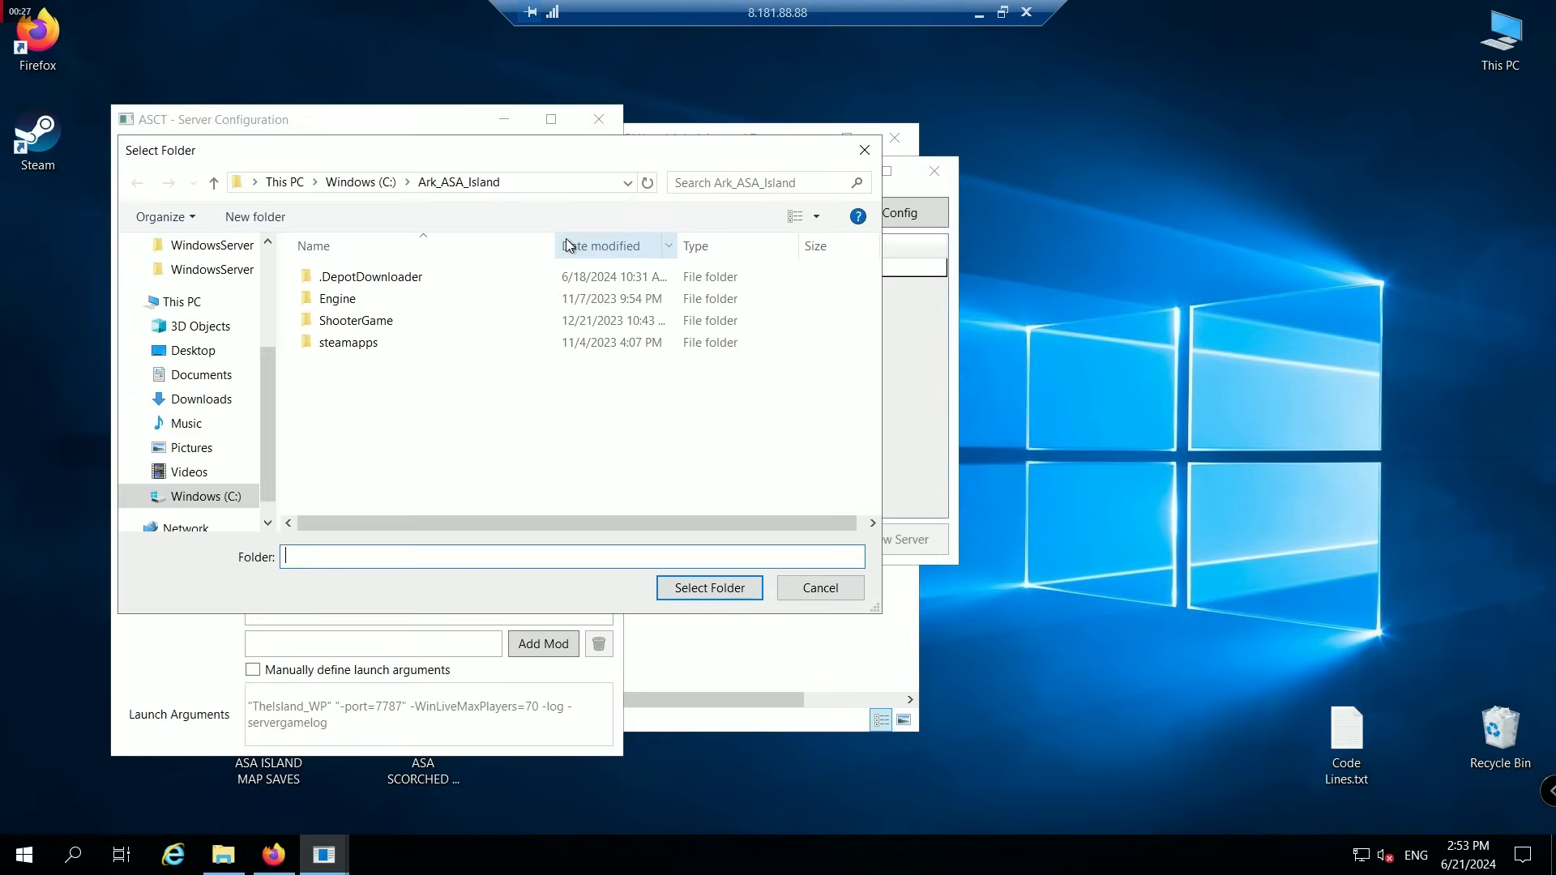
left_click(377, 182)
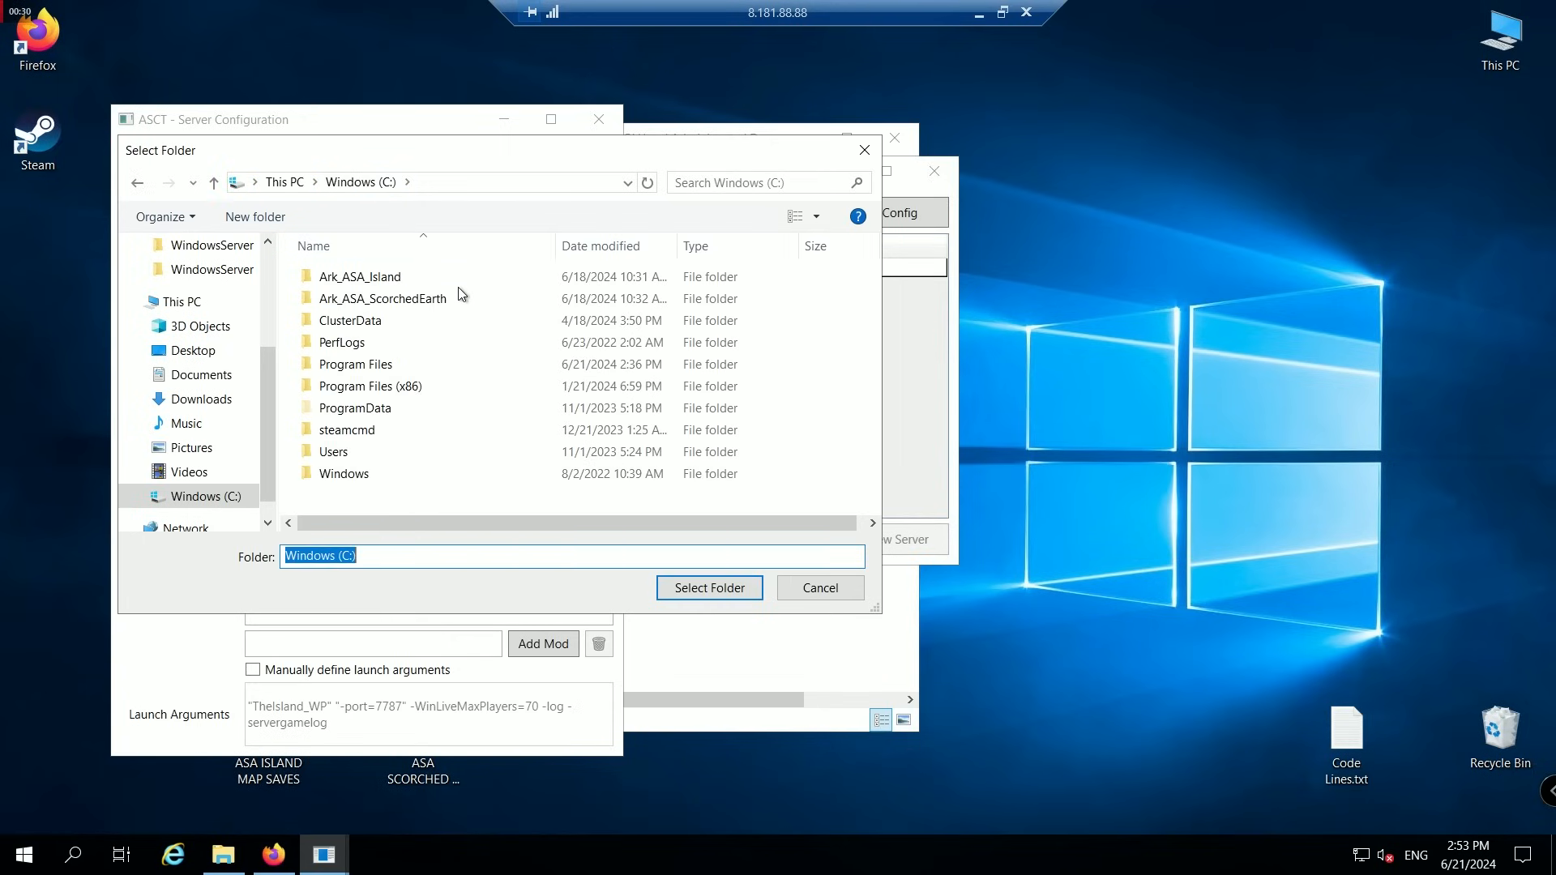
left_click(435, 301)
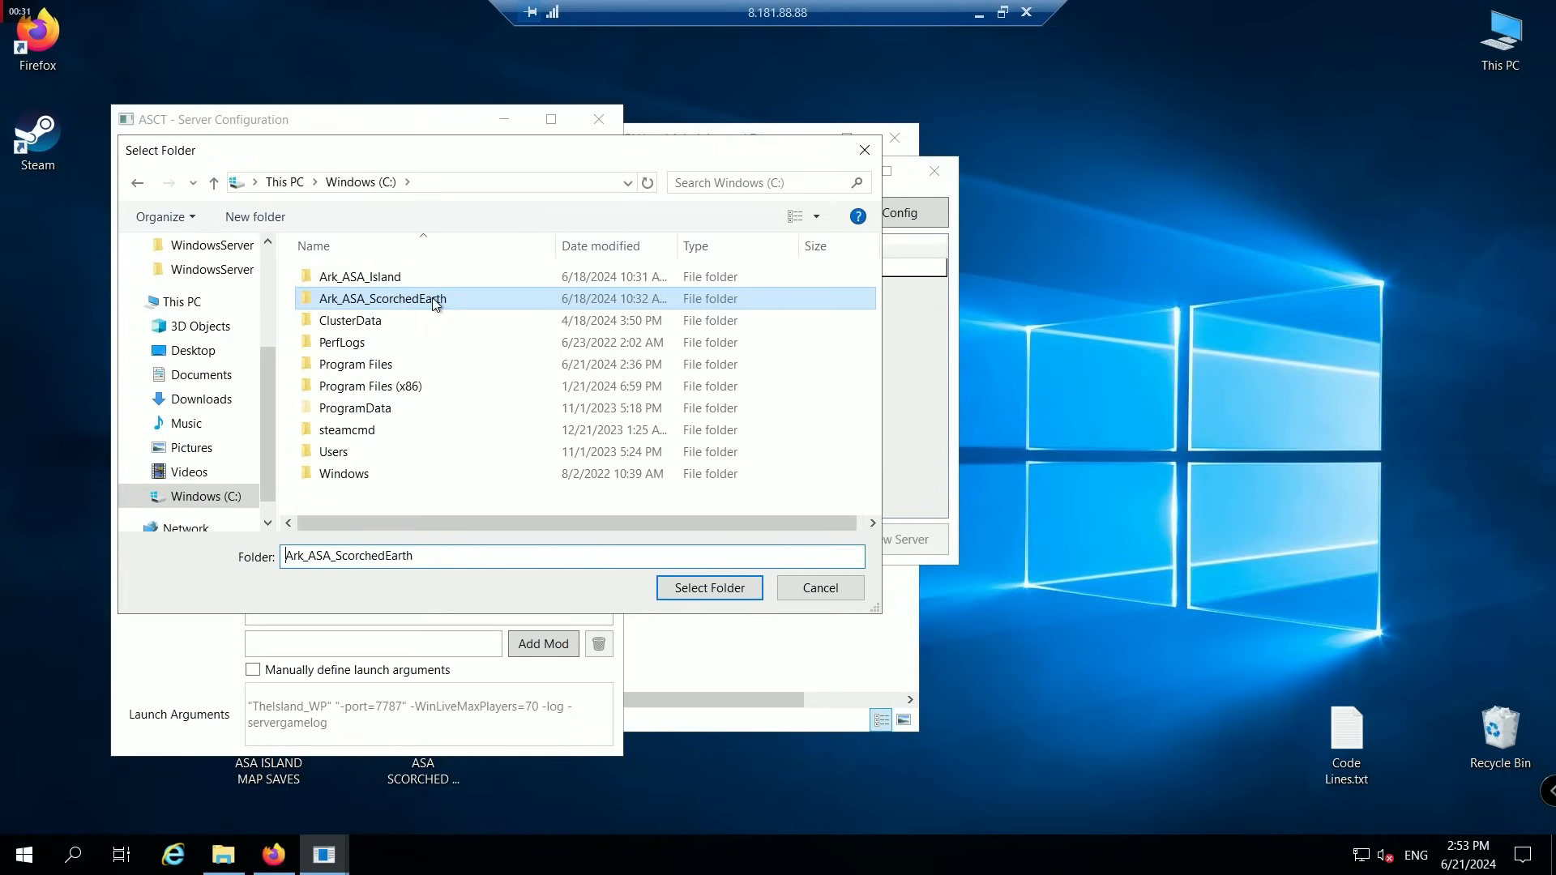
left_click(692, 586)
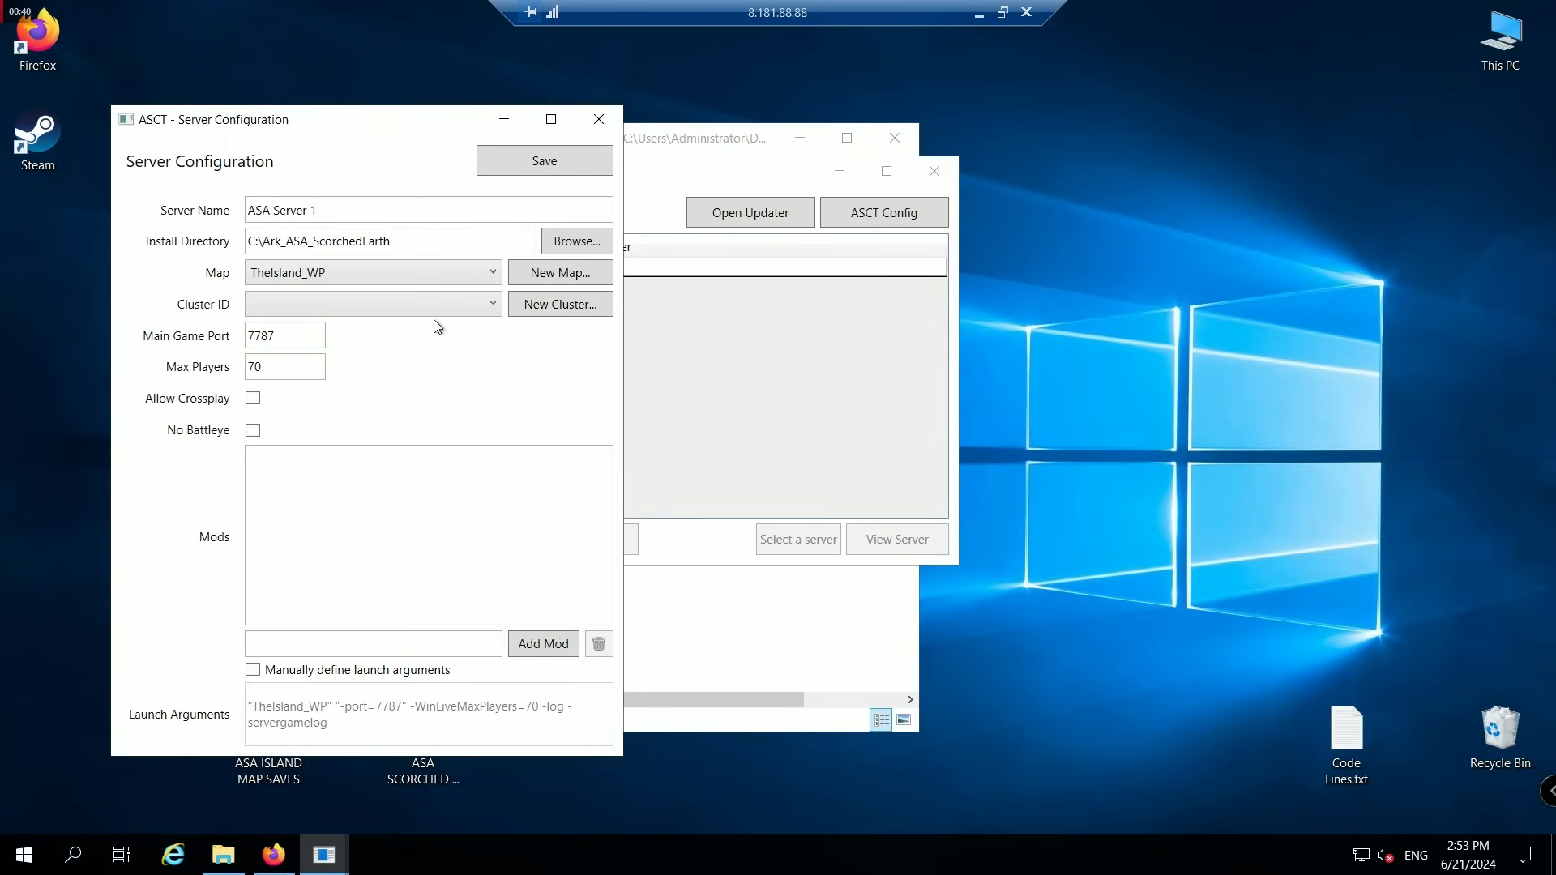
Rename the server to ASA Server 2, choose map ScorchedEarth_WP, and save it.
left_click(312, 211)
type("2")
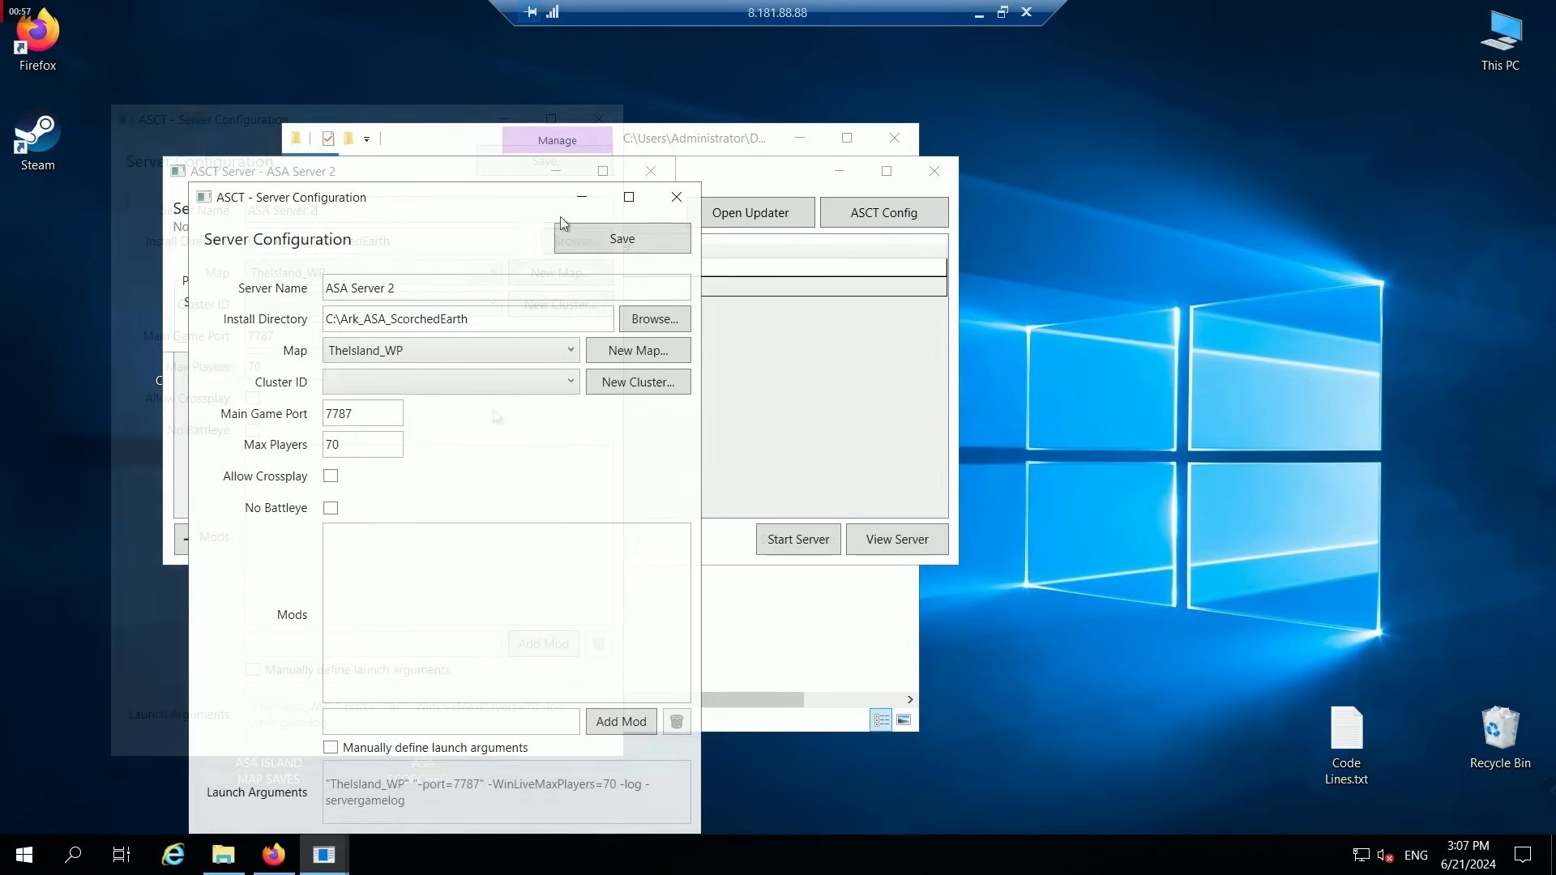
left_click(496, 352)
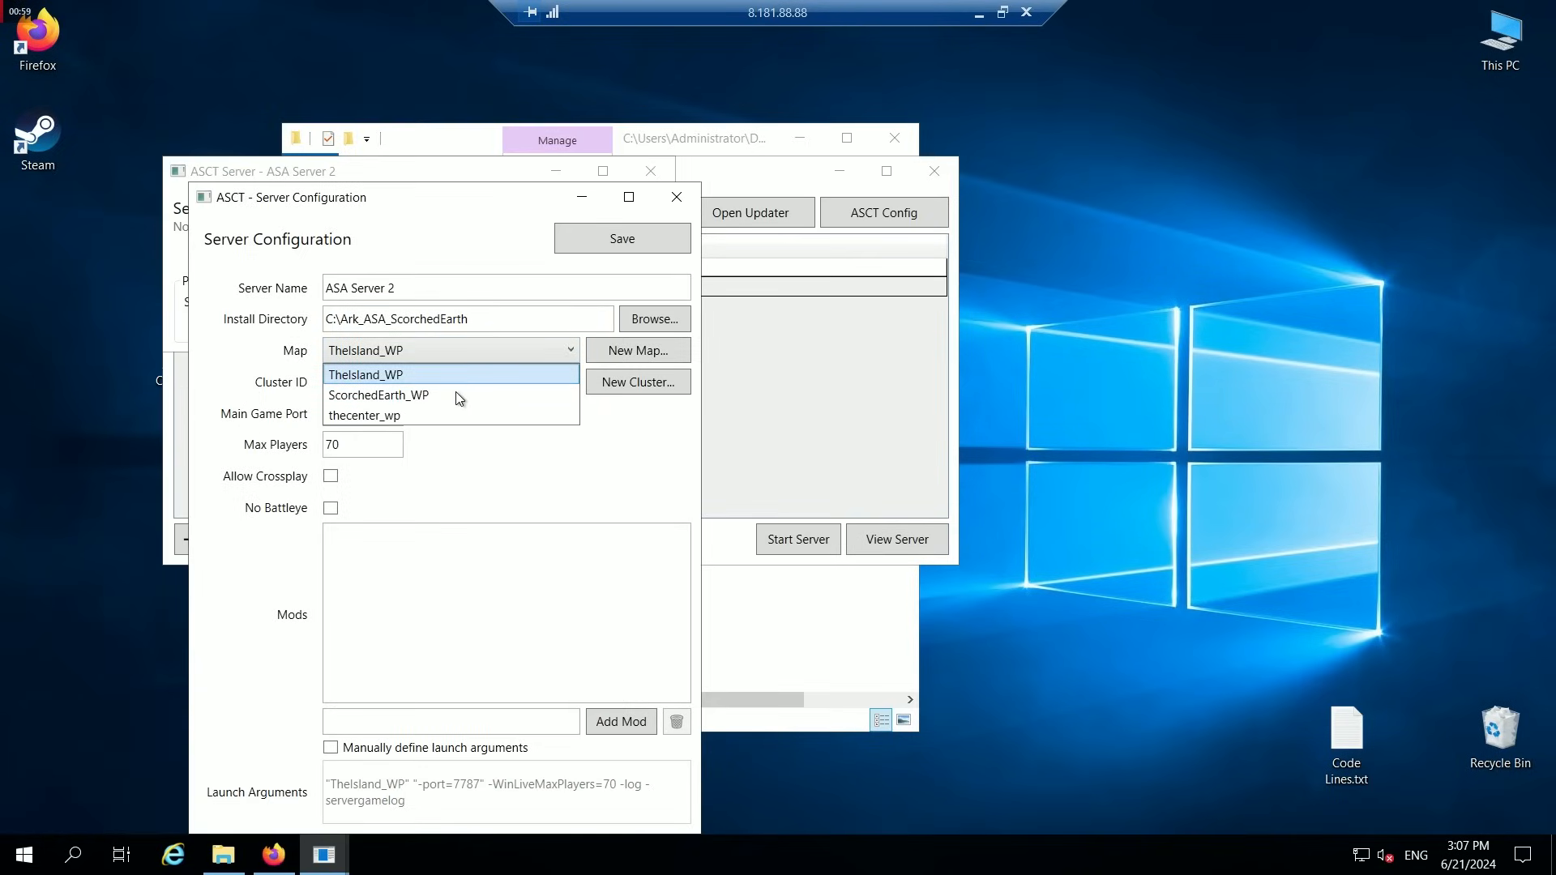
left_click(456, 394)
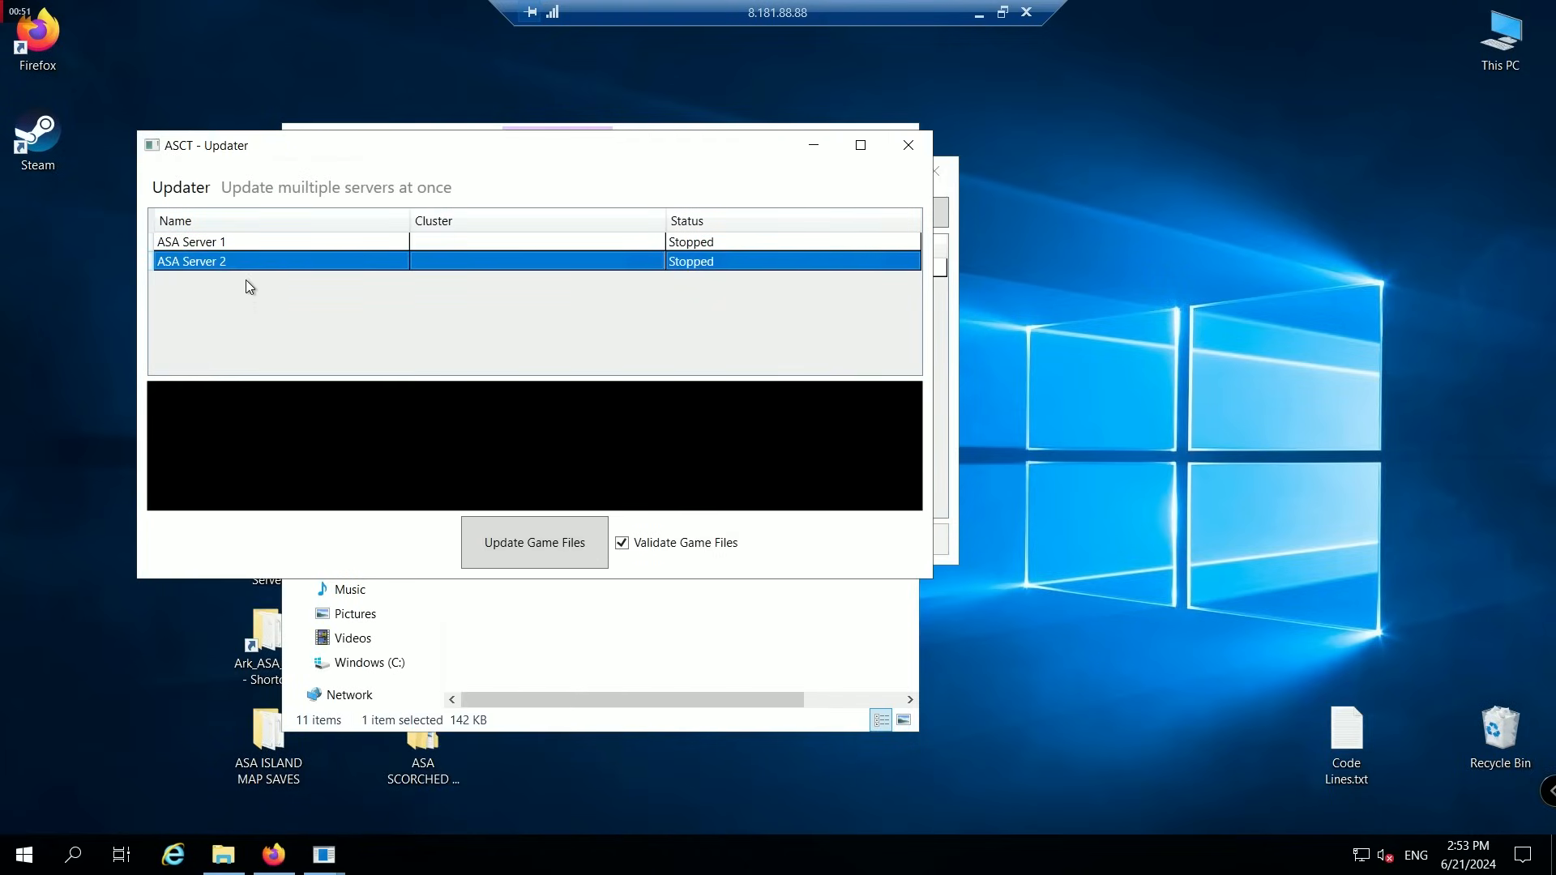
left_click(224, 243)
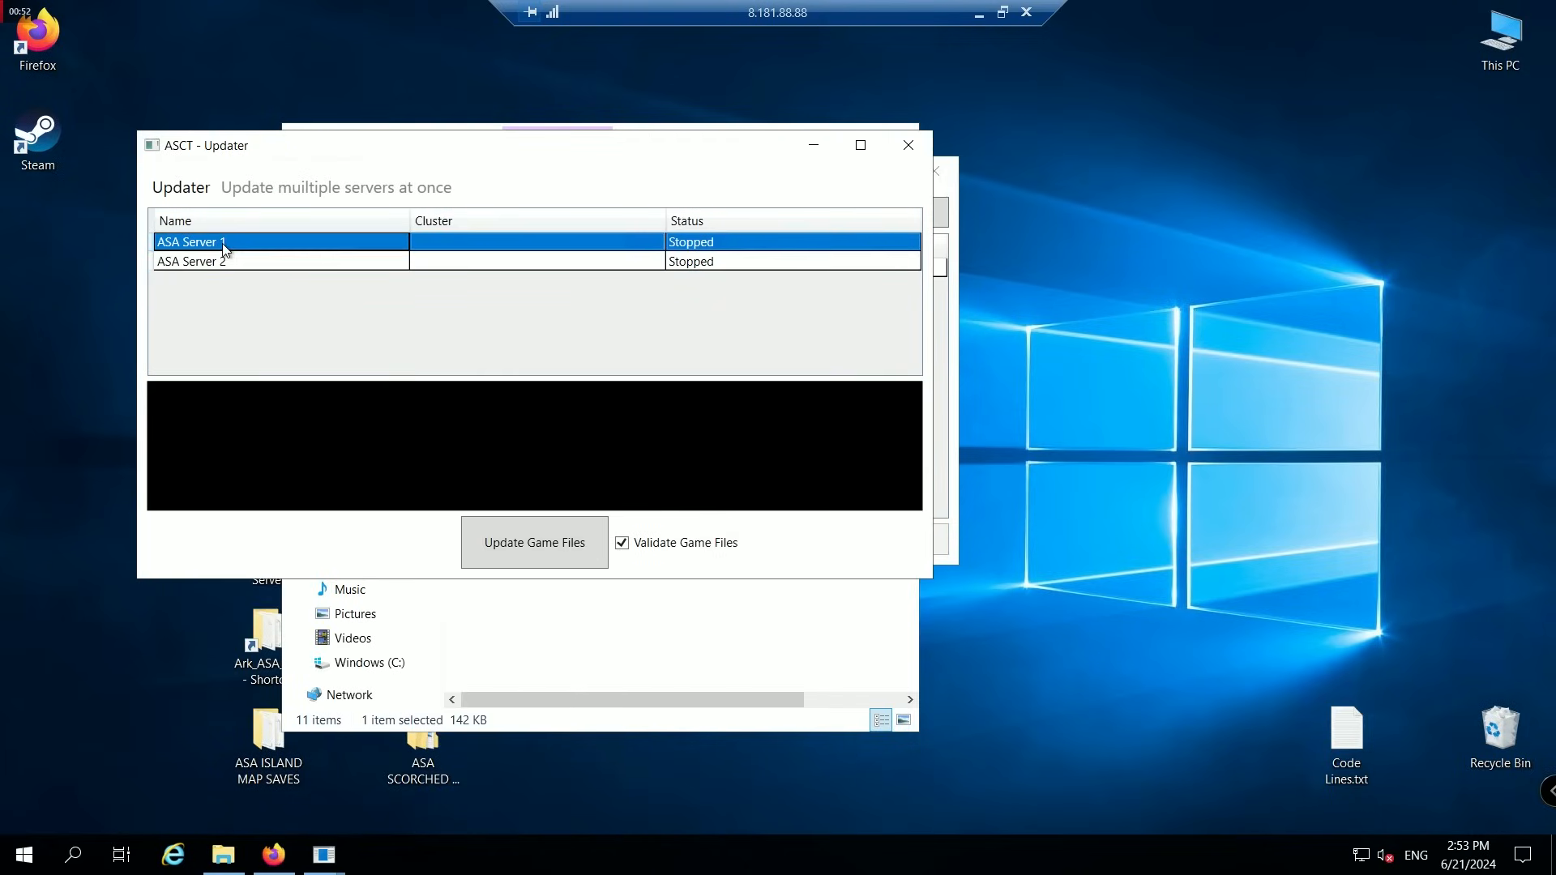
Update game files for ASA Server 1, allowing DepotDownloader, then ASA Server 2, and close the Updater.
left_click(515, 537)
left_click(828, 510)
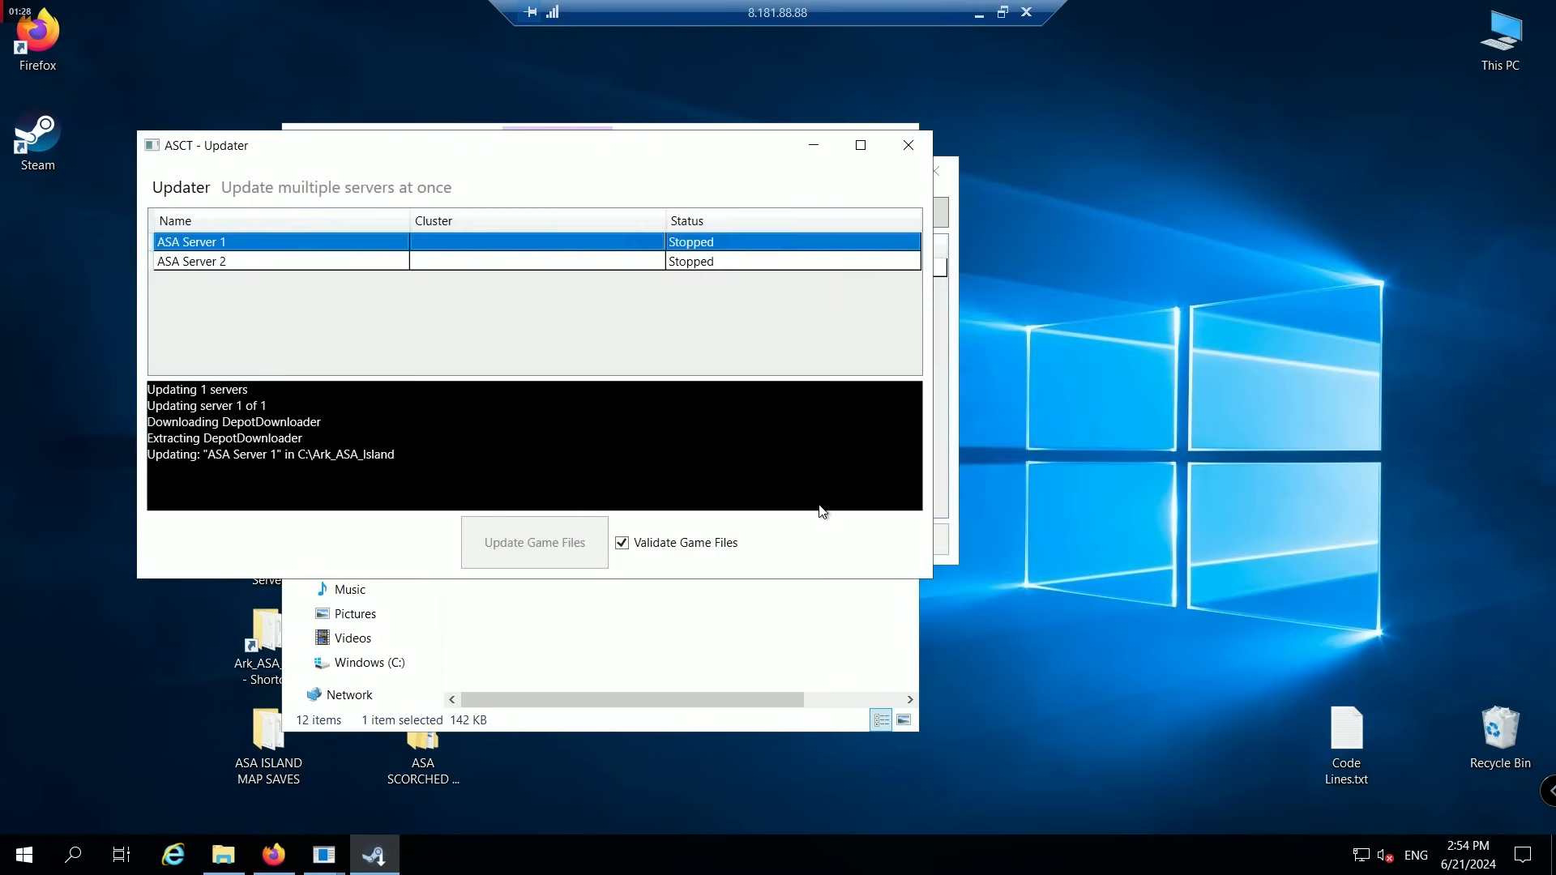
left_click(548, 261)
left_click(547, 535)
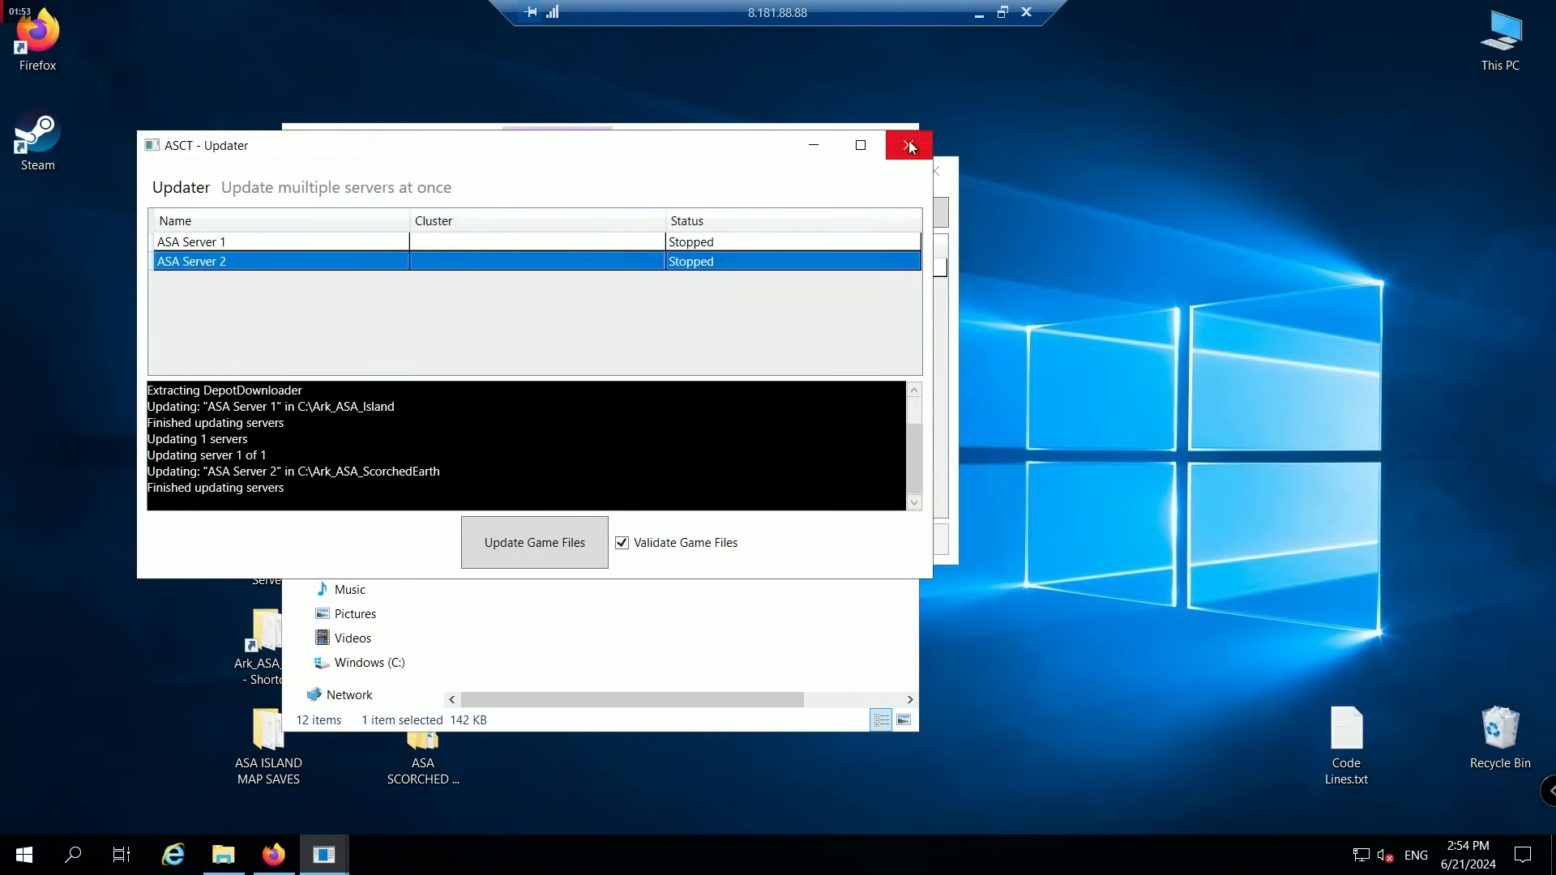
left_click(910, 145)
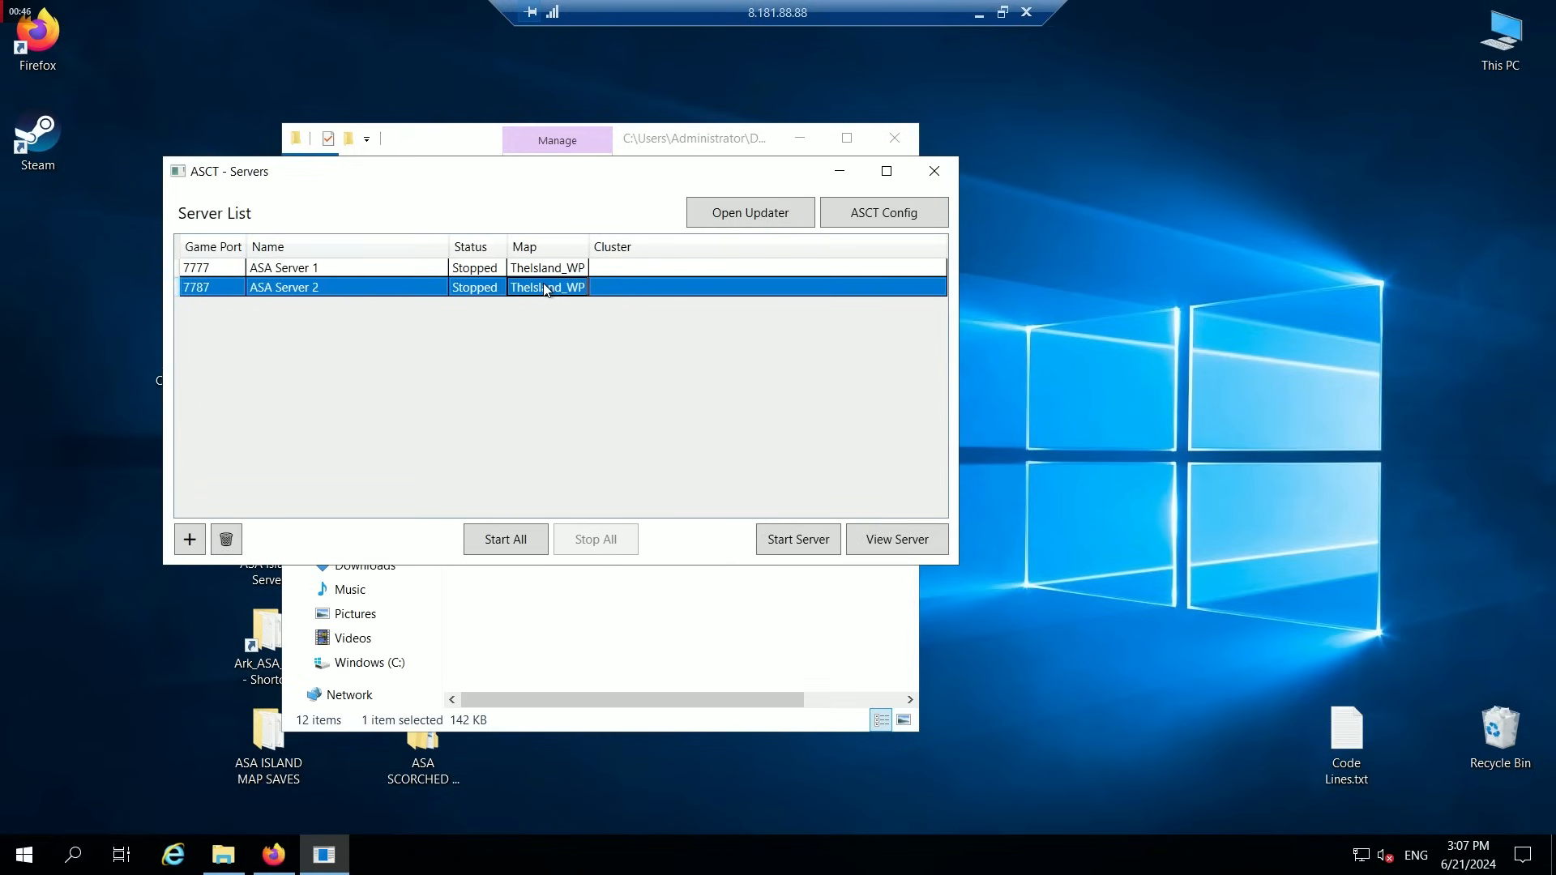
Review ASA Server 2's configuration, GameUserSettings.ini and Game.ini files.
left_click(905, 540)
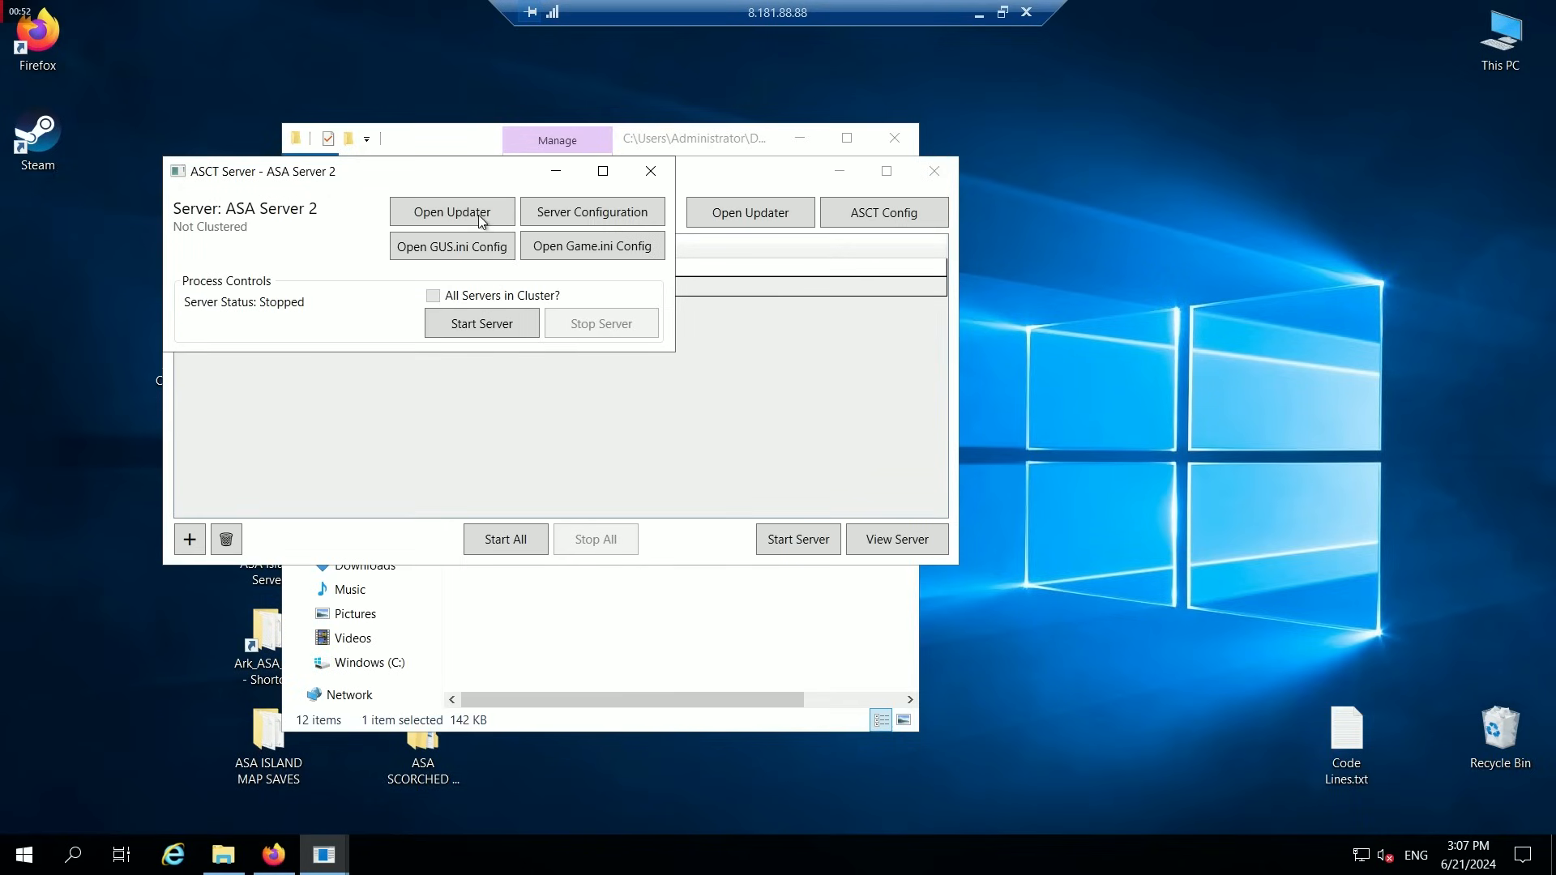
left_click(562, 217)
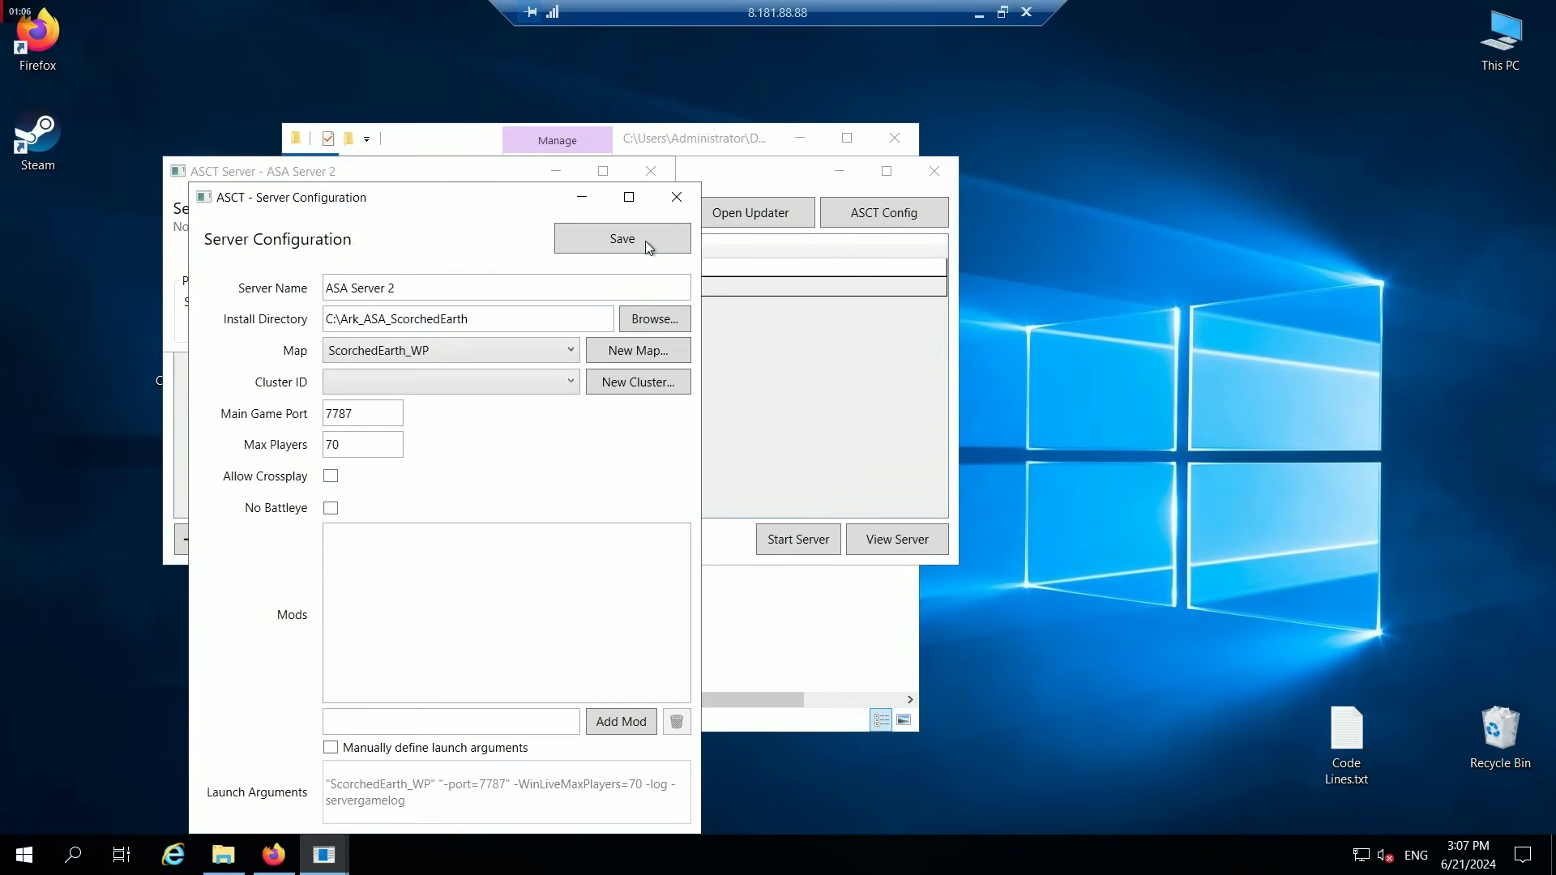
left_click(644, 245)
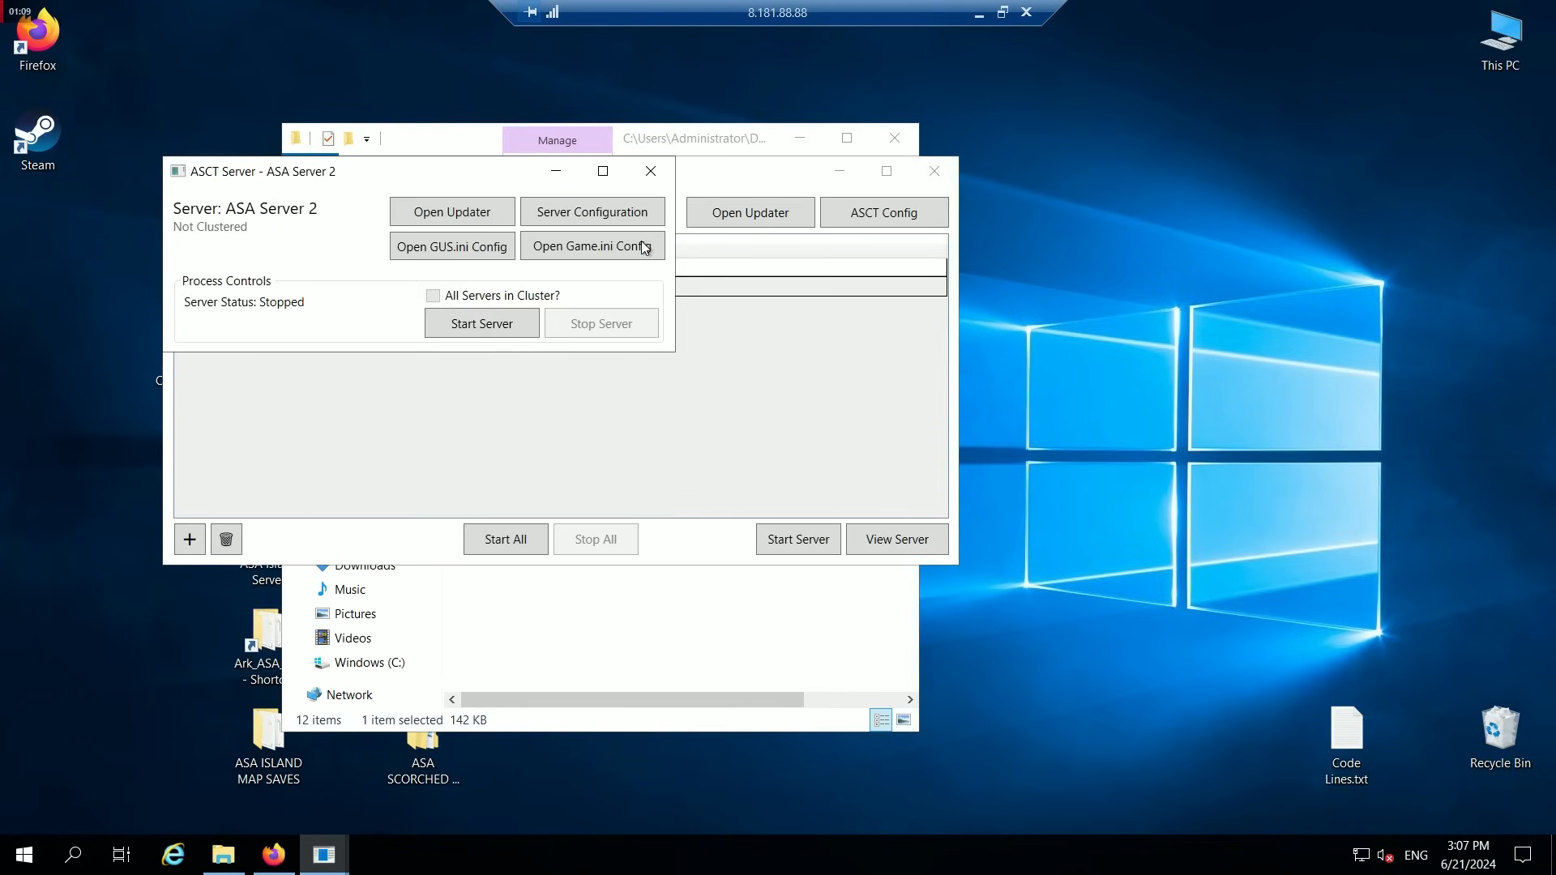
left_click(490, 246)
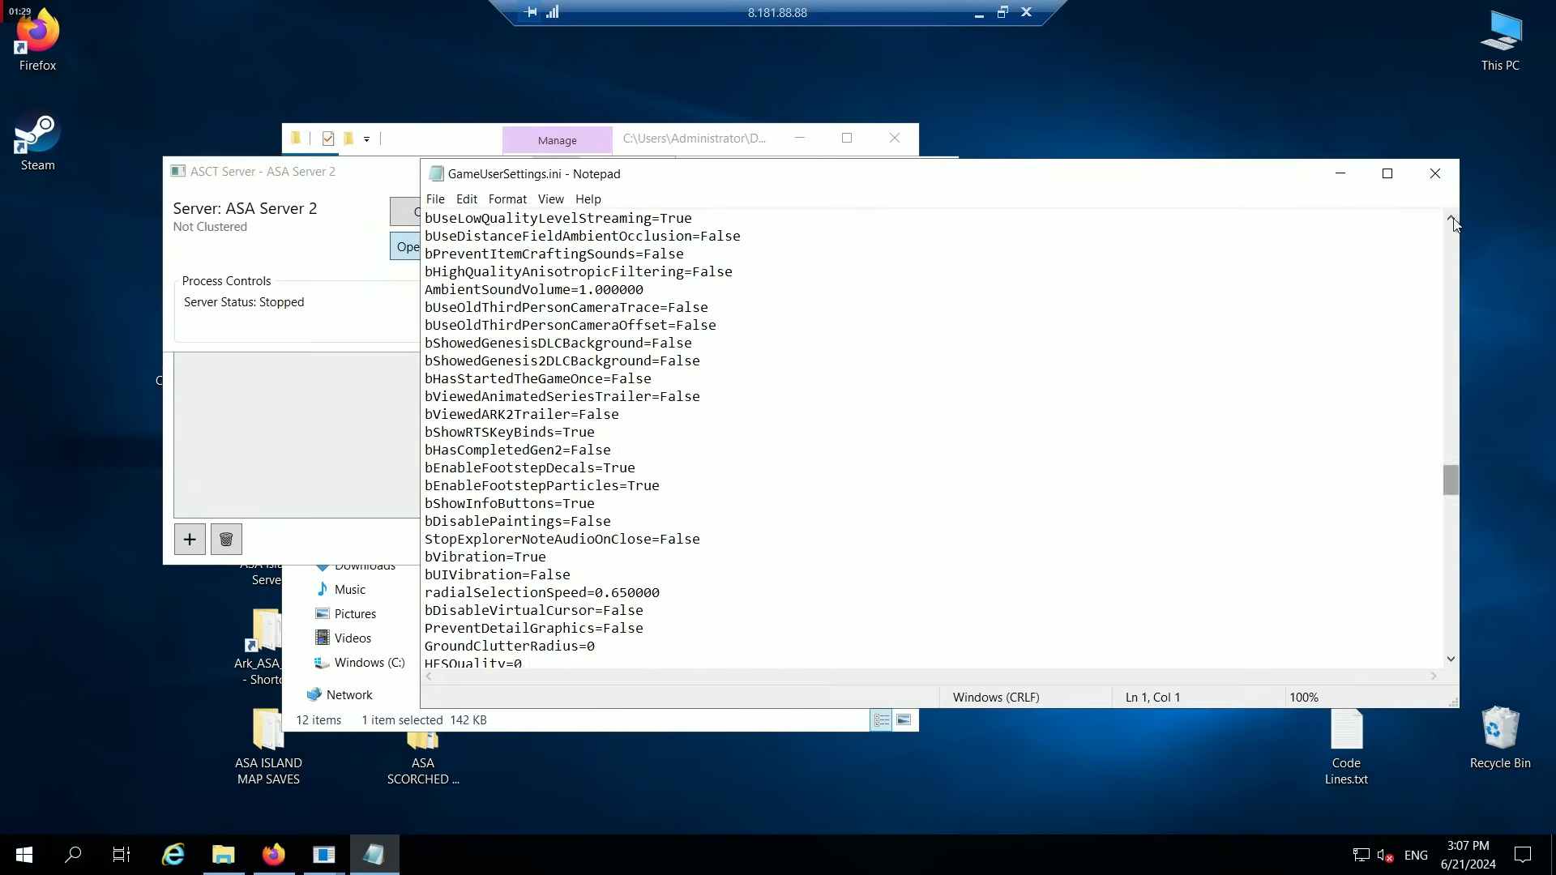
left_click(1435, 174)
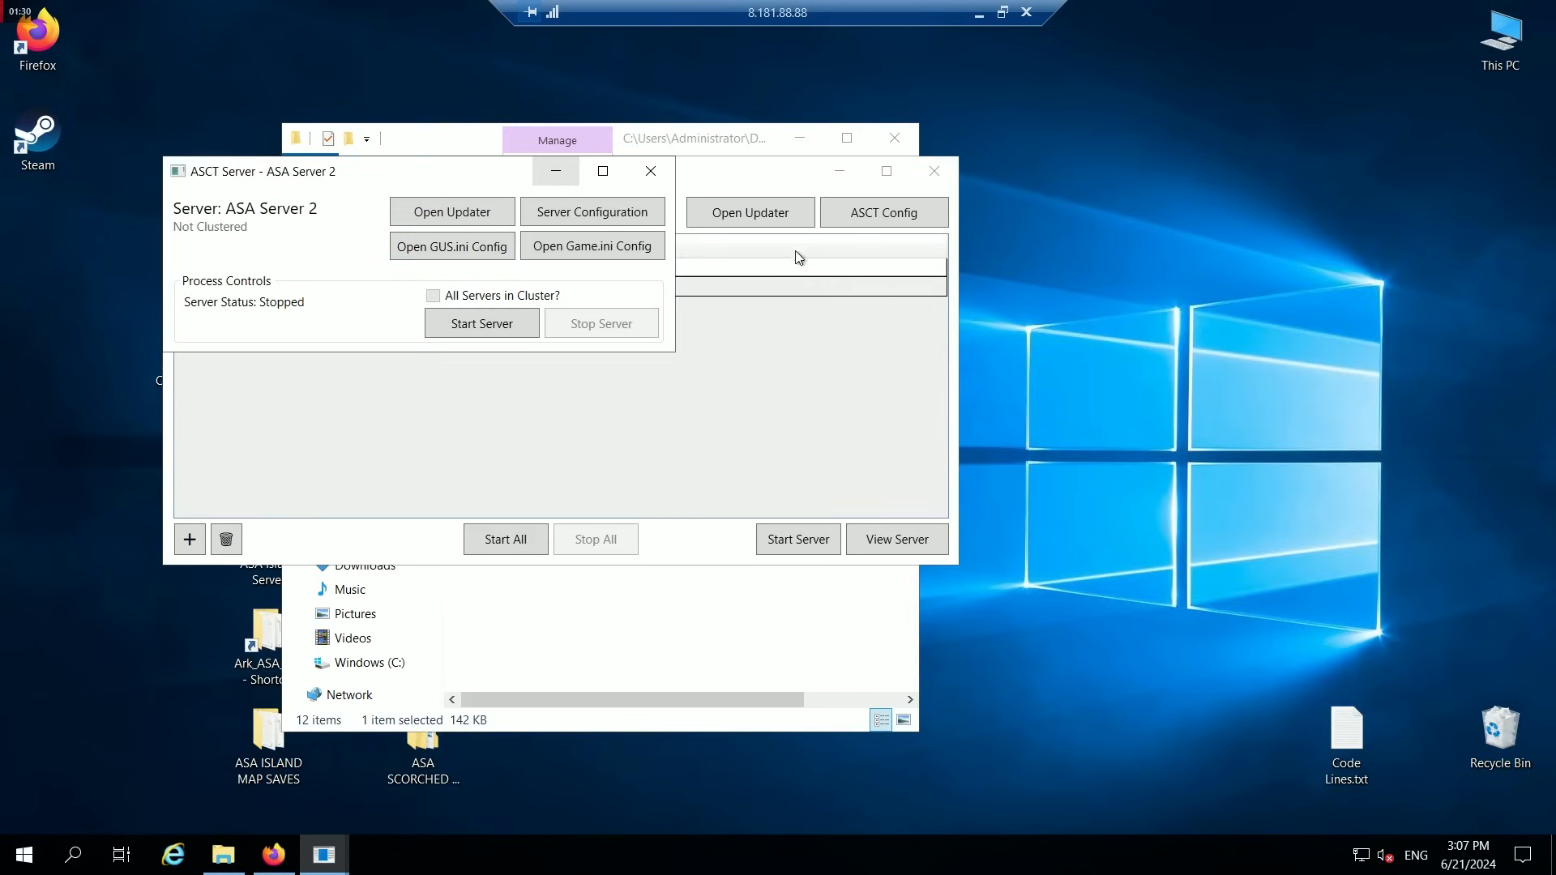
left_click(593, 249)
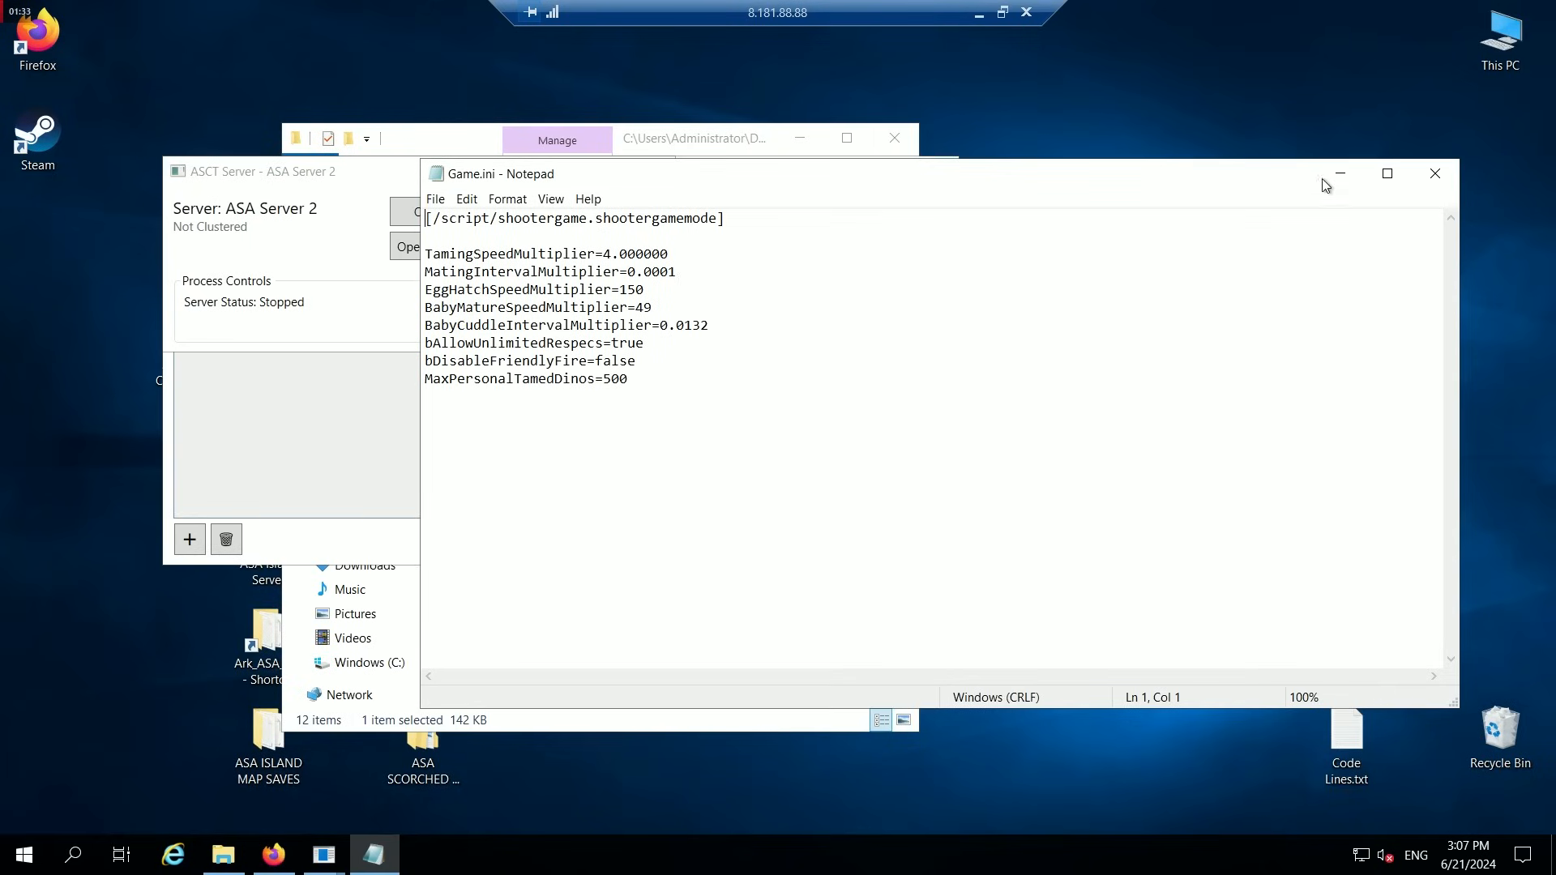
left_click(1436, 176)
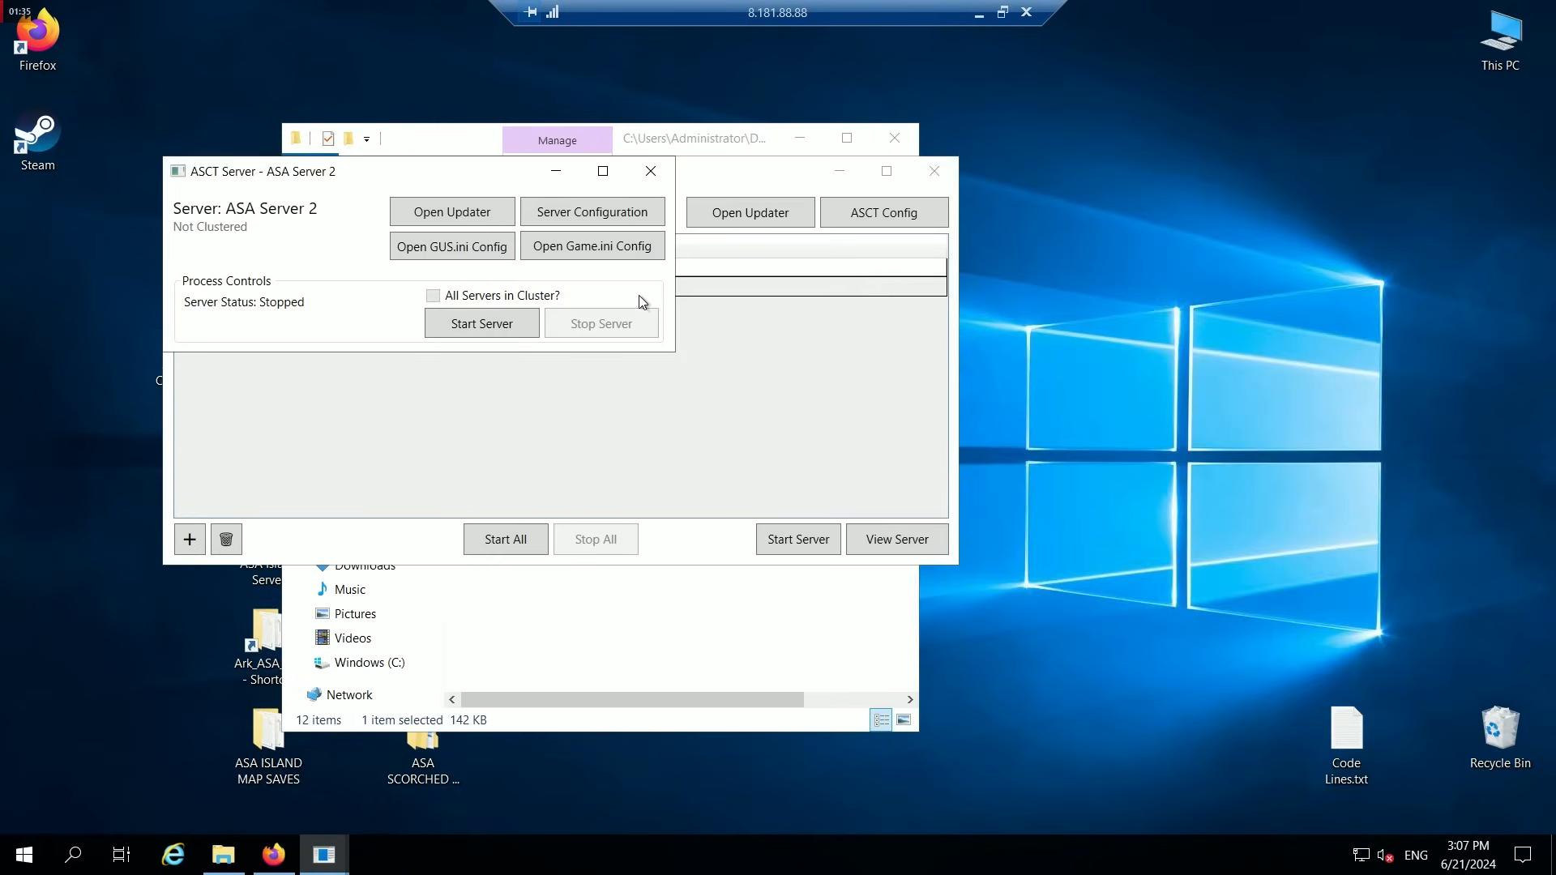
Close ASA Server 2's details window and launch both servers with Start All.
left_click(650, 171)
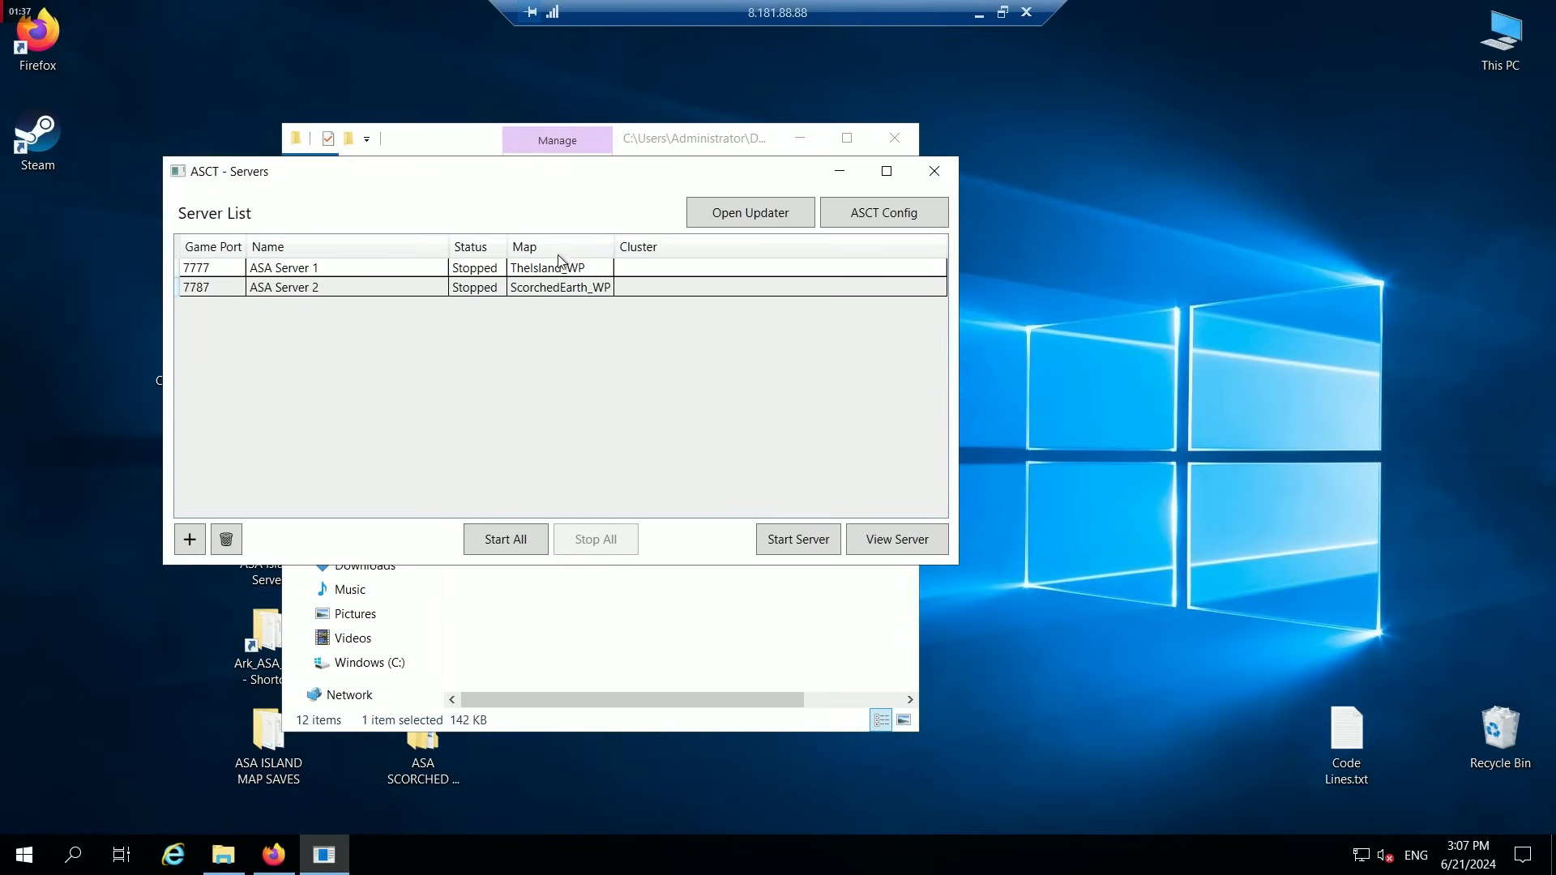
left_click(539, 286)
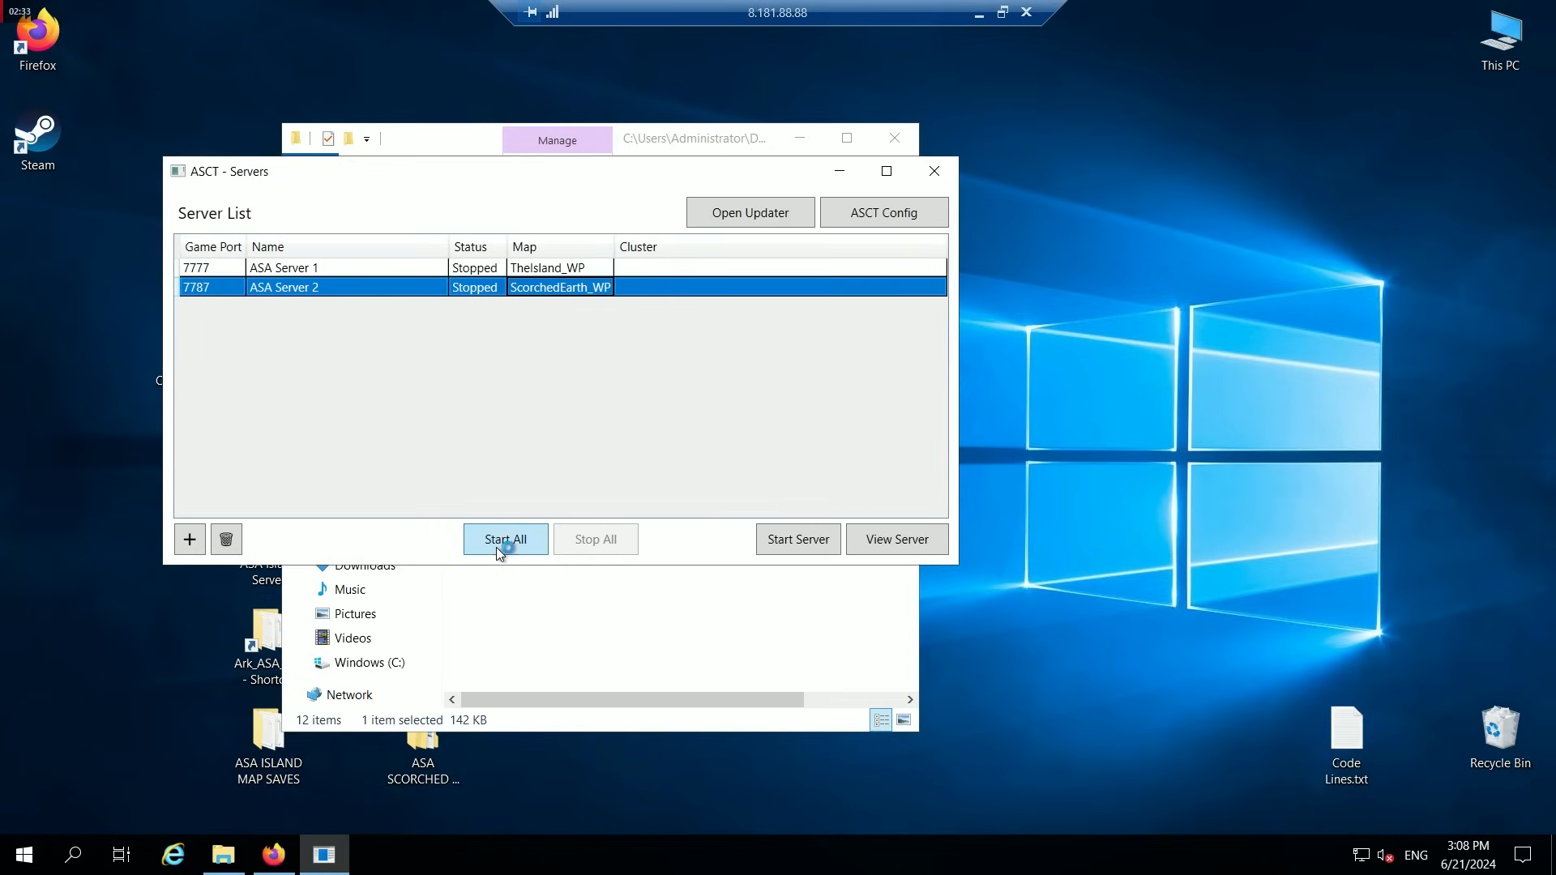
left_click(496, 547)
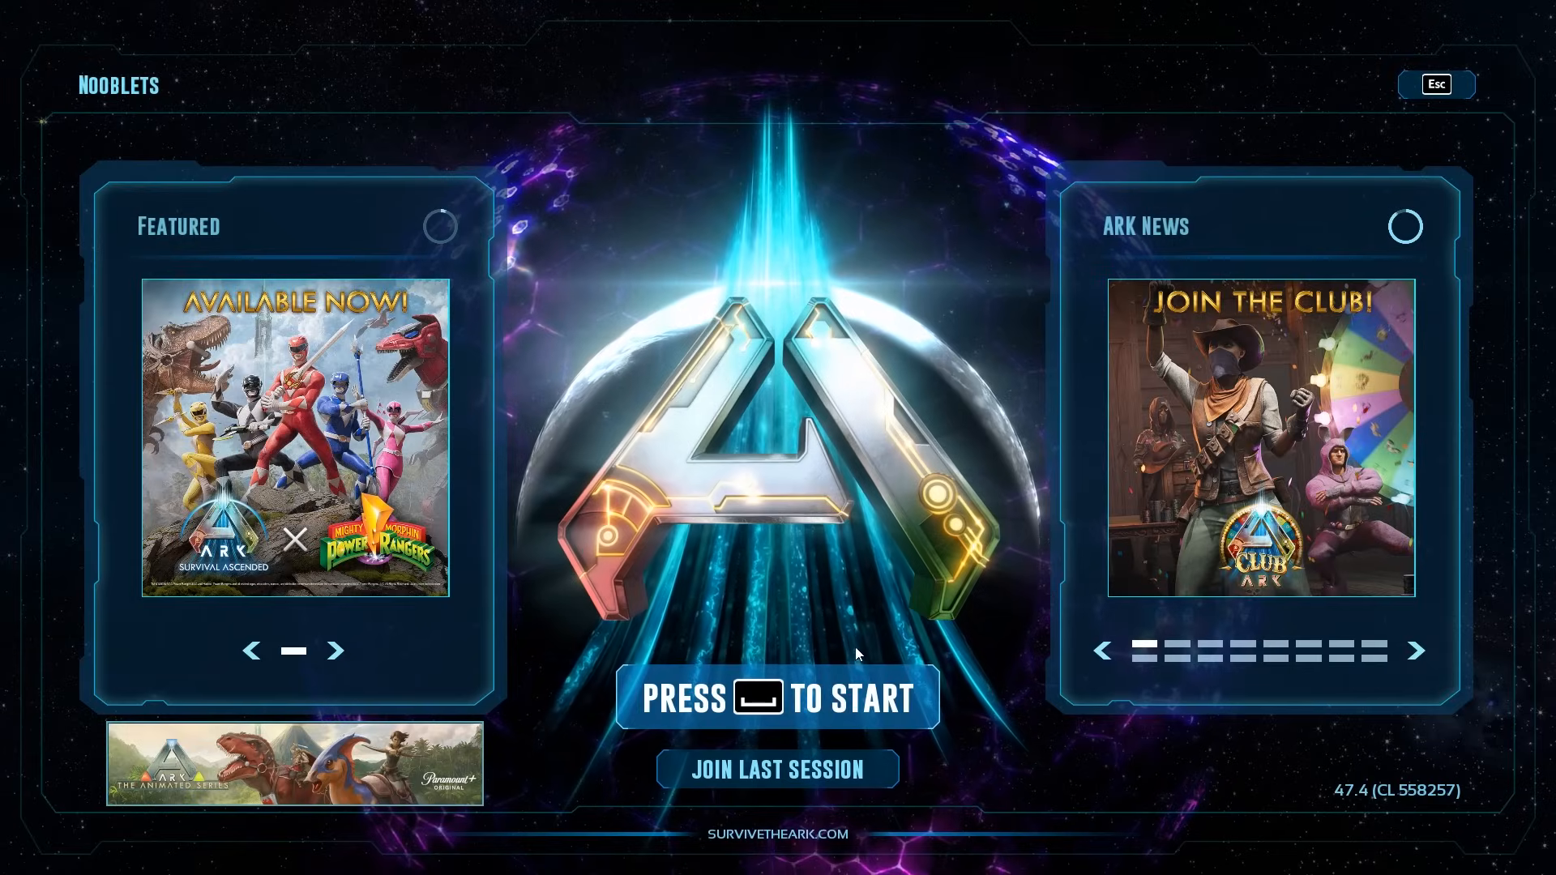
Go to the multiplayer server browser and search for 'nooblets'.
left_click(840, 702)
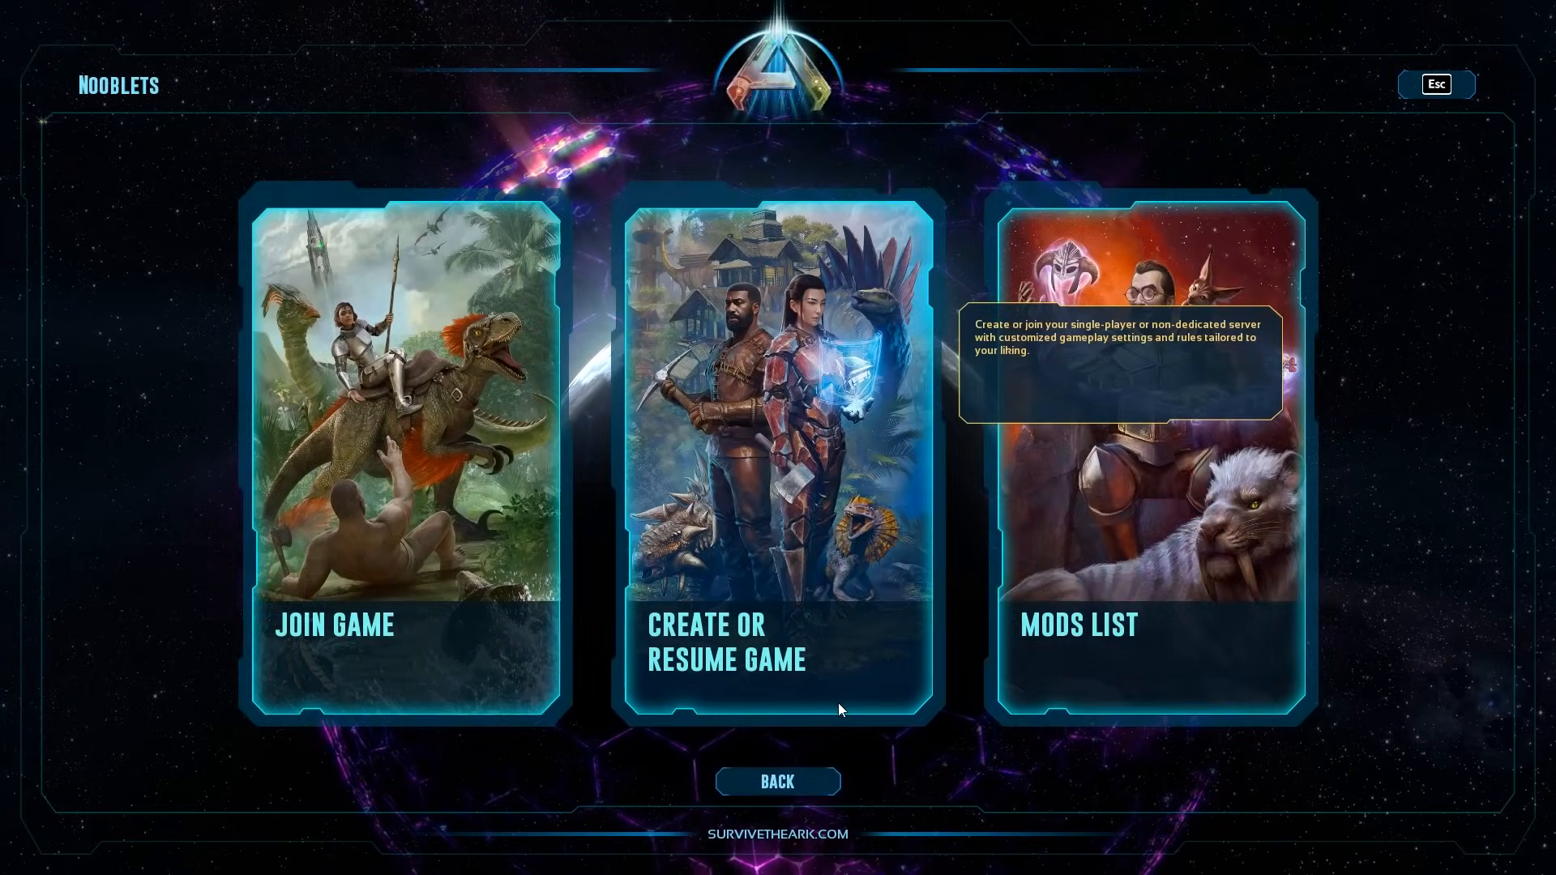
left_click(439, 536)
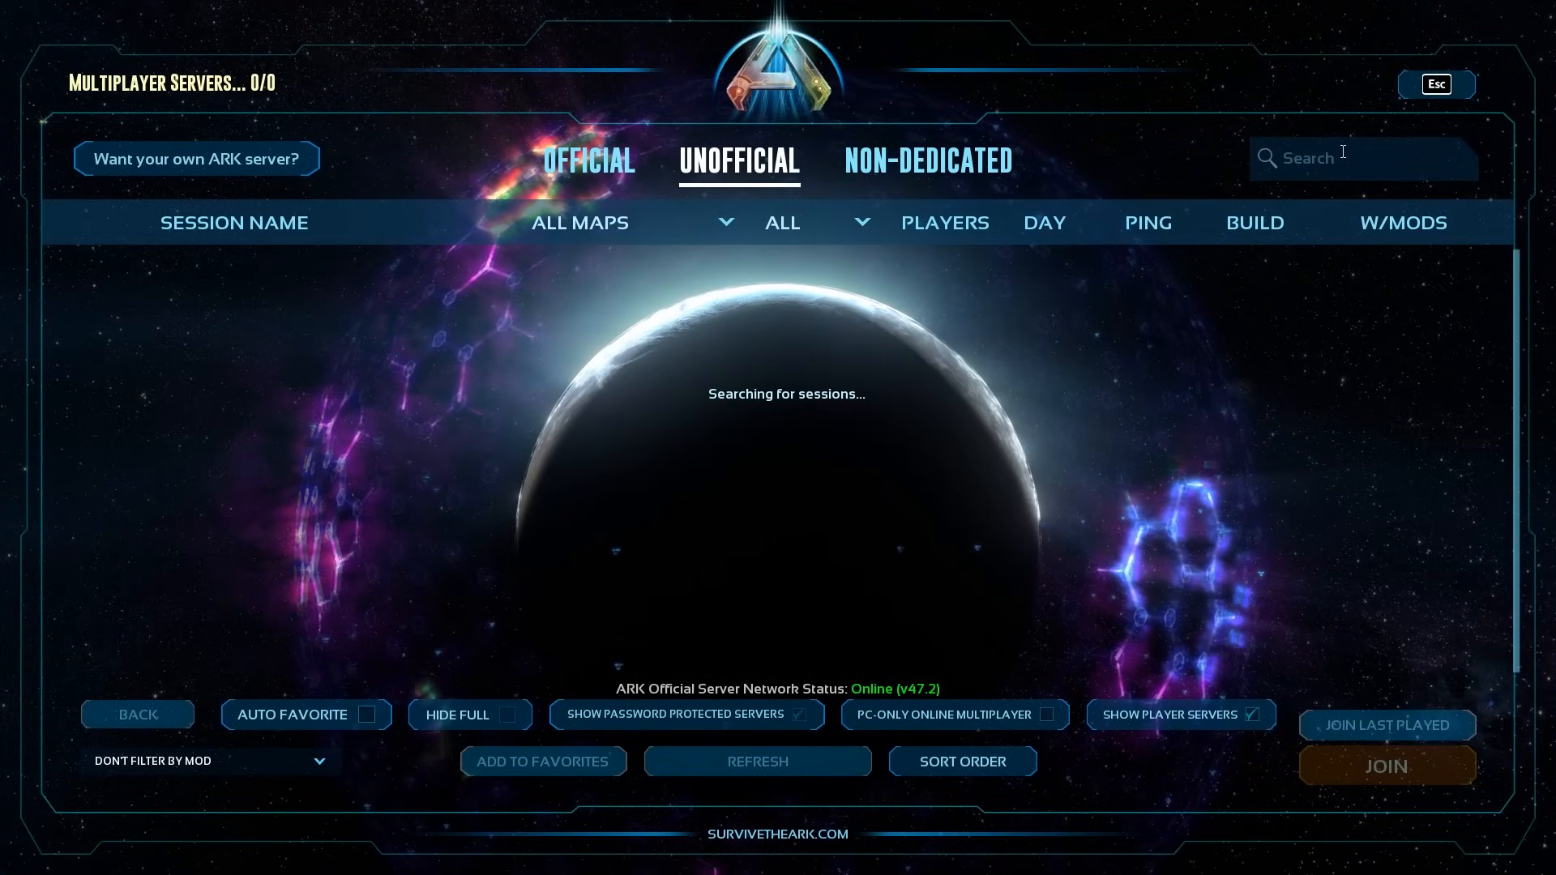
type("noo")
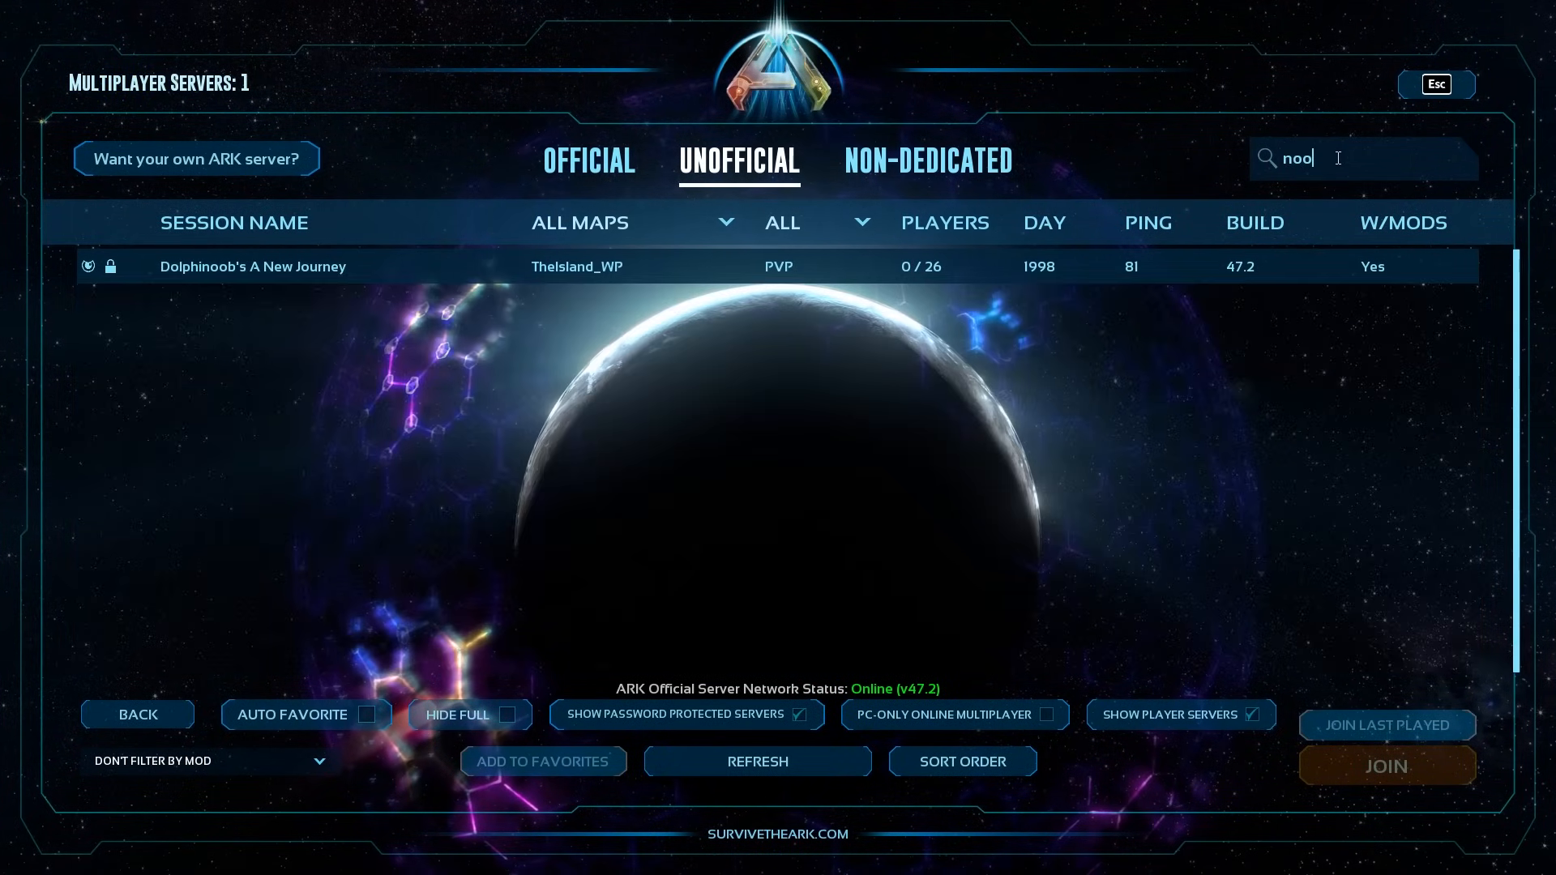
type("blets")
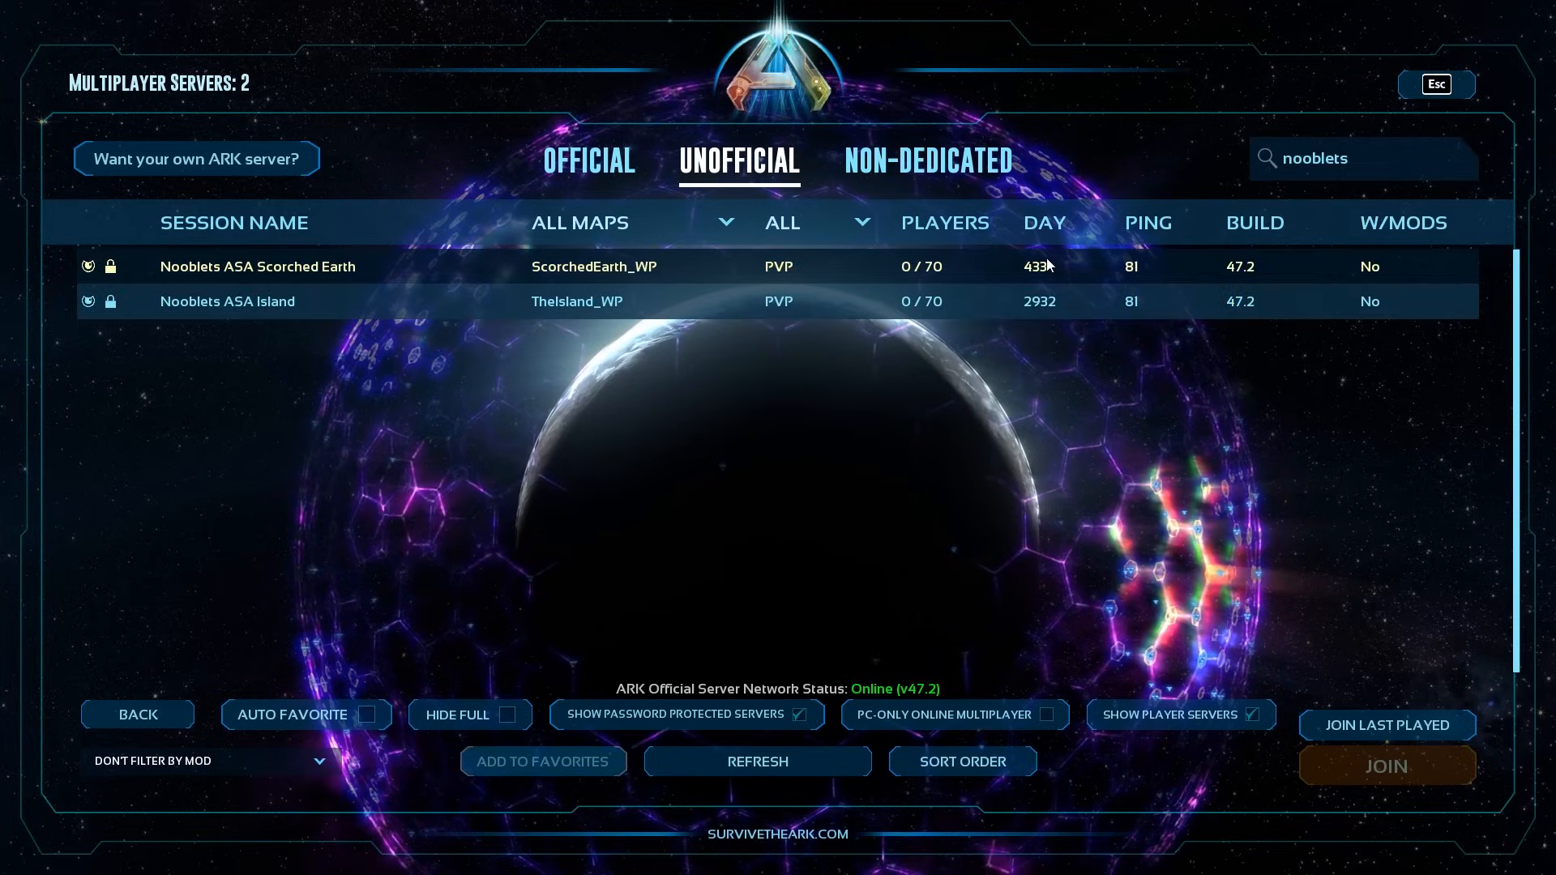
Join the Nooblets ASA Island server with its password and walk forward in-game.
double_click(1032, 301)
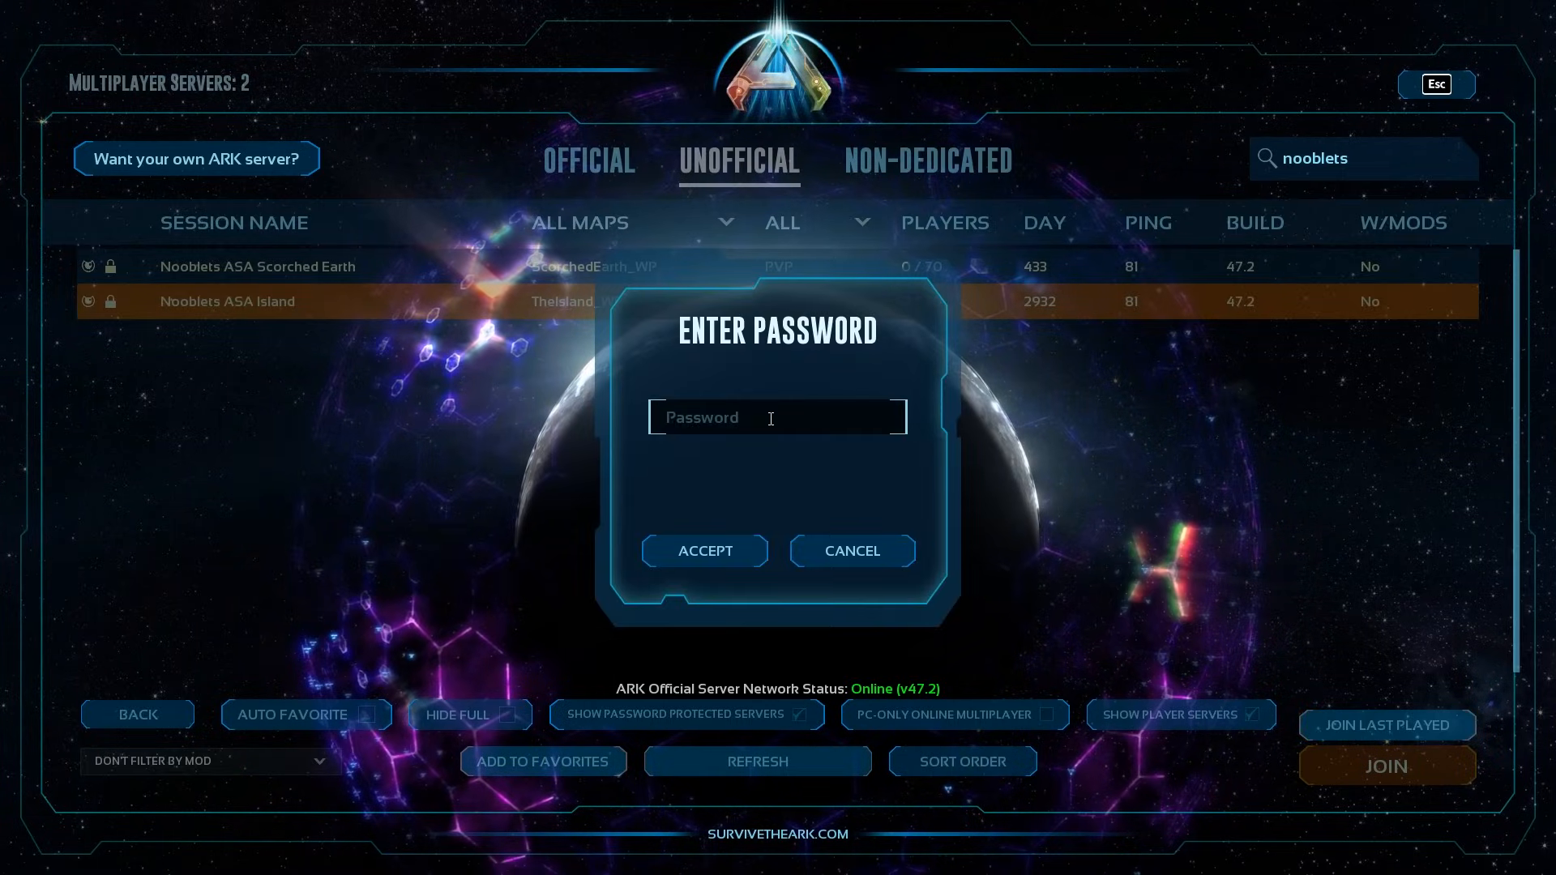
left_click(771, 418)
key("ctrl+v")
left_click(672, 551)
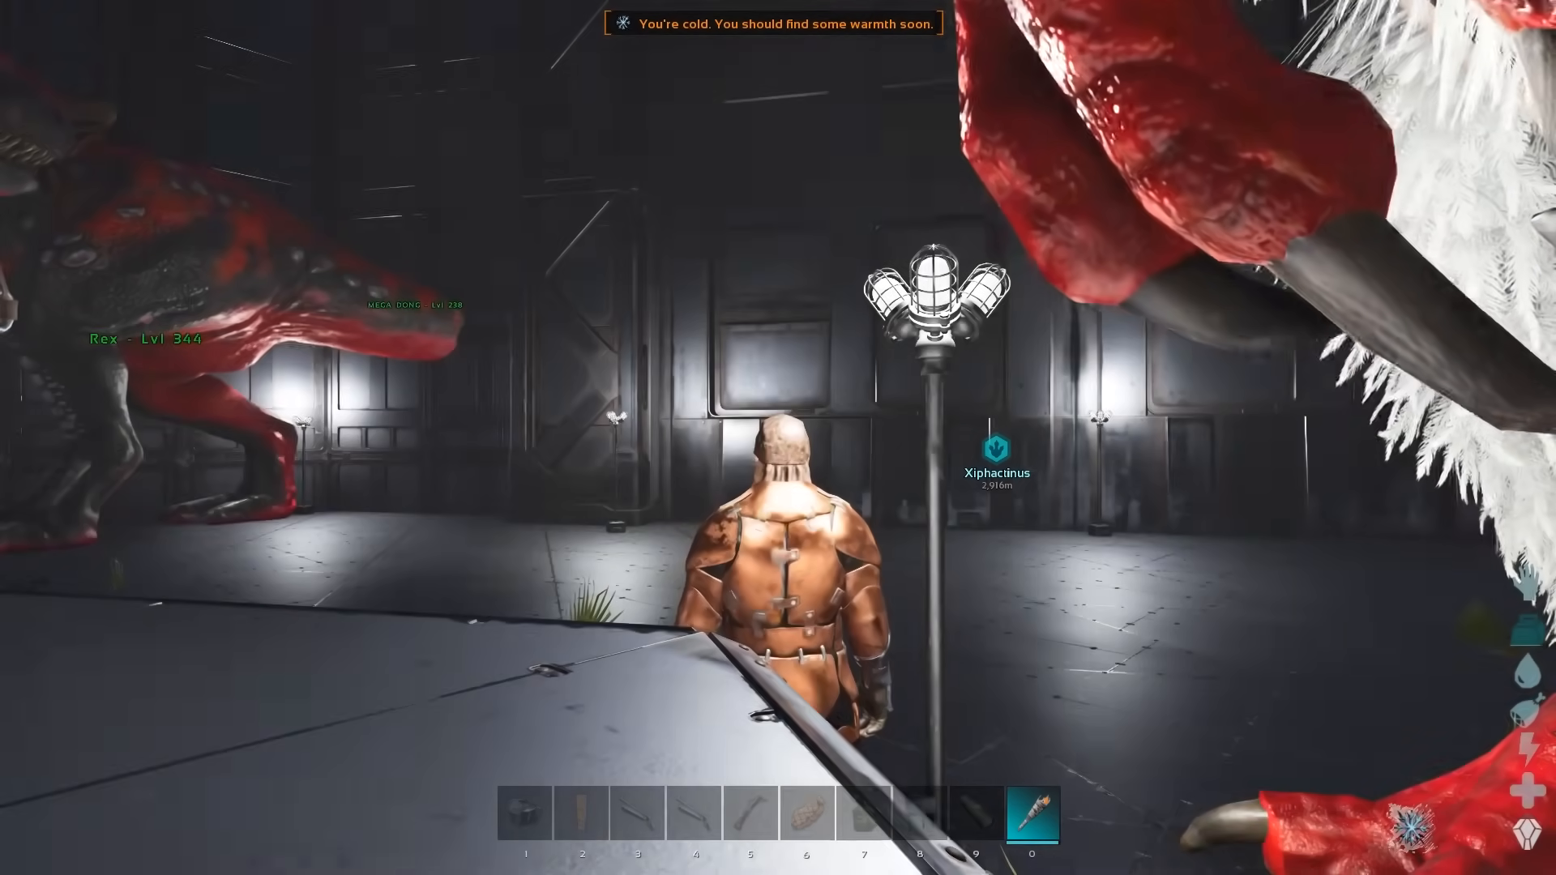
key("w")
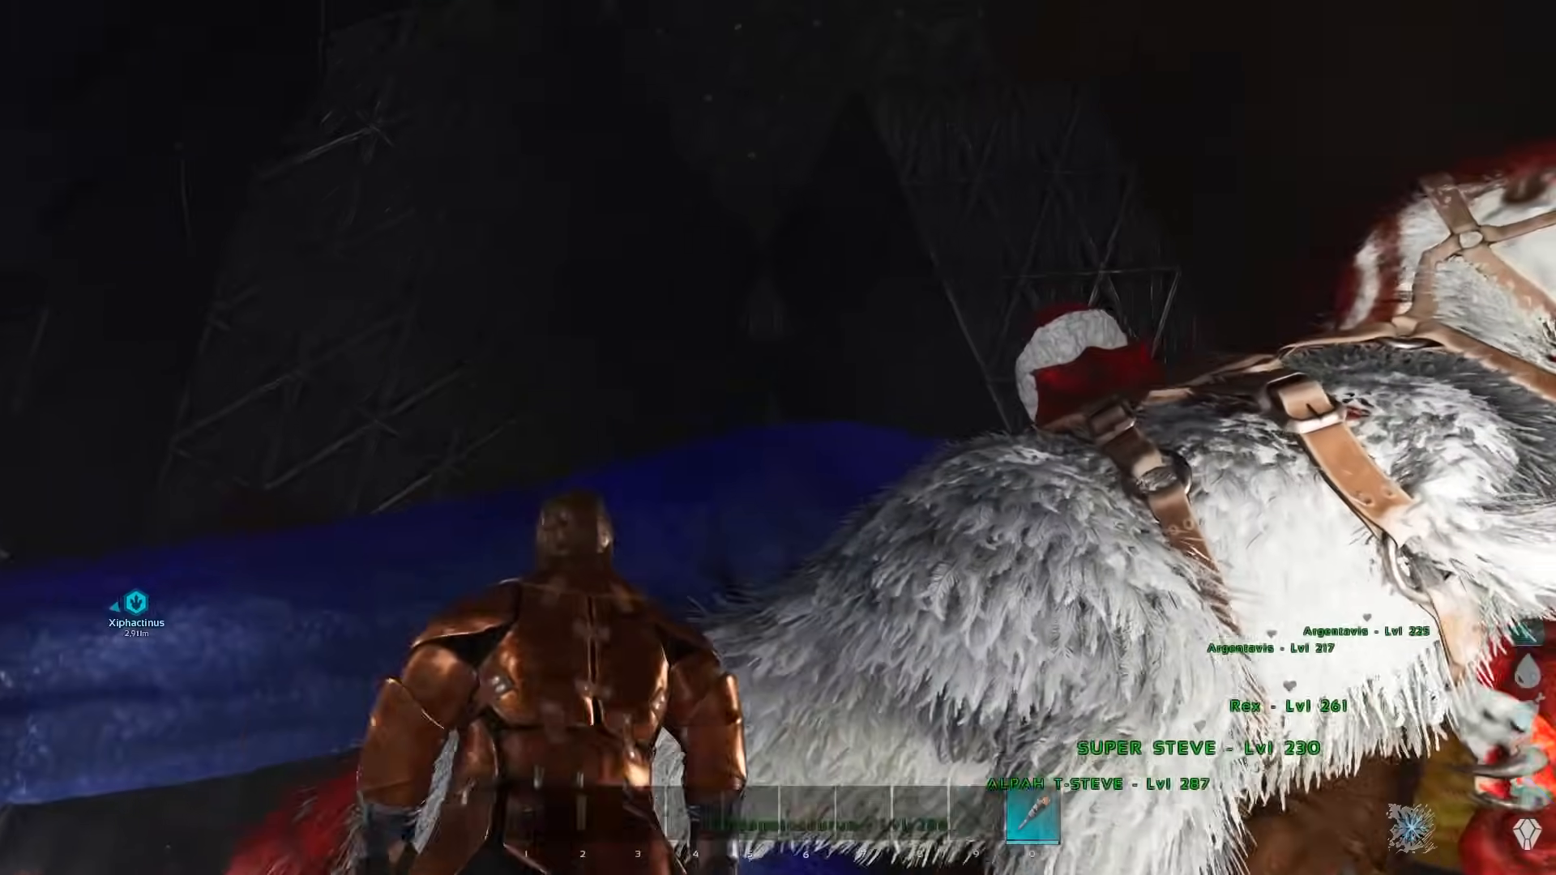
key("w")
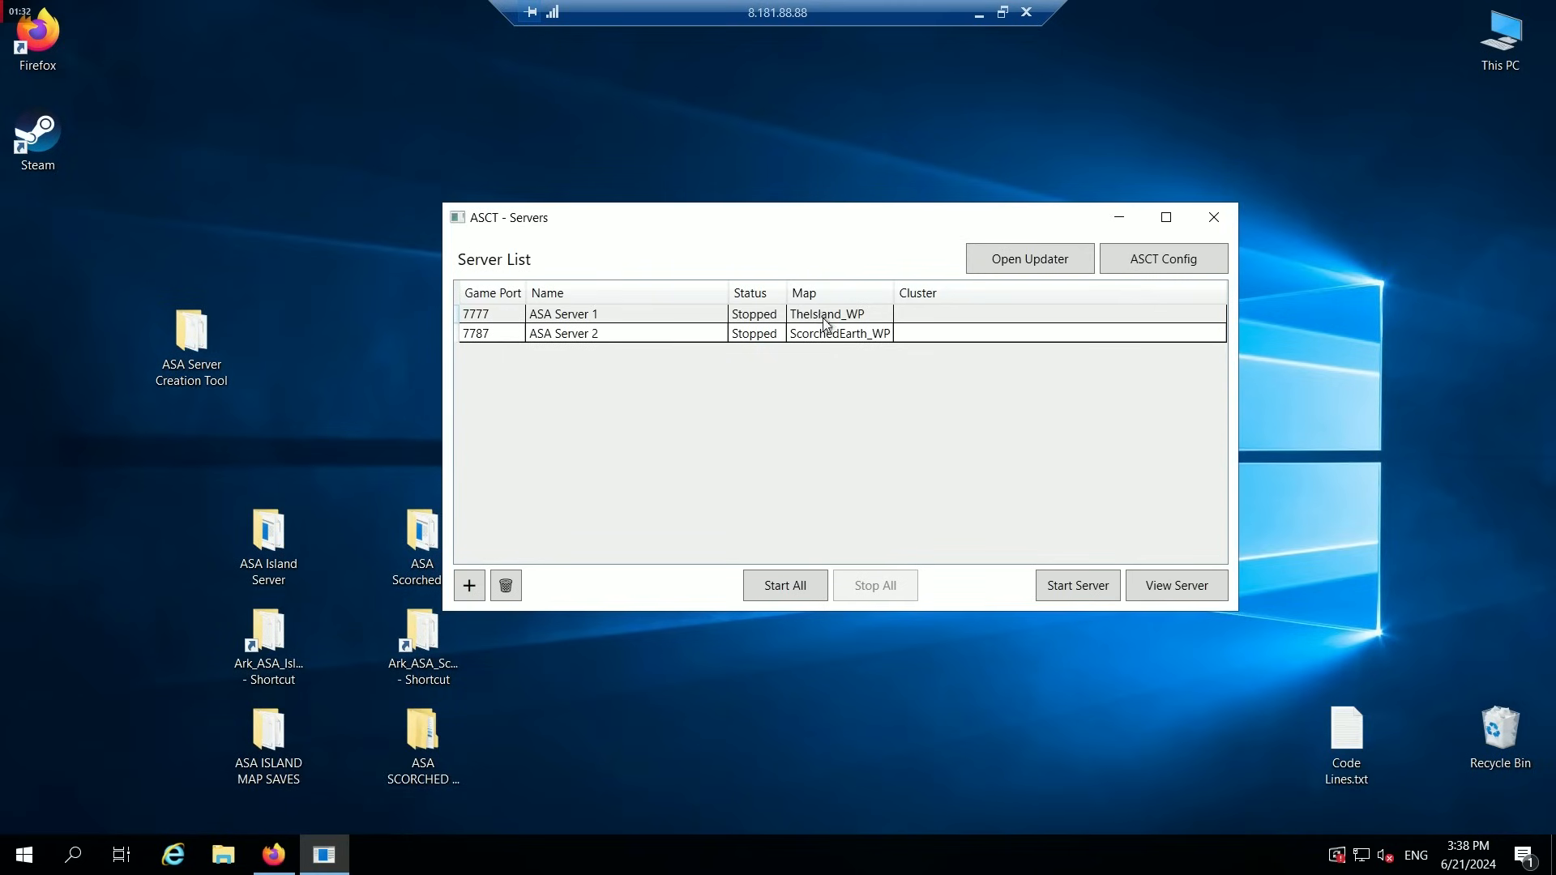
Select ASA Server 1, open ASCT's global configuration, and briefly inspect the tool's folder.
left_click(822, 315)
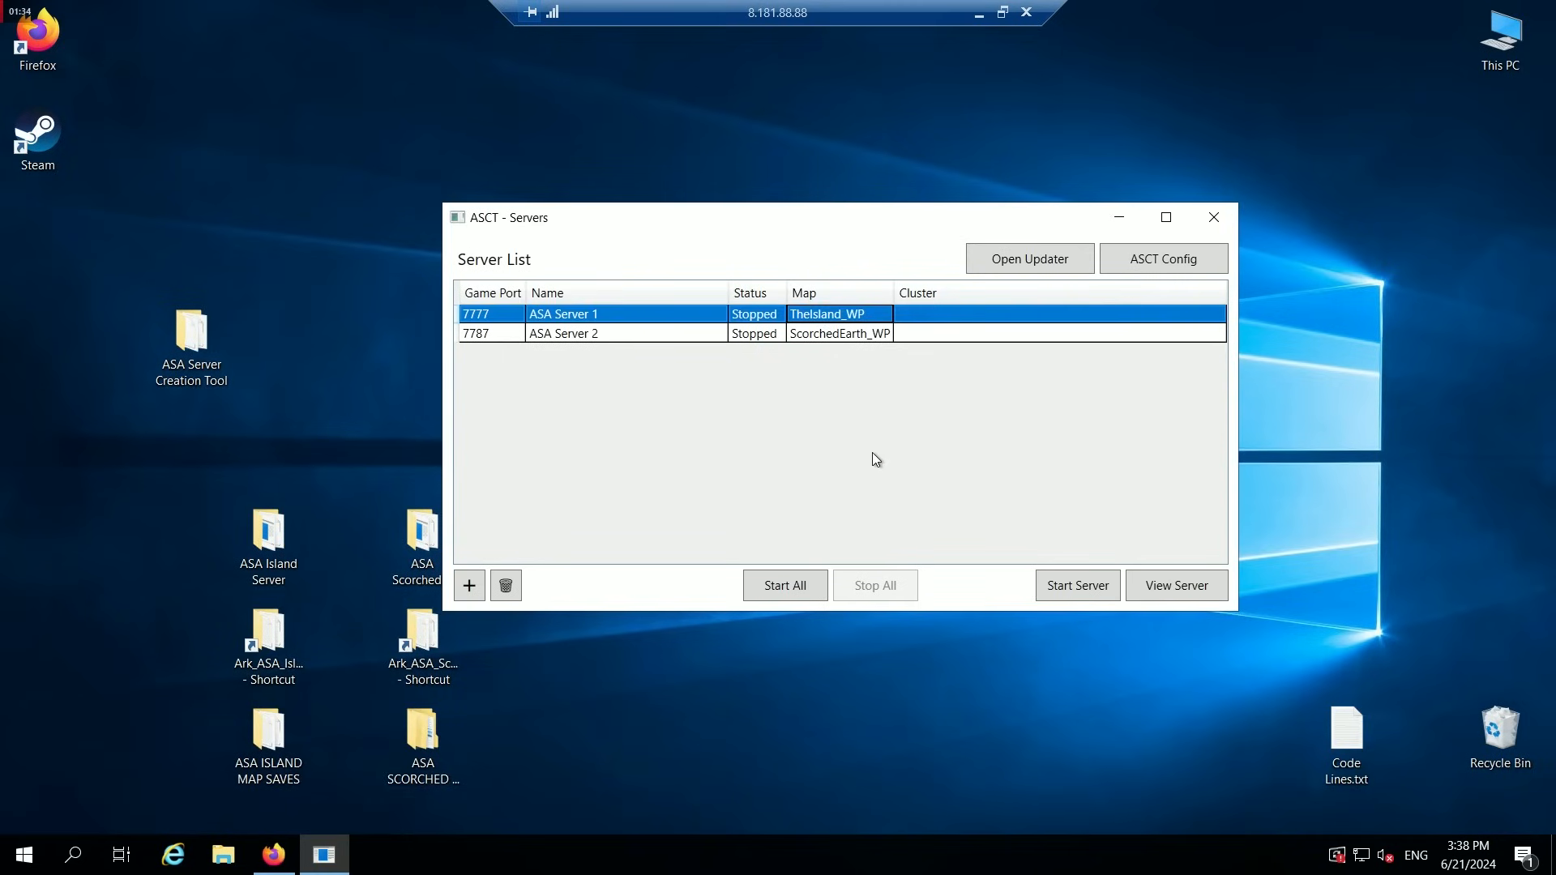
left_click(1146, 259)
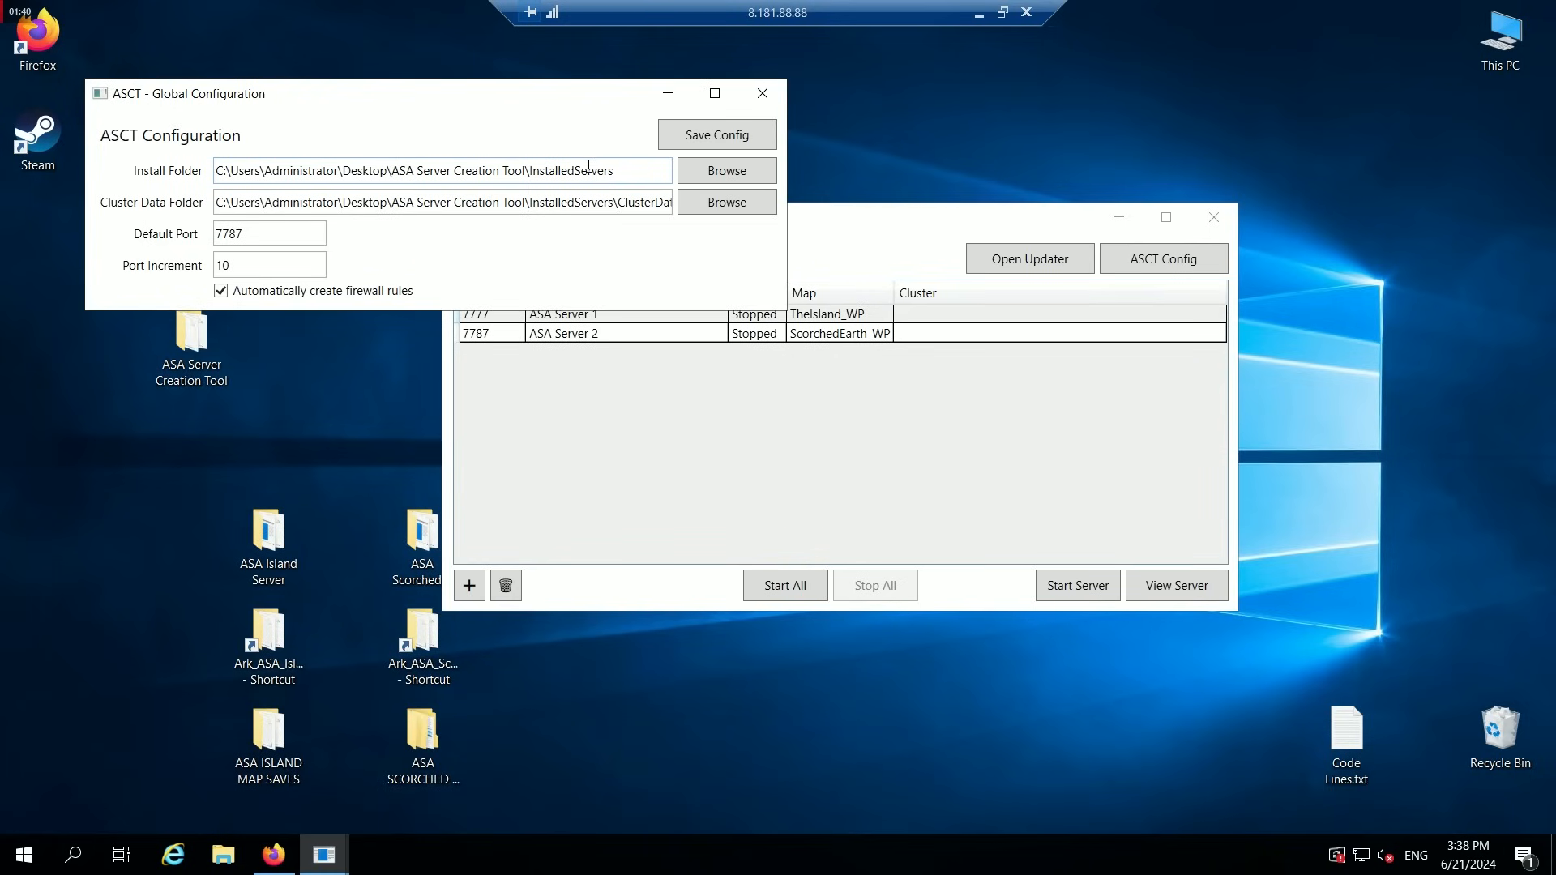
double_click(185, 347)
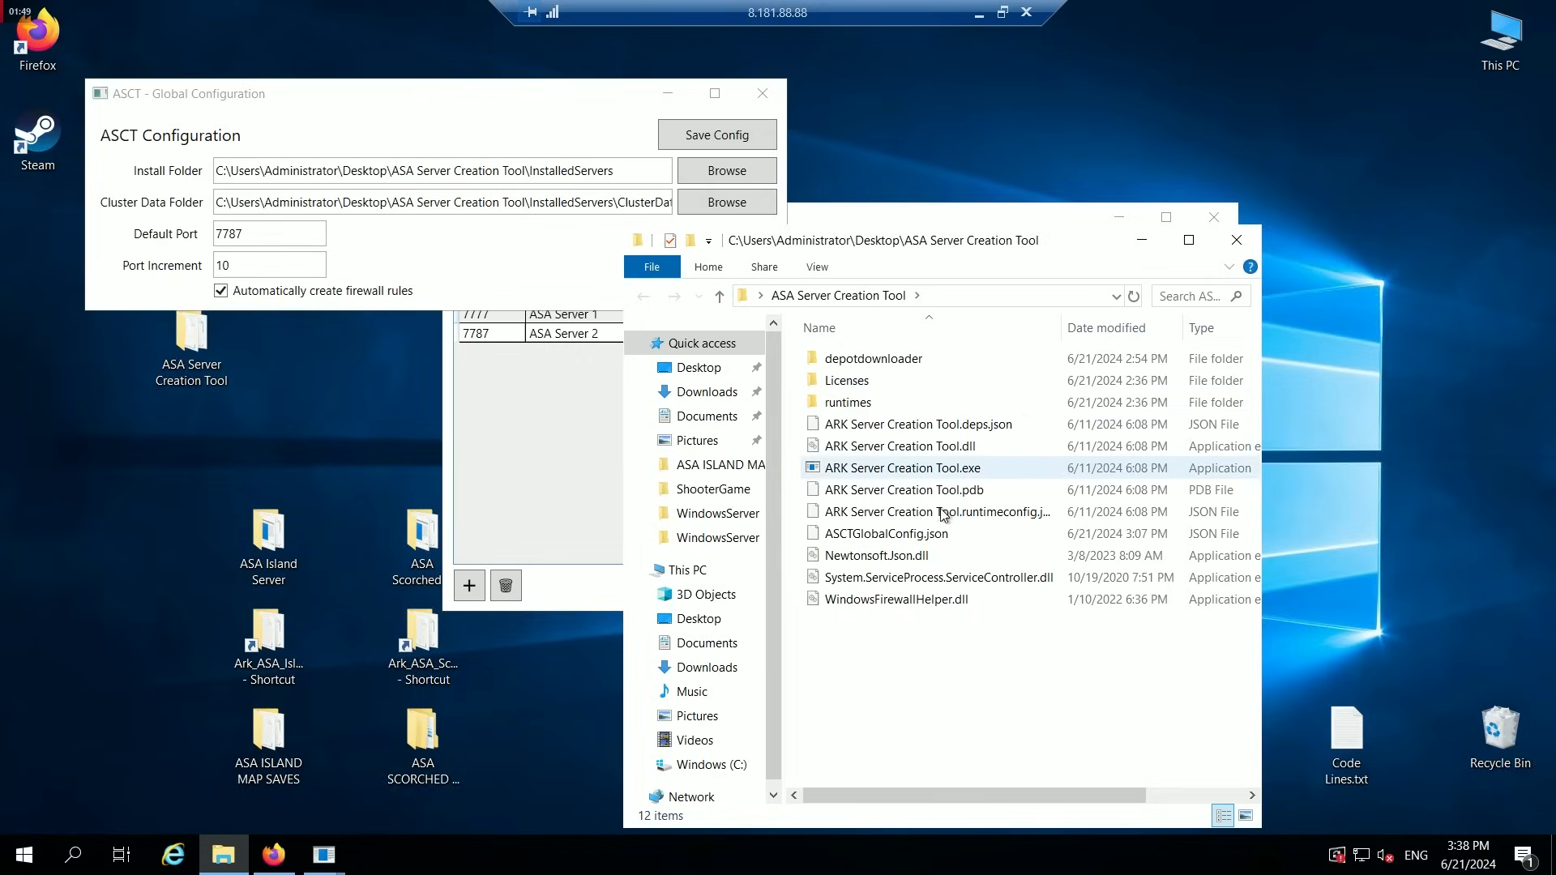
left_click(1236, 244)
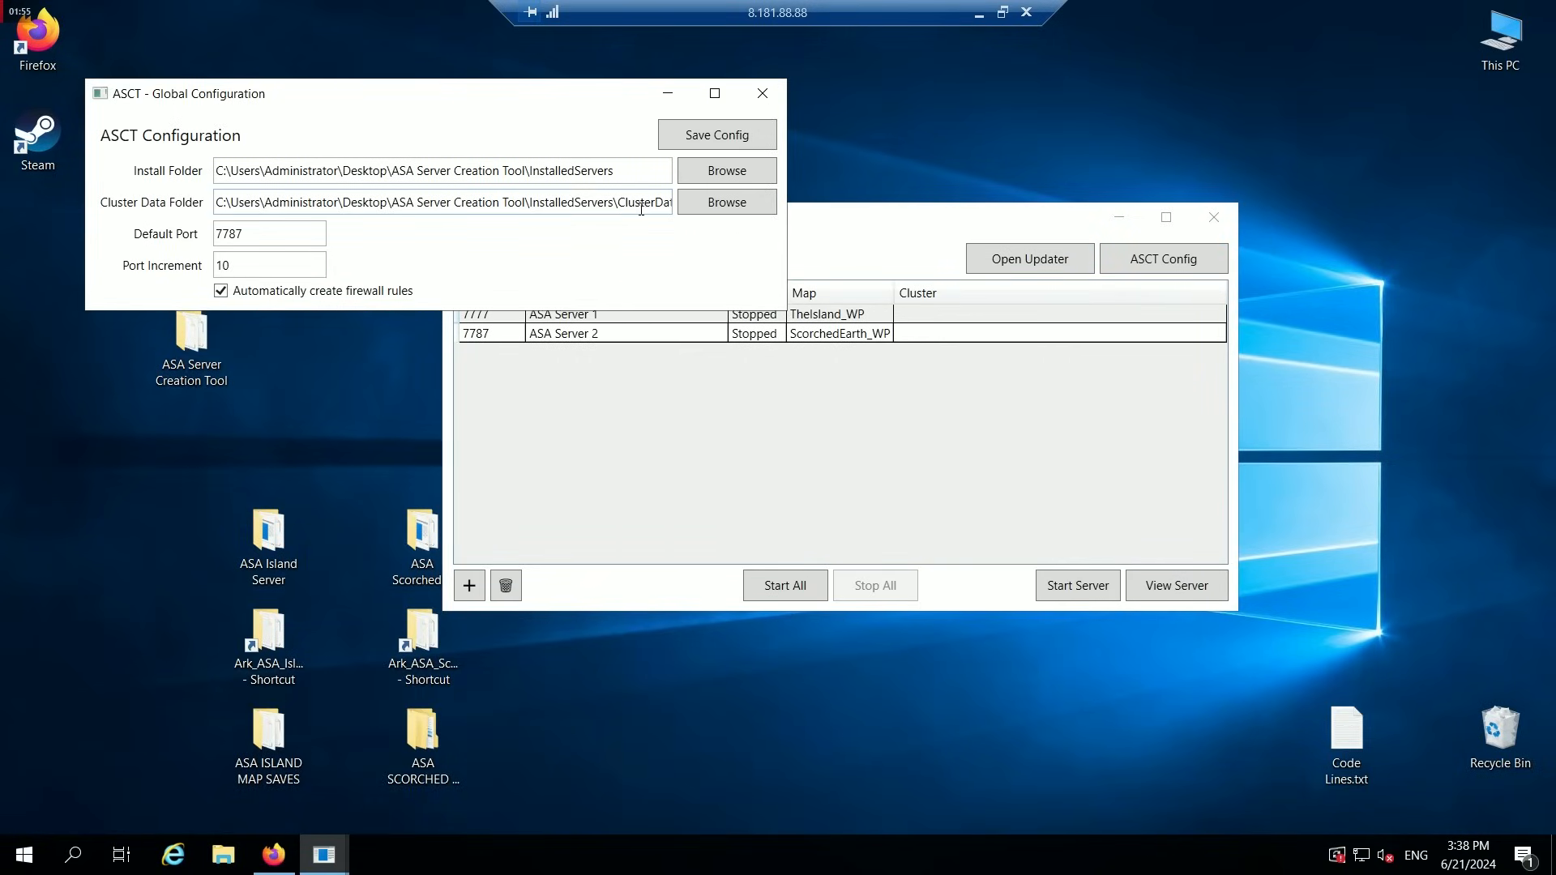
Set the Cluster Data Folder to C:\ClusterData and save the global configuration.
left_click(697, 202)
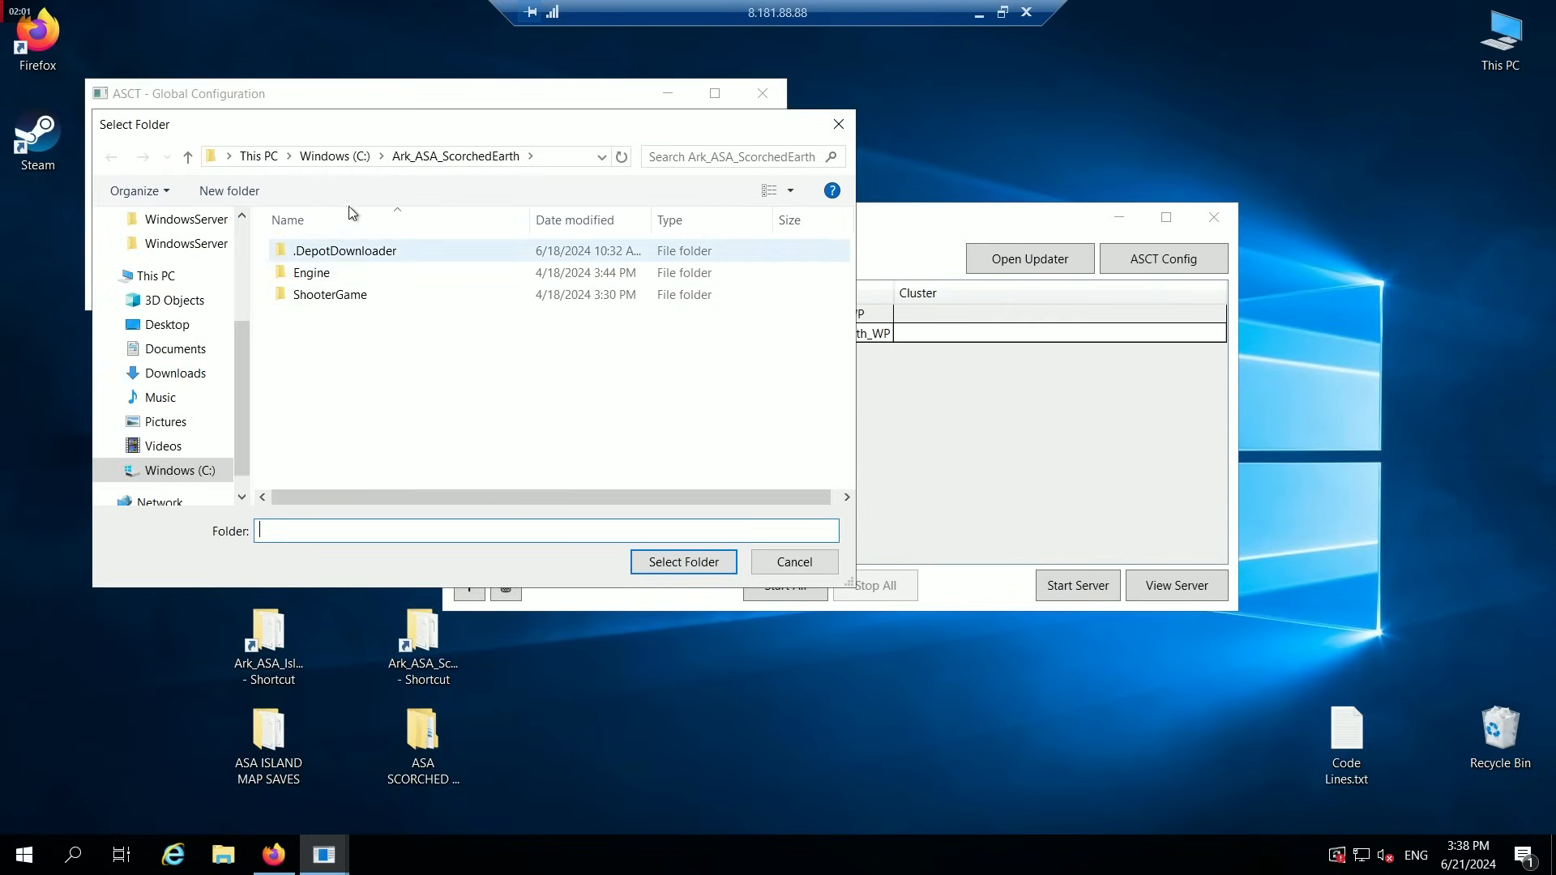
left_click(310, 163)
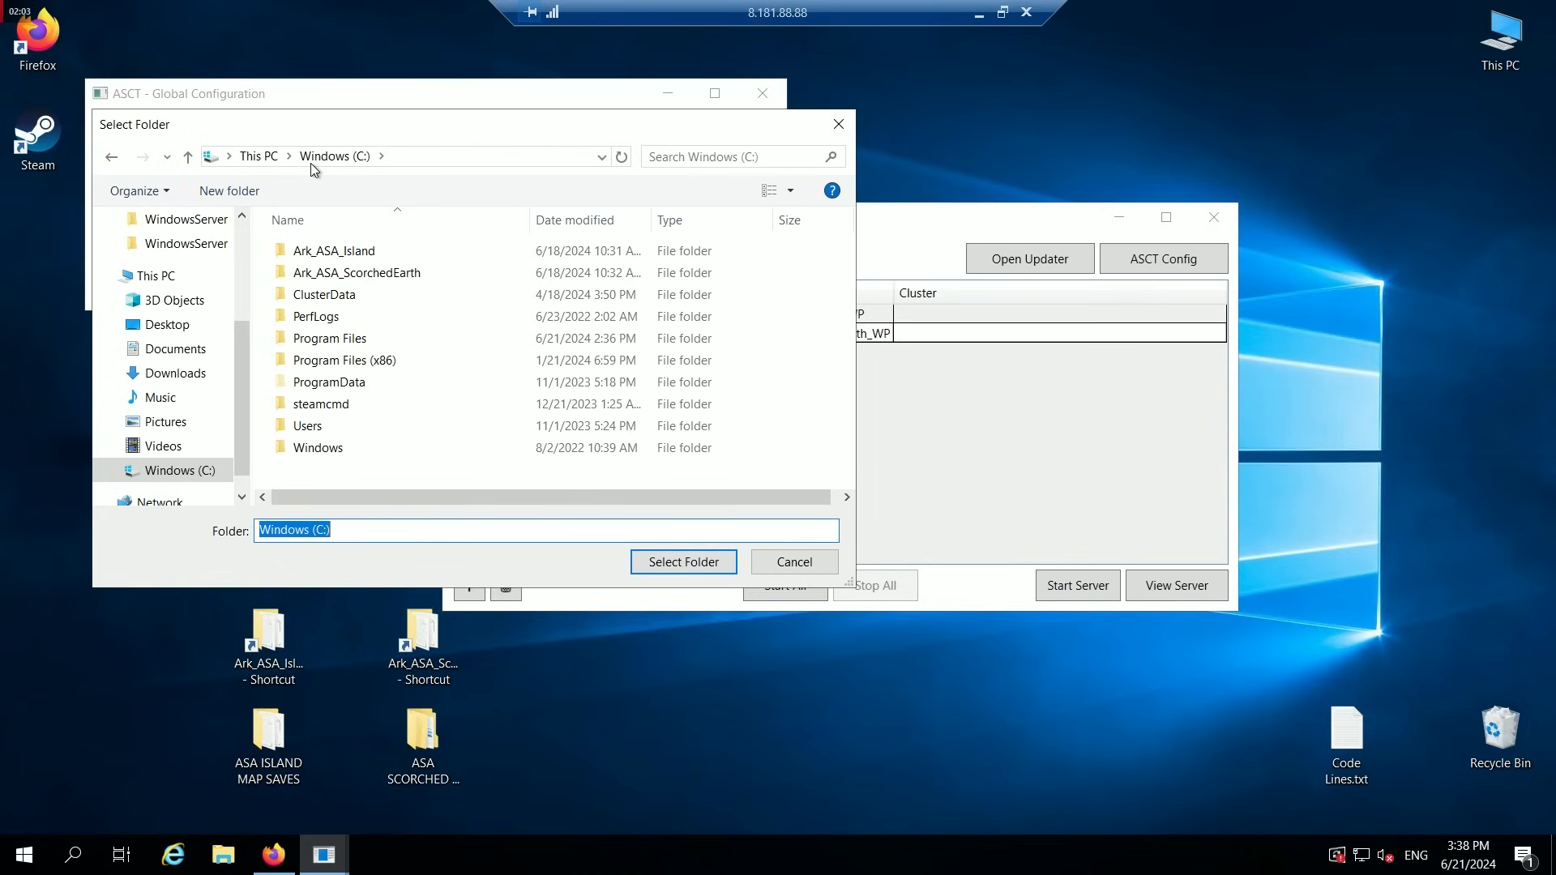
left_click(329, 297)
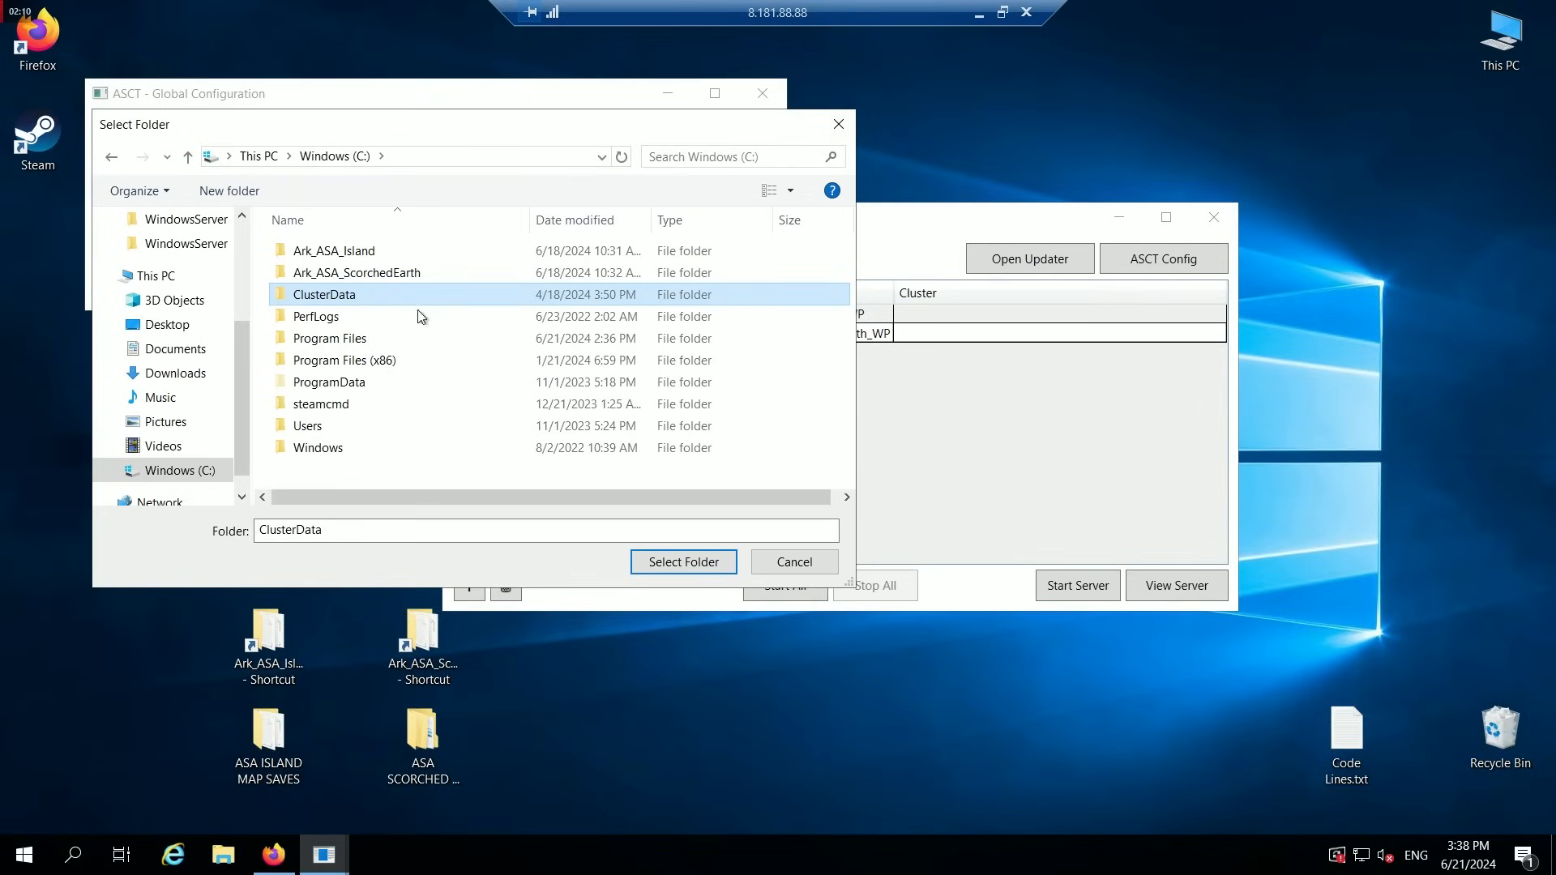
left_click(679, 569)
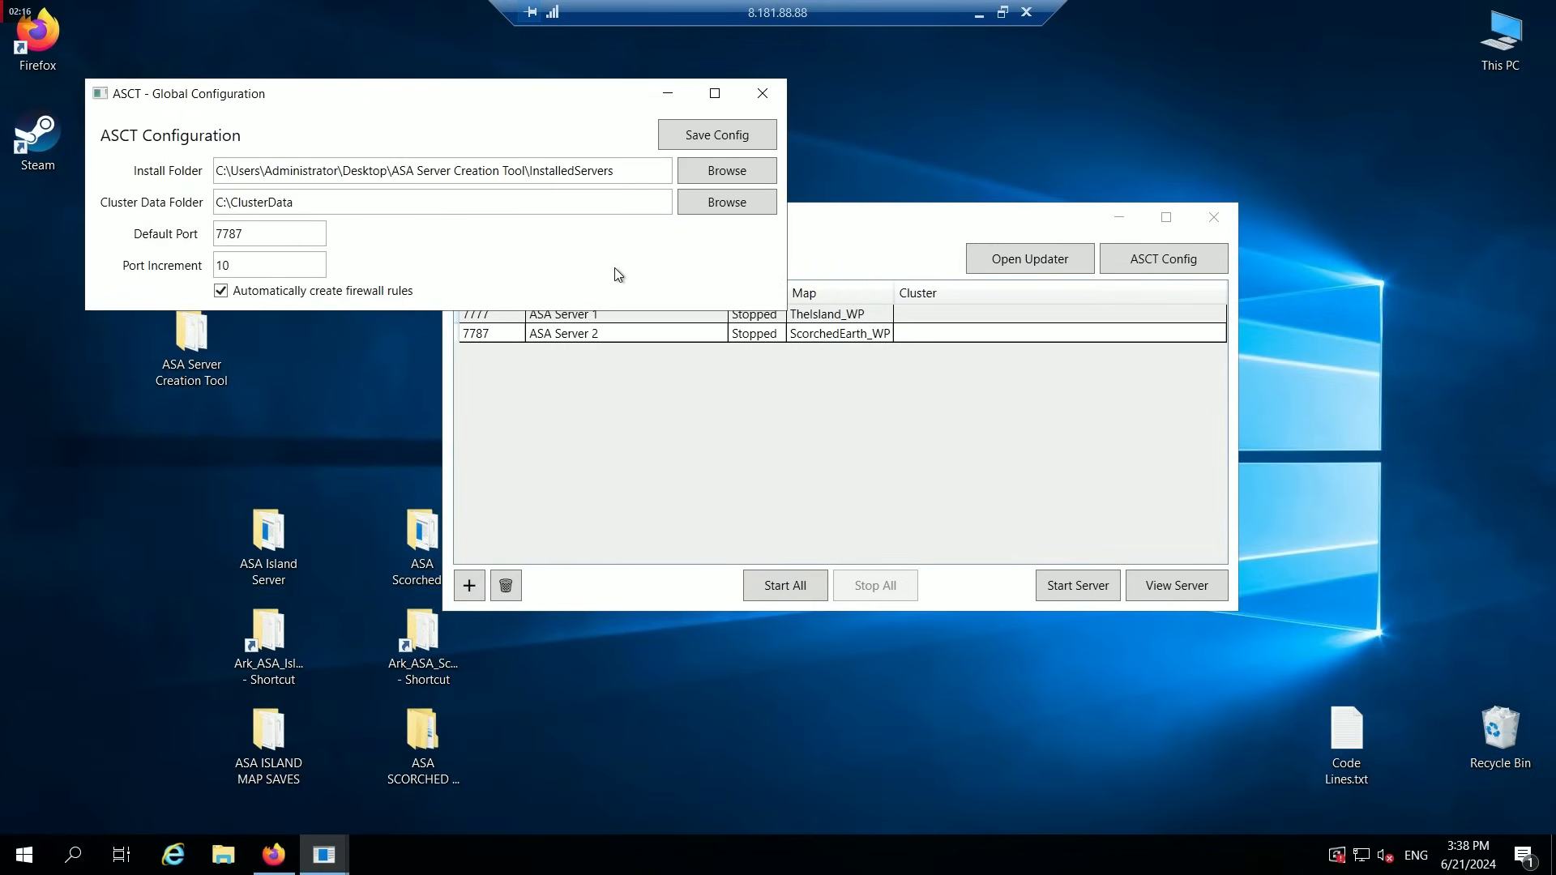
left_click(712, 136)
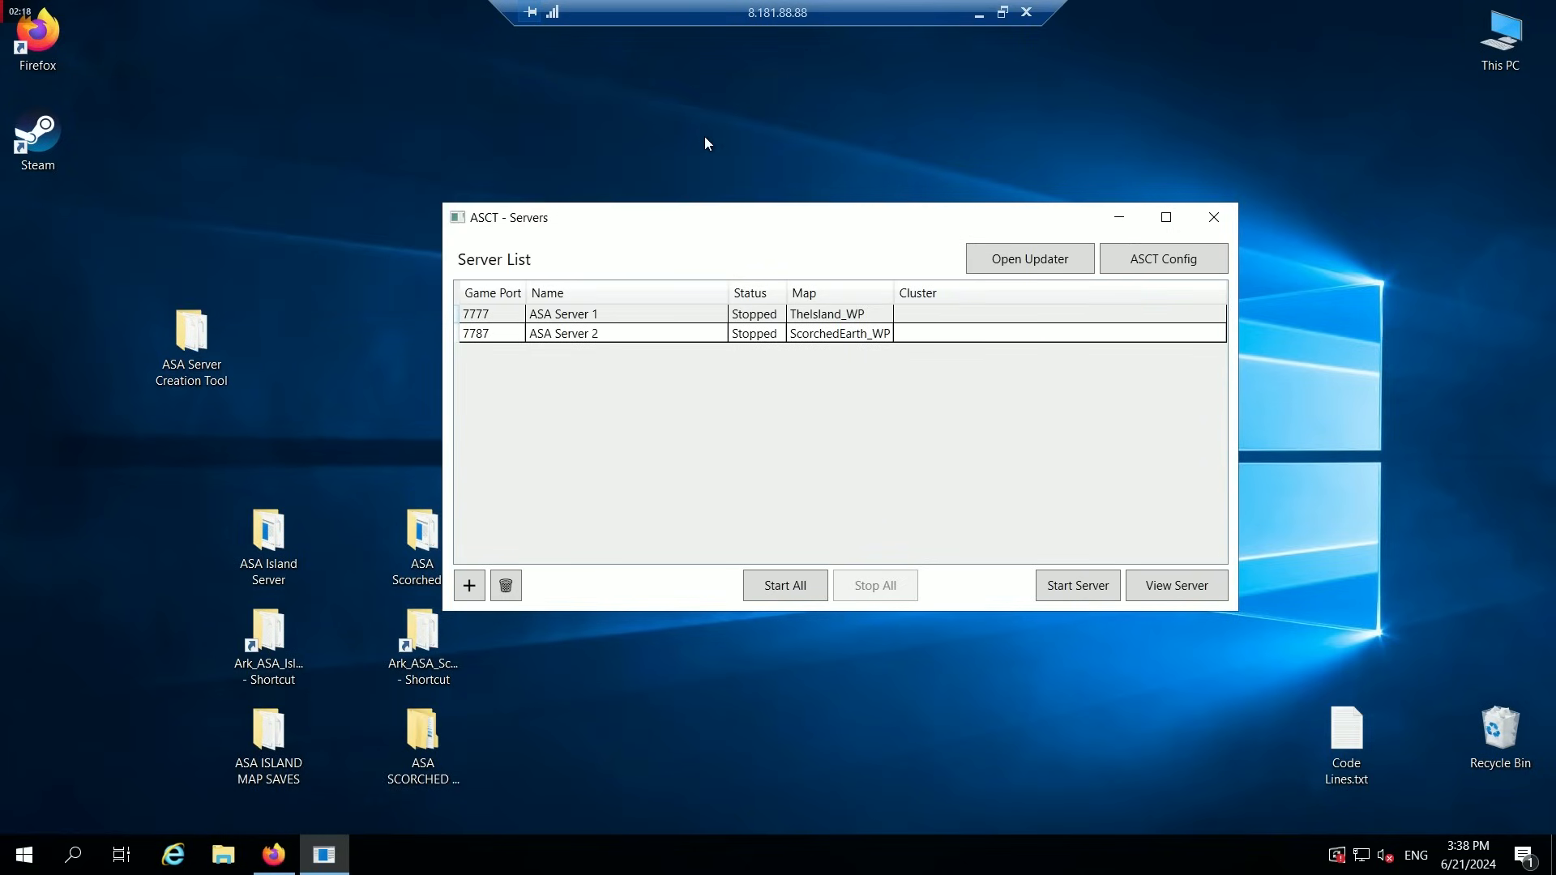
Recheck and resave the global configuration while switching between ASA Server 1 and ASA Server 2.
left_click(768, 320)
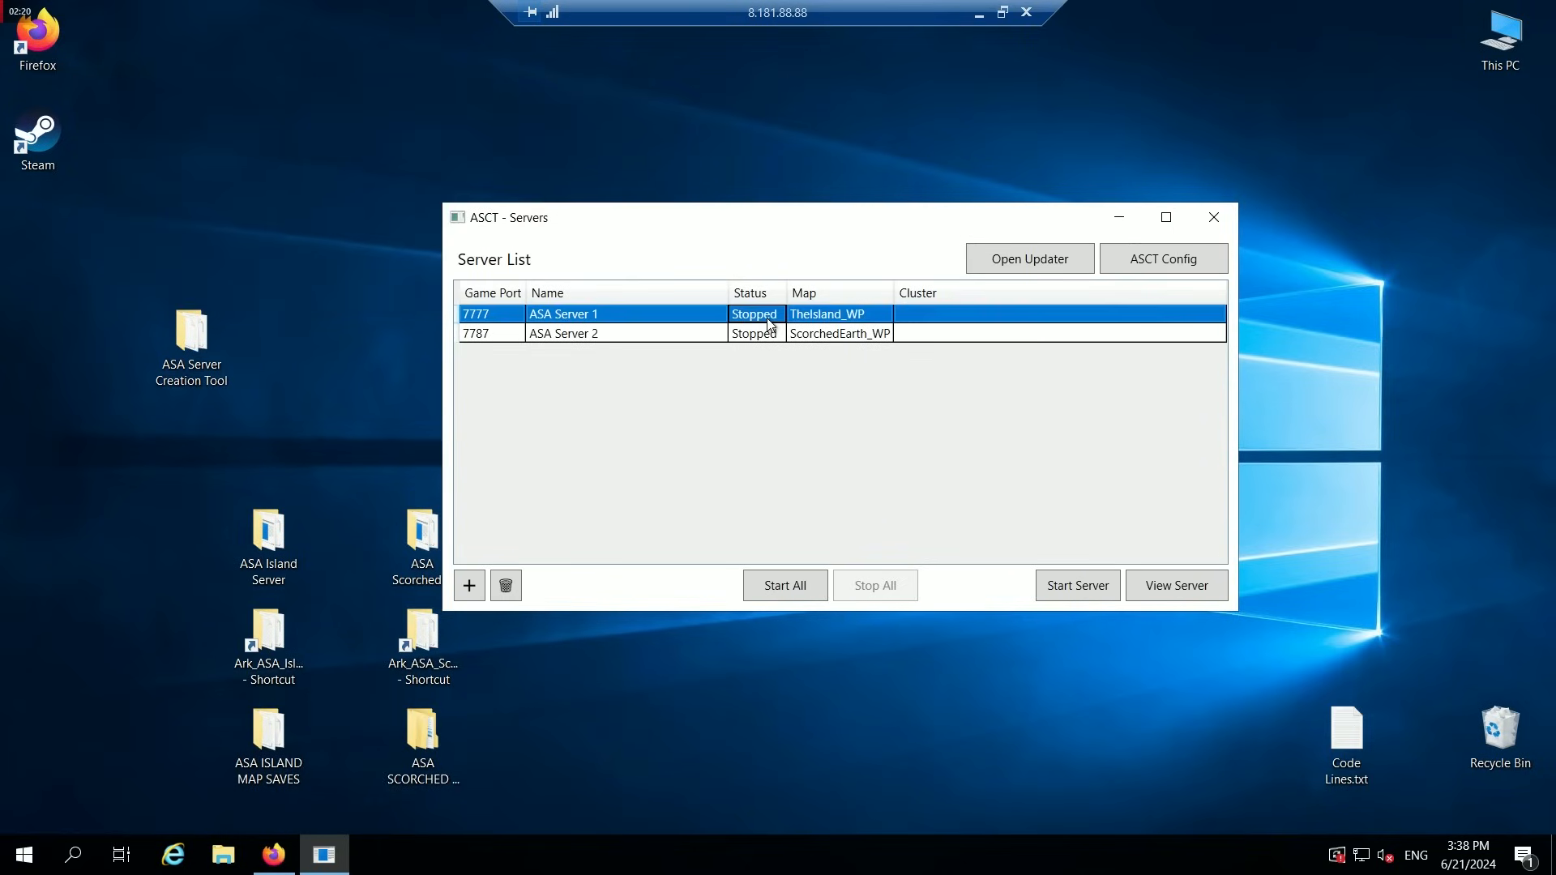
left_click(1145, 261)
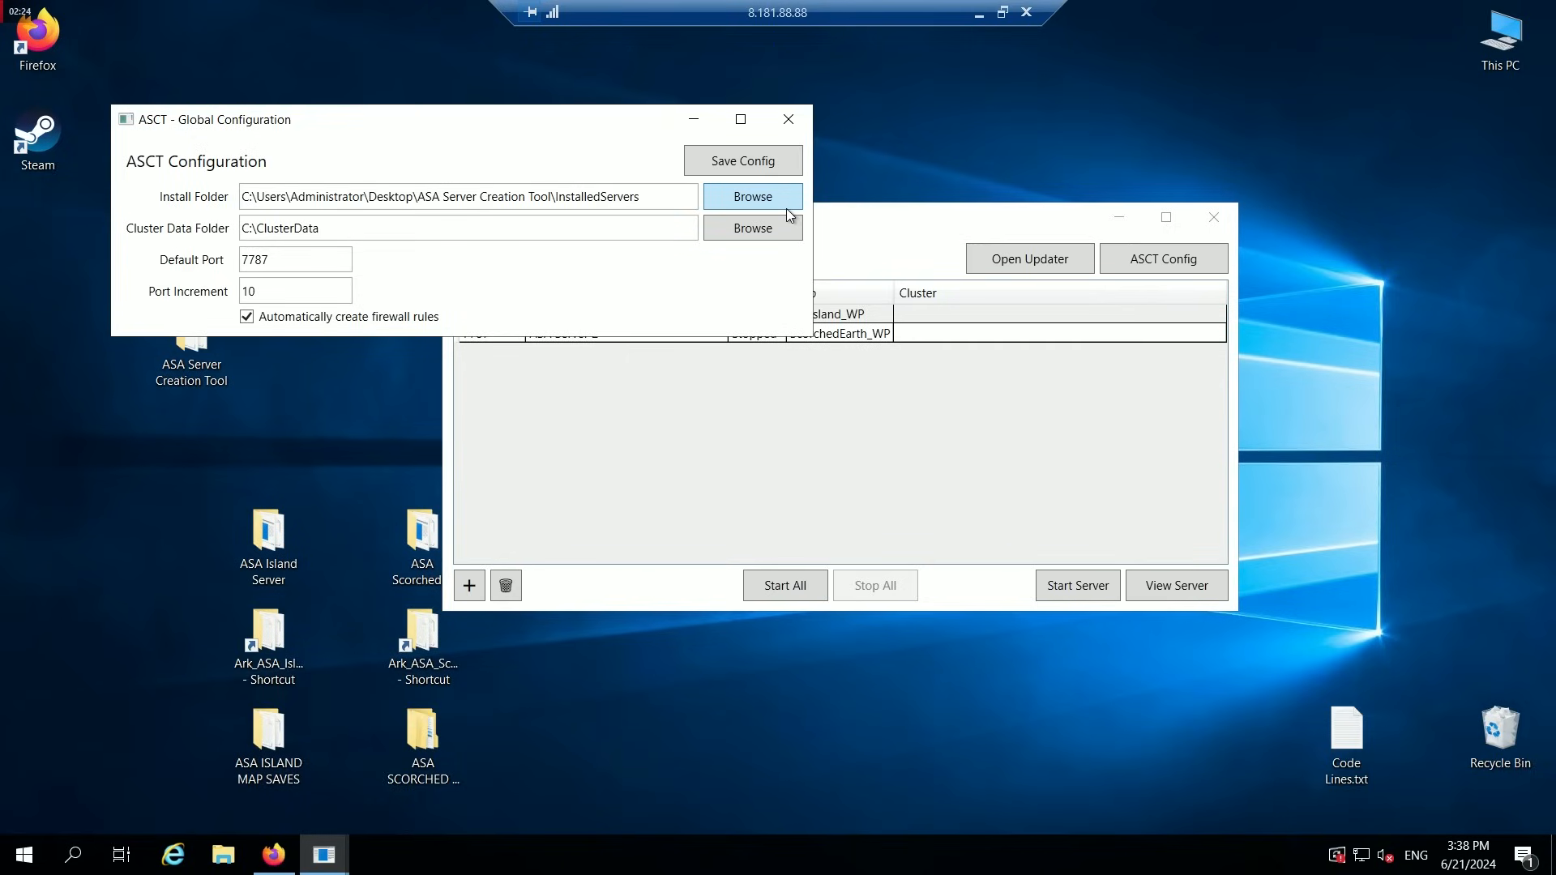
left_click(788, 122)
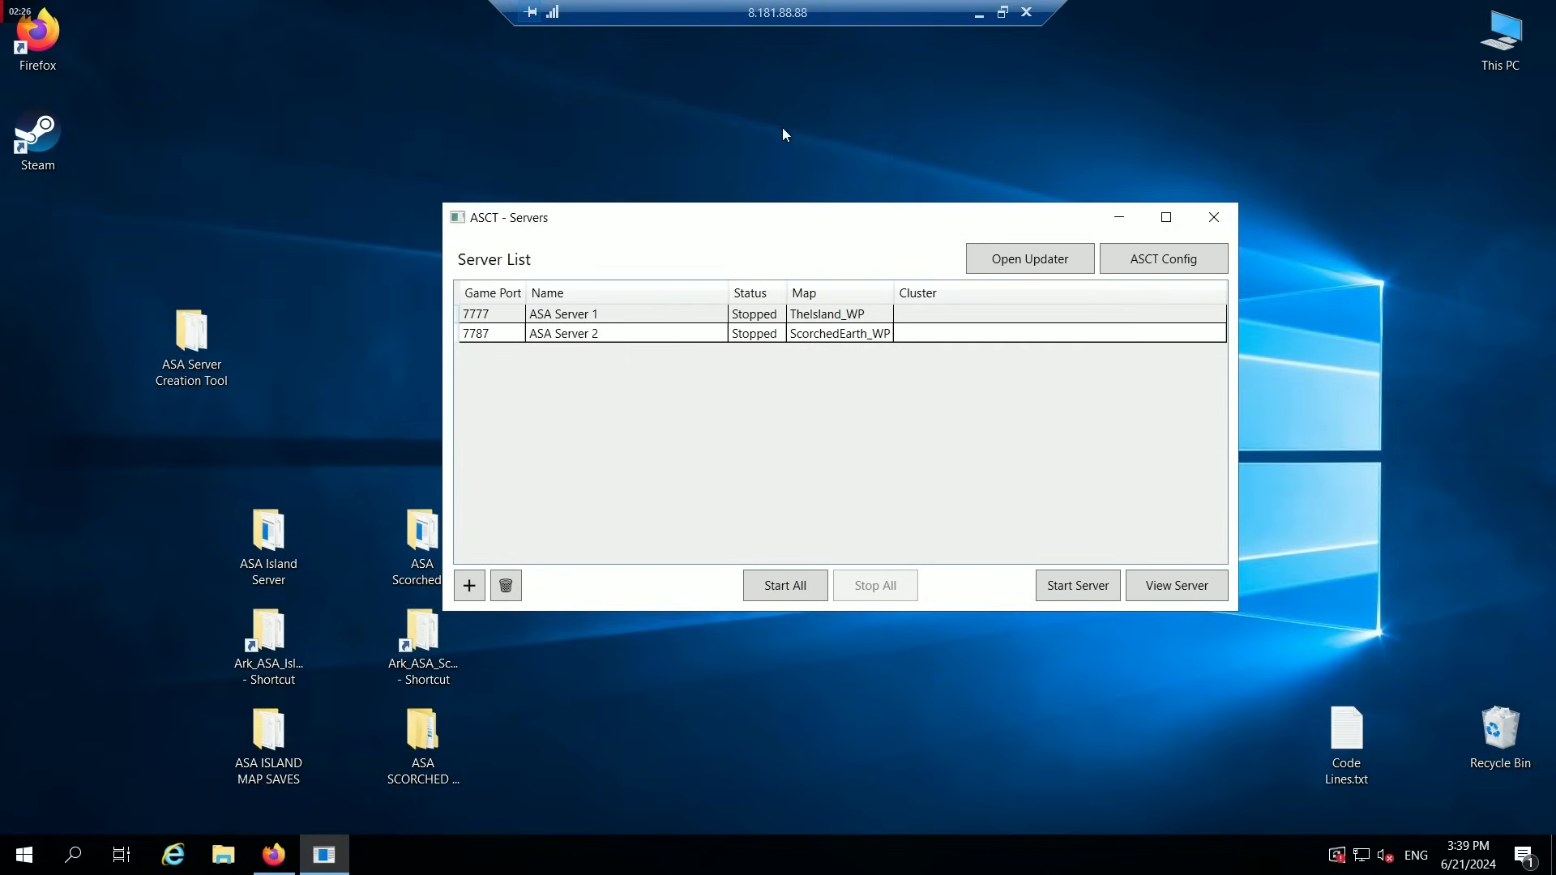
left_click(800, 330)
left_click(1163, 268)
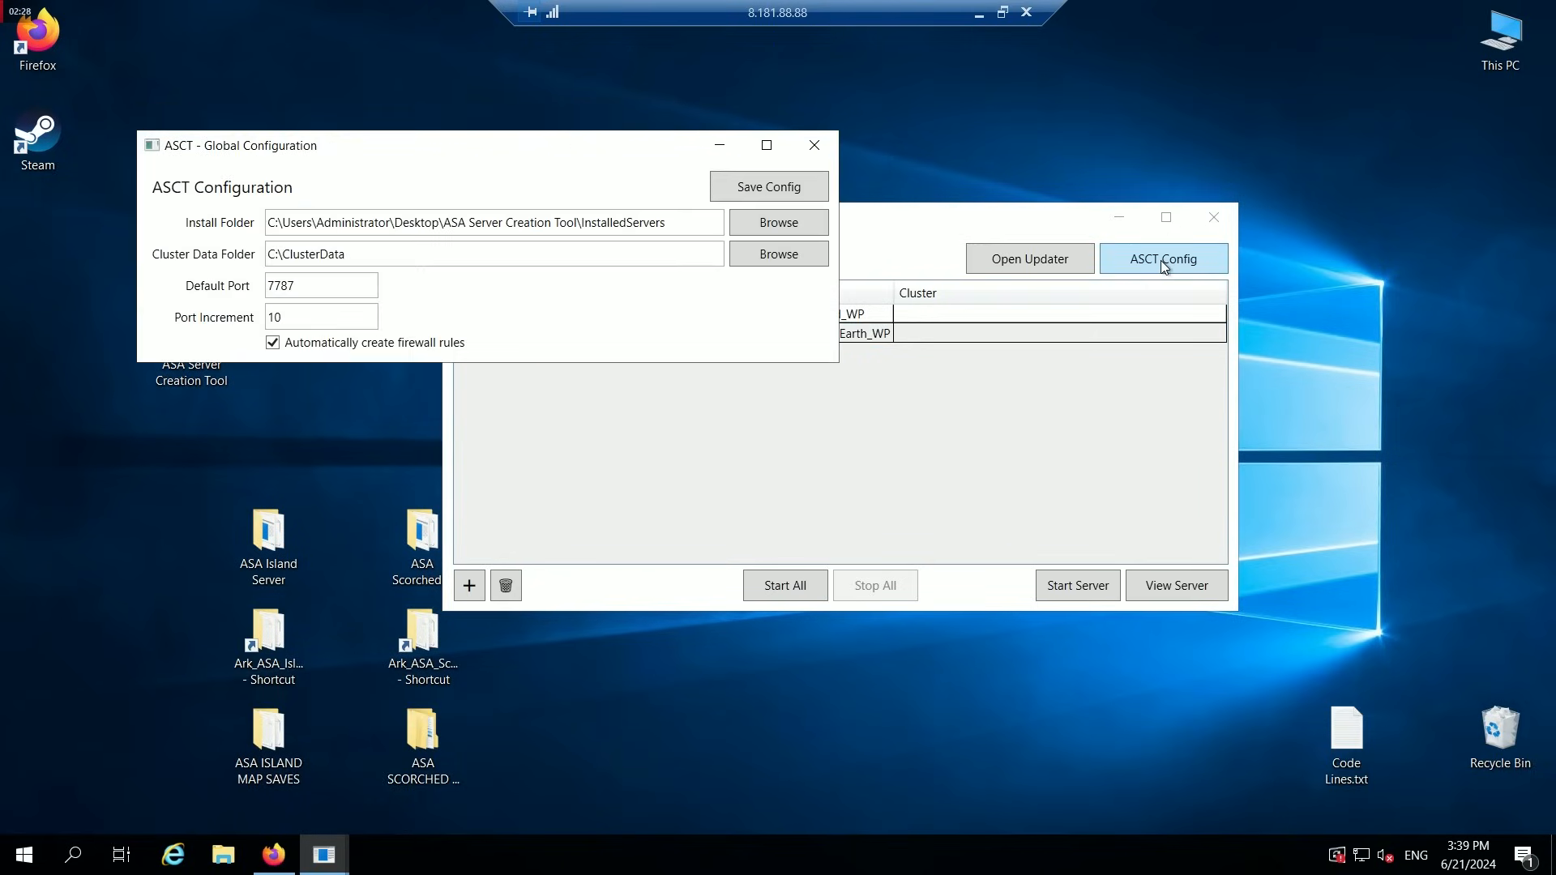
left_click(785, 188)
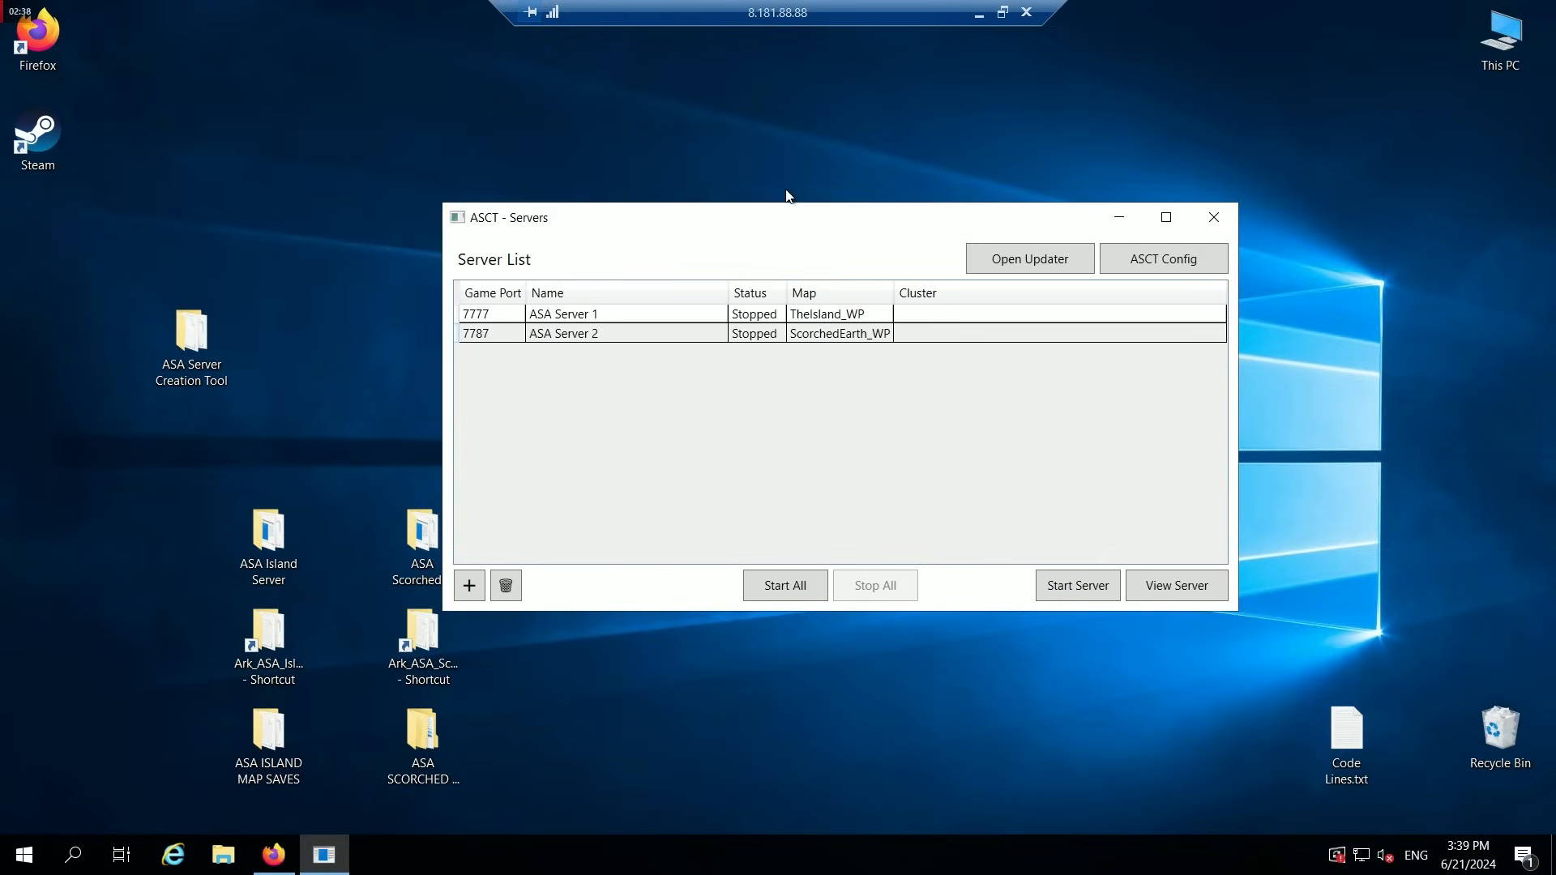
left_click(832, 336)
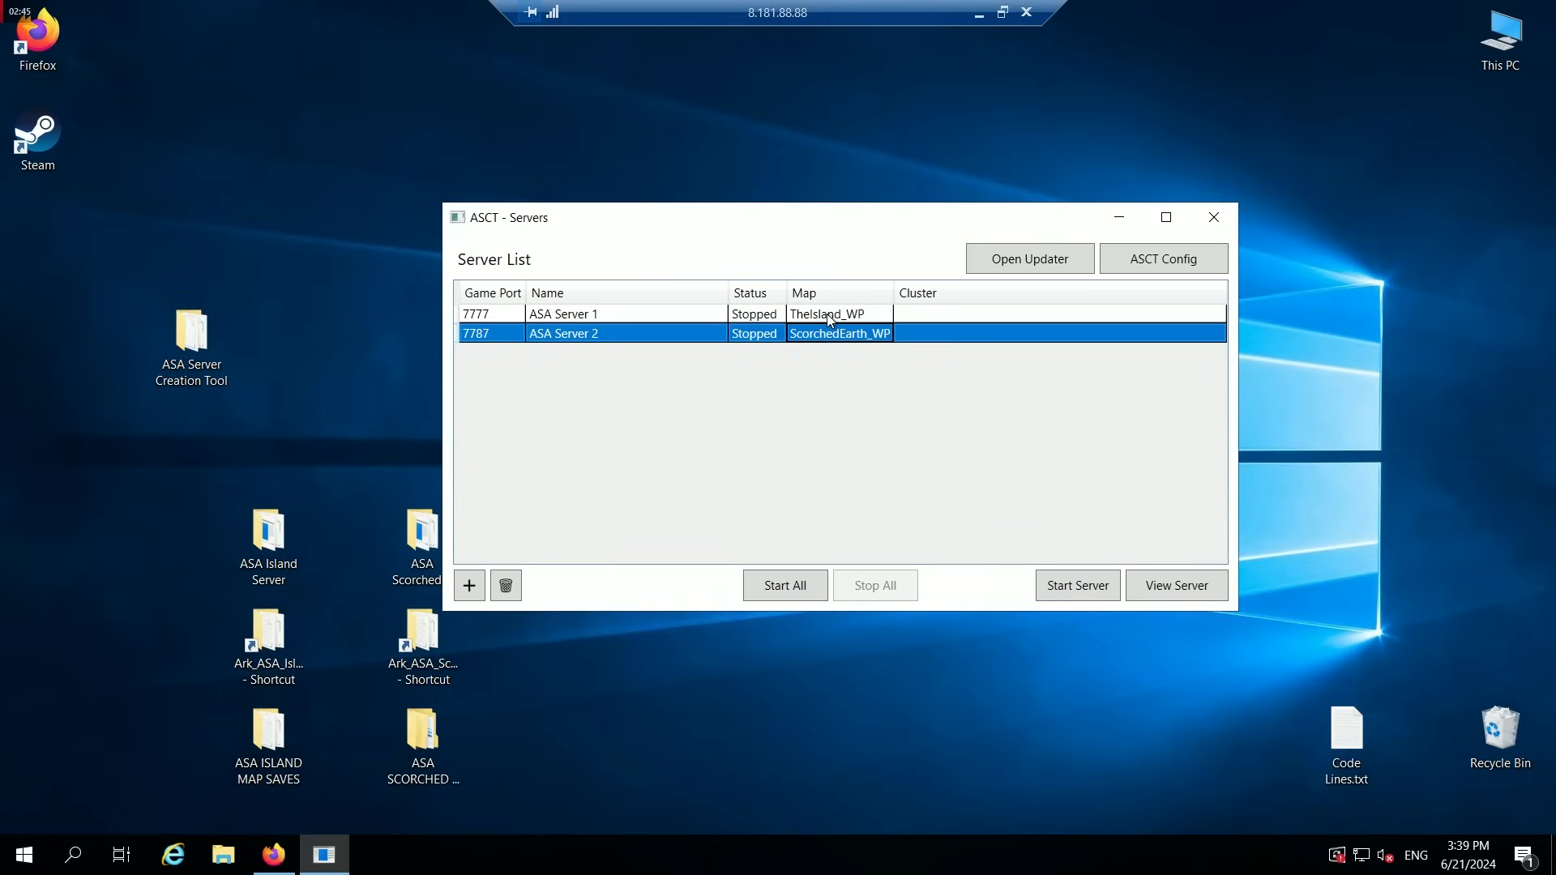
left_click(829, 317)
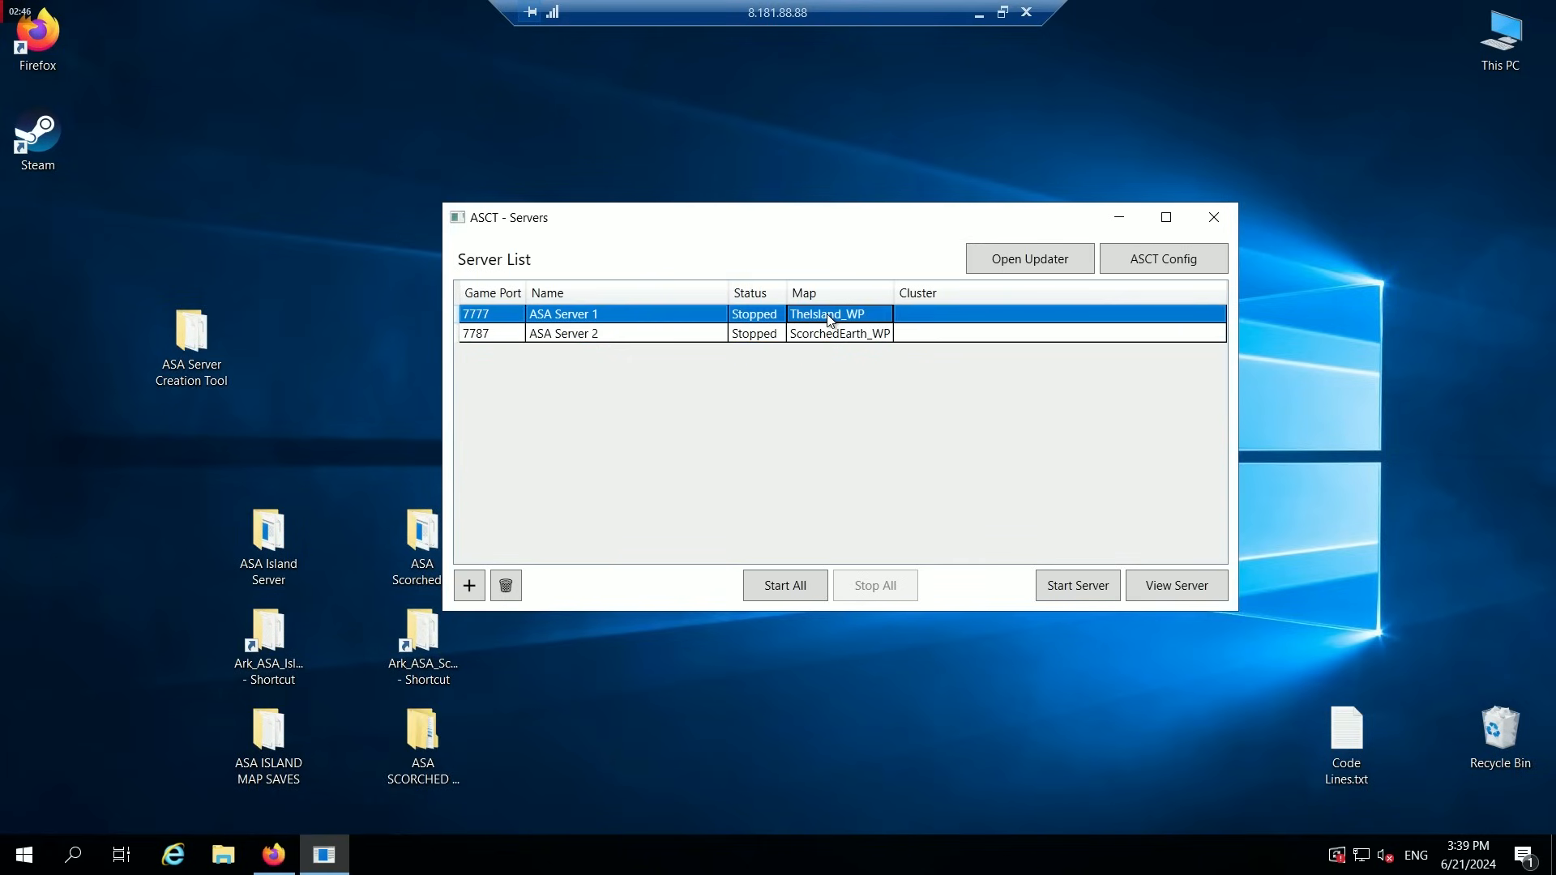
Give ASA Server 1 a new cluster ID 69N, save, and close its window.
left_click(1184, 580)
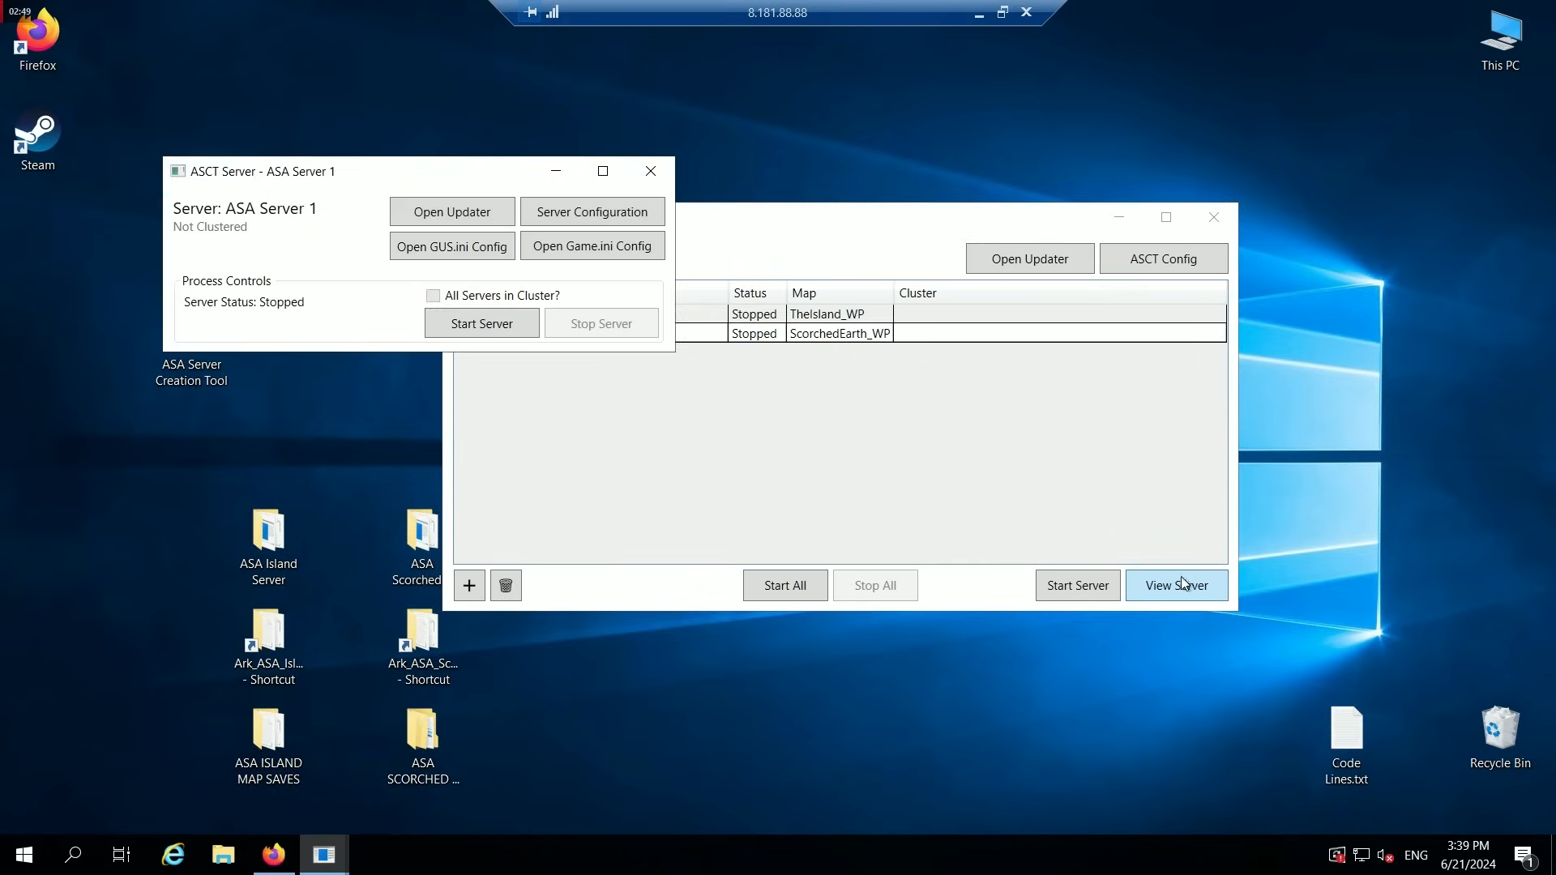
left_click(606, 212)
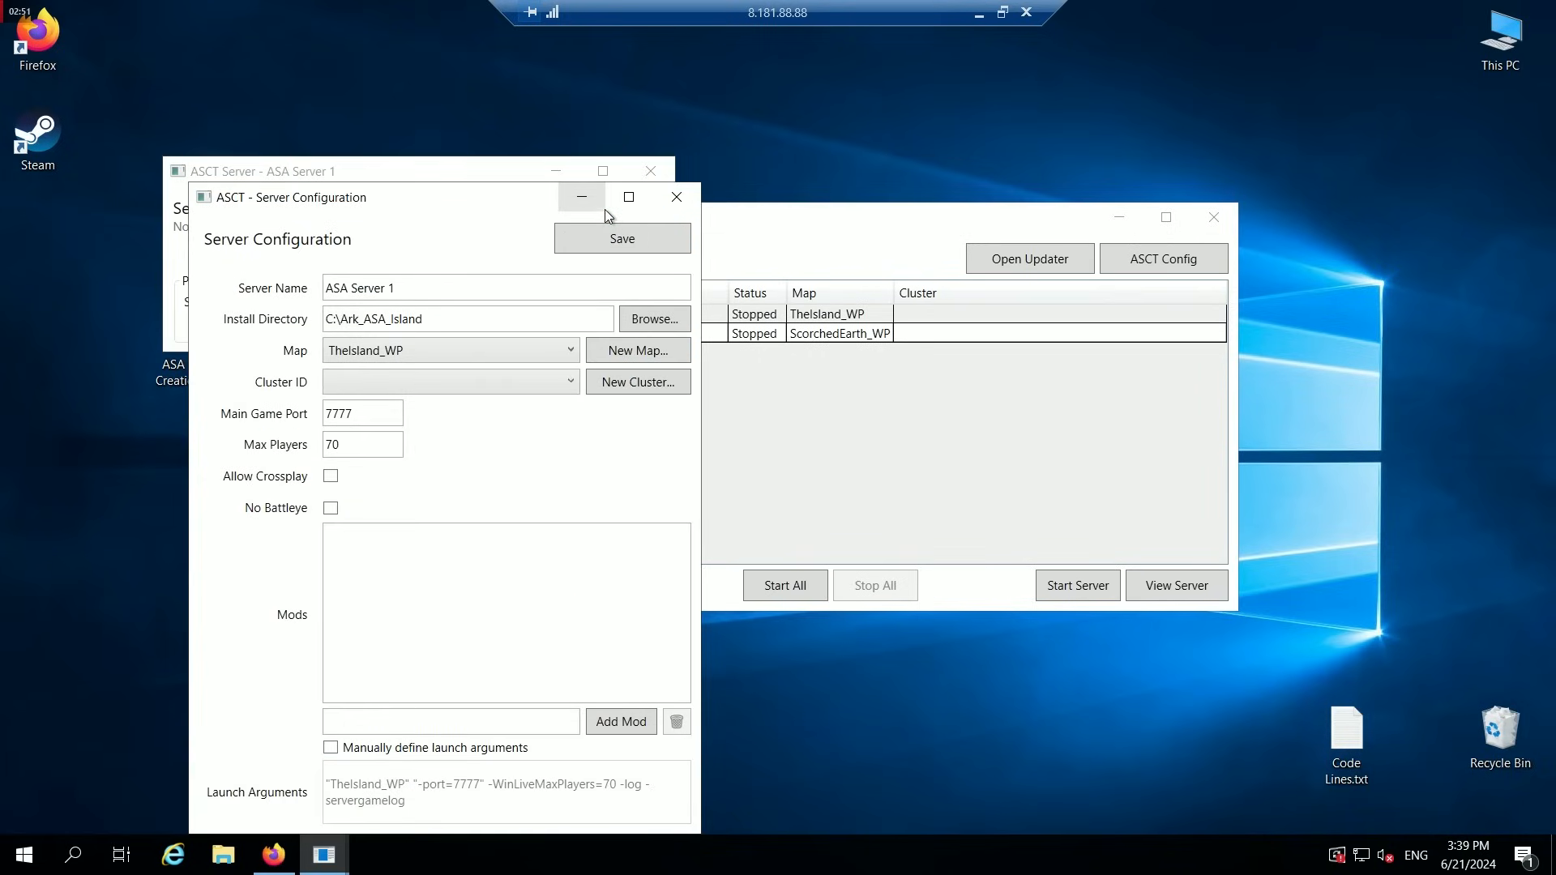
left_click(637, 386)
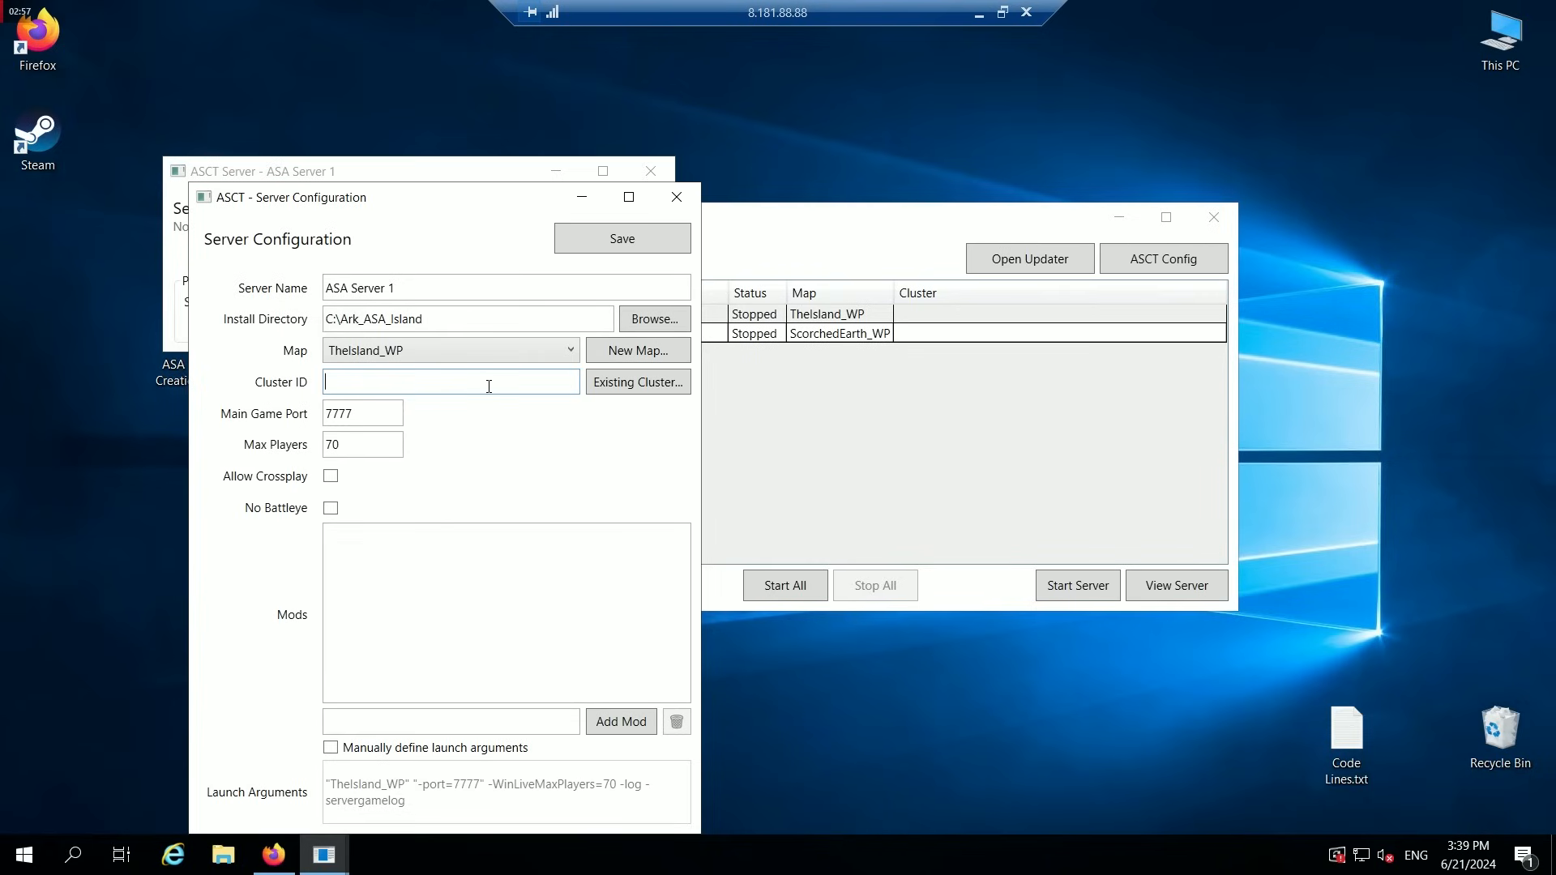
type("69N")
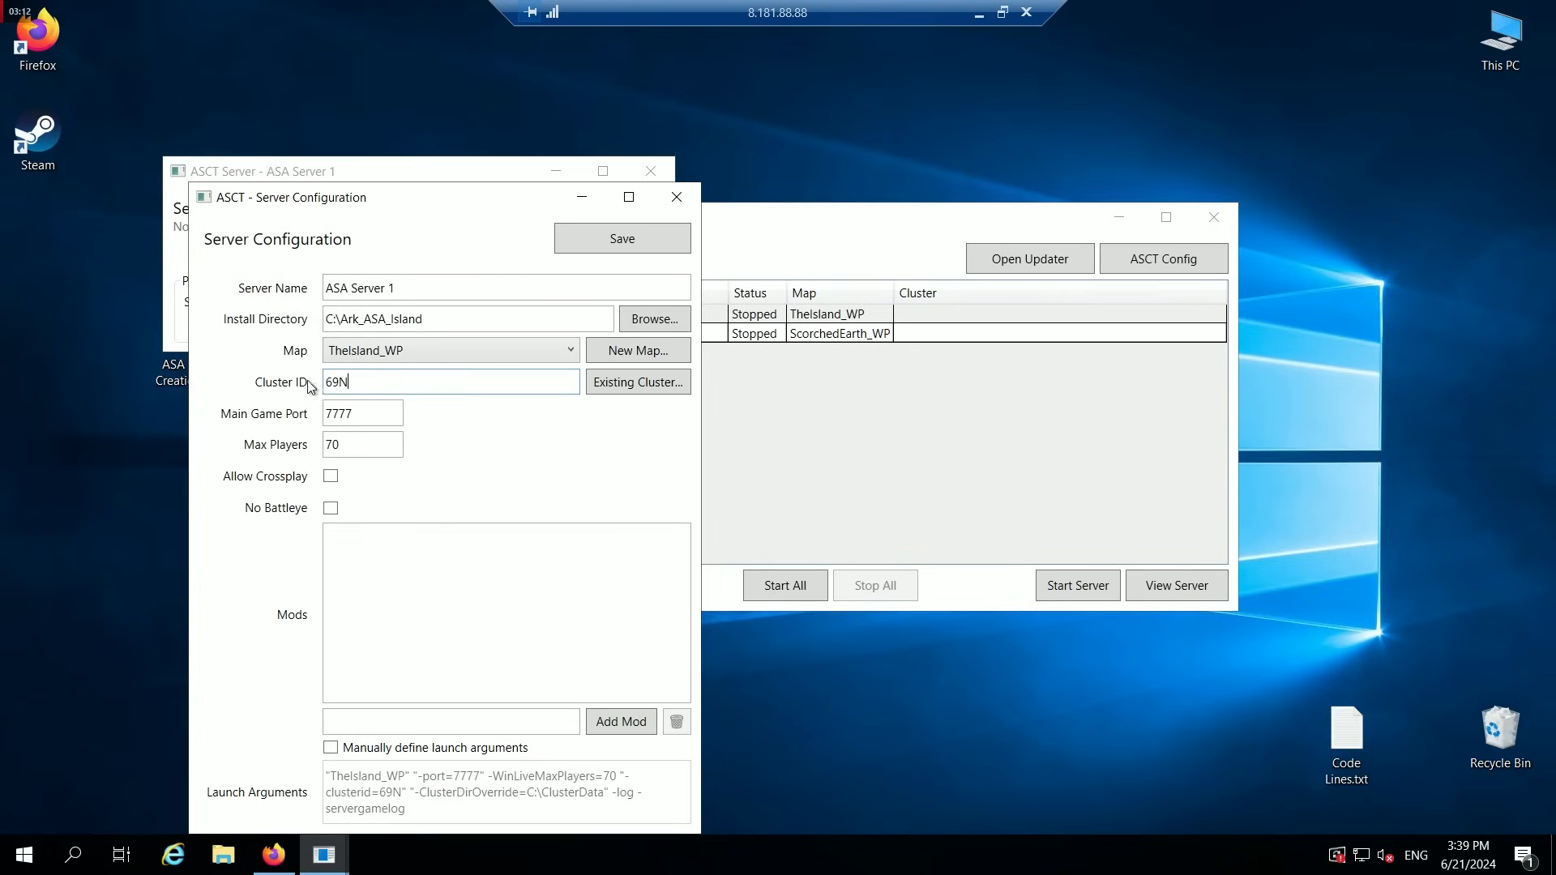
key("ctrl+a")
left_click(651, 237)
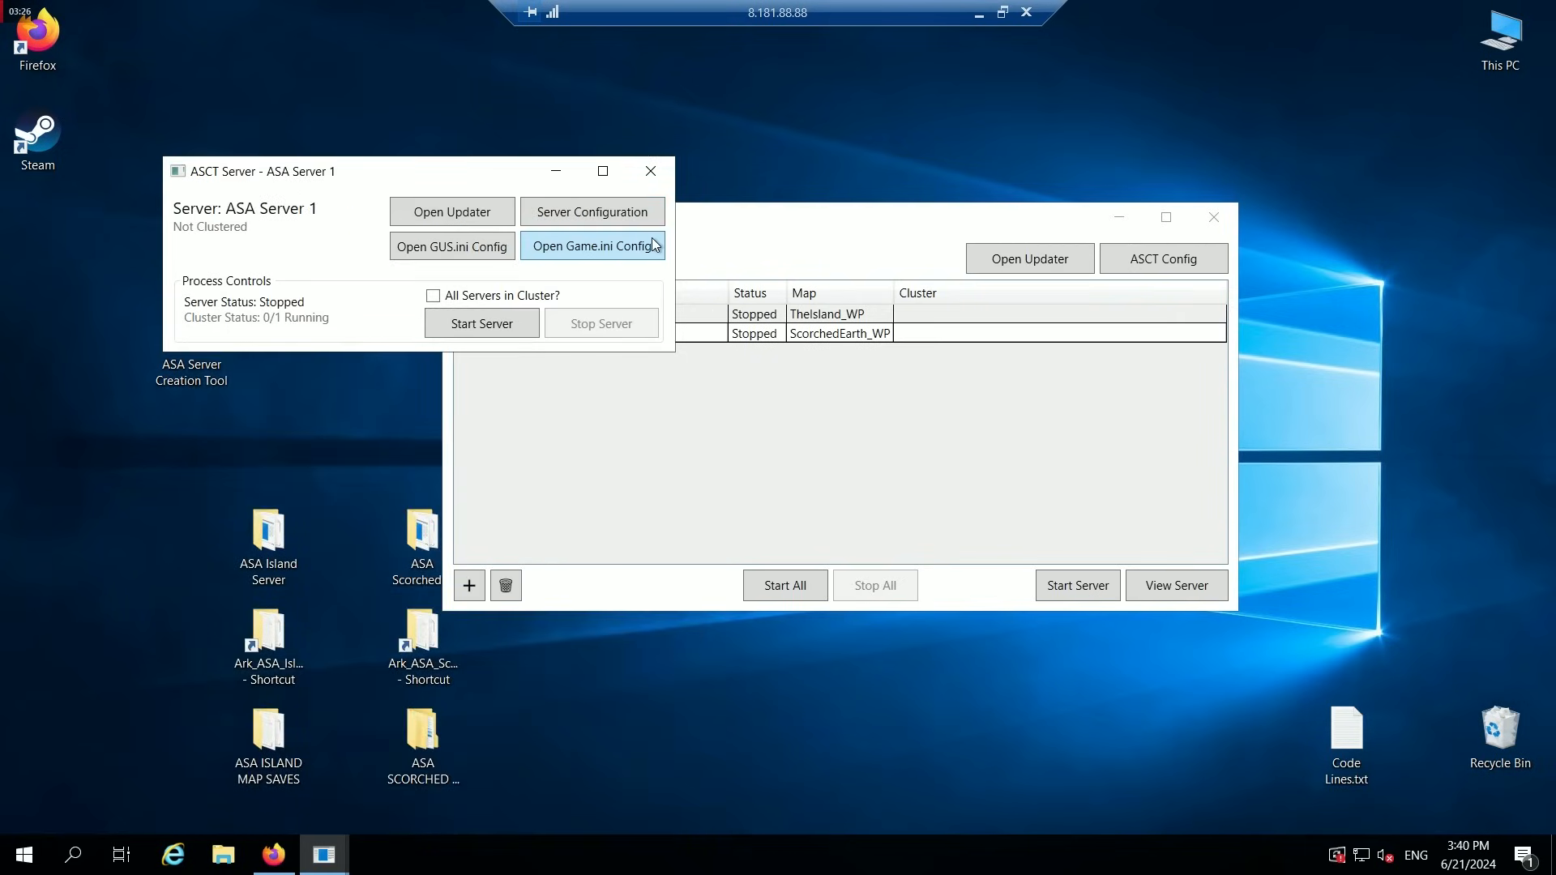
left_click(654, 172)
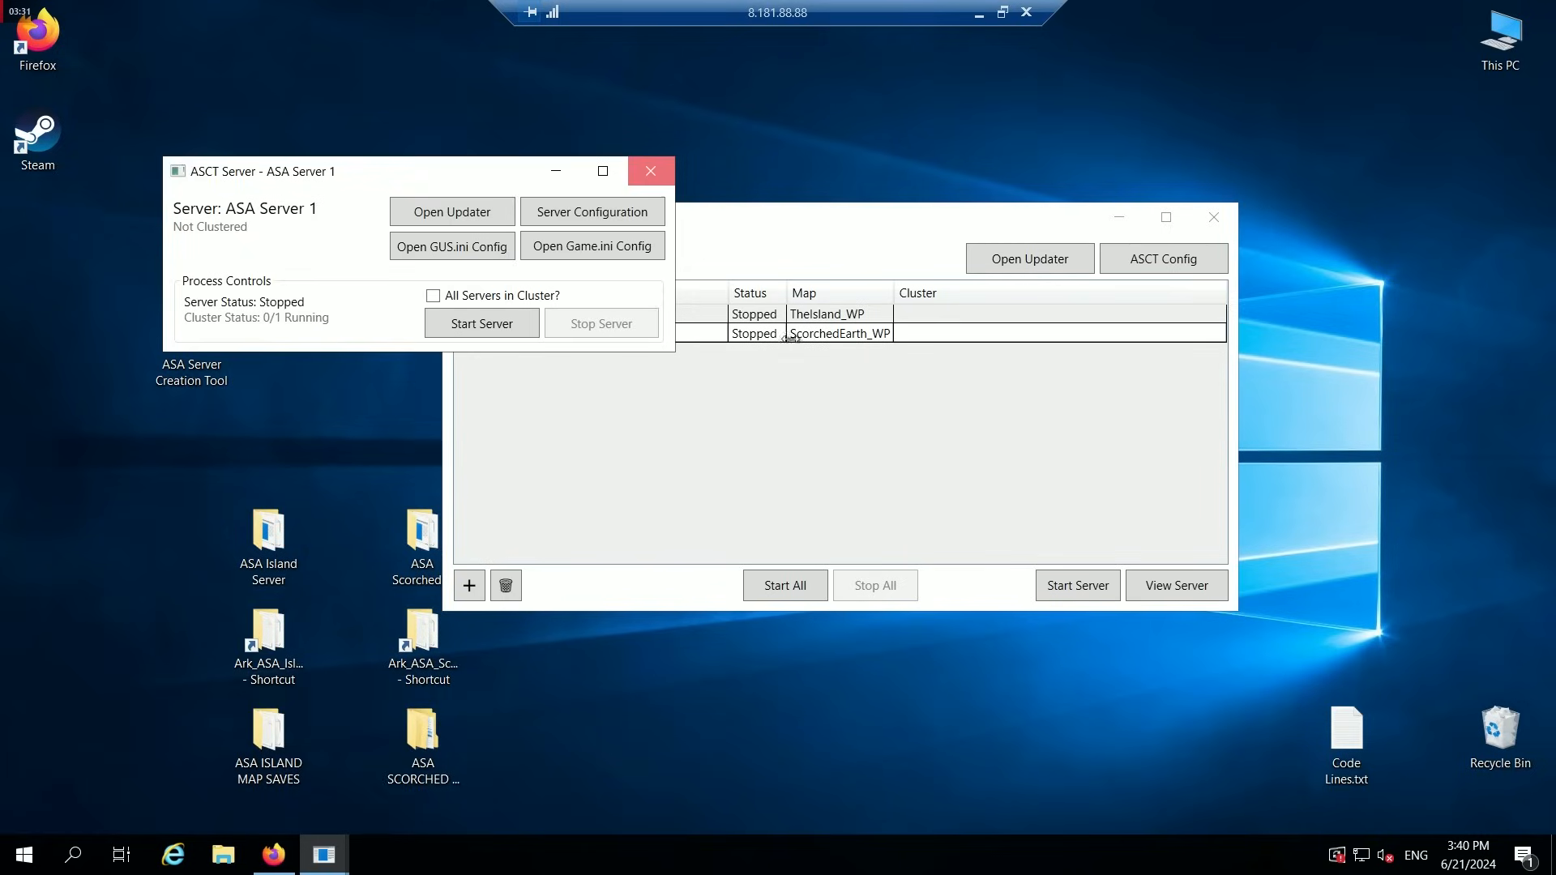
Assign ASA Server 2 the new cluster ID 69N, save, and Start All servers.
left_click(861, 340)
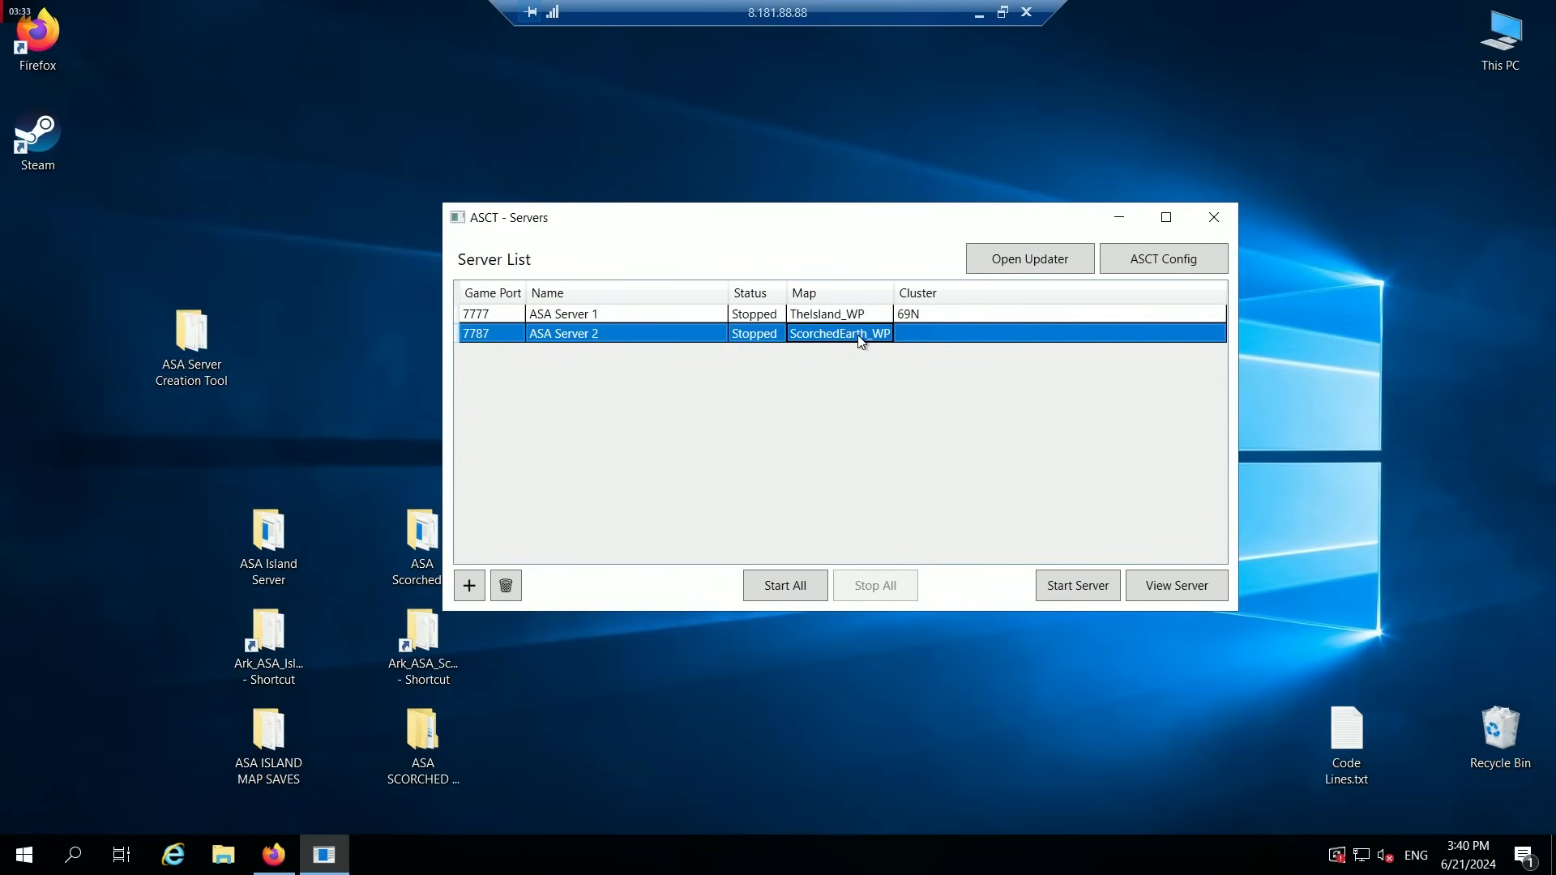
left_click(1191, 582)
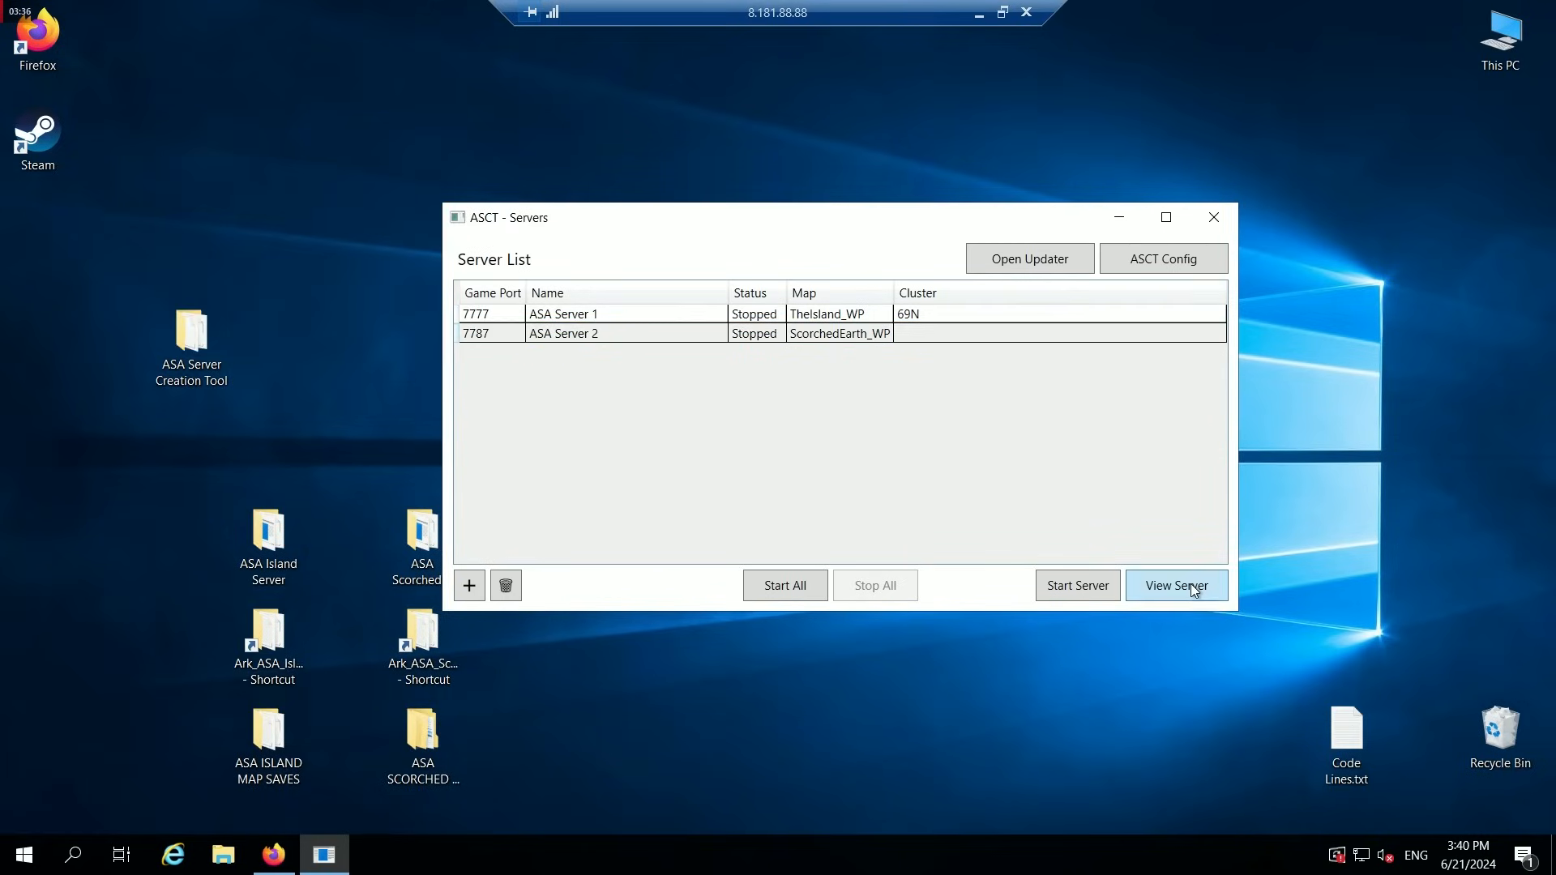
left_click(479, 82)
left_click(476, 228)
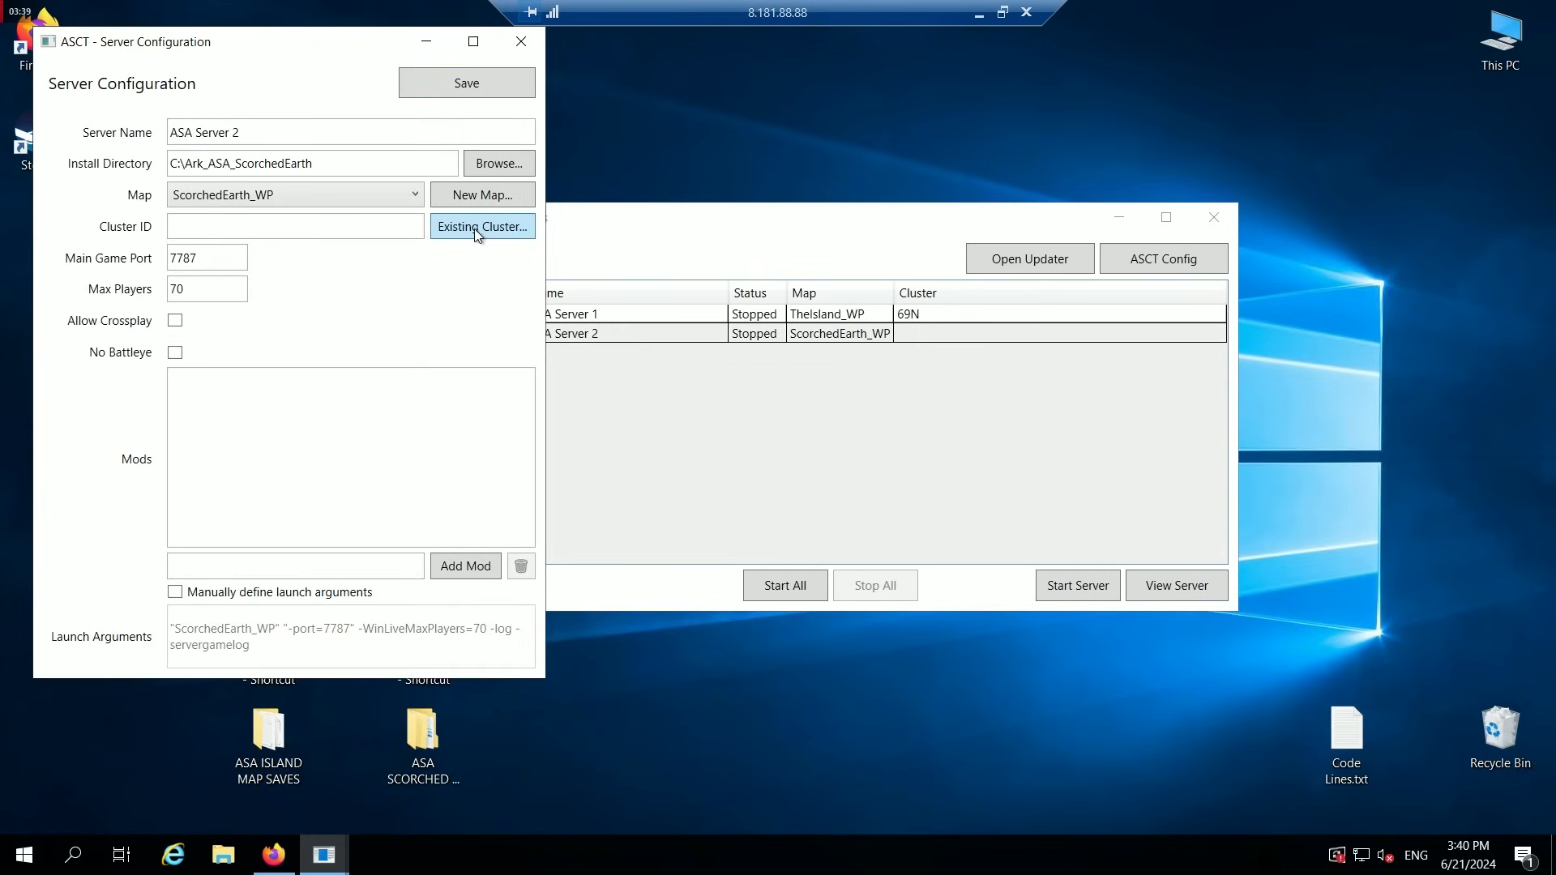
left_click(365, 226)
type("69N")
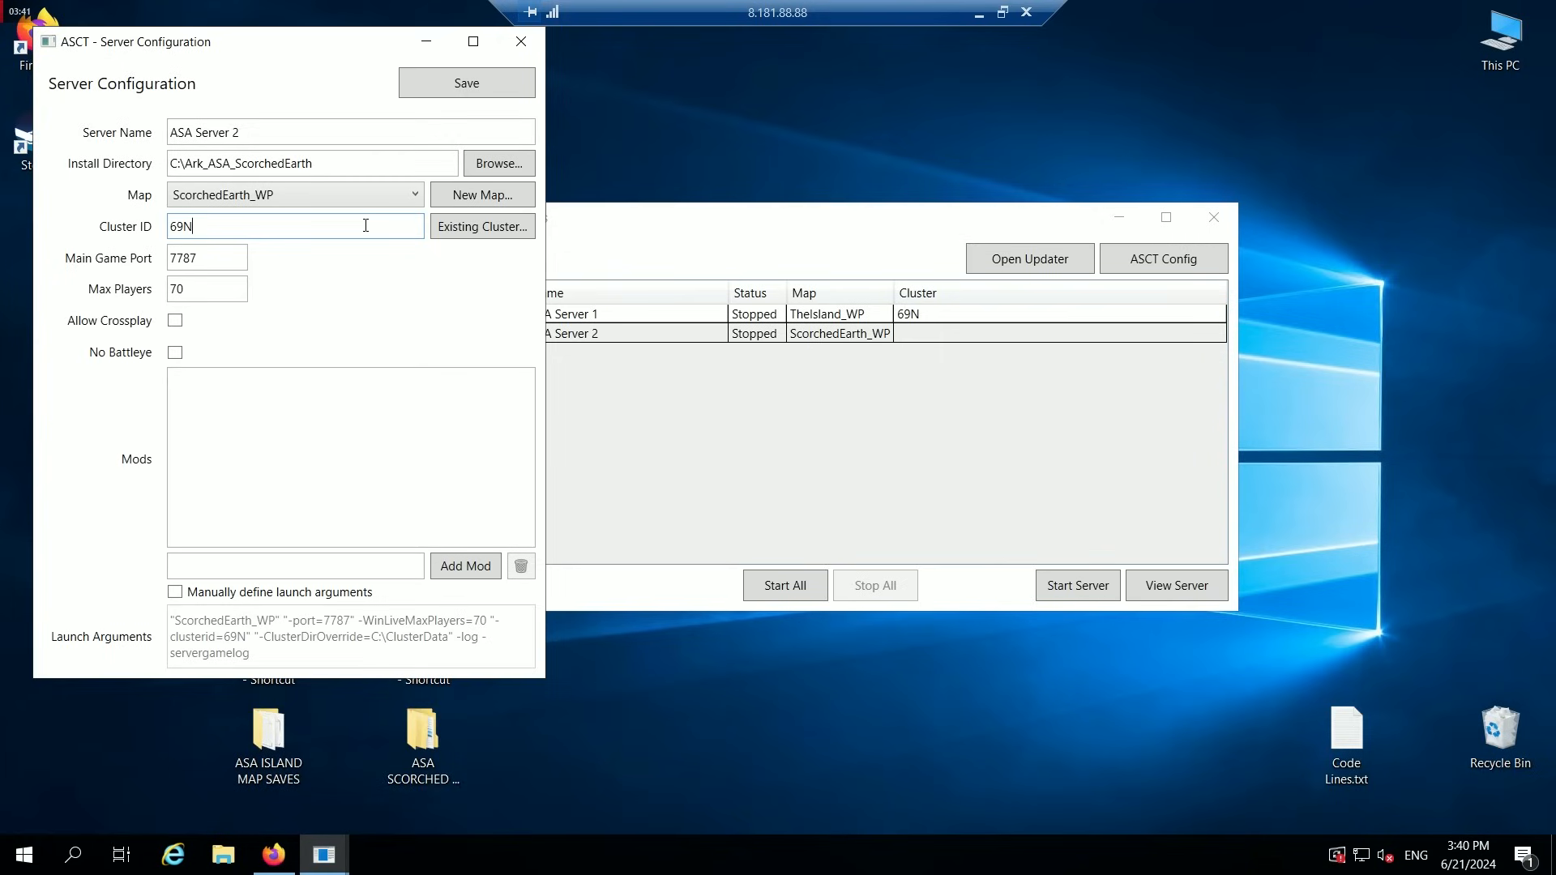
left_click(474, 87)
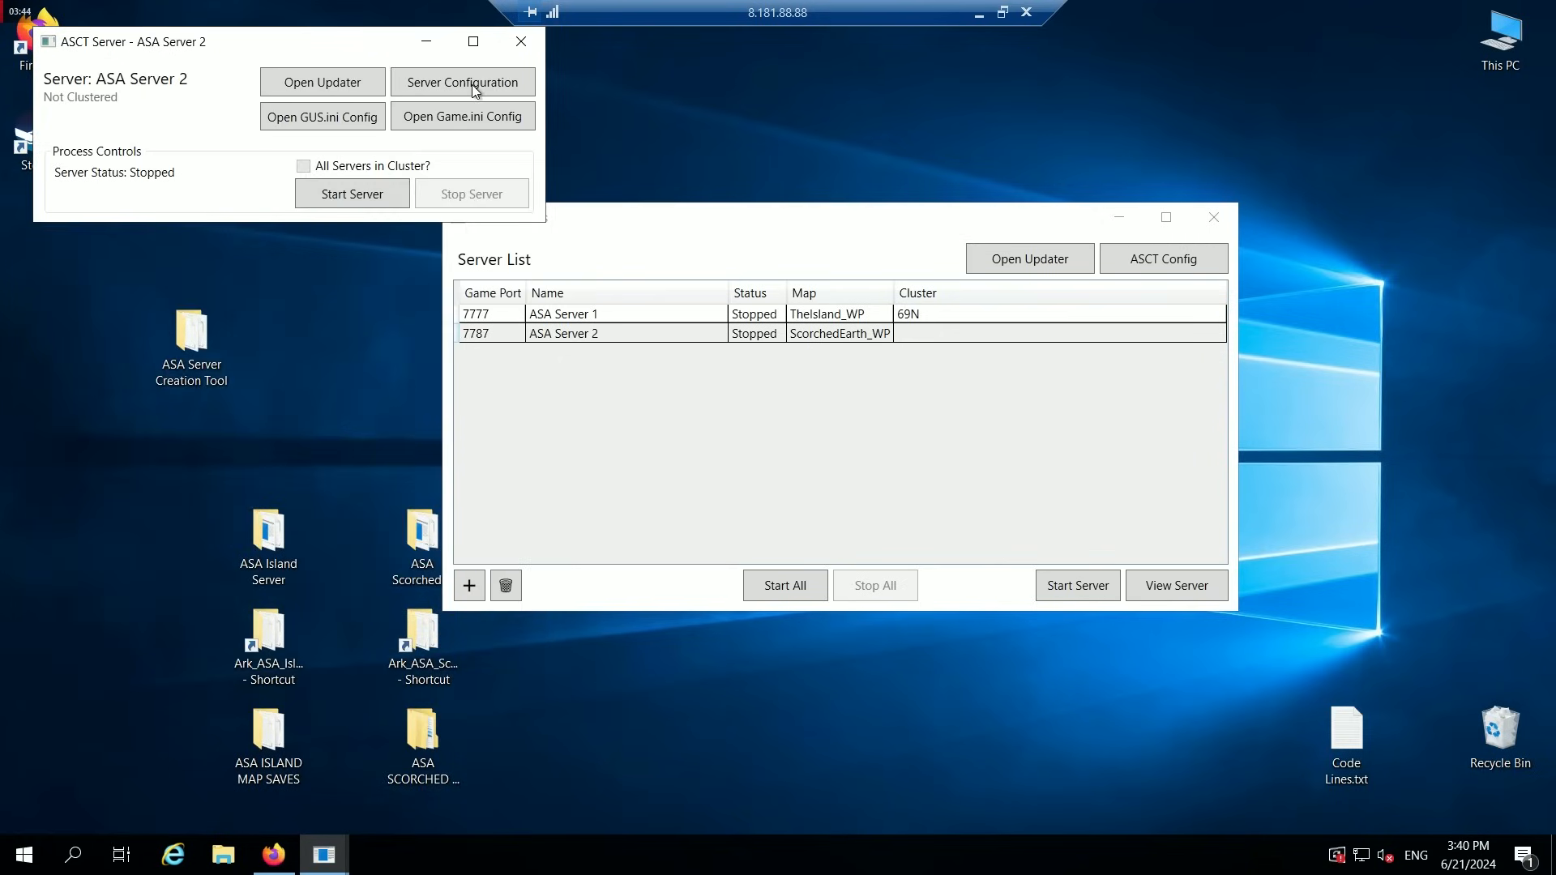
left_click(521, 41)
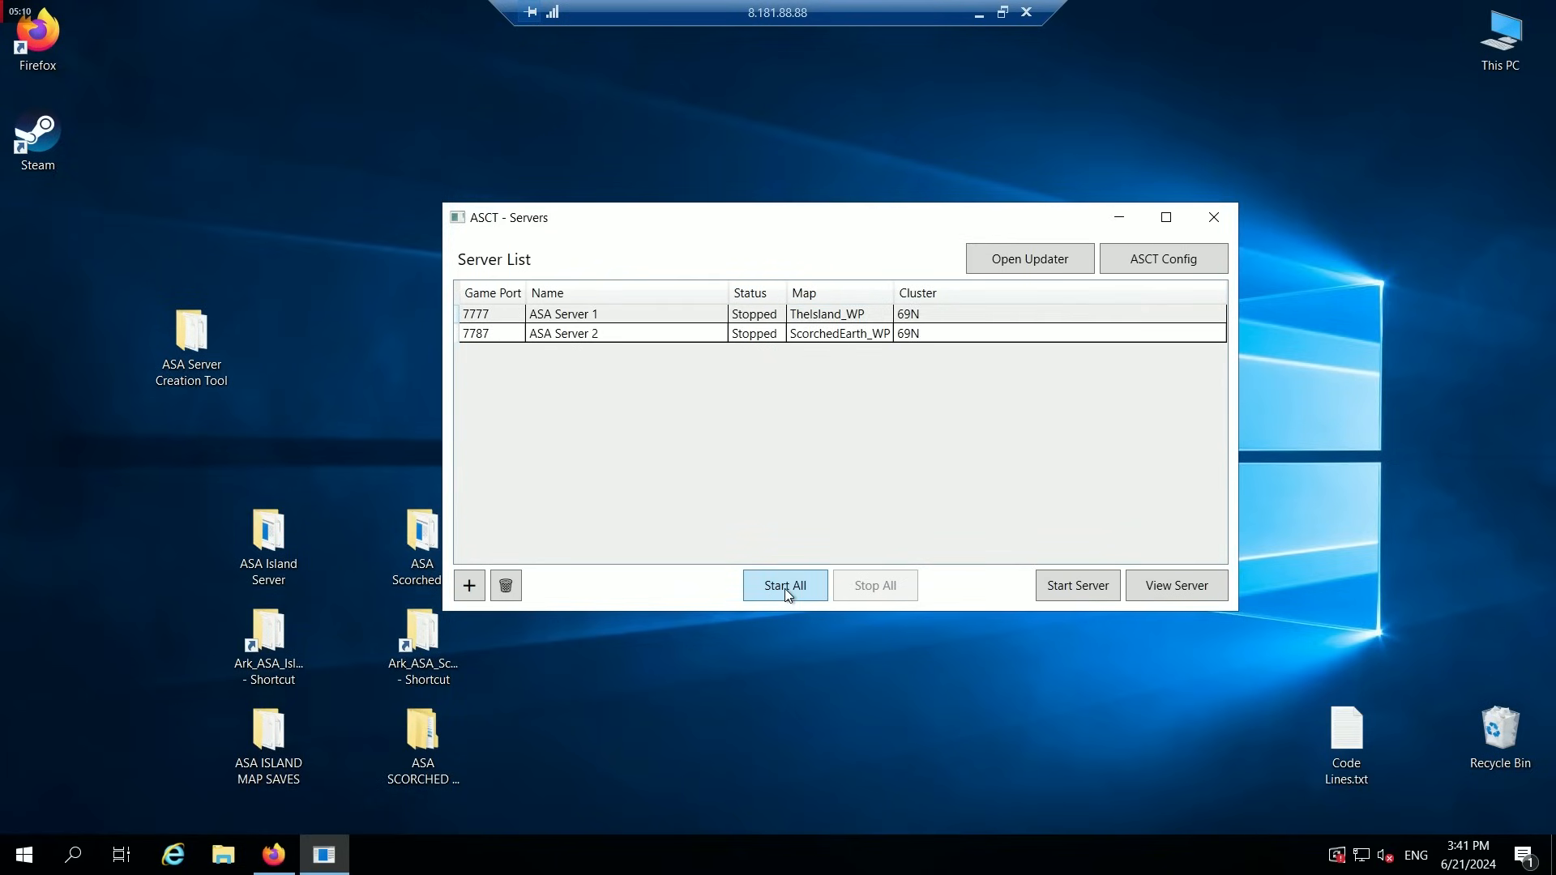
left_click(784, 588)
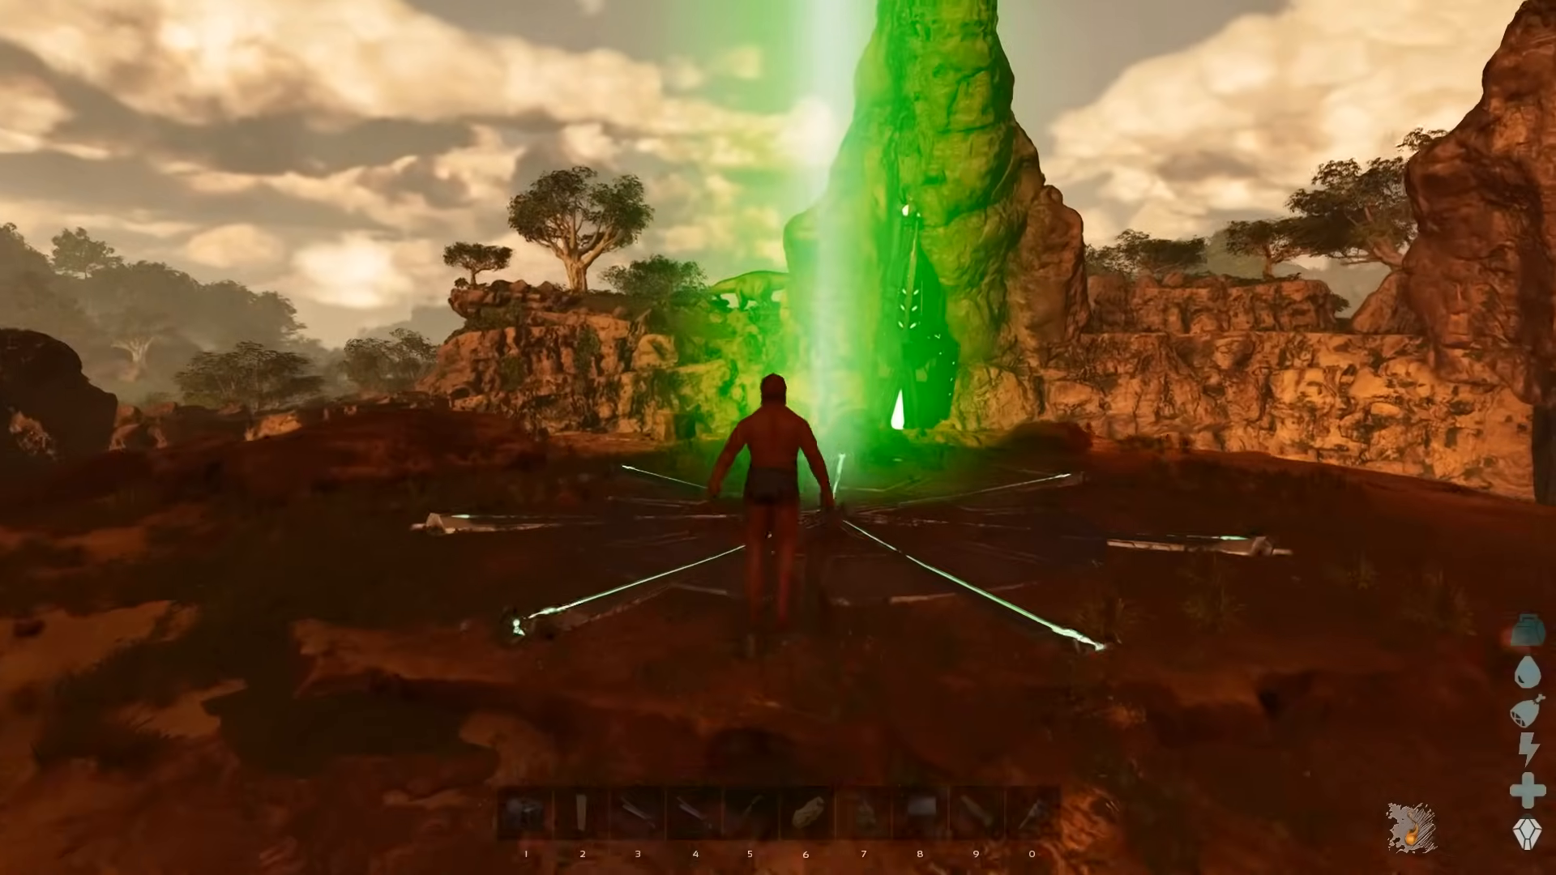
At the green obelisk, choose the Scorched Earth session from the cluster list and join it.
key("w")
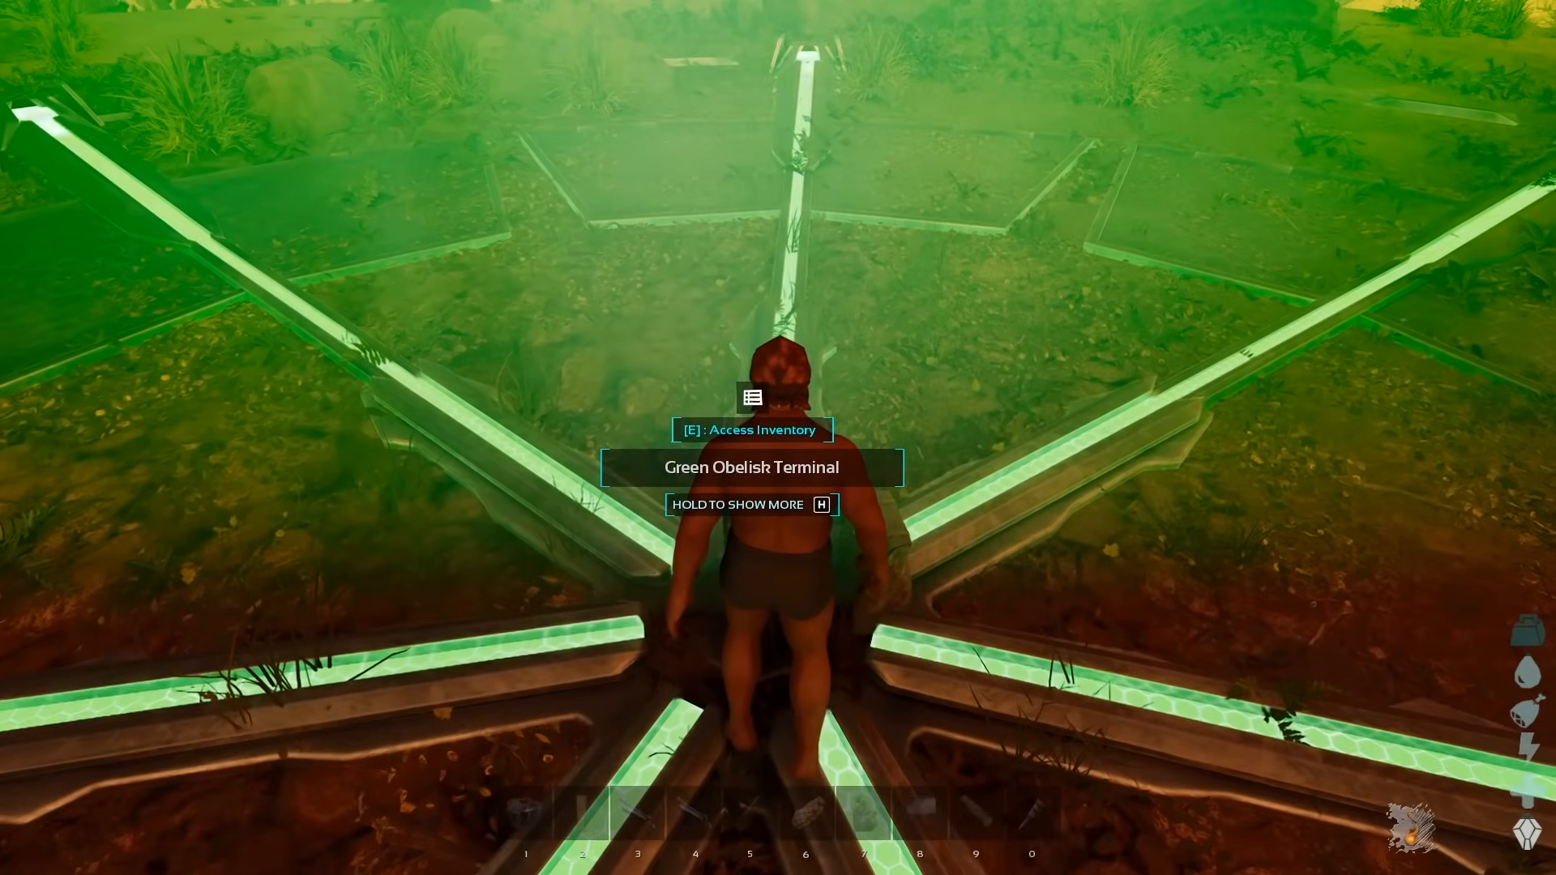
key("e")
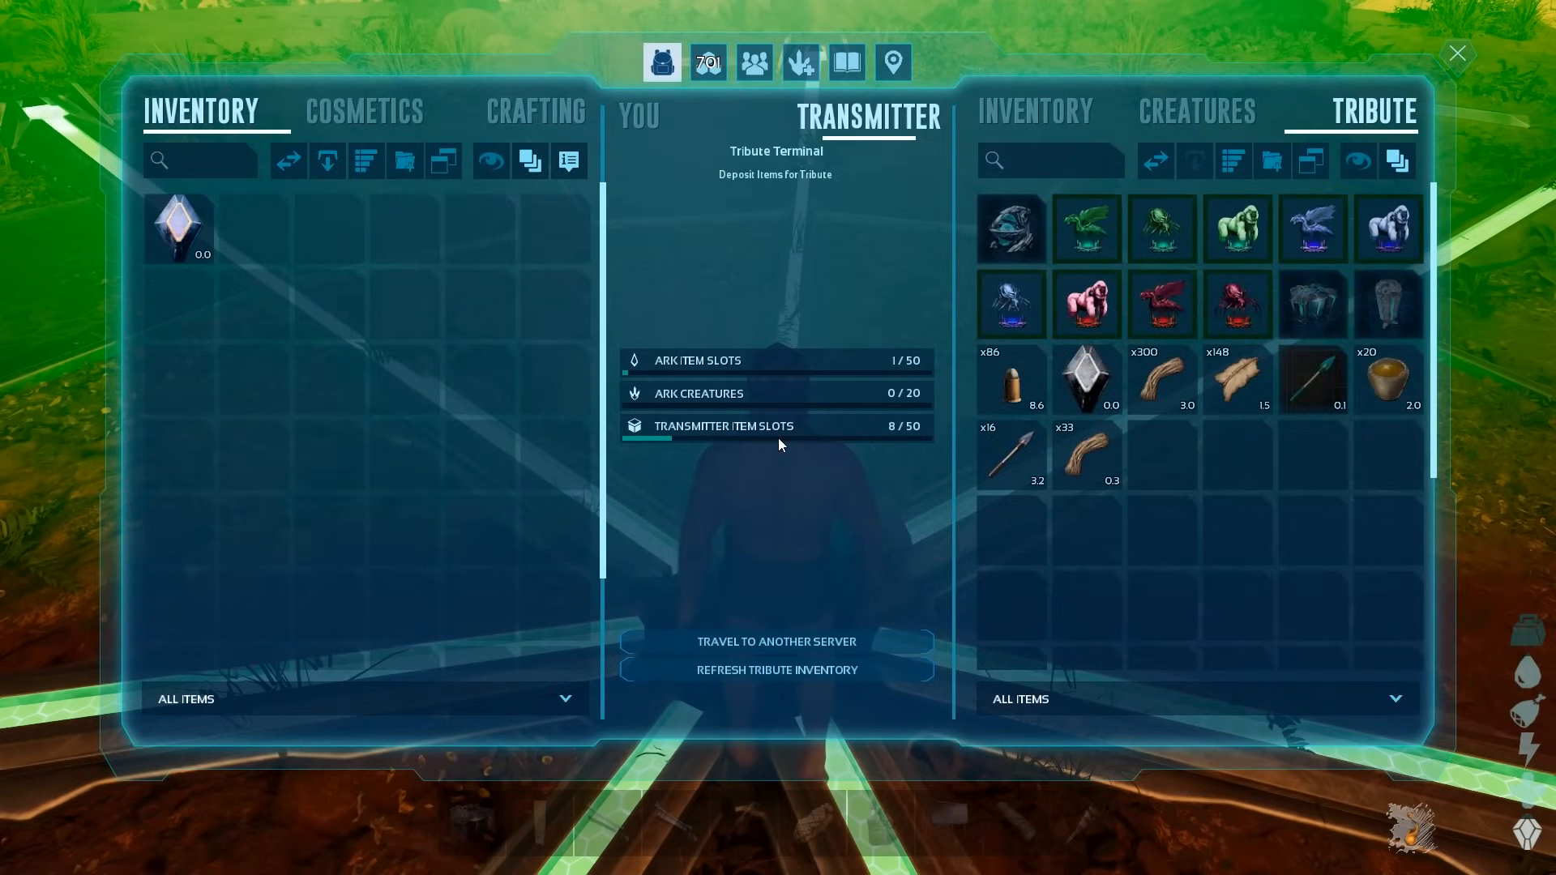
left_click(815, 638)
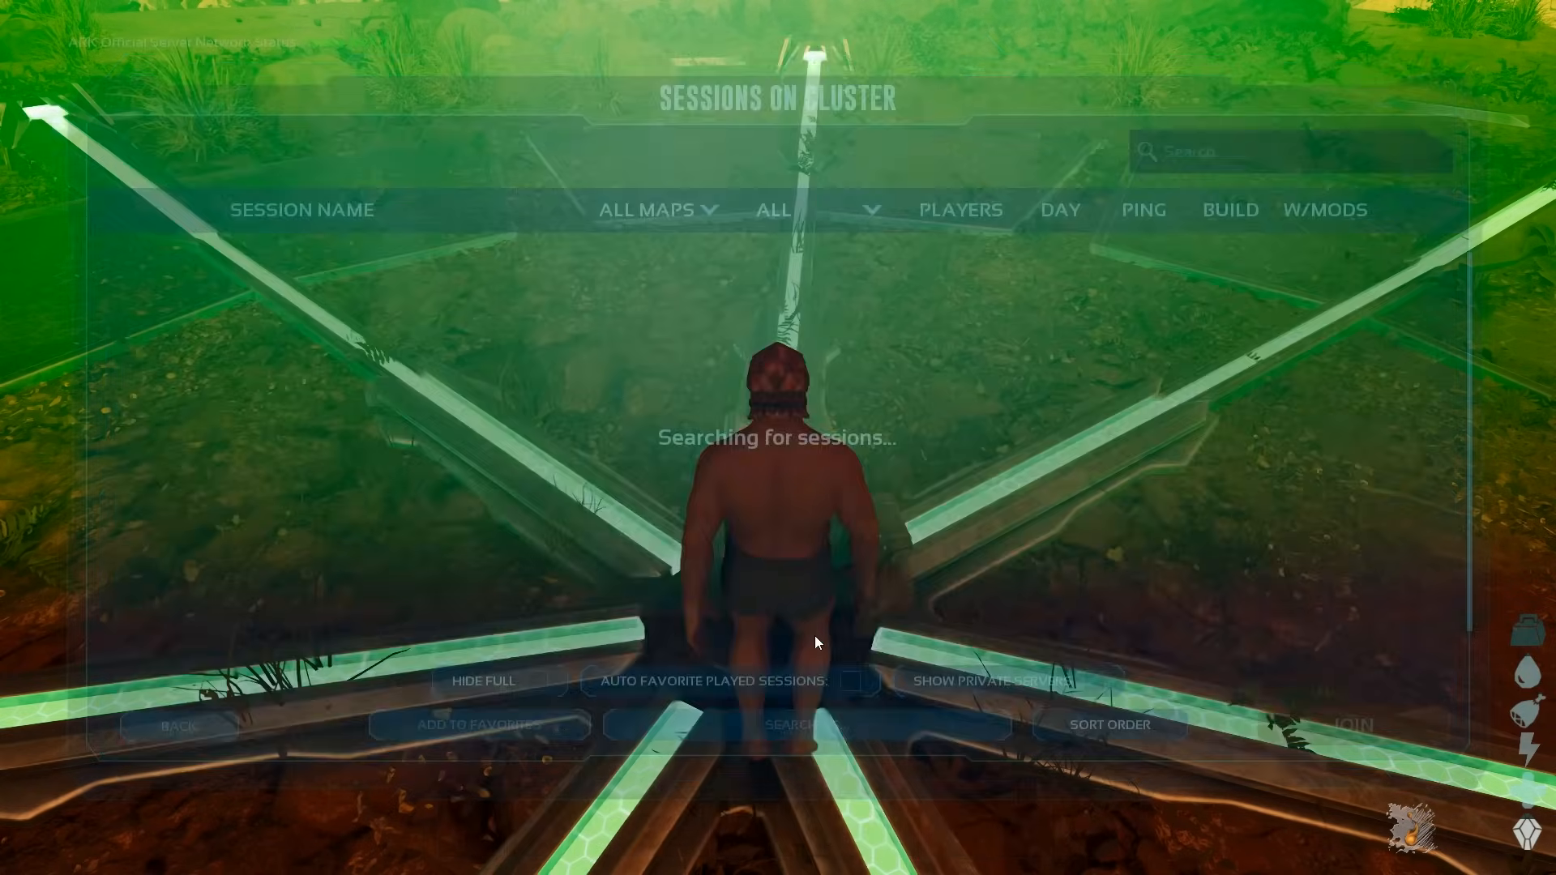
left_click(375, 259)
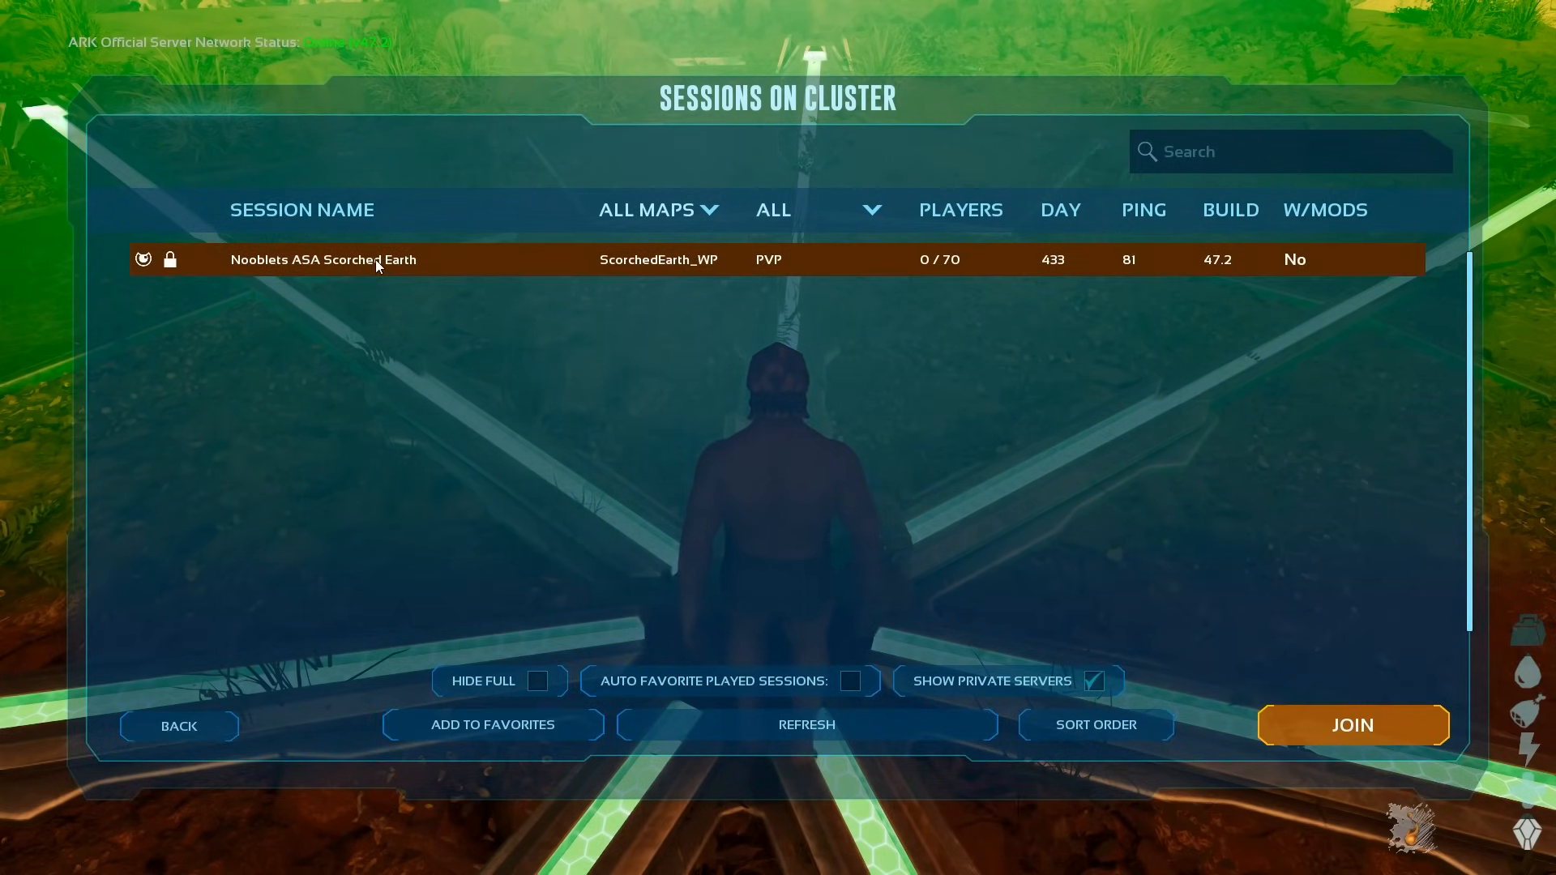
left_click(1336, 726)
Enter the server password, spawn the survivor, and run forward through the desert.
left_click(757, 422)
key("ctrl+v")
left_click(723, 556)
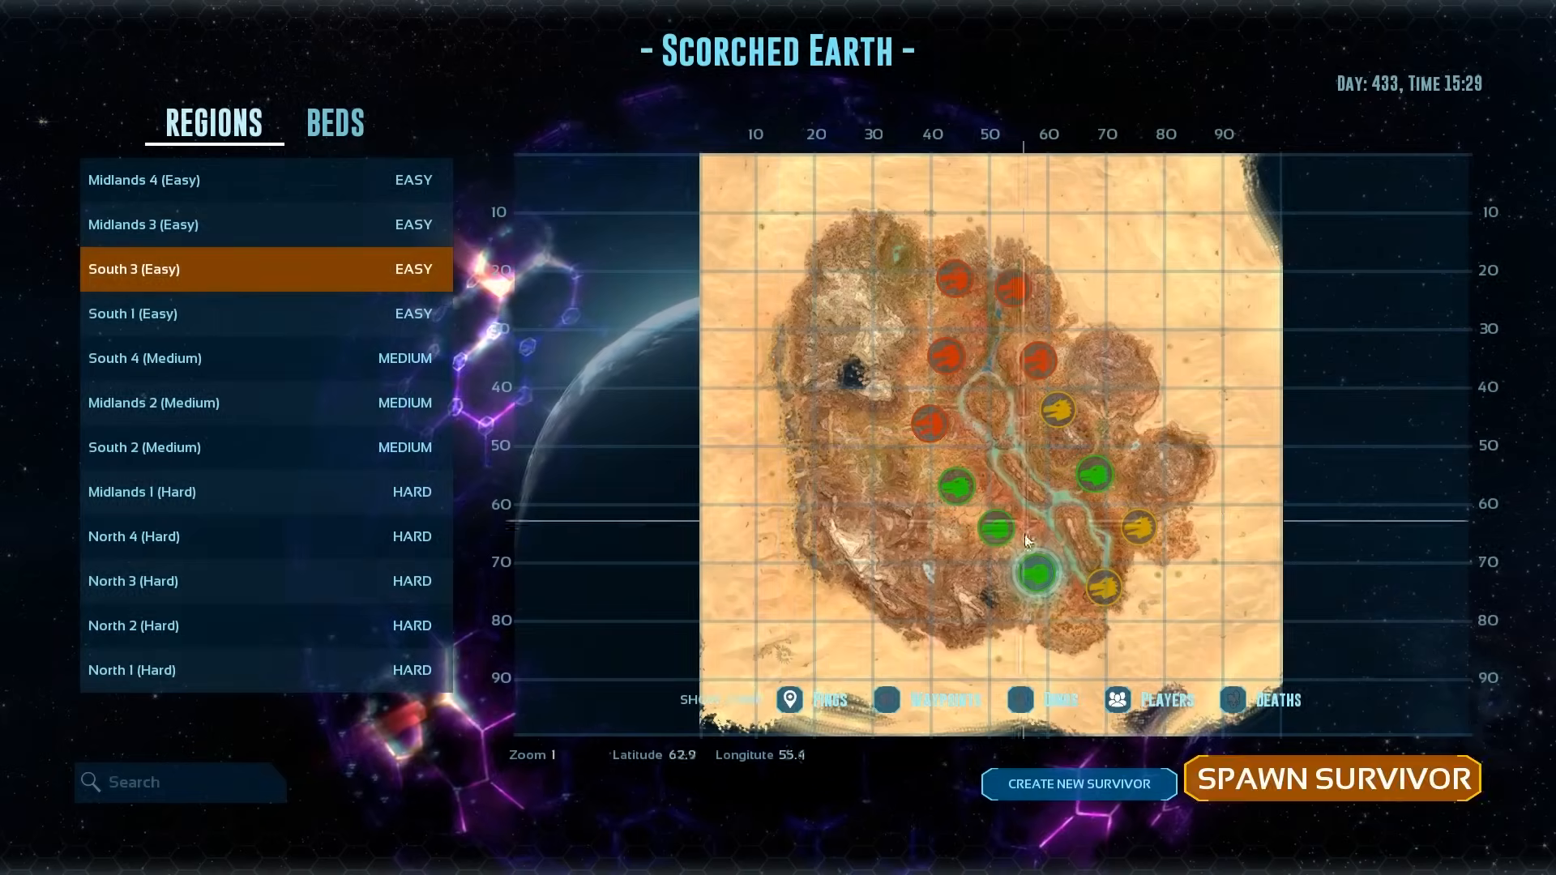
left_click(1305, 775)
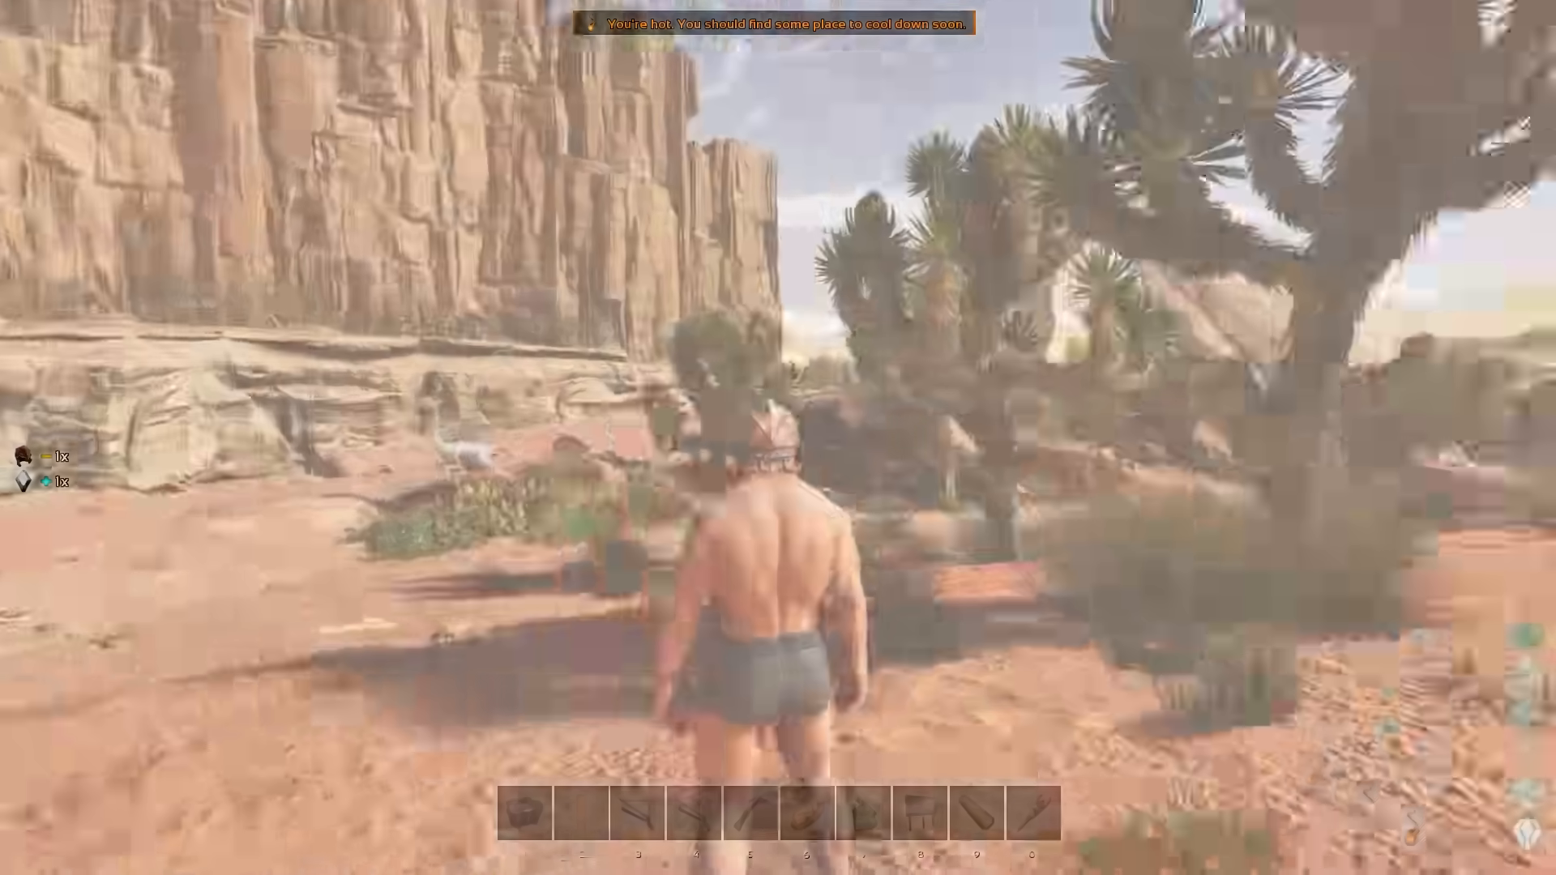
key("w")
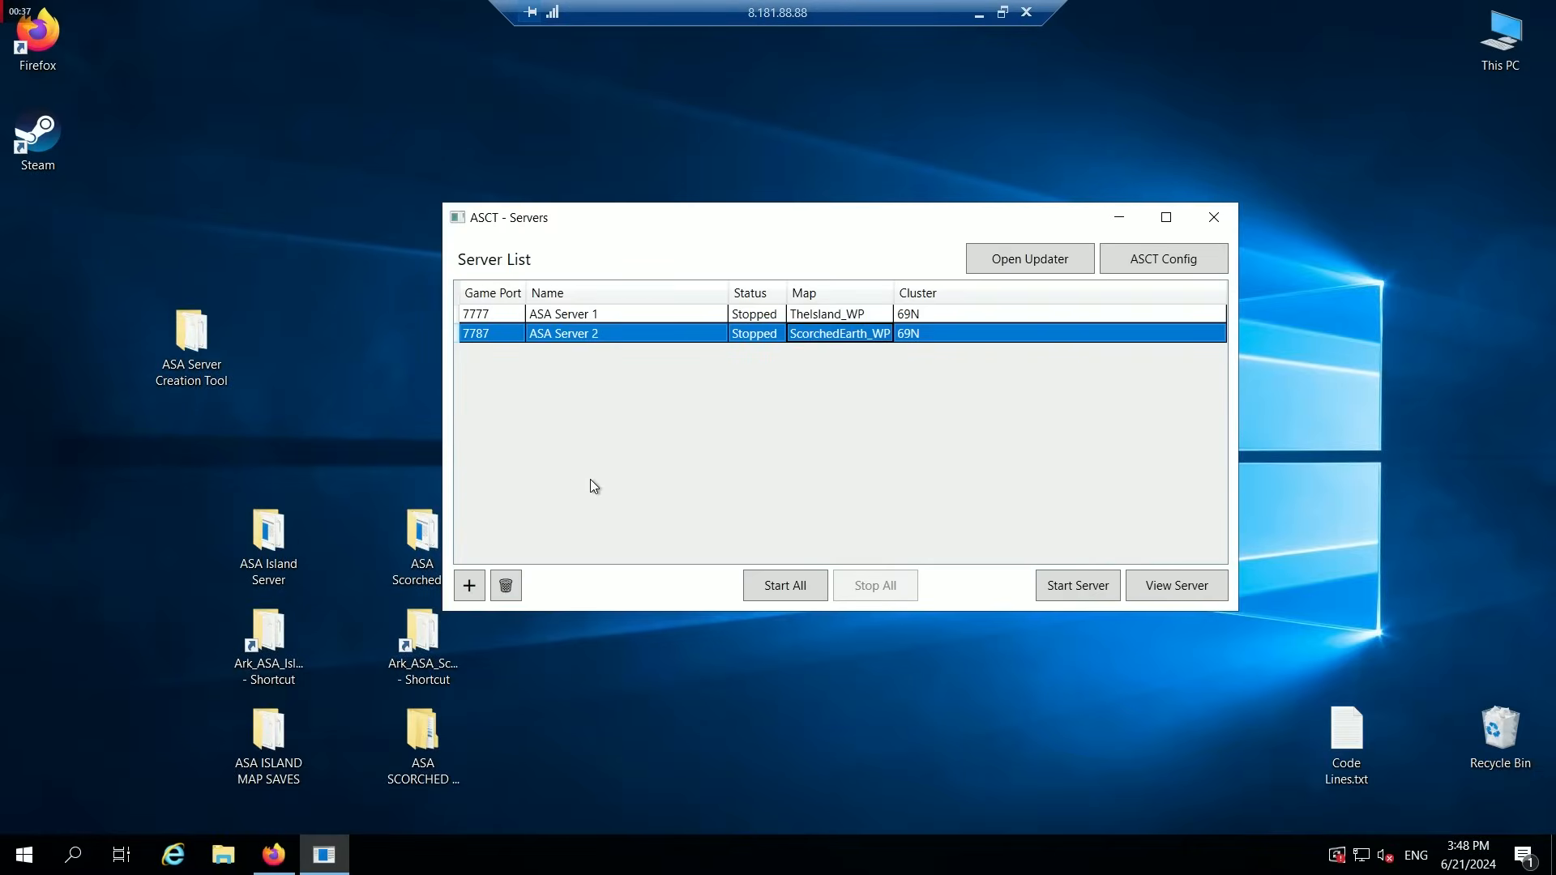
Add a new server and rename it ASA Server 3.
left_click(463, 591)
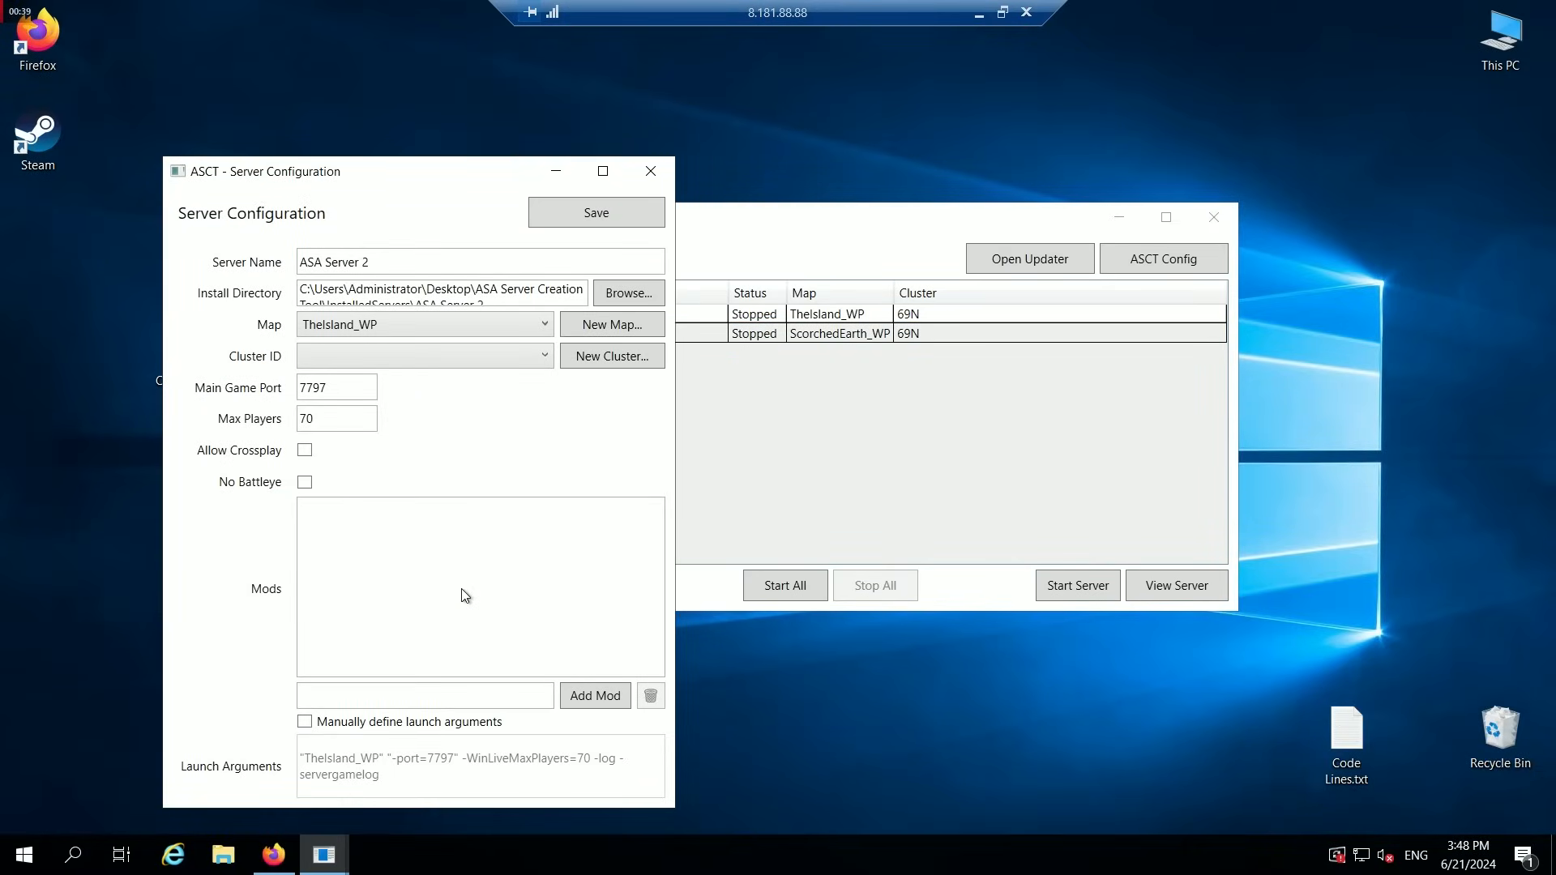
double_click(364, 263)
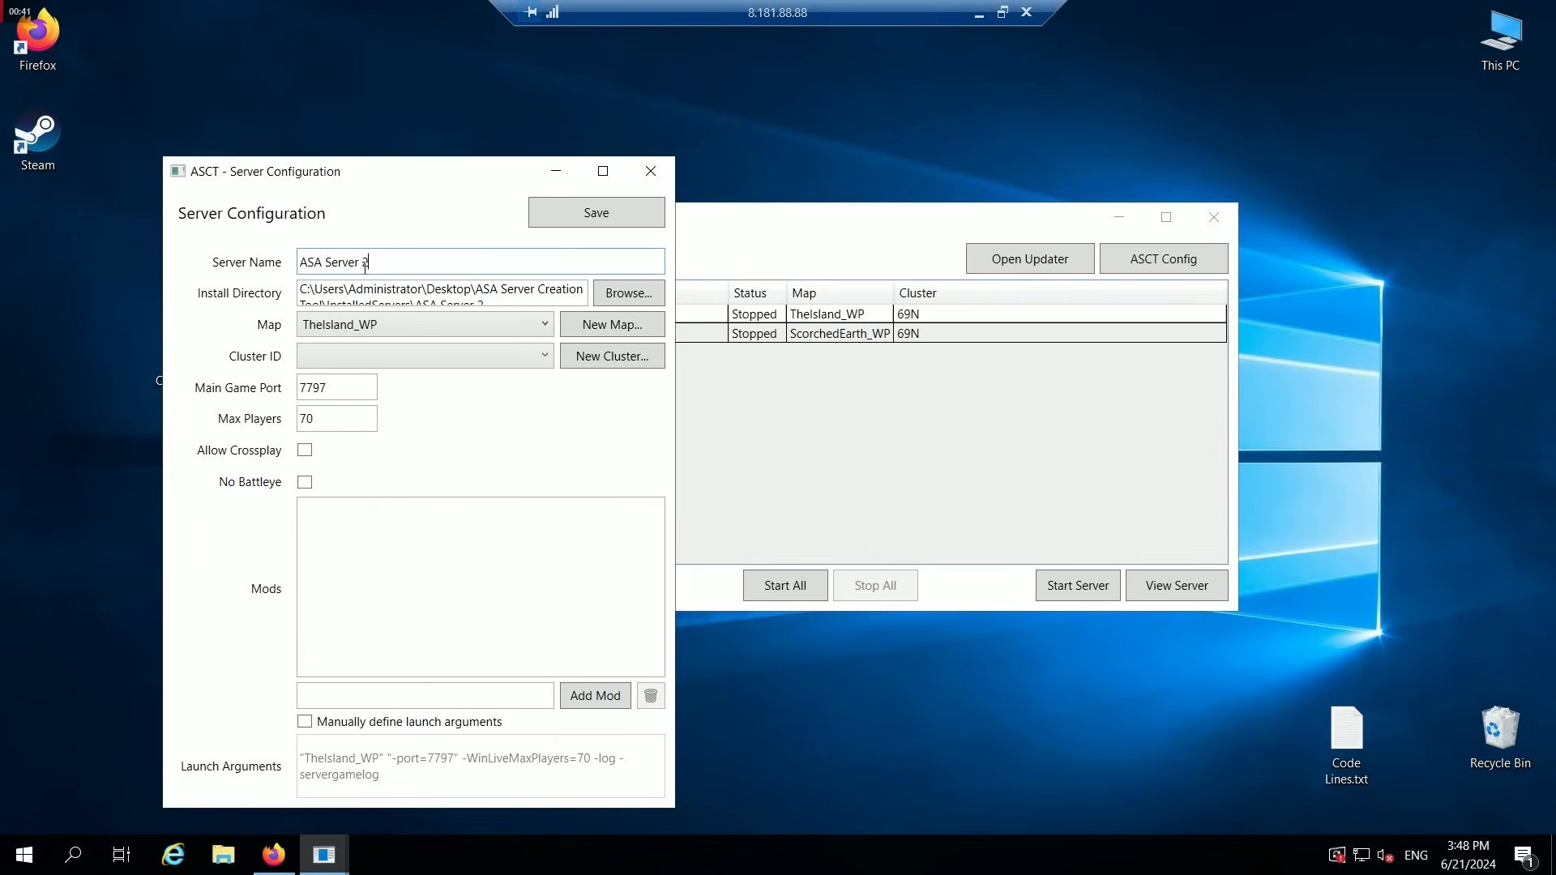
type("3")
Create folder C:\Ark_ASA_Center and select it as ASA Server 3's install directory.
left_click(649, 293)
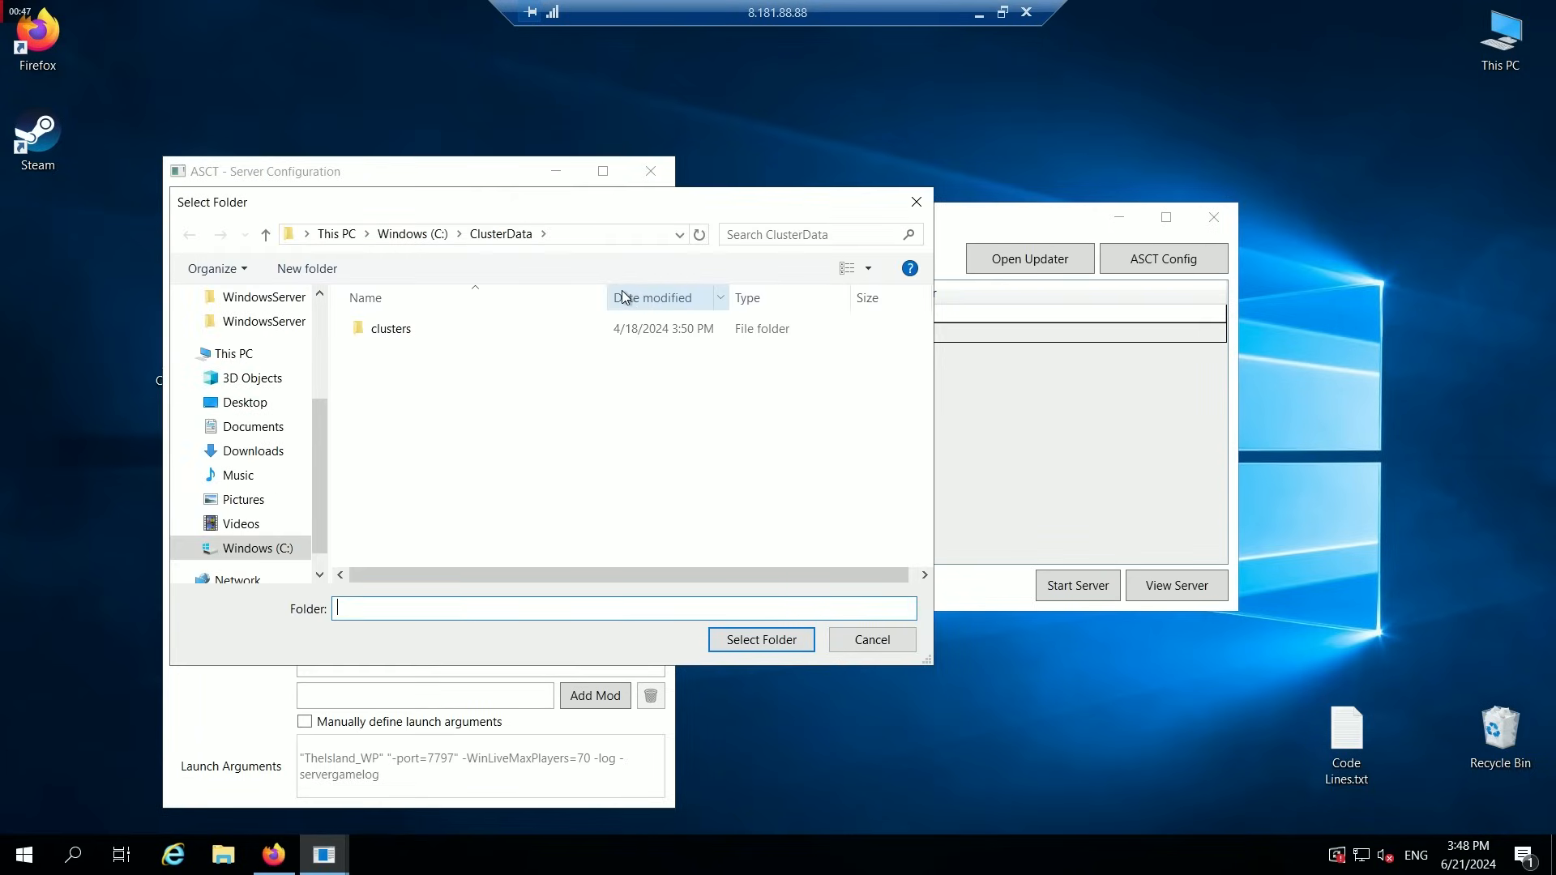
left_click(412, 235)
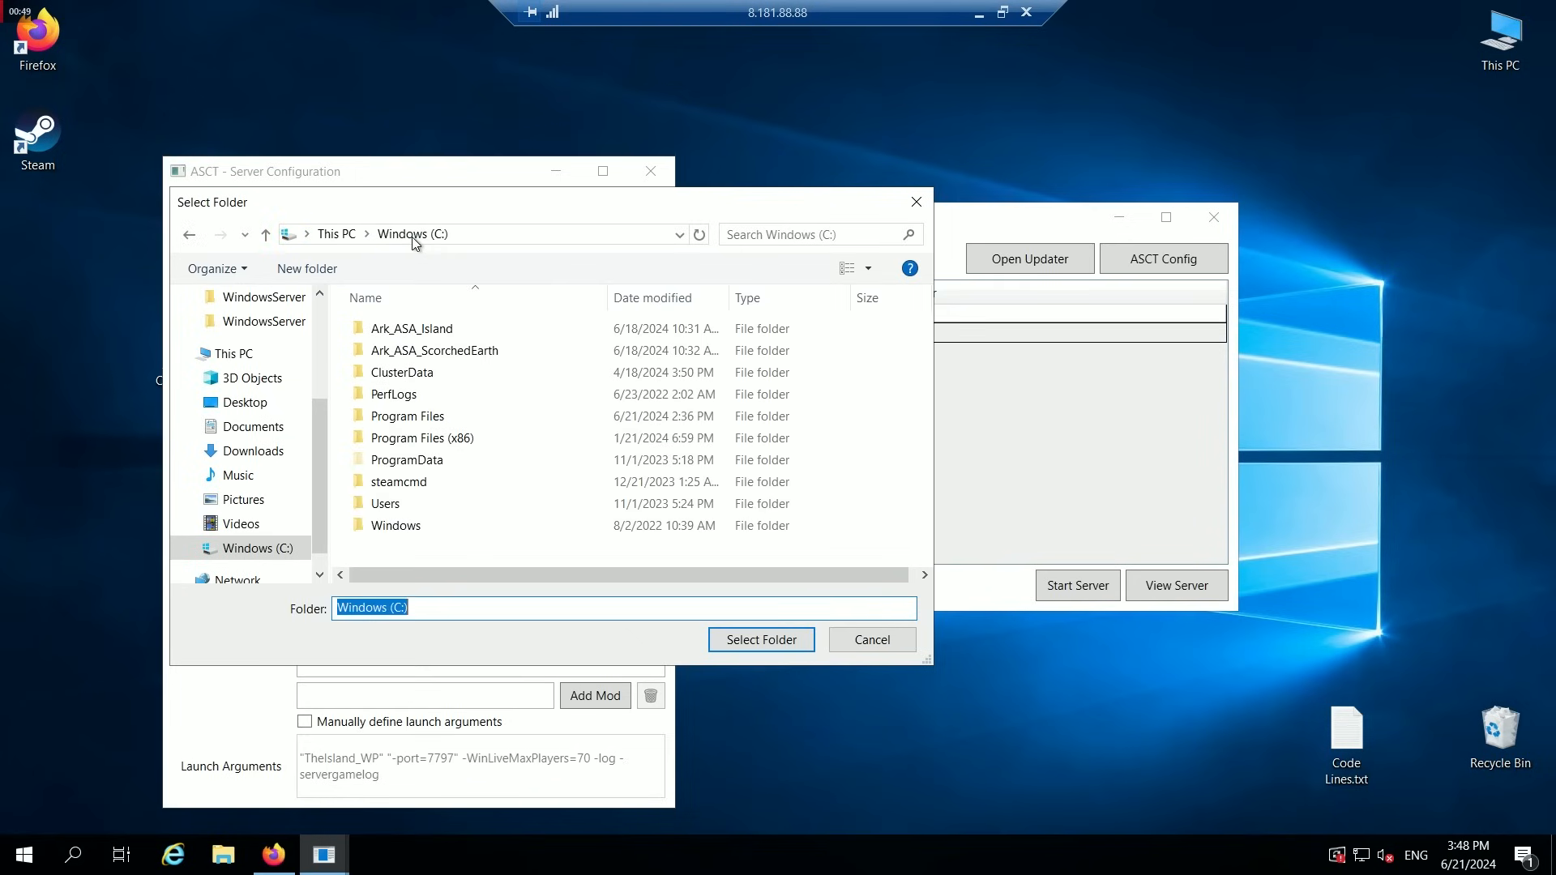
left_click(323, 273)
key("BackSpace")
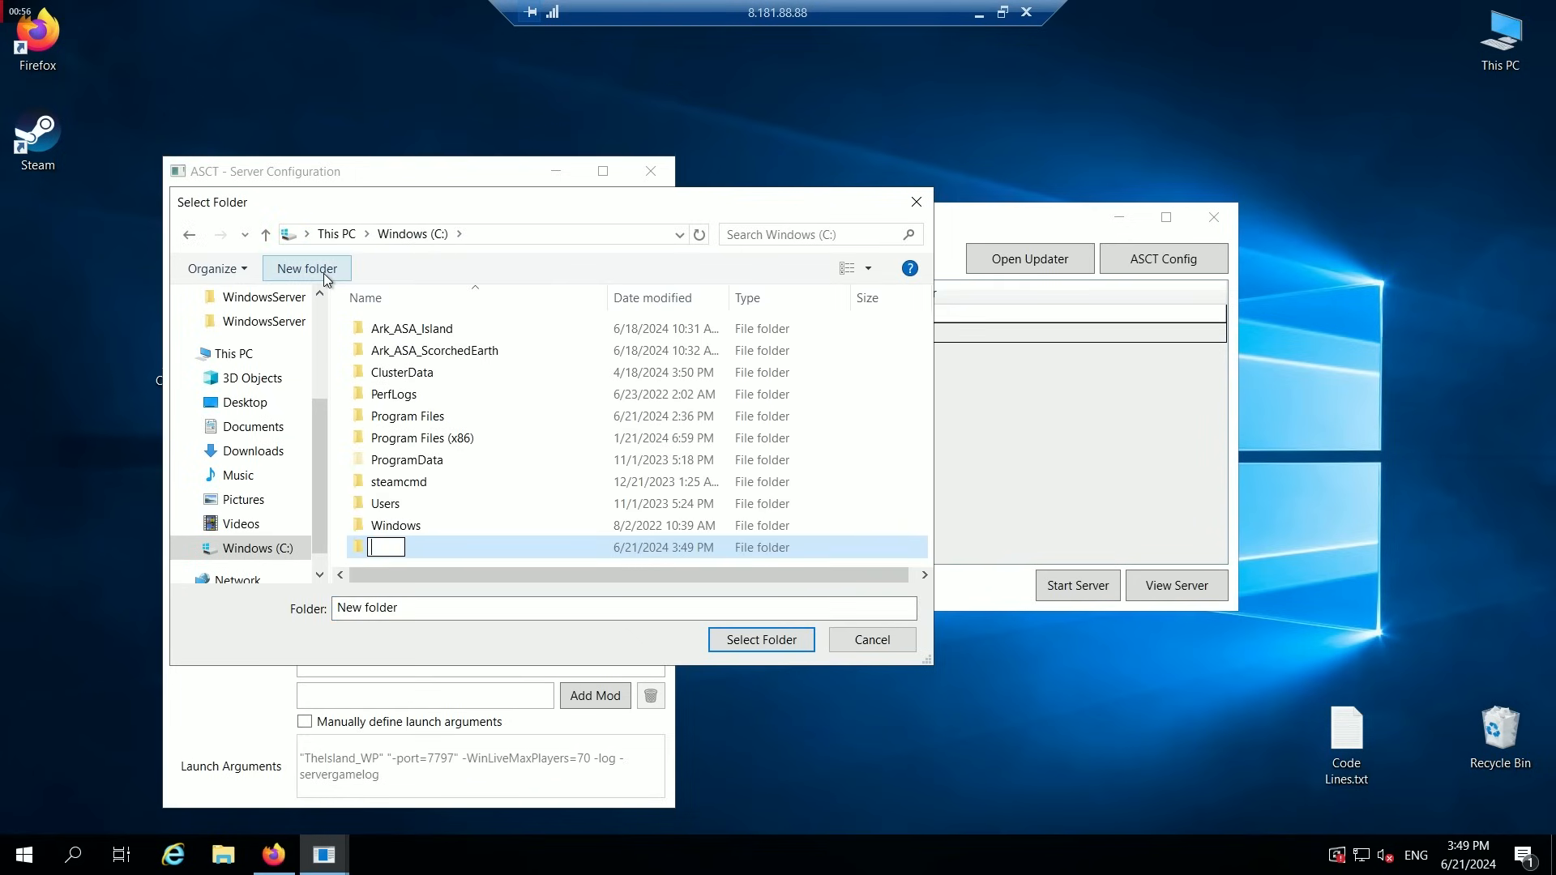
type("Ark")
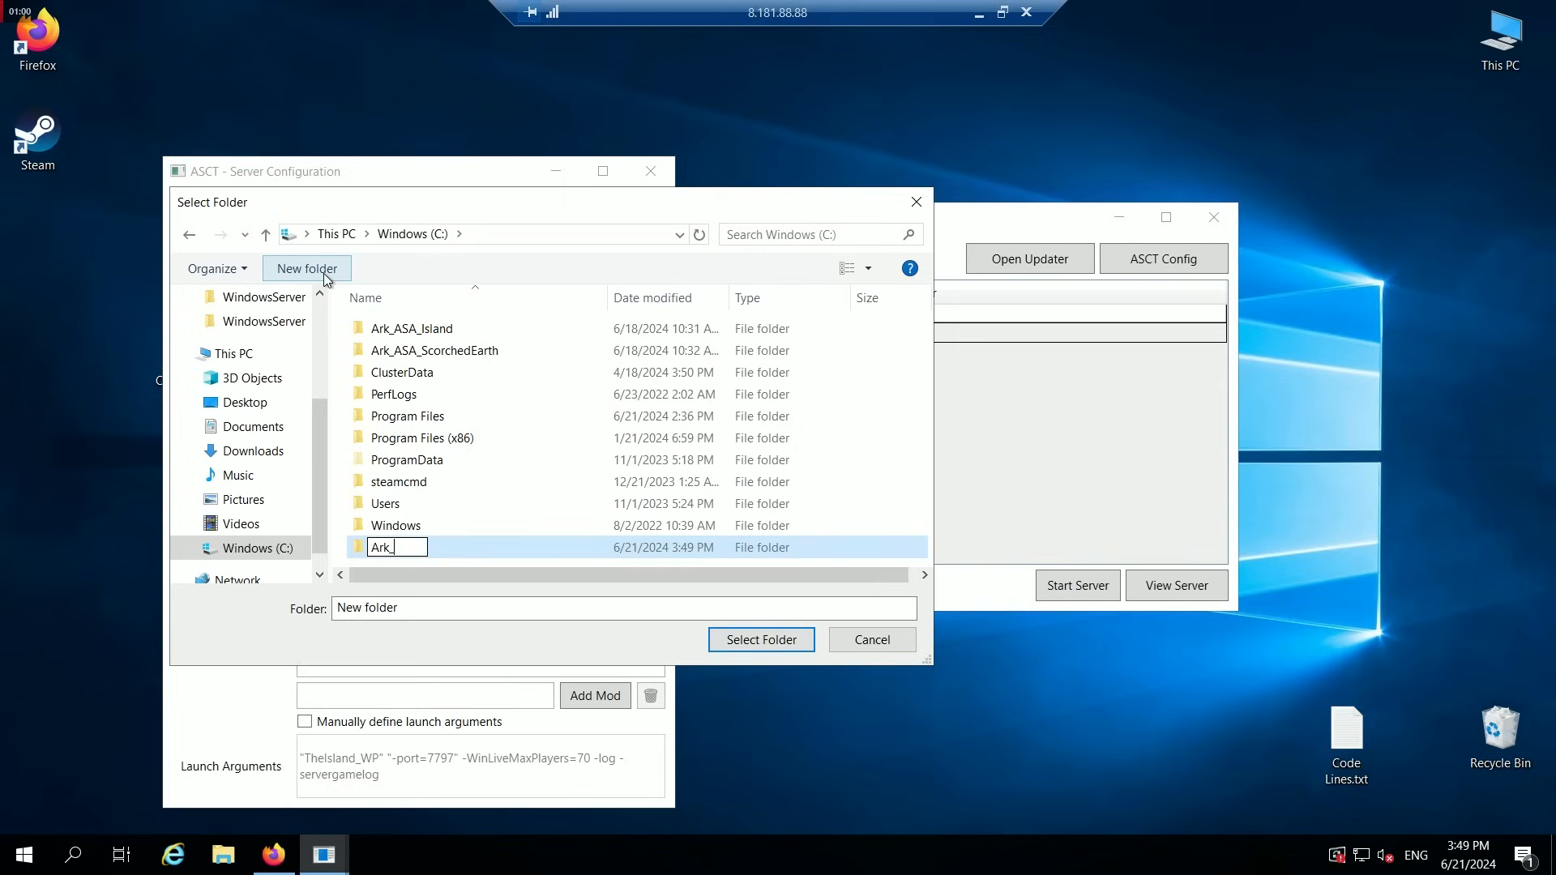
type("_ASA_Centre")
key("BackSpace")
key("BackSpace")
type("r")
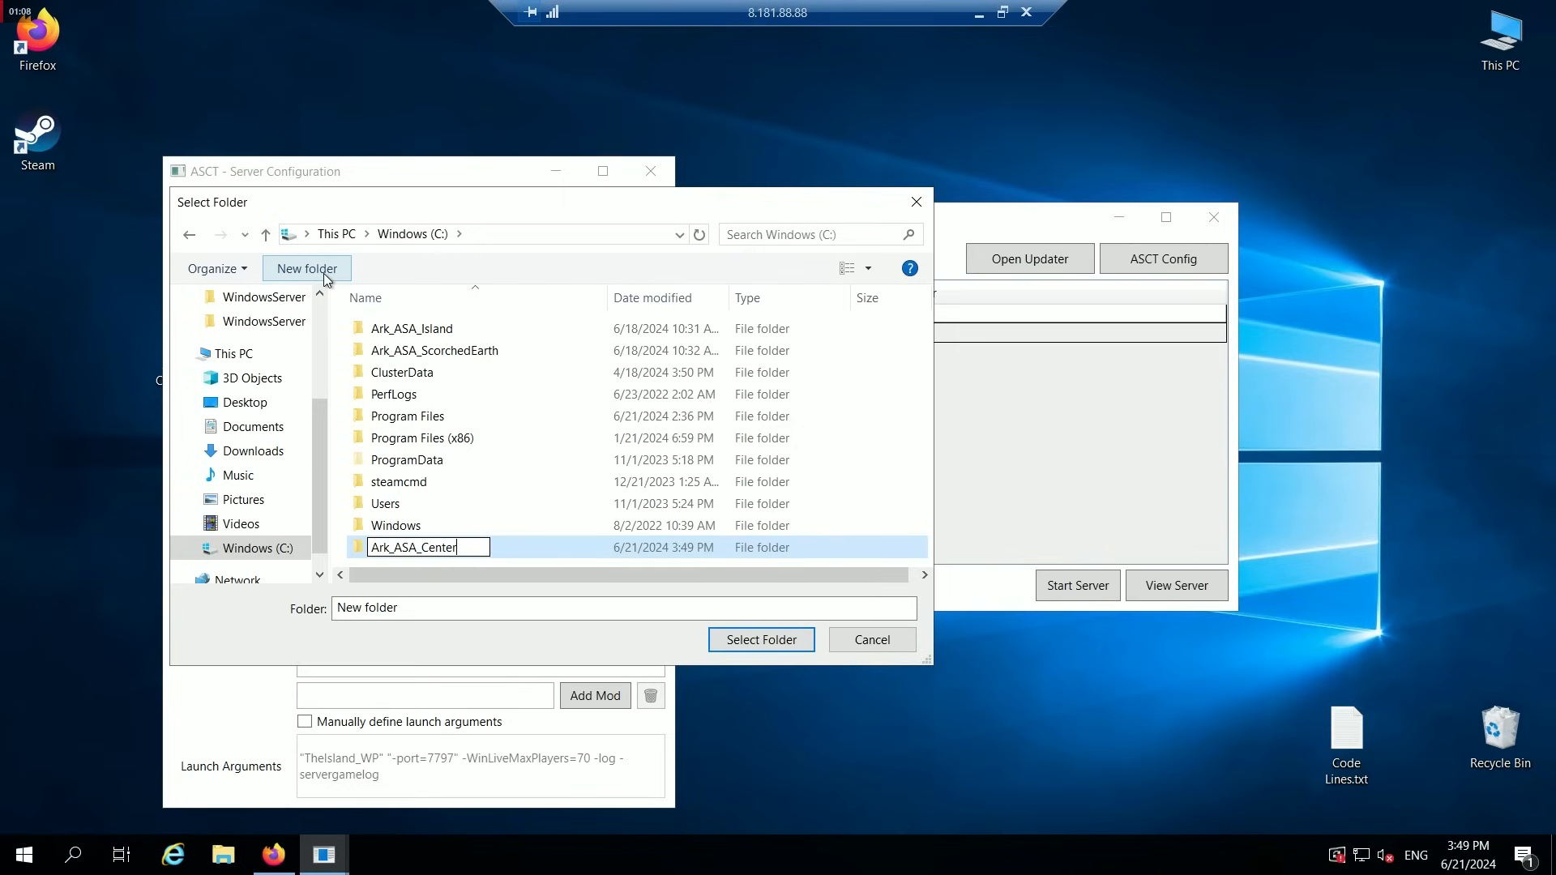
left_click(364, 549)
left_click(760, 640)
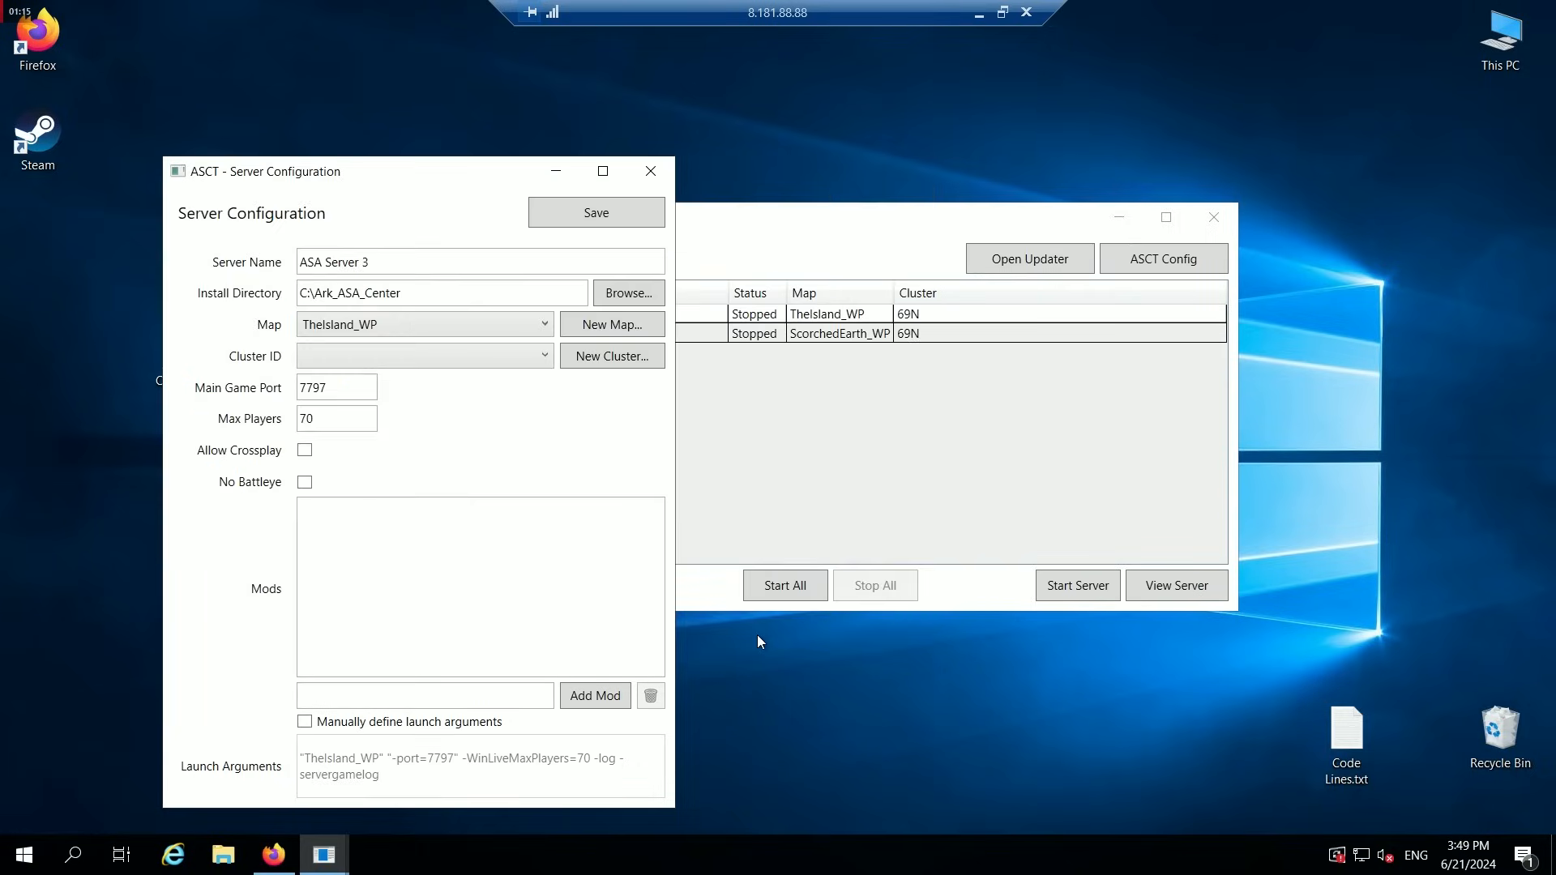
Set ASA Server 3's map to thecenter_wp and enter the new cluster ID 69N.
left_click(431, 334)
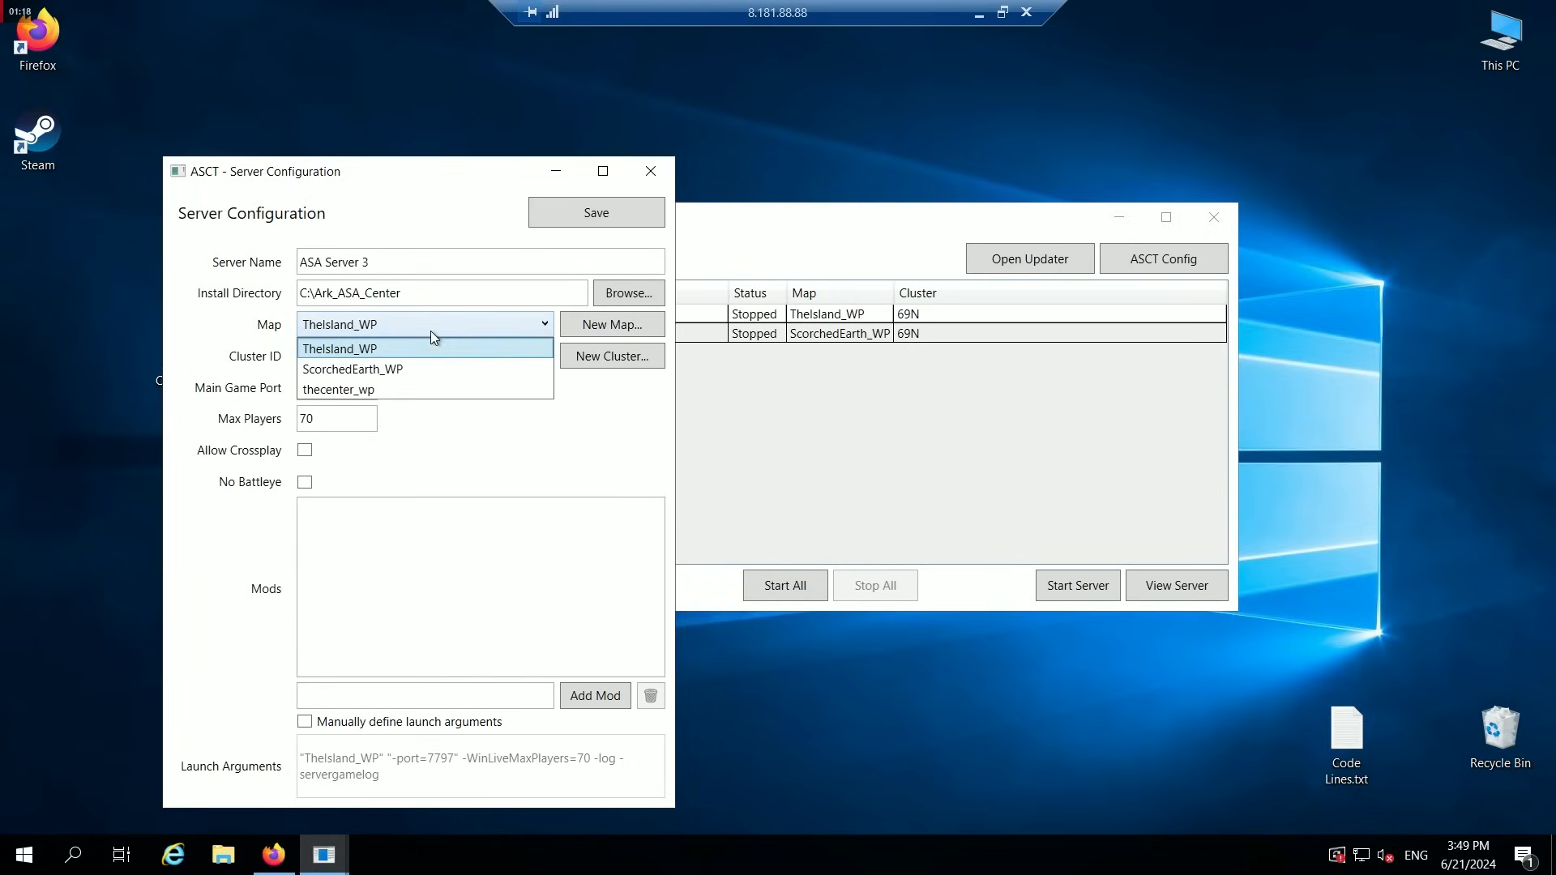
left_click(403, 390)
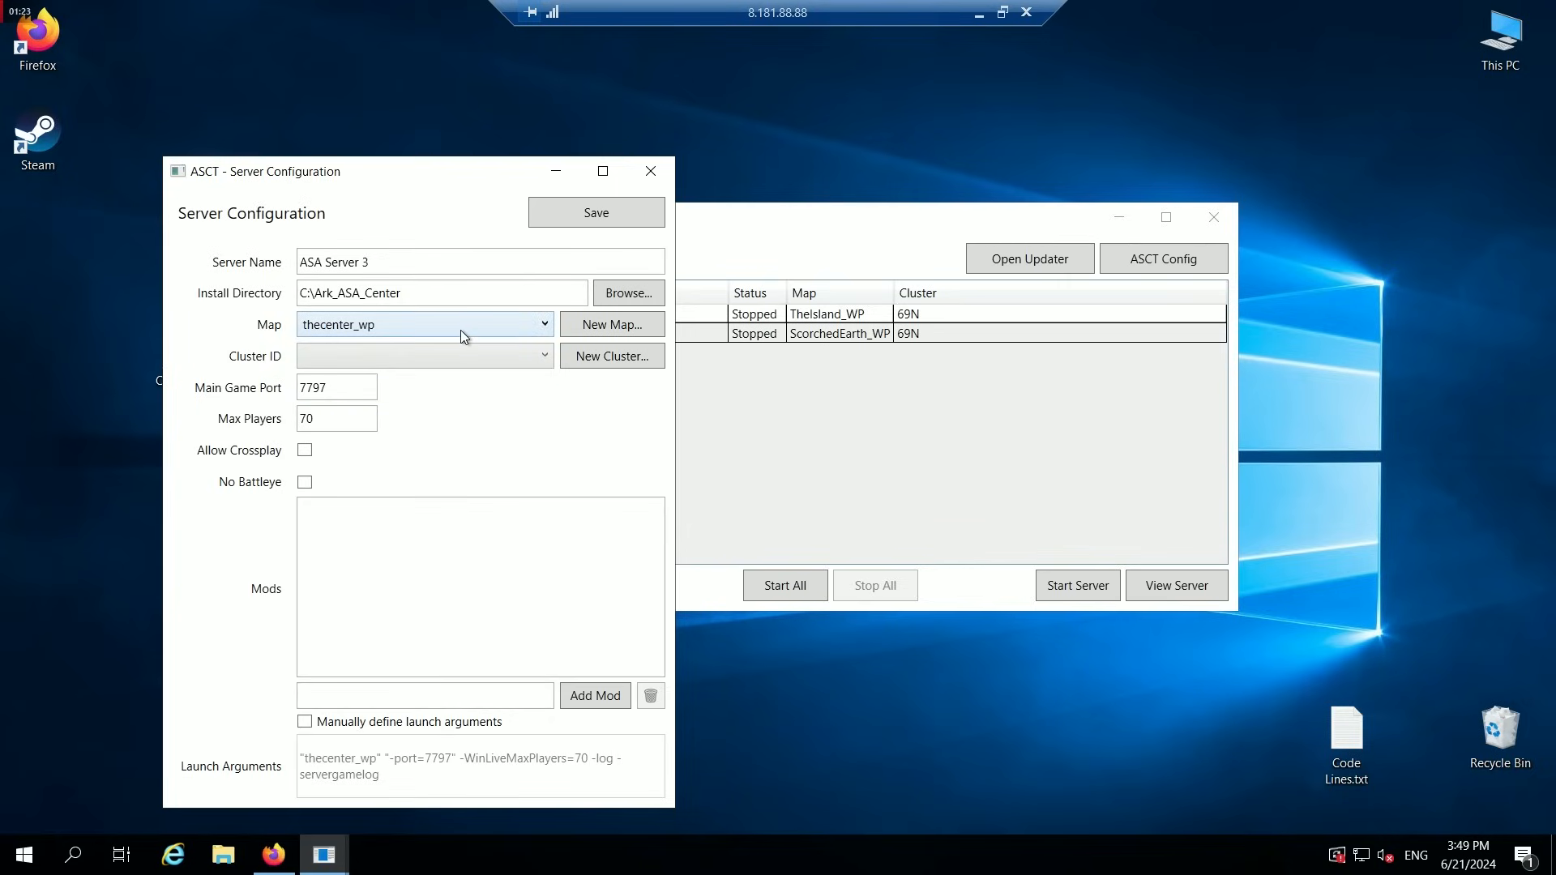
left_click(591, 357)
left_click(509, 354)
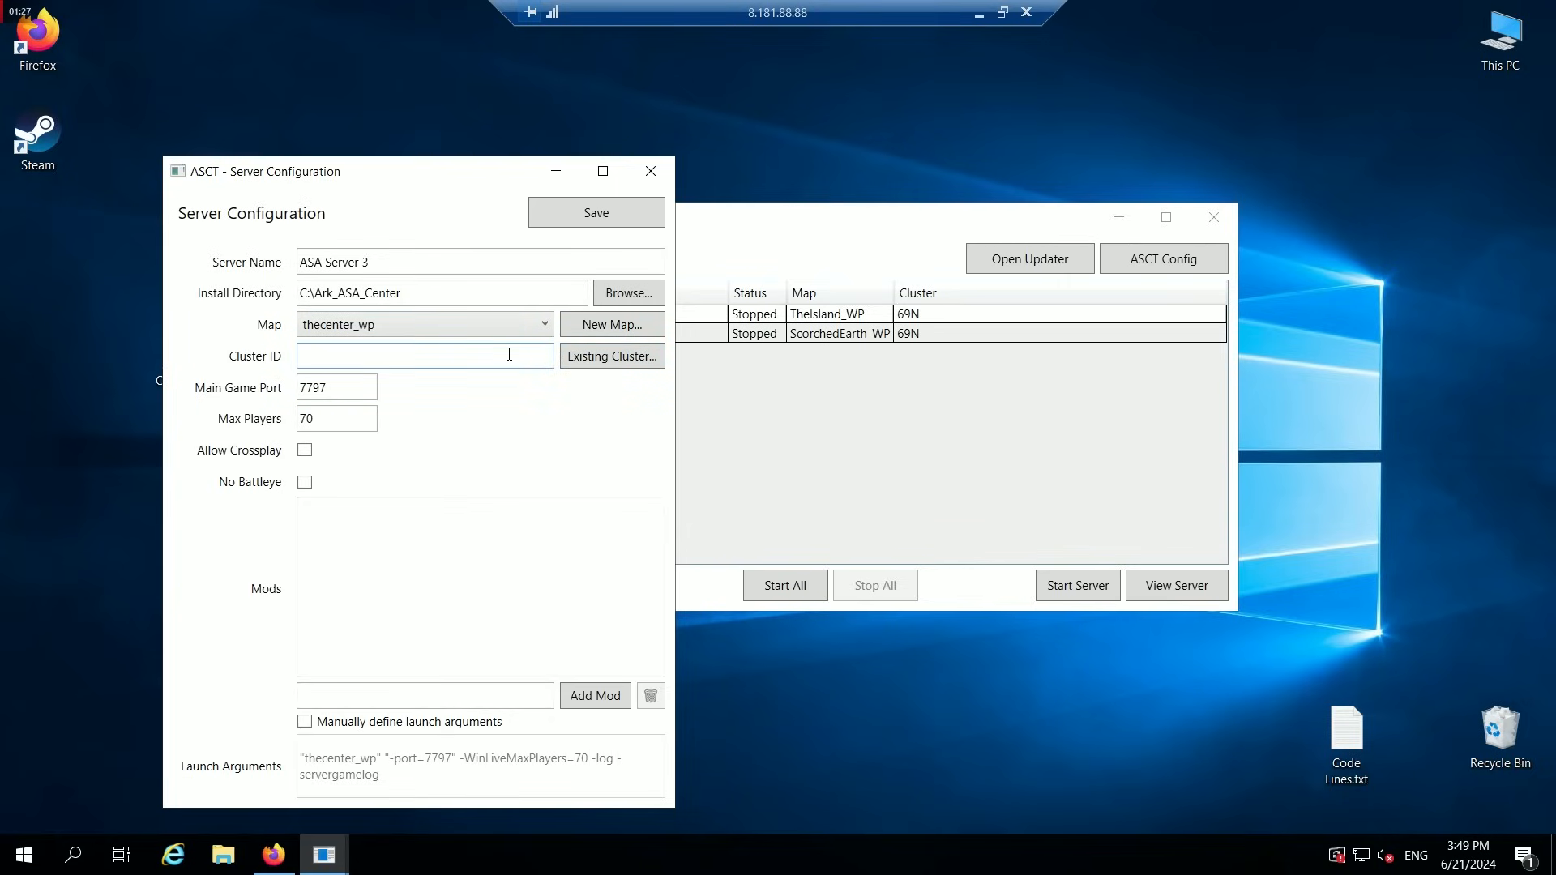
type("69n")
key("BackSpace")
type("N")
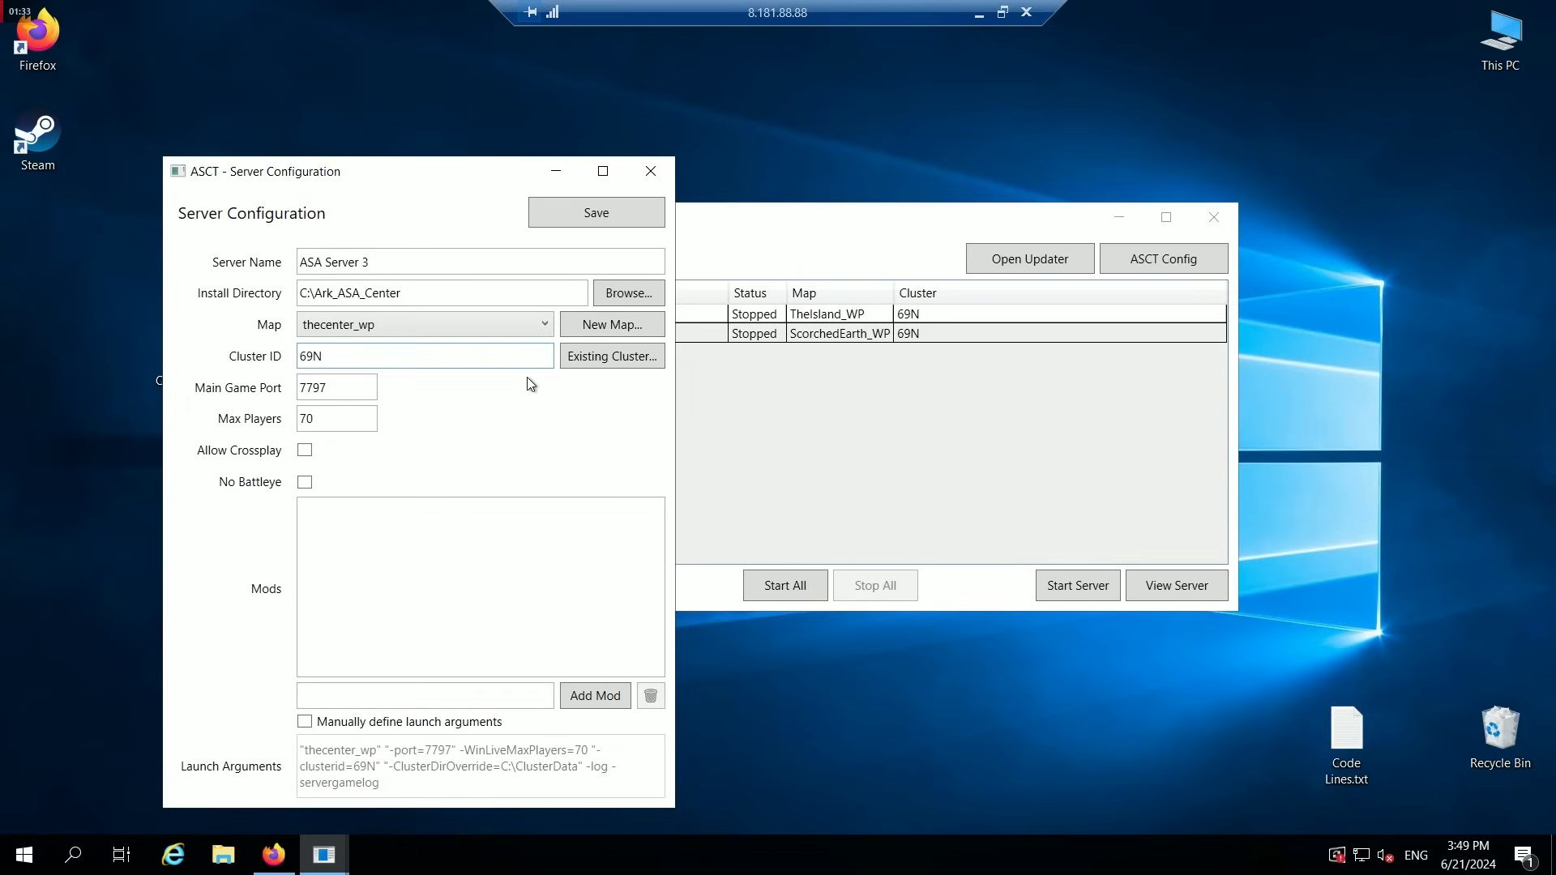
Compare the cluster IDs in the server list, then save ASA Server 3's settings.
left_click_drag(843, 221, 1085, 217)
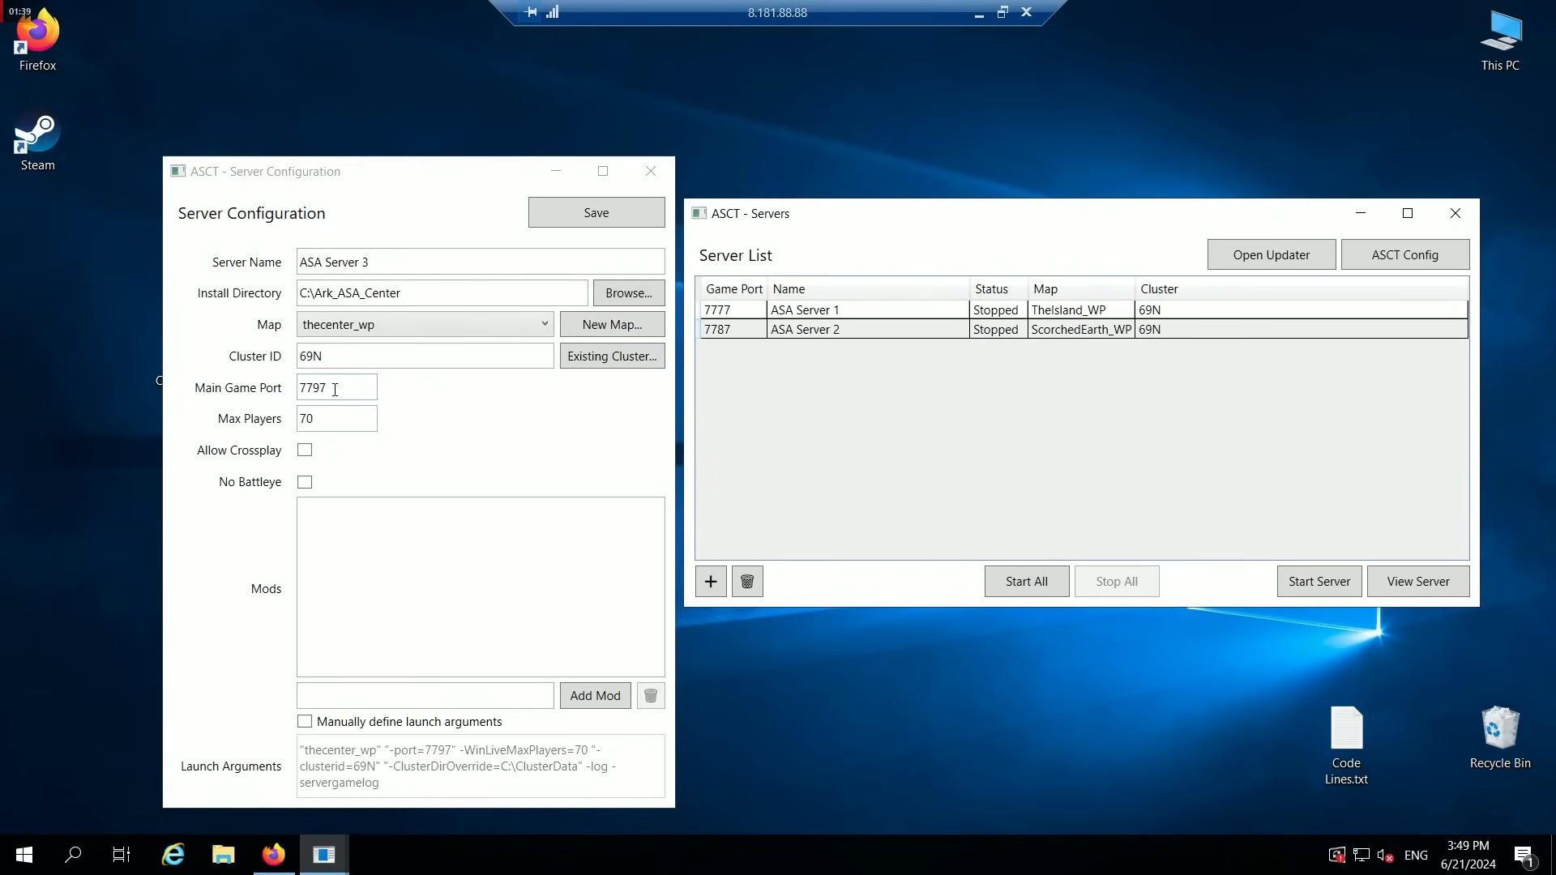
left_click(482, 417)
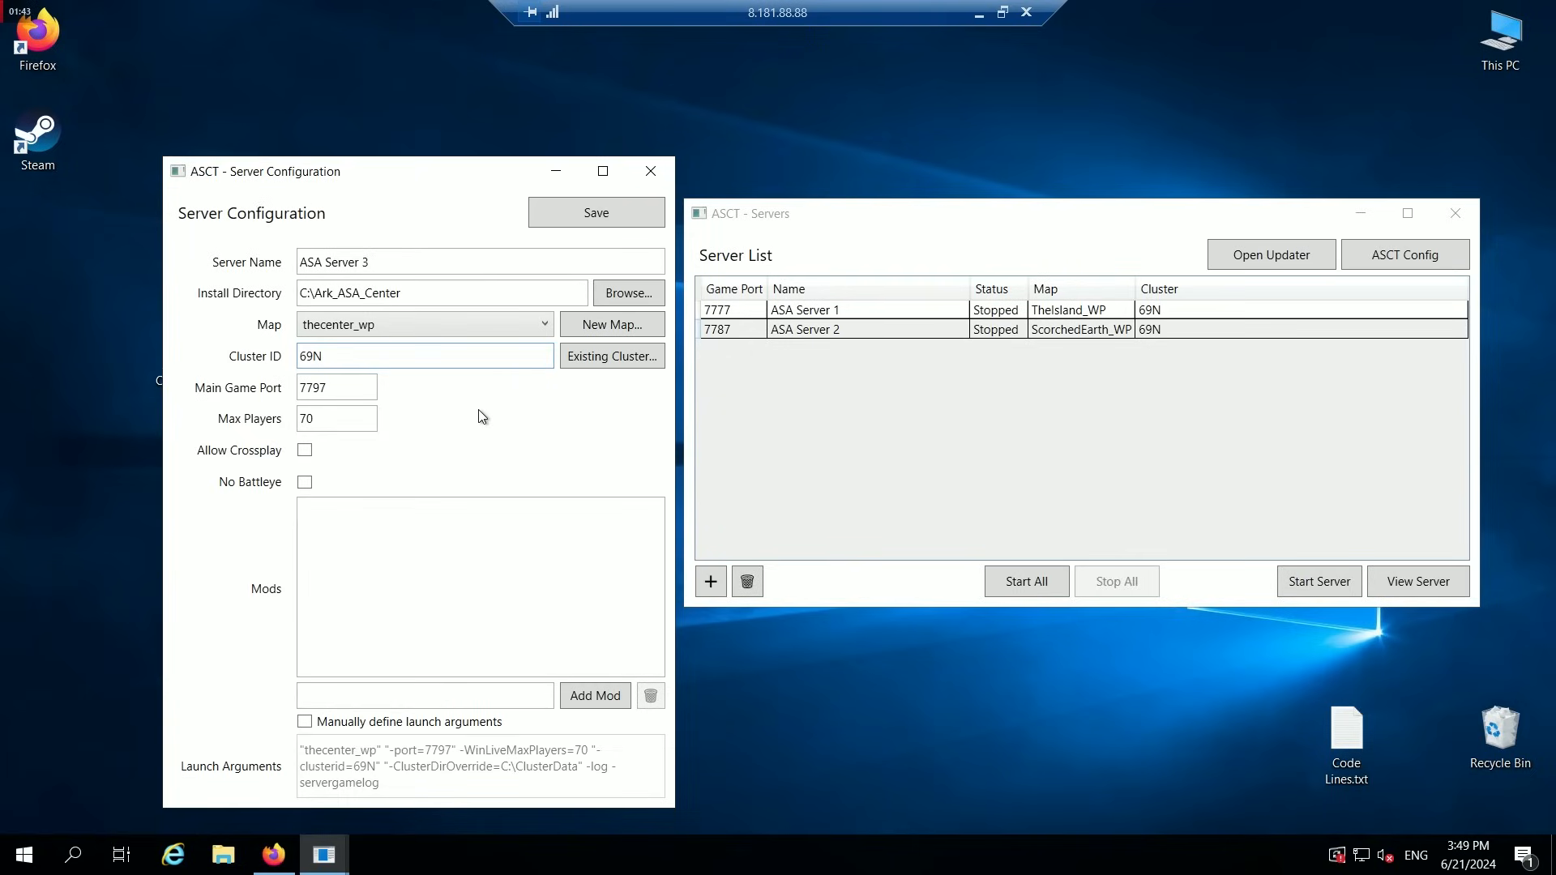
left_click(610, 212)
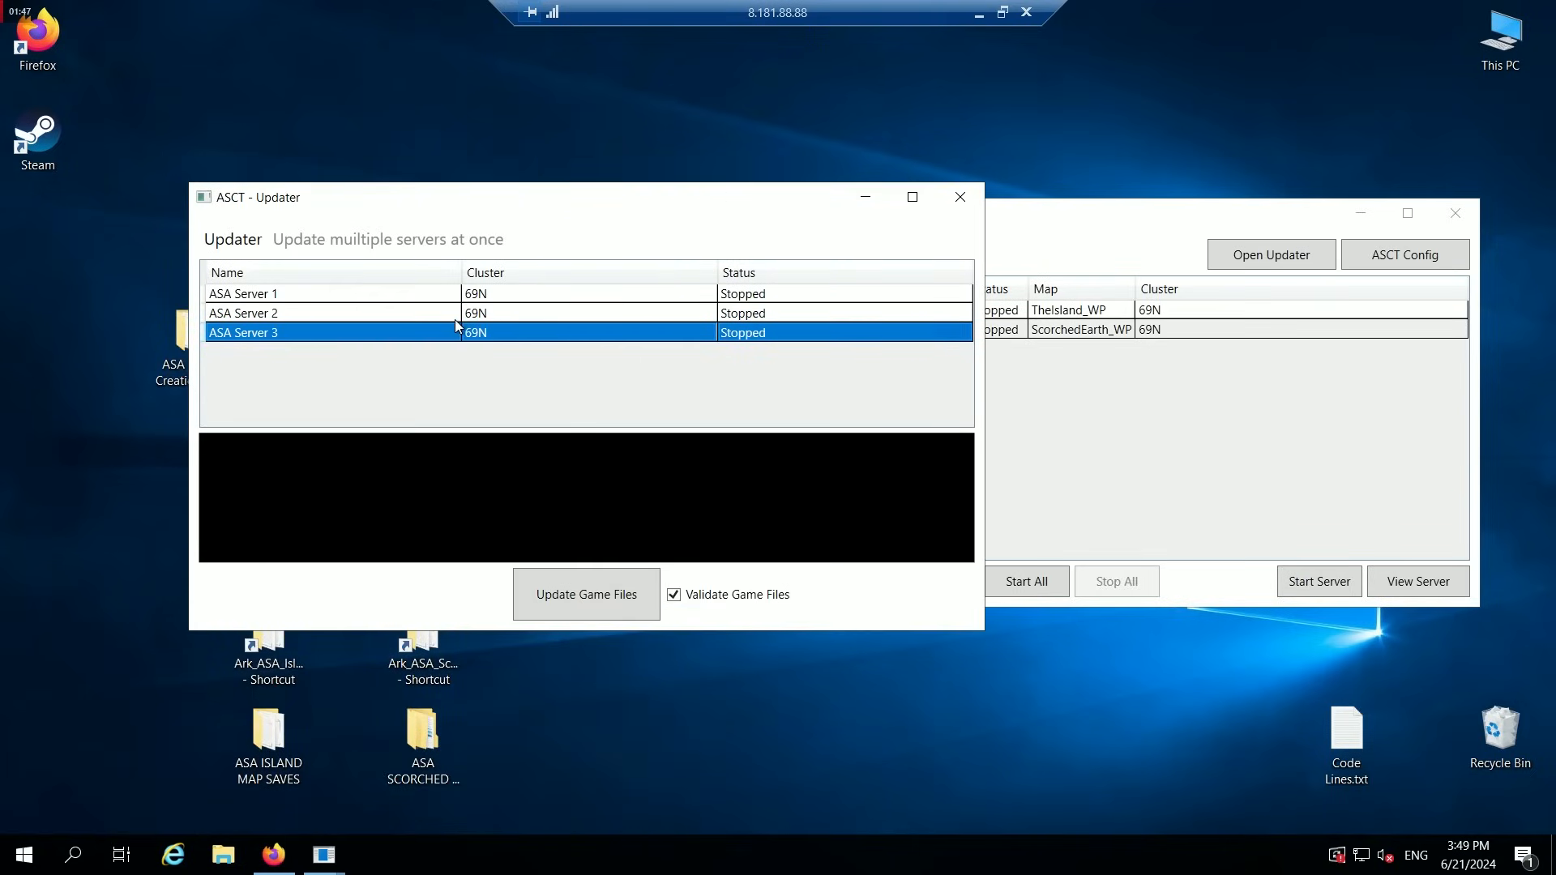
Select ASA Server 3 in the Updater and check the Ark_ASA_Island and Ark_ASA_ScorchedEarth folders on C:.
left_click(370, 335)
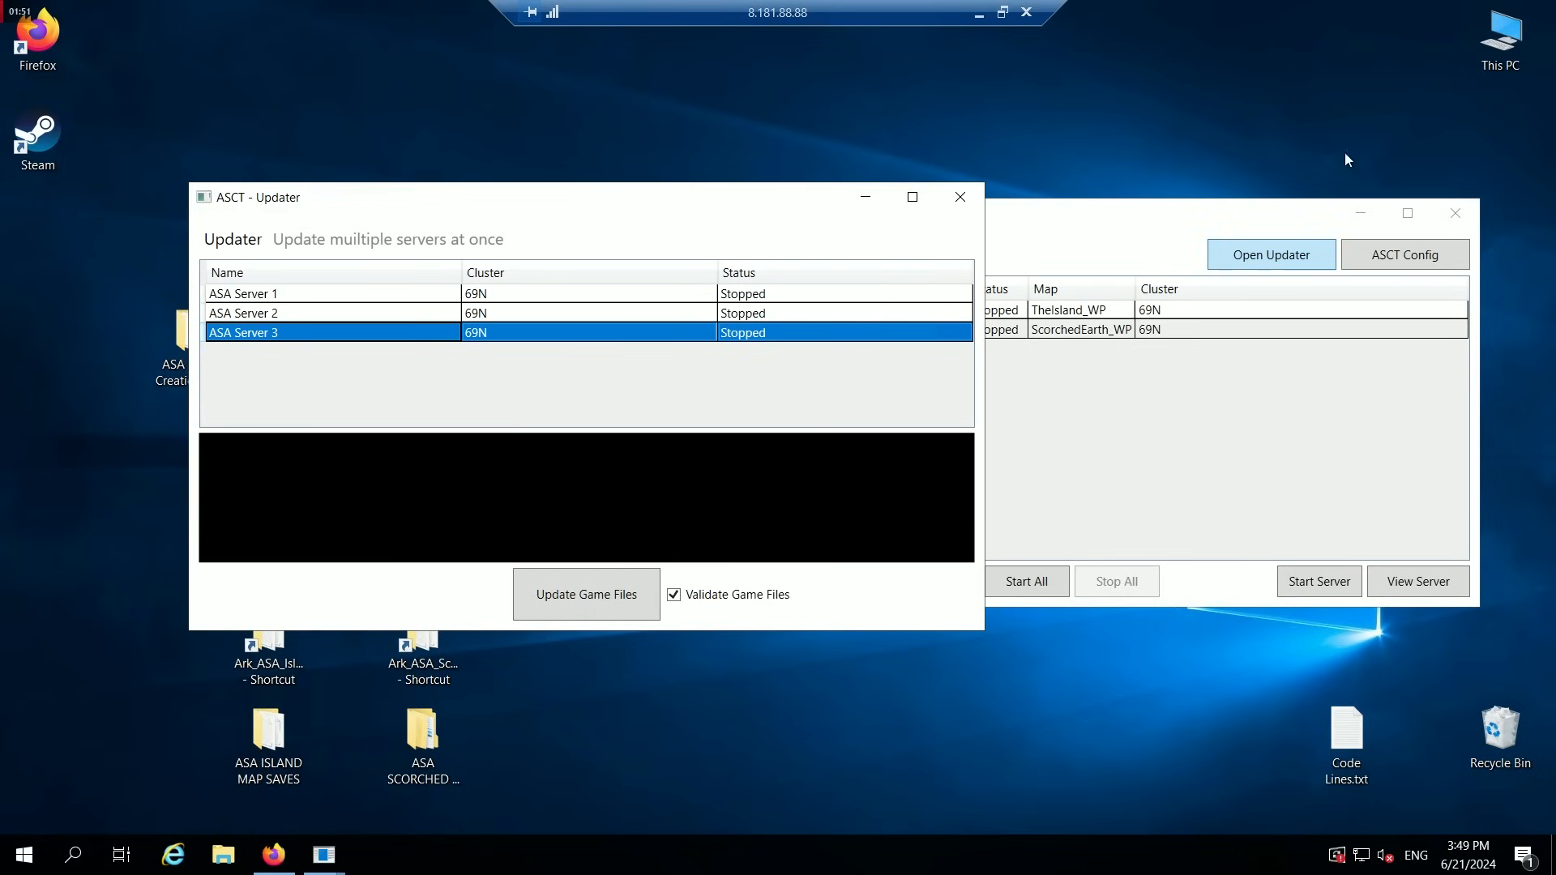
left_click(1498, 34)
double_click(1498, 34)
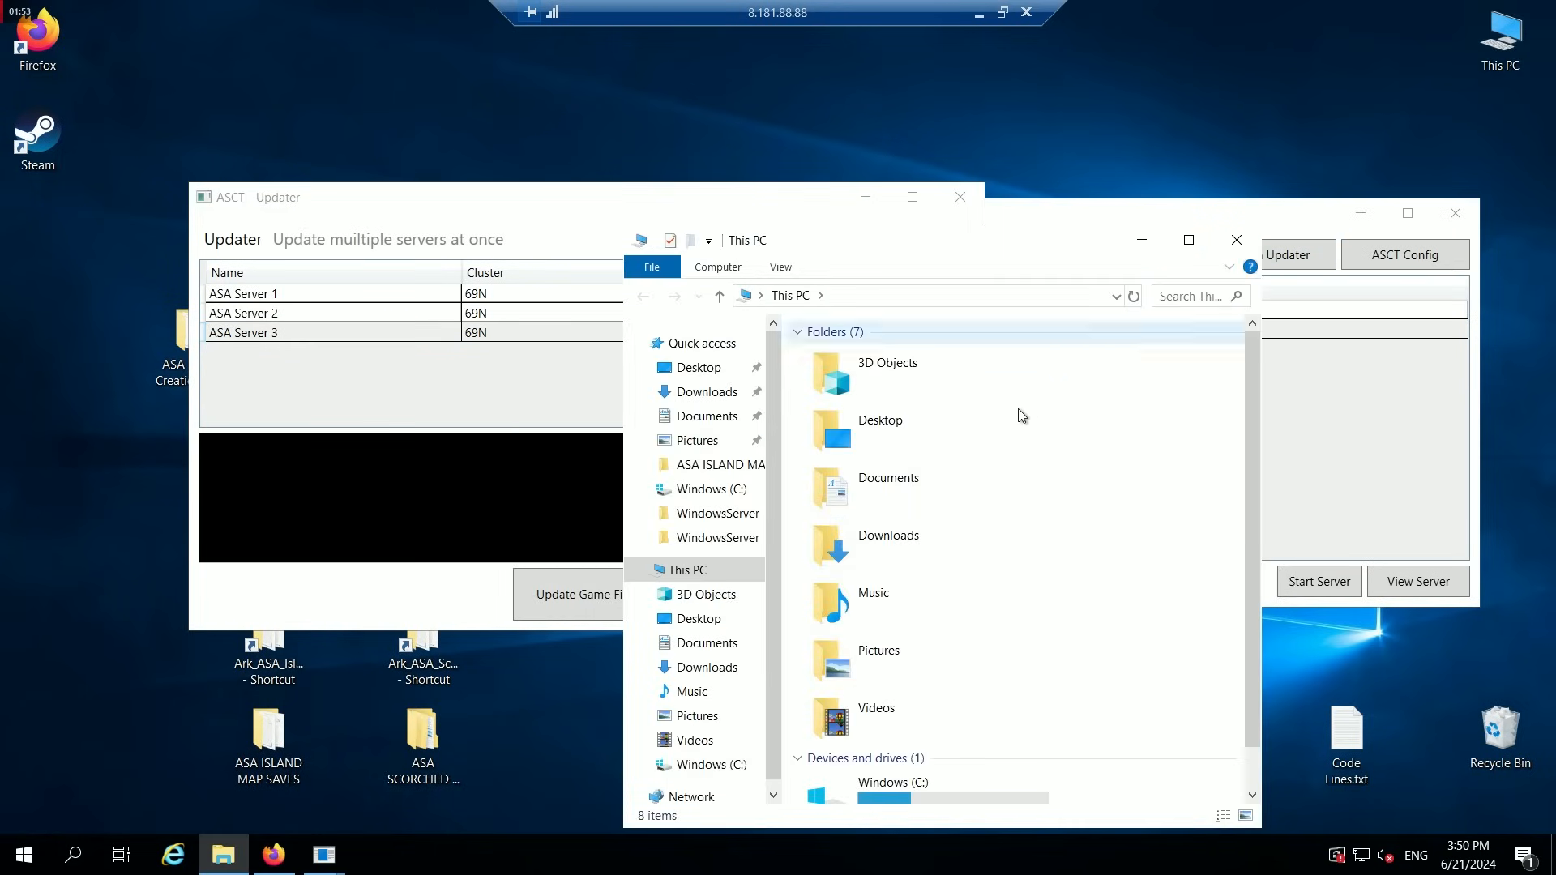
double_click(911, 764)
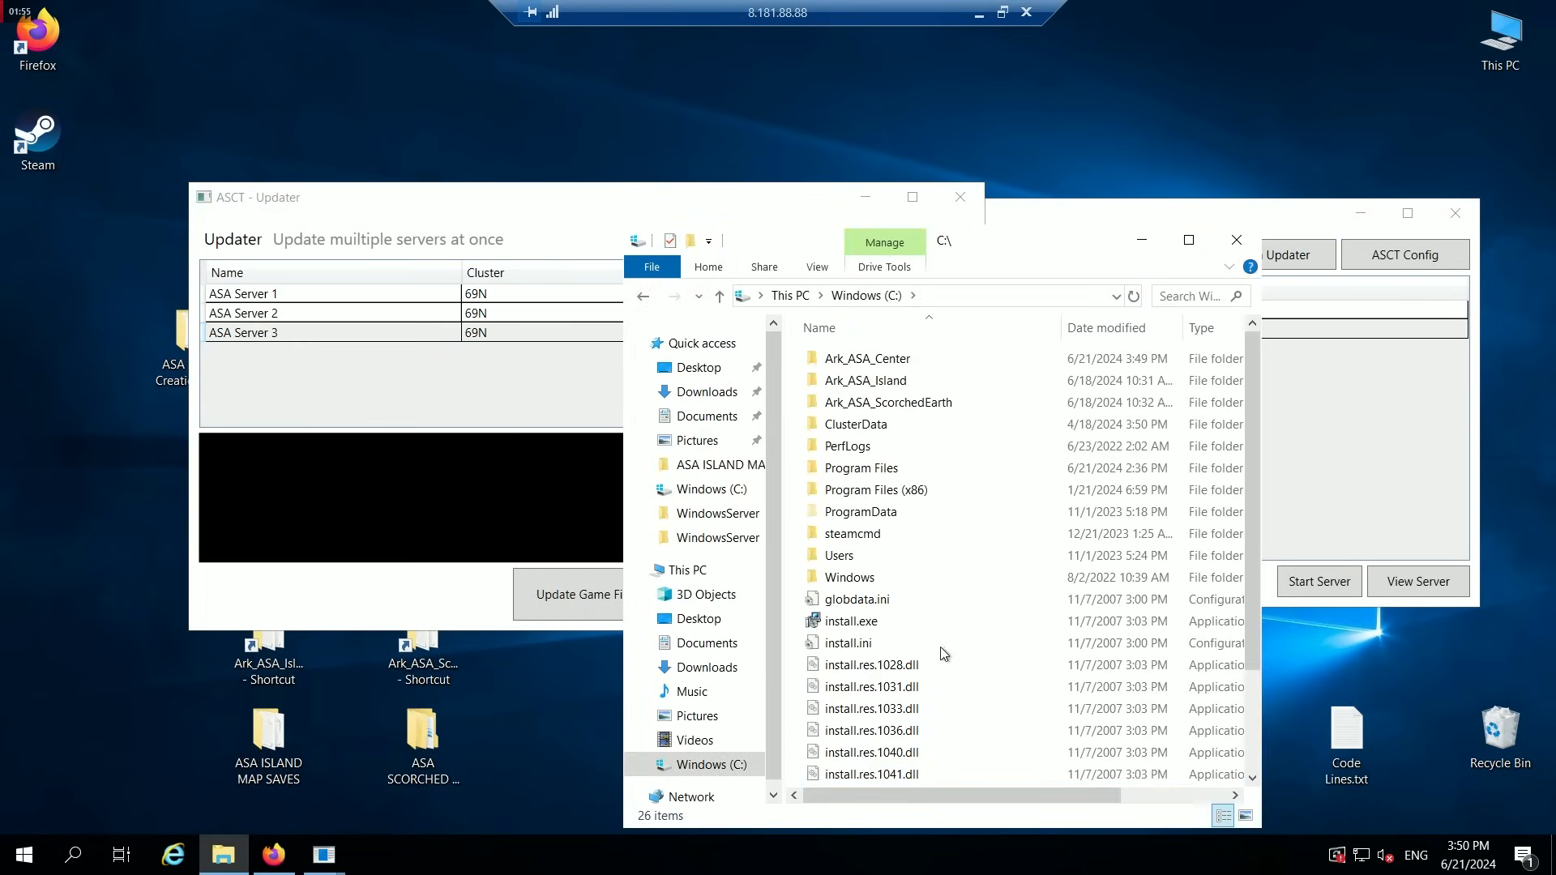
double_click(892, 381)
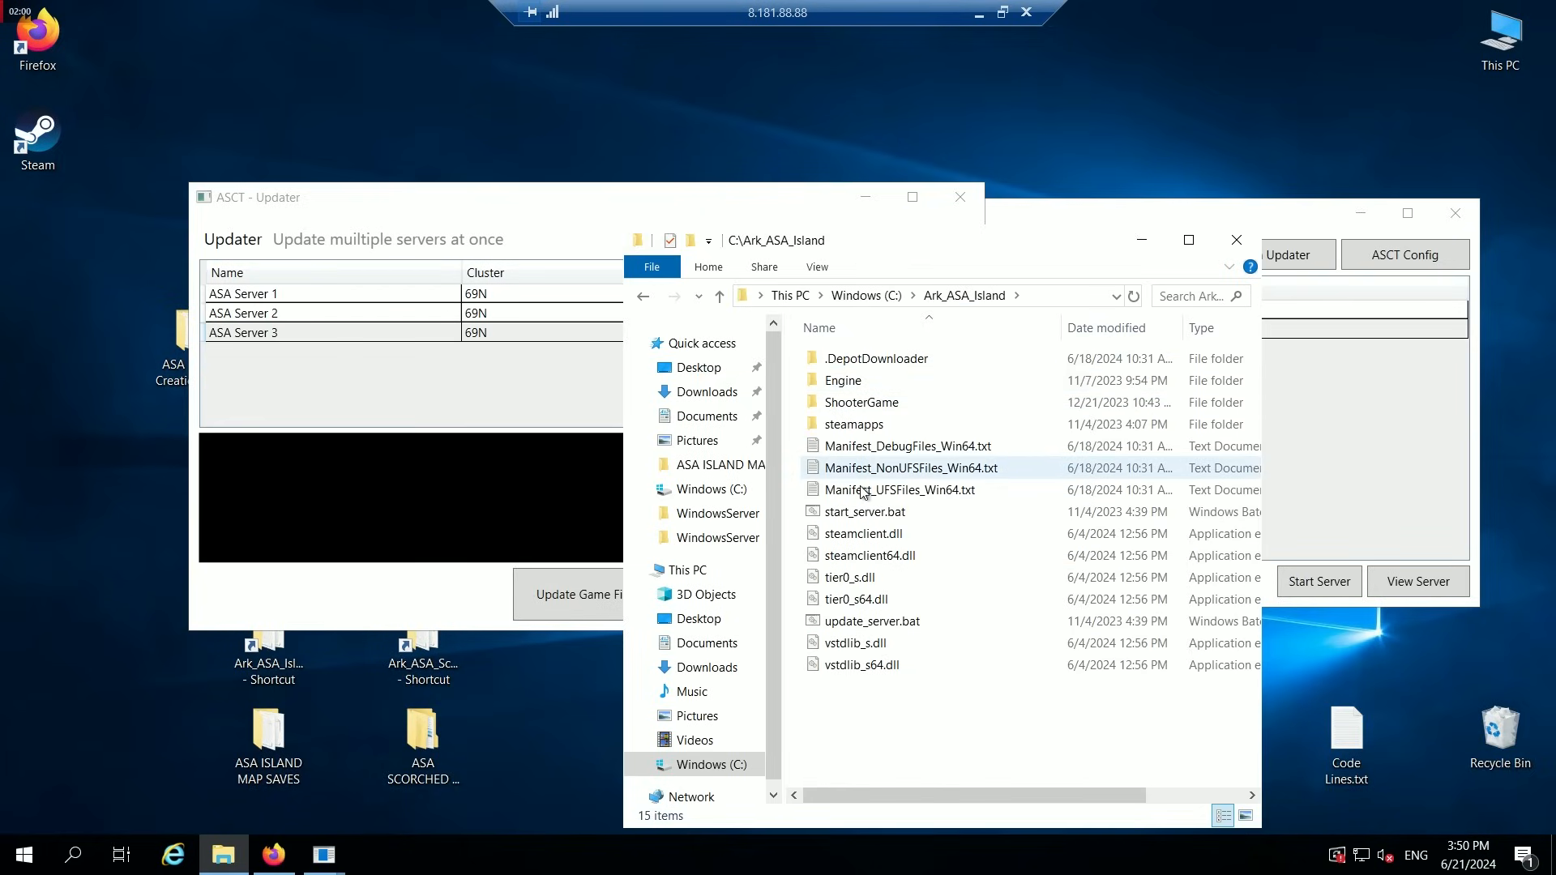
left_click(642, 295)
double_click(863, 402)
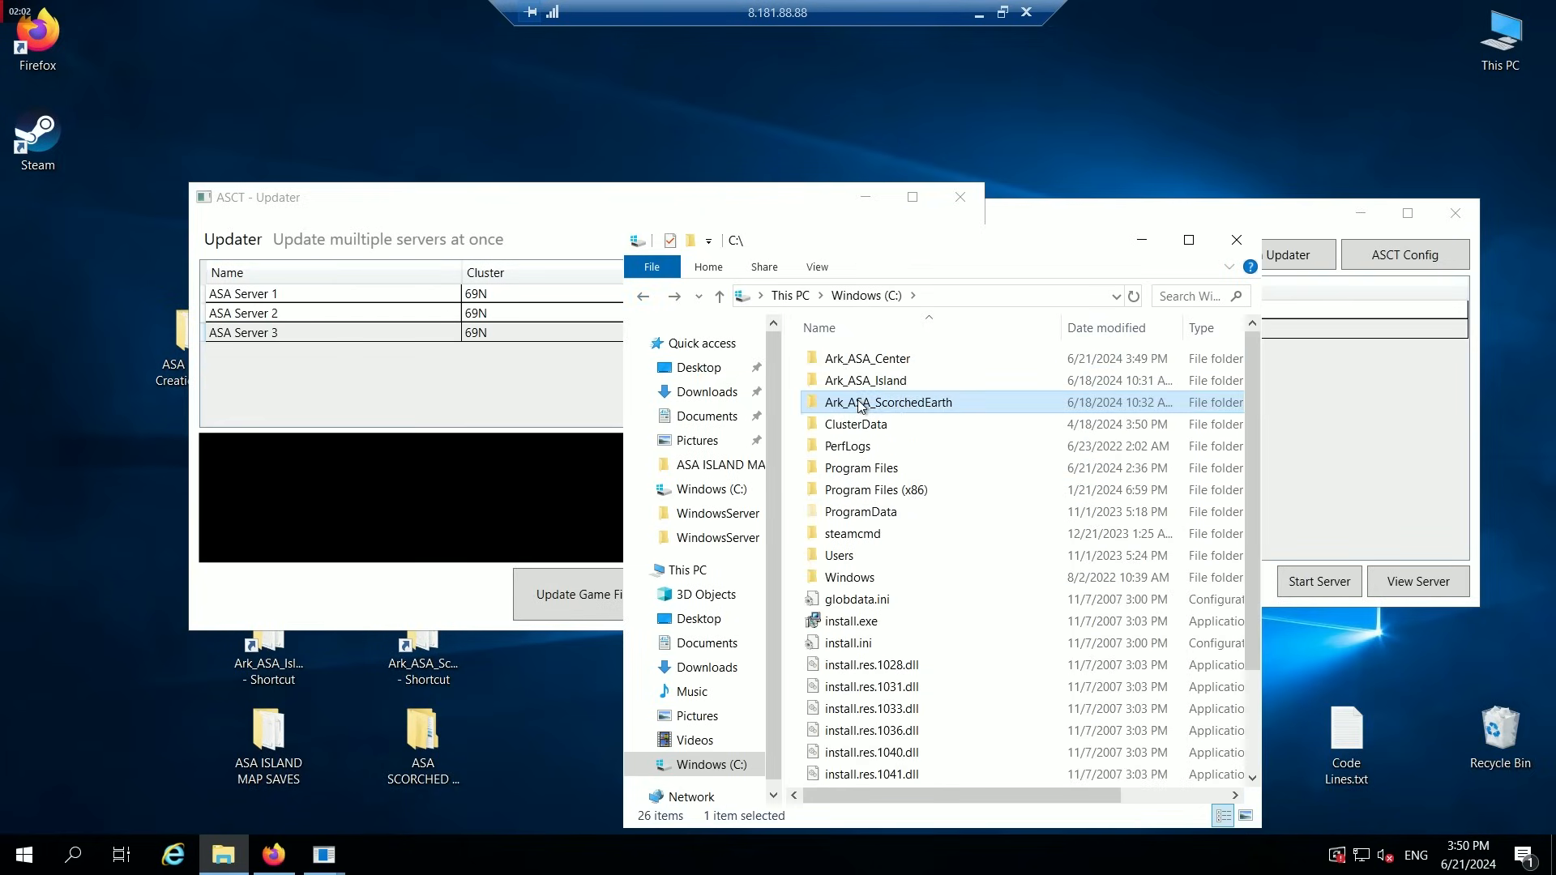
left_click(644, 296)
Open the empty Ark_ASA_Center folder and arrange Explorer beside the Updater.
double_click(850, 359)
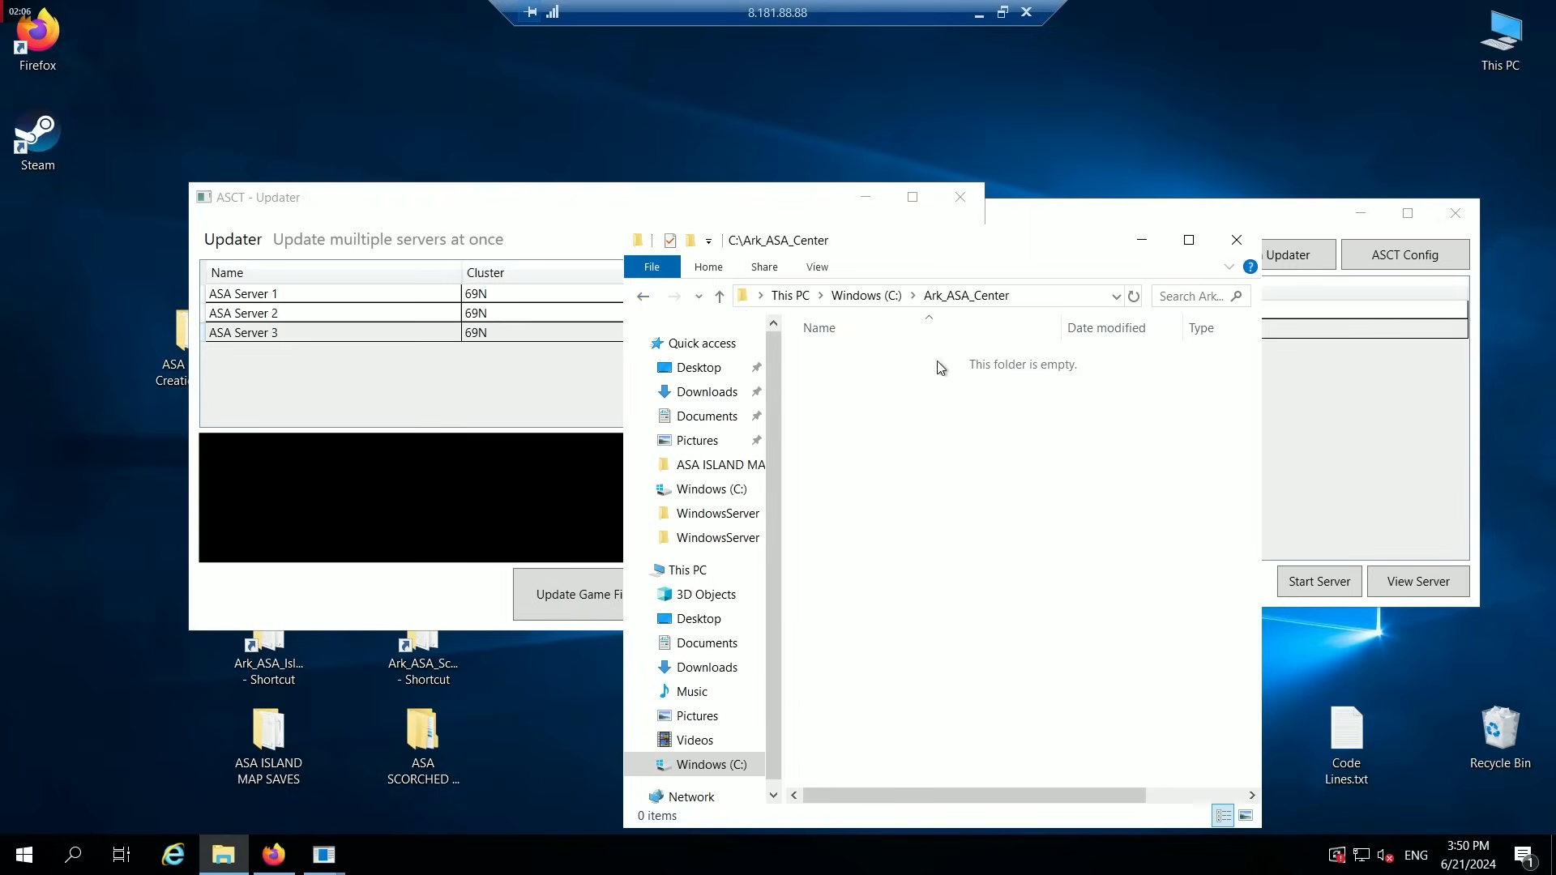
left_click_drag(1104, 236, 1104, 232)
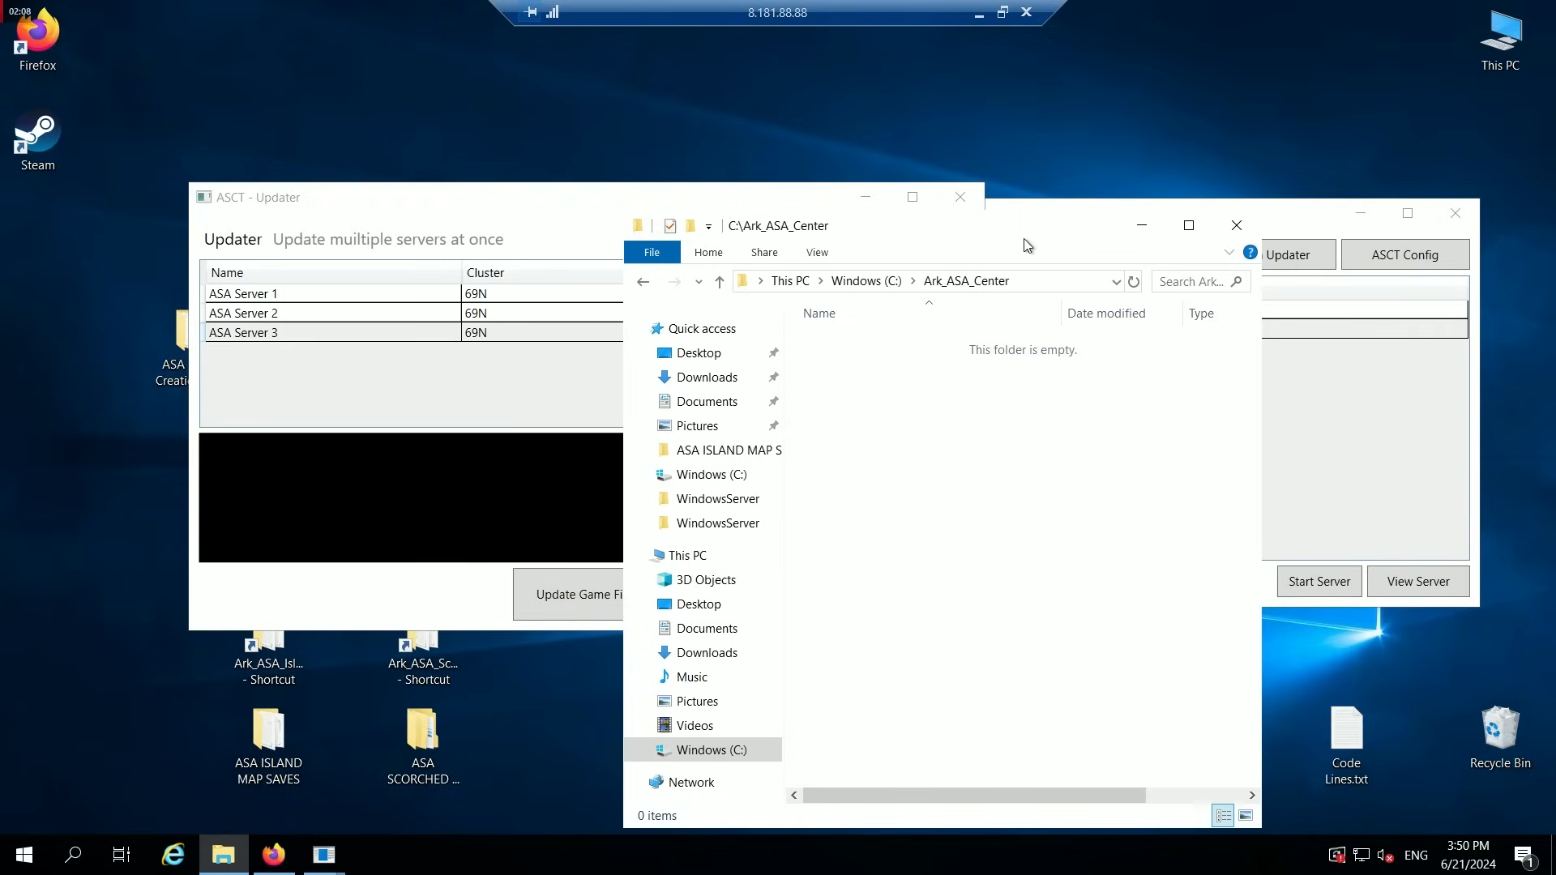
left_click_drag(1007, 235, 1295, 211)
left_click_drag(751, 200, 676, 182)
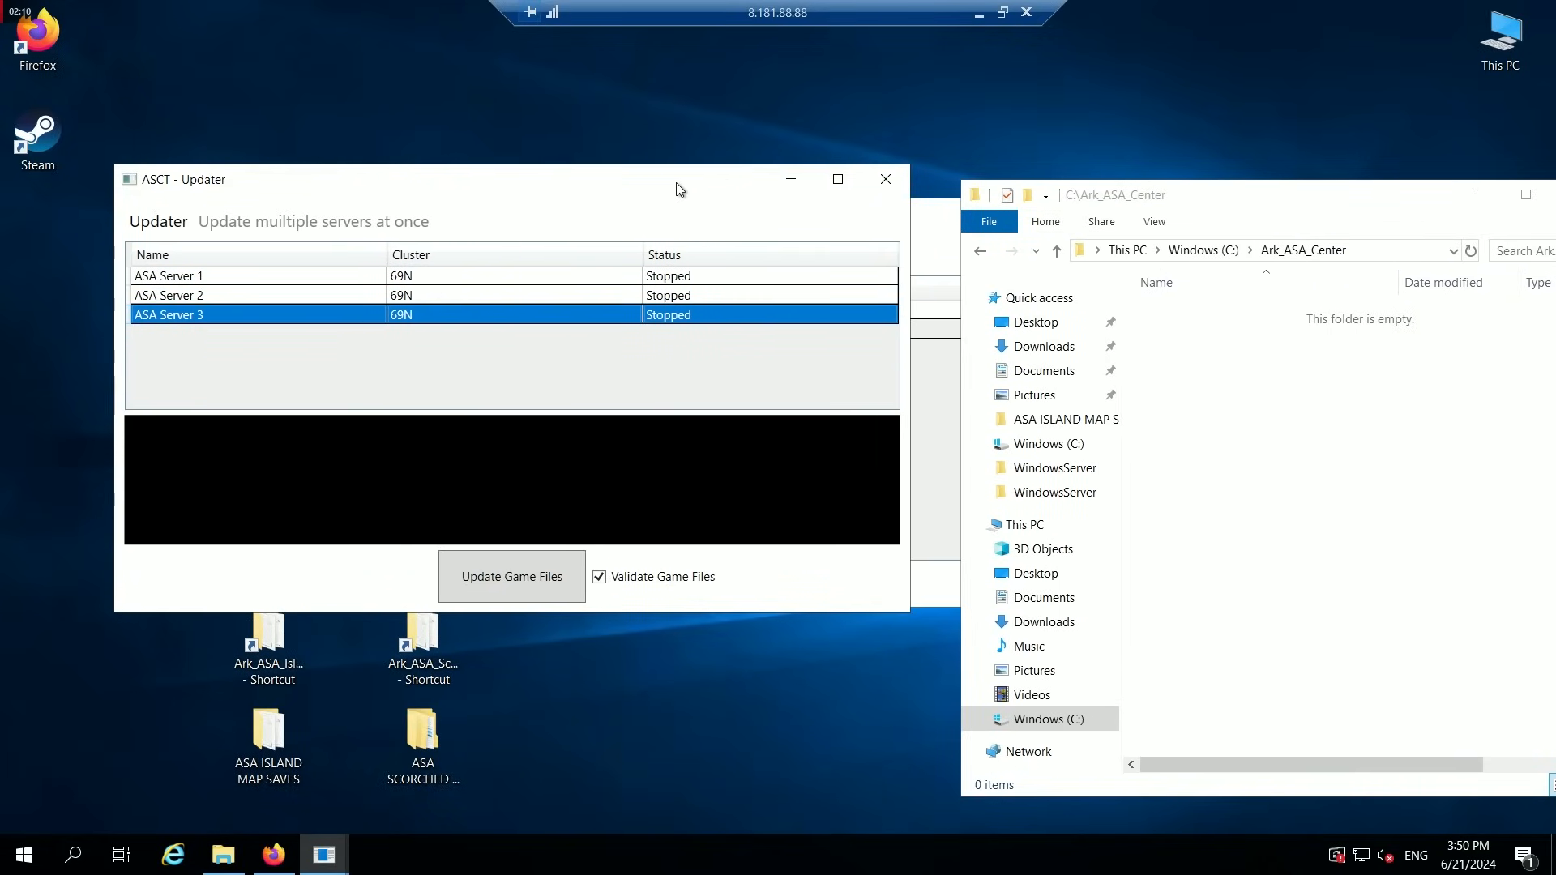
Download ASA Server 3's game files into C:\Ark_ASA_Center, then close the Updater.
left_click(504, 581)
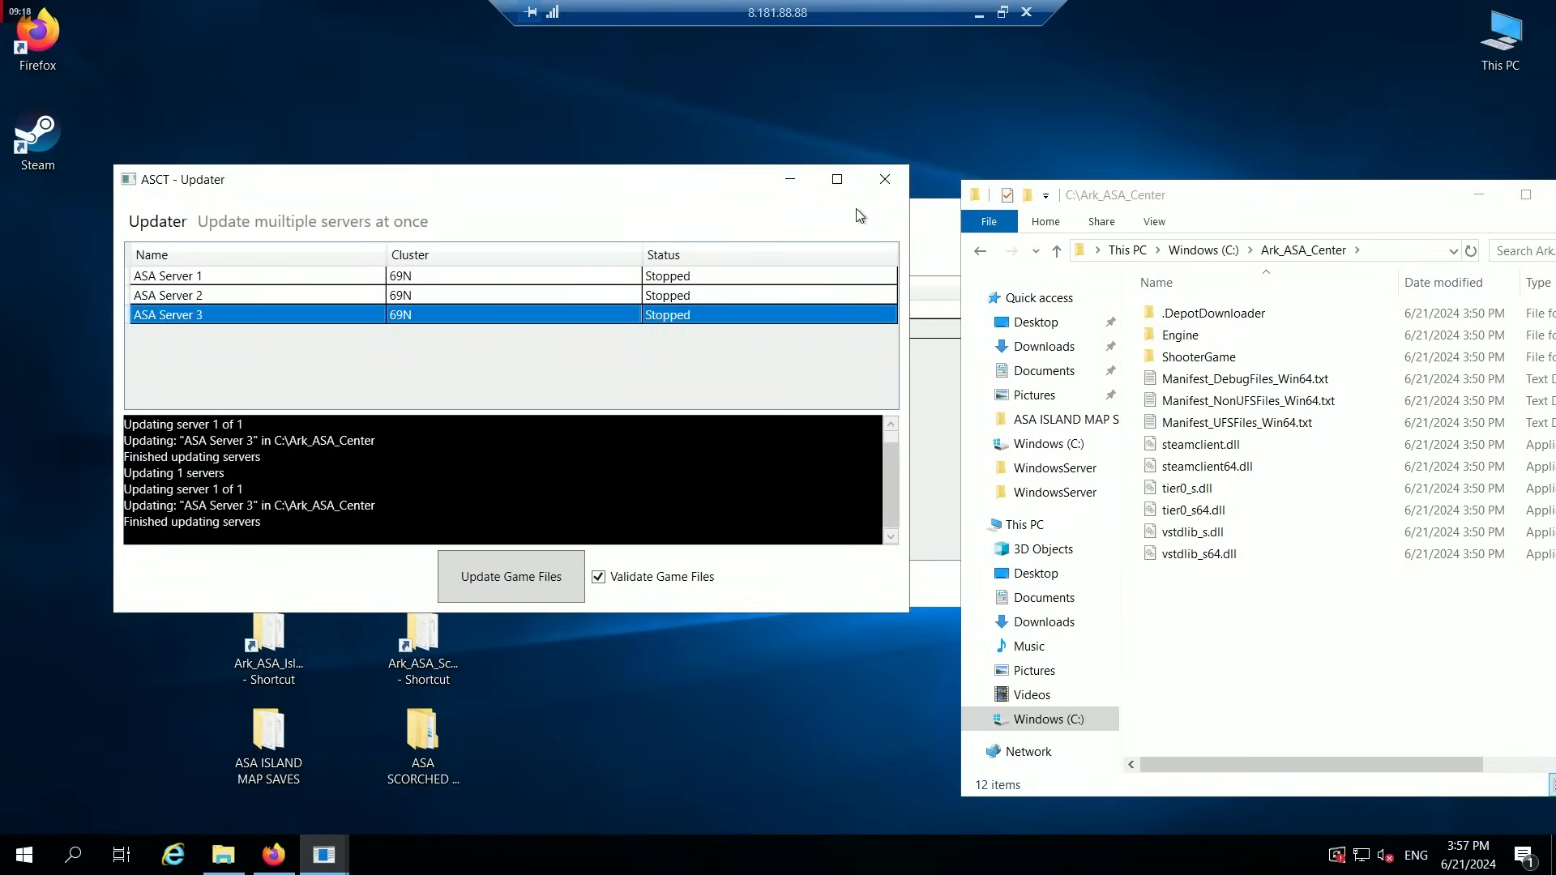
left_click(883, 182)
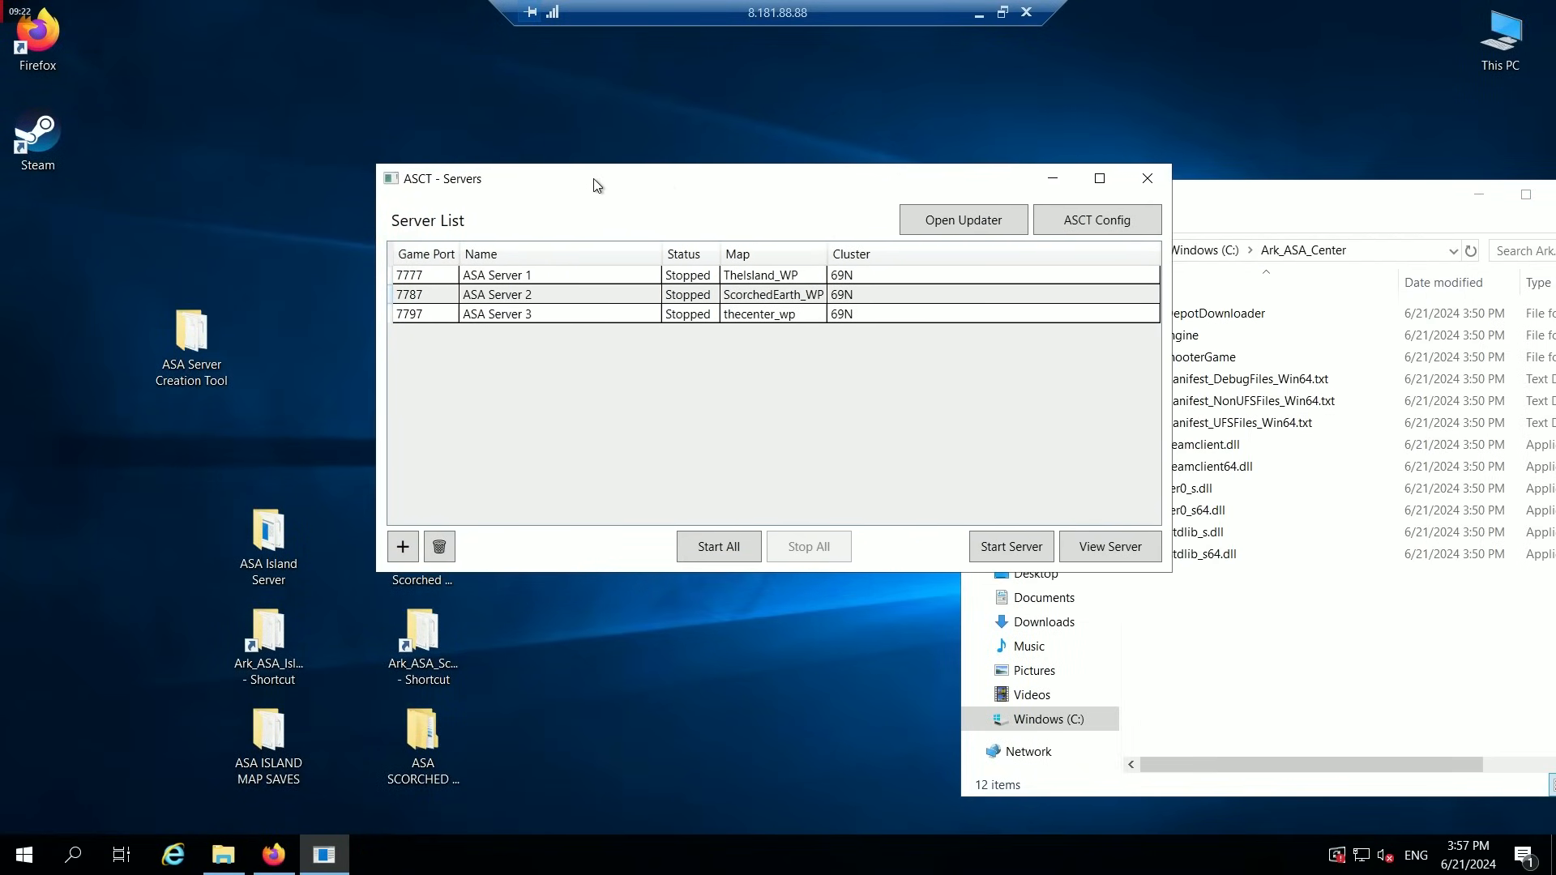
Close Explorer and open ASA Server 3's management window from the server list.
left_click_drag(1306, 204, 1099, 204)
left_click(1369, 196)
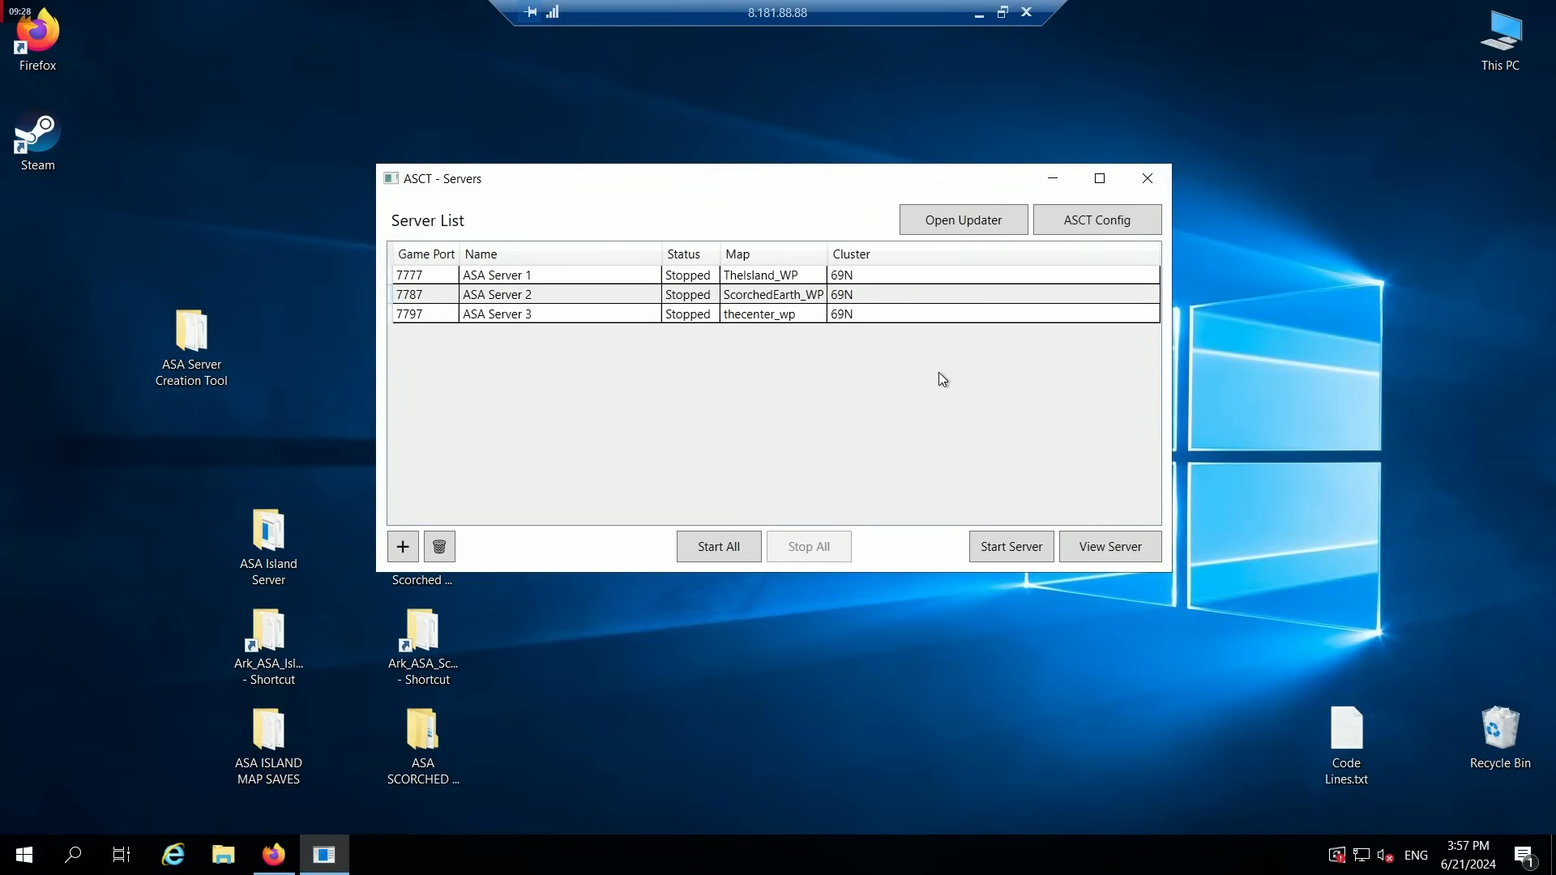
left_click(844, 315)
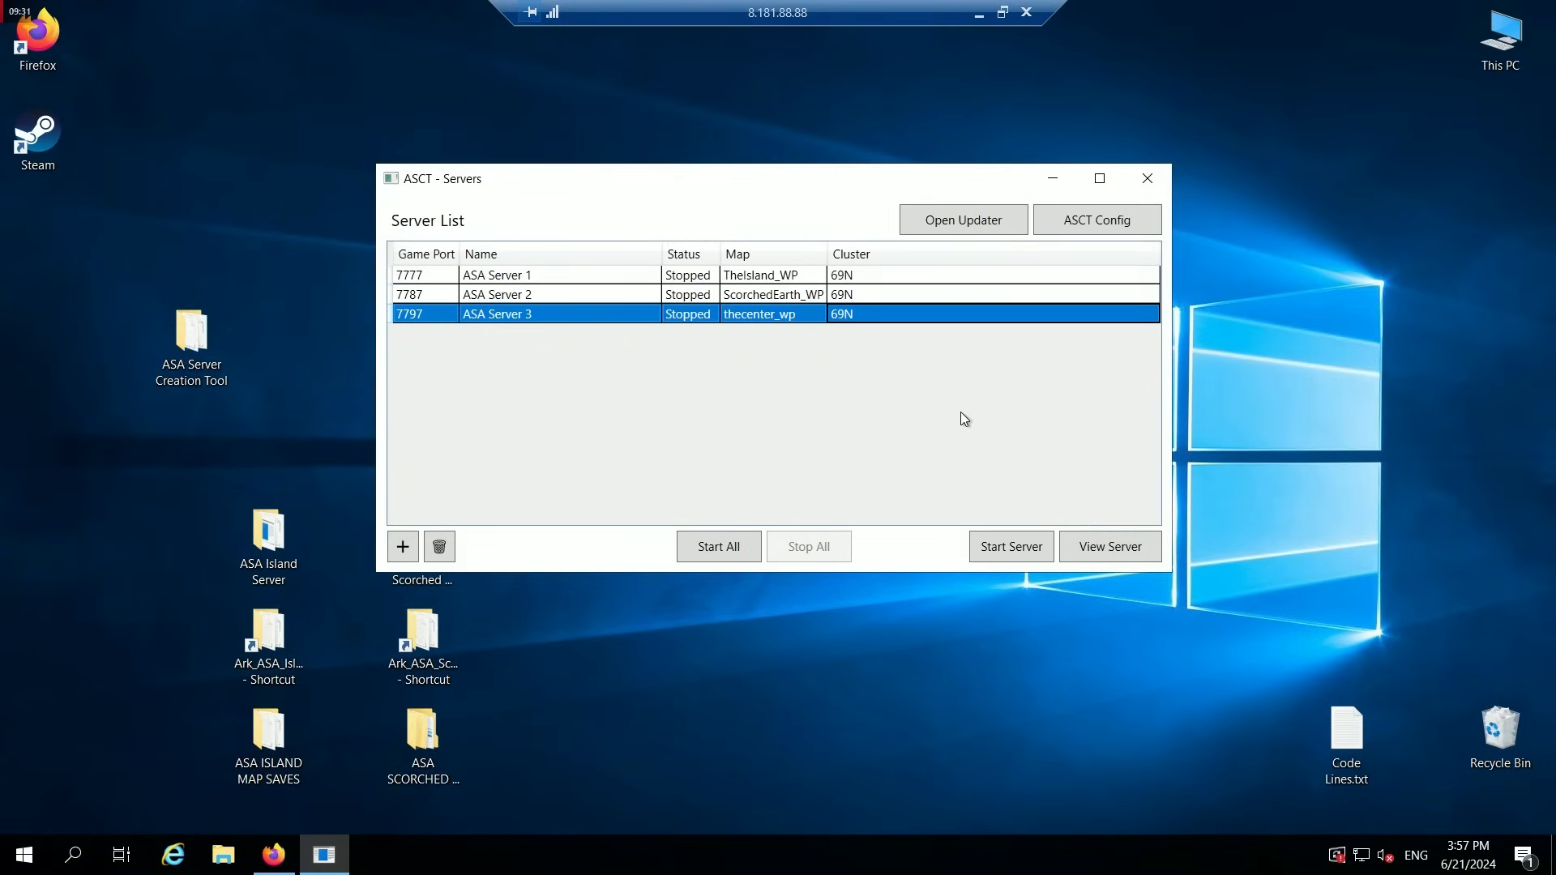
left_click(1114, 548)
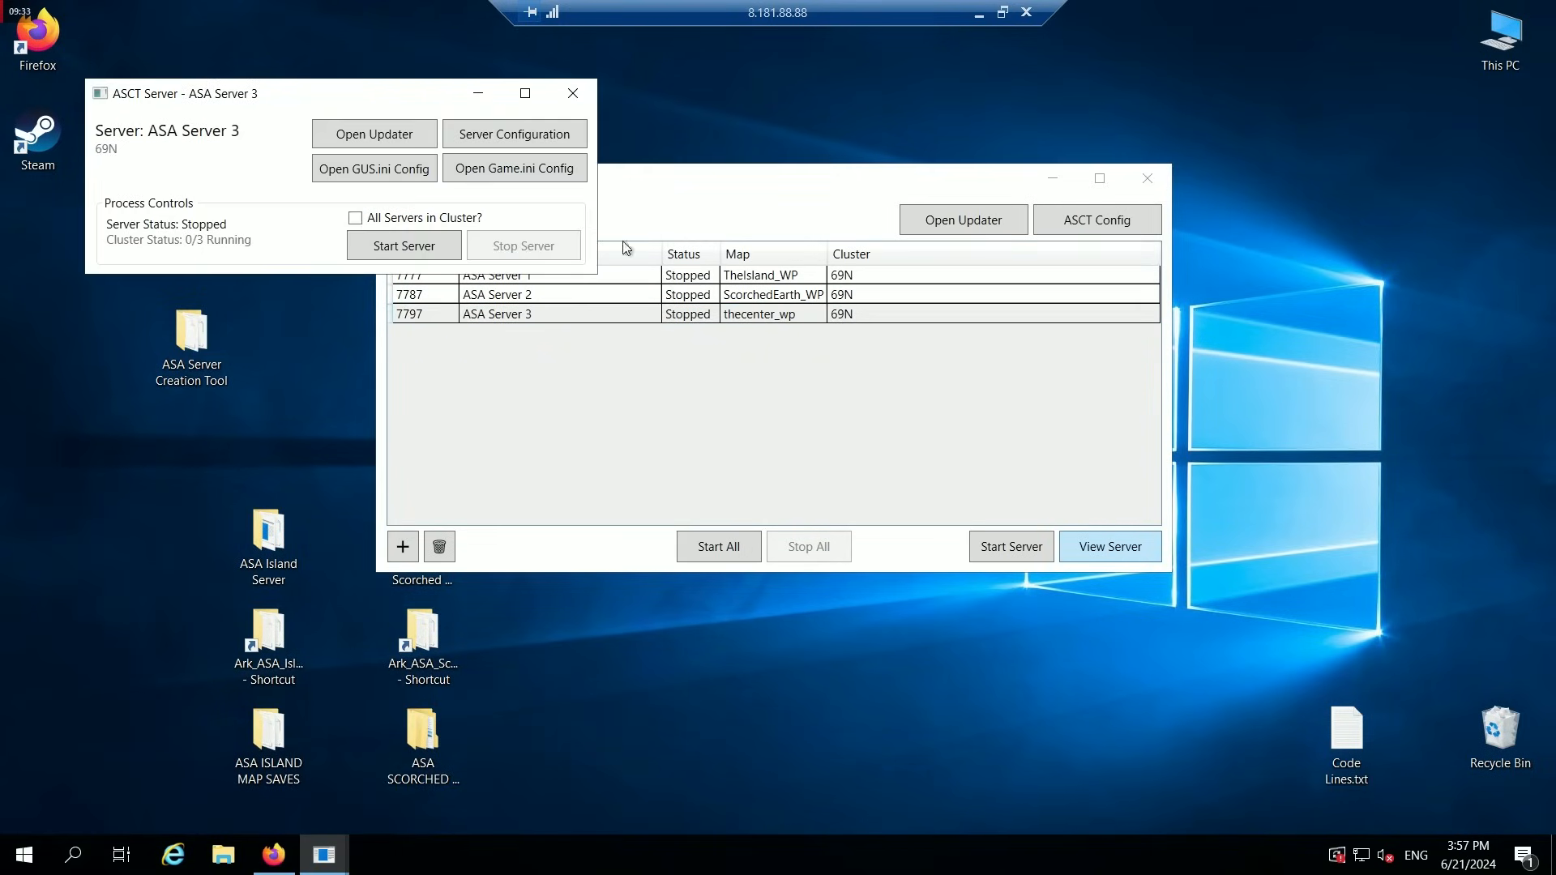
Create GameUserSettings.ini and Game.ini from the templates, then close Notepad and the server window.
left_click(410, 172)
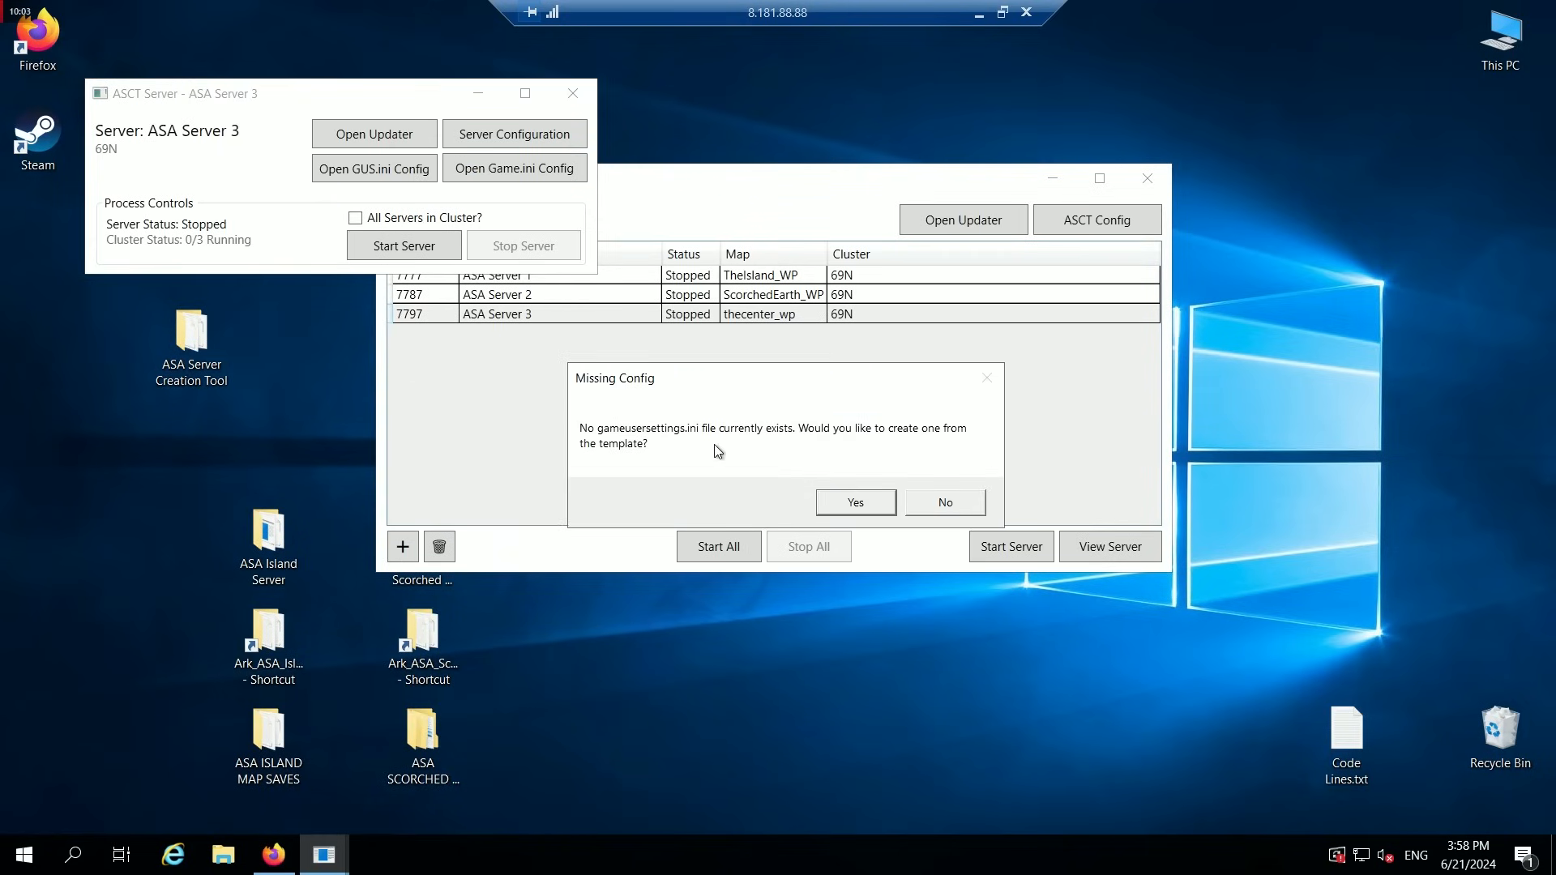
left_click(873, 507)
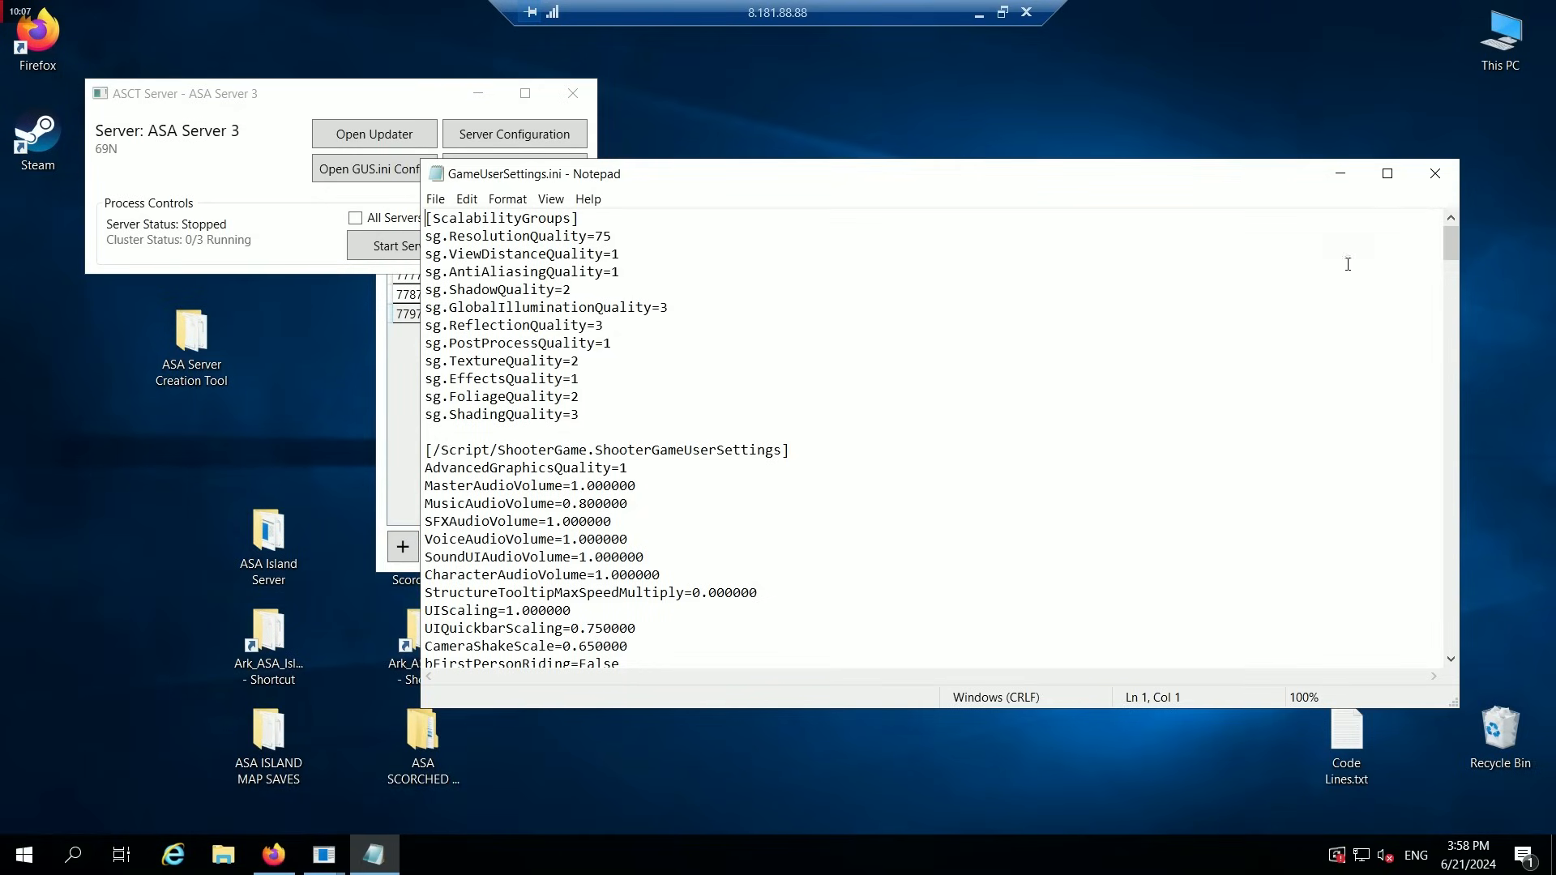
left_click(1435, 174)
left_click(551, 173)
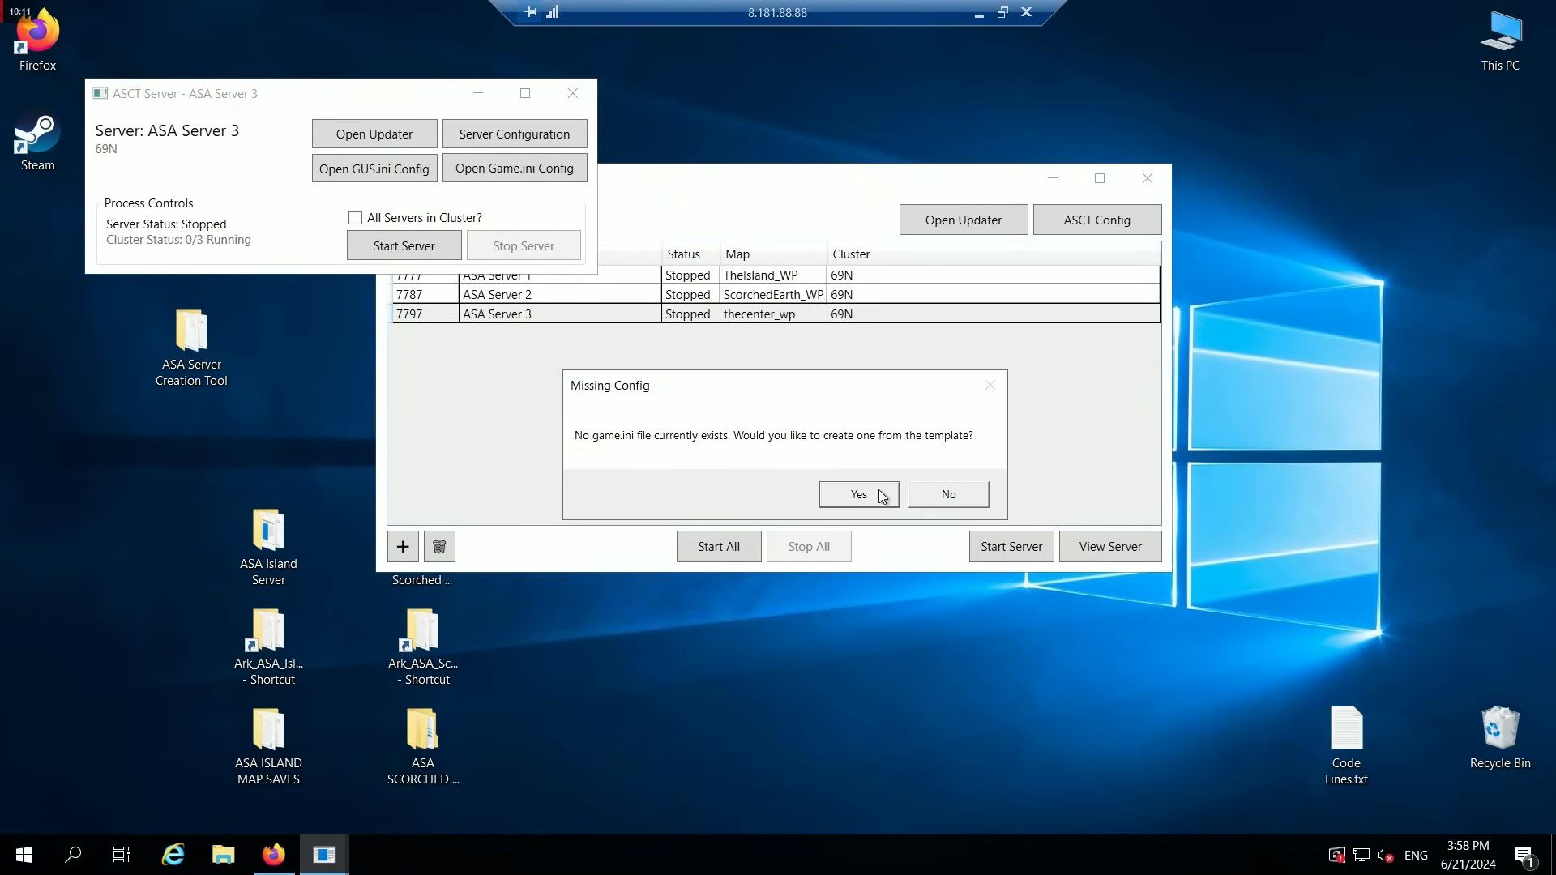
left_click(859, 494)
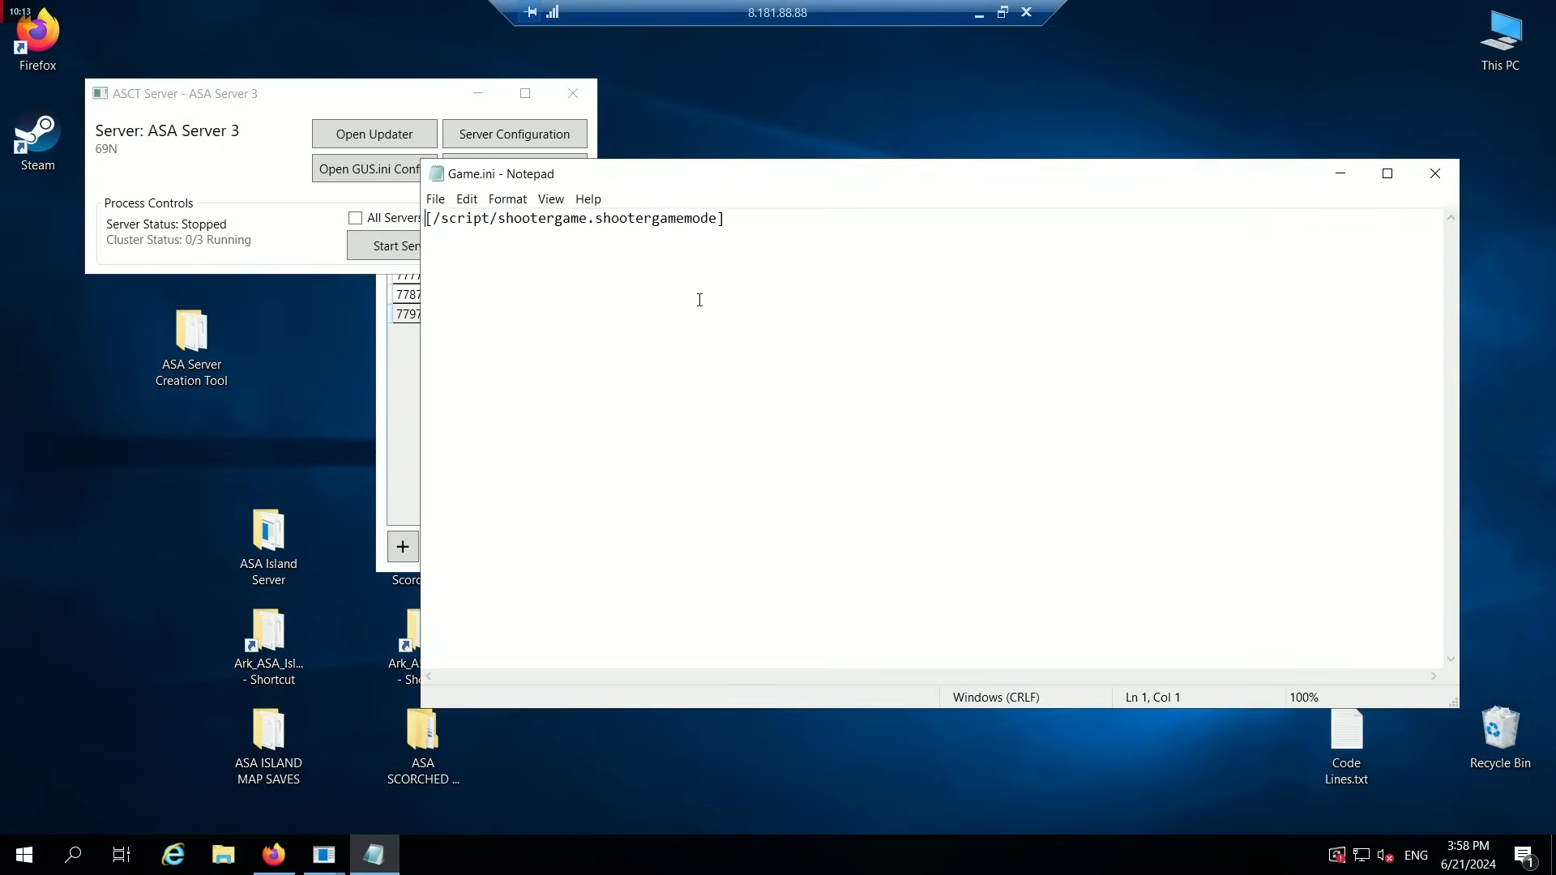
left_click(1435, 175)
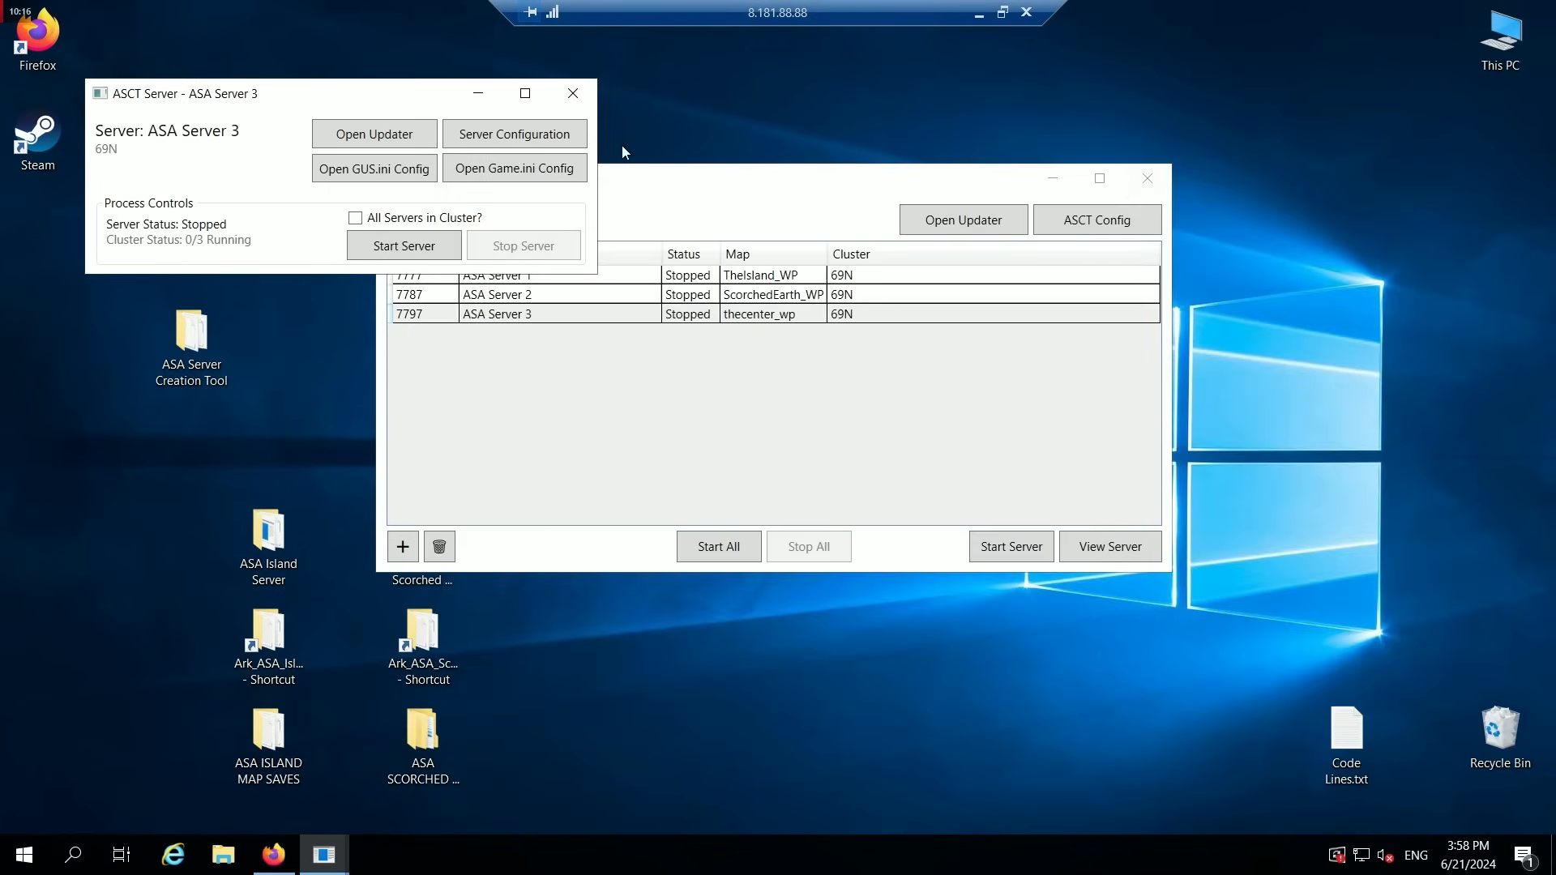
left_click(578, 96)
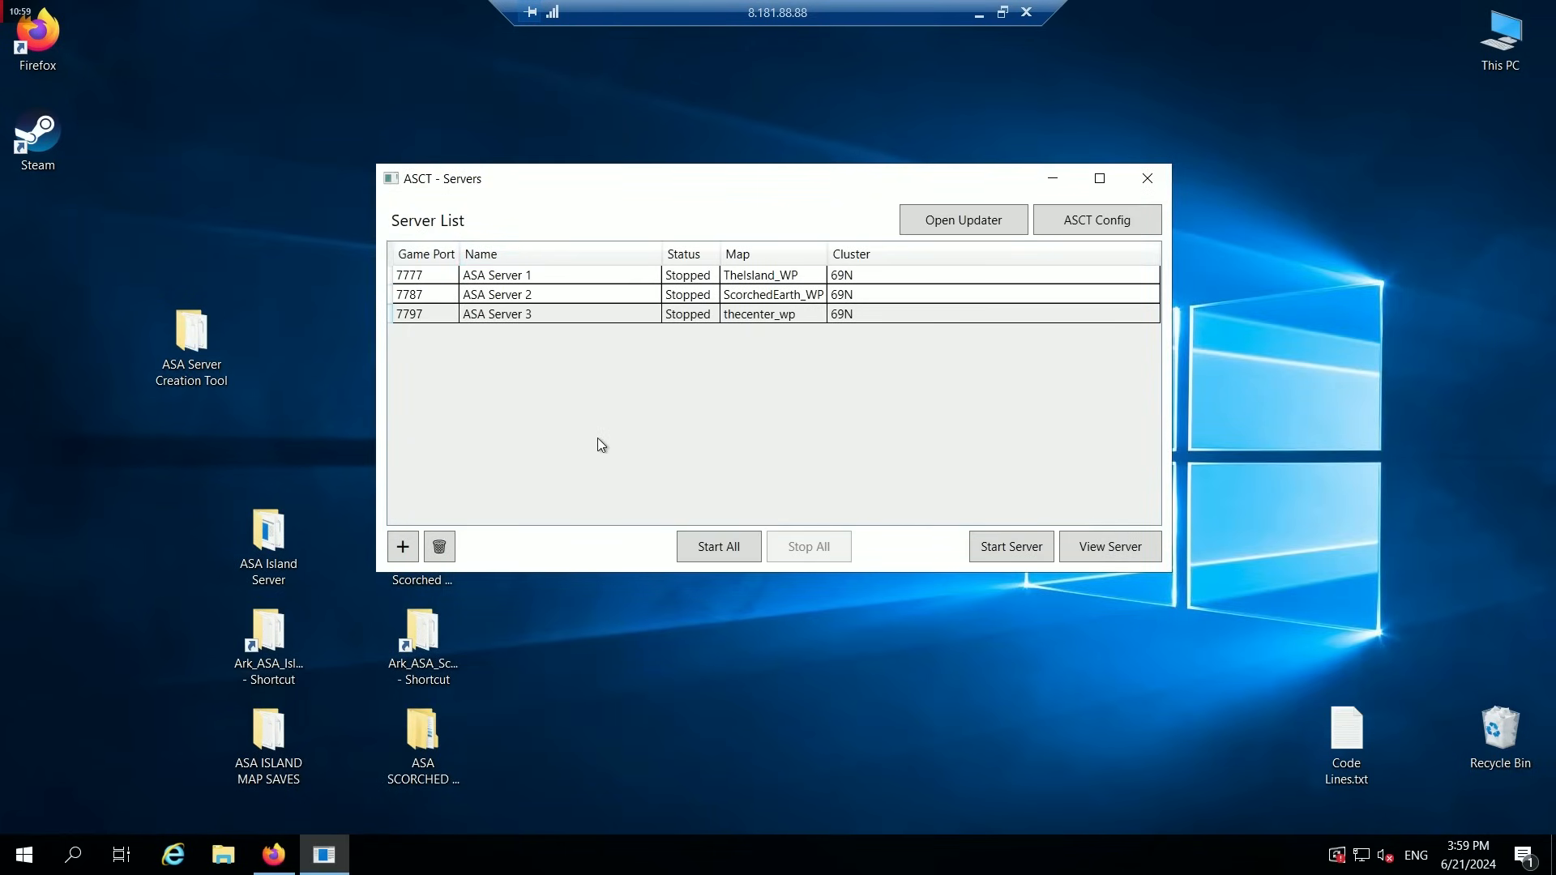
Create a shortcut to Ark_ASA_Center on the C: drive and move it to the desktop.
double_click(1499, 37)
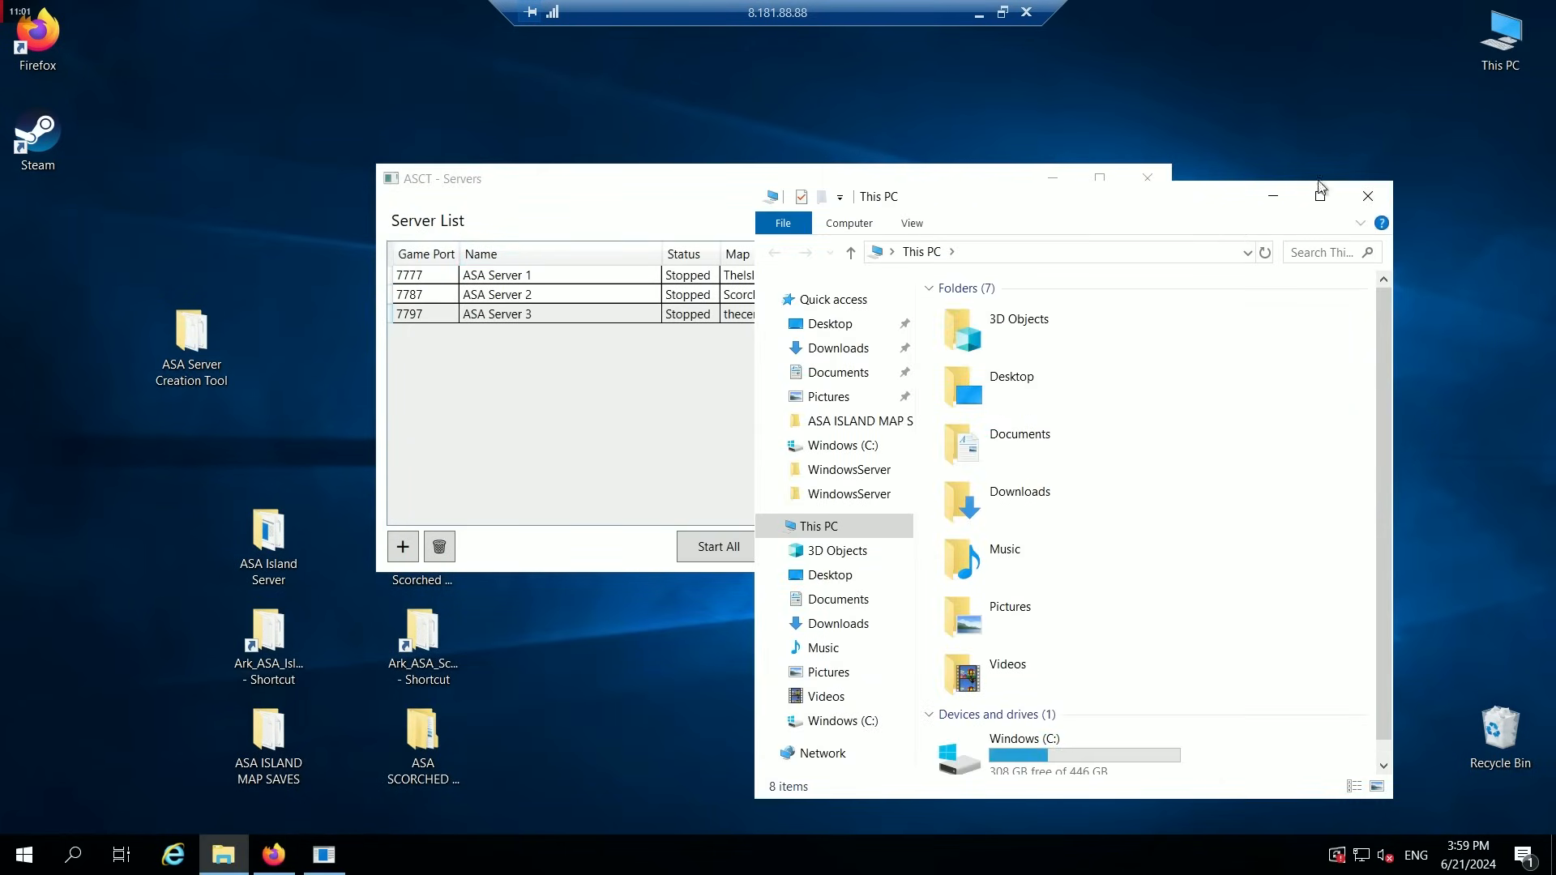
scroll(1106, 624, "down", 1)
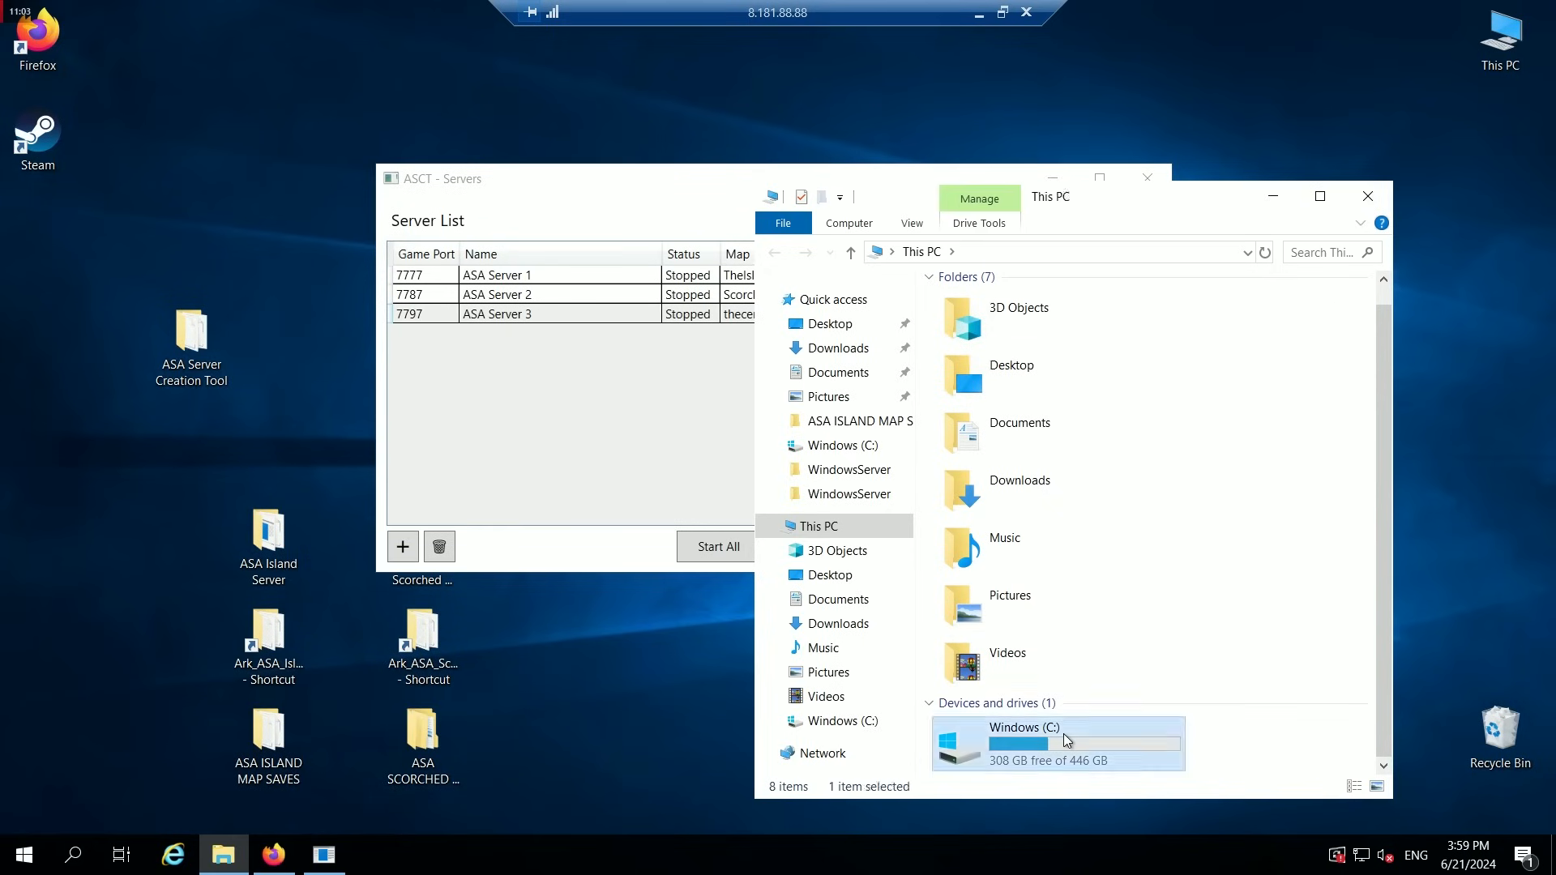
double_click(1065, 739)
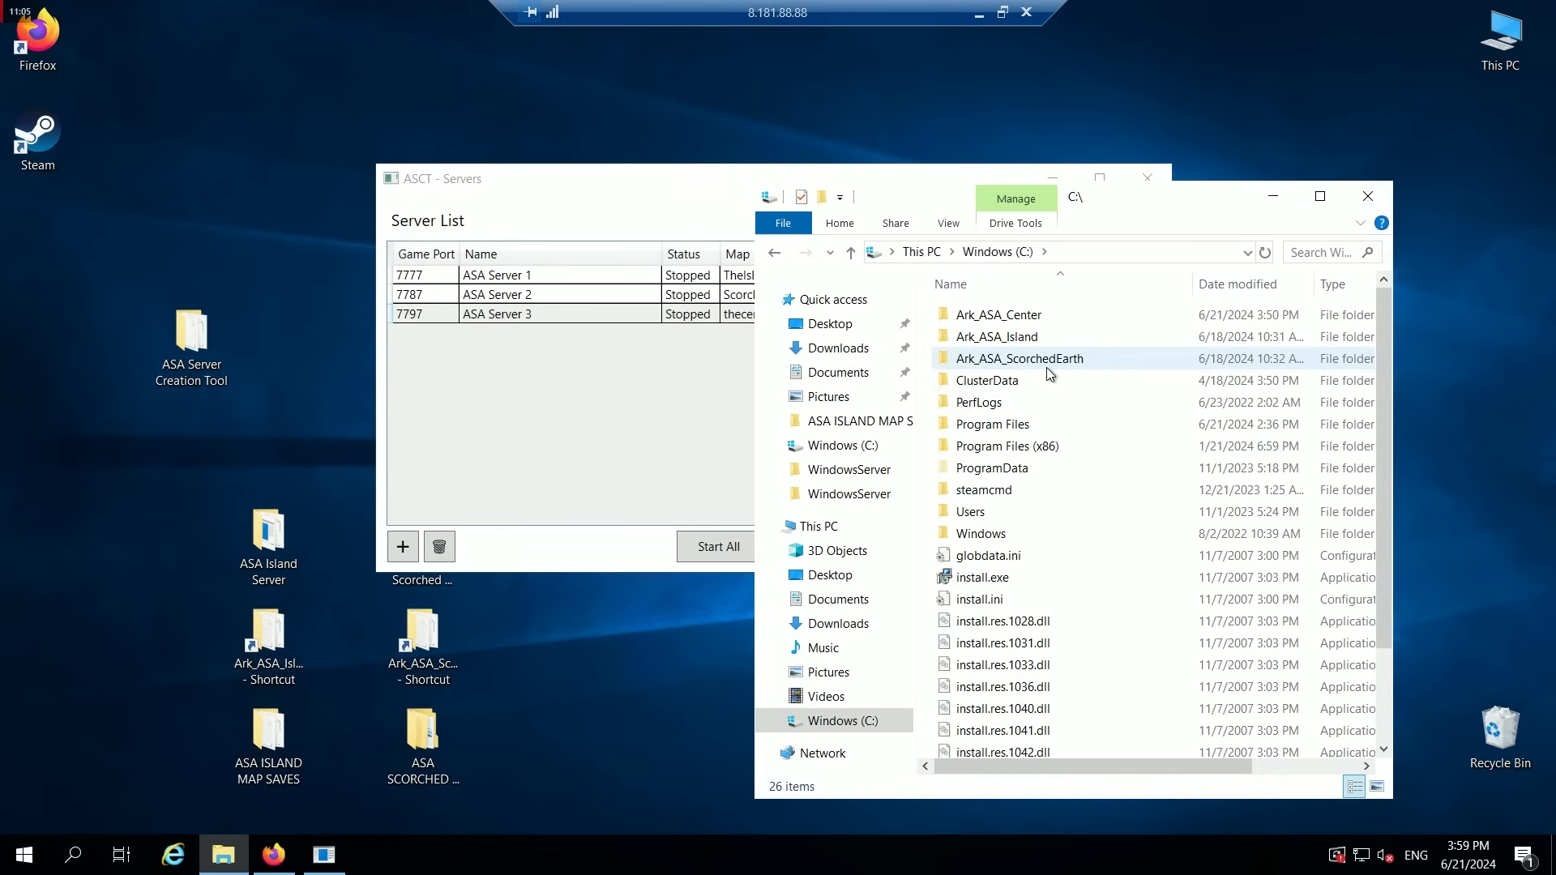
right_click(1020, 320)
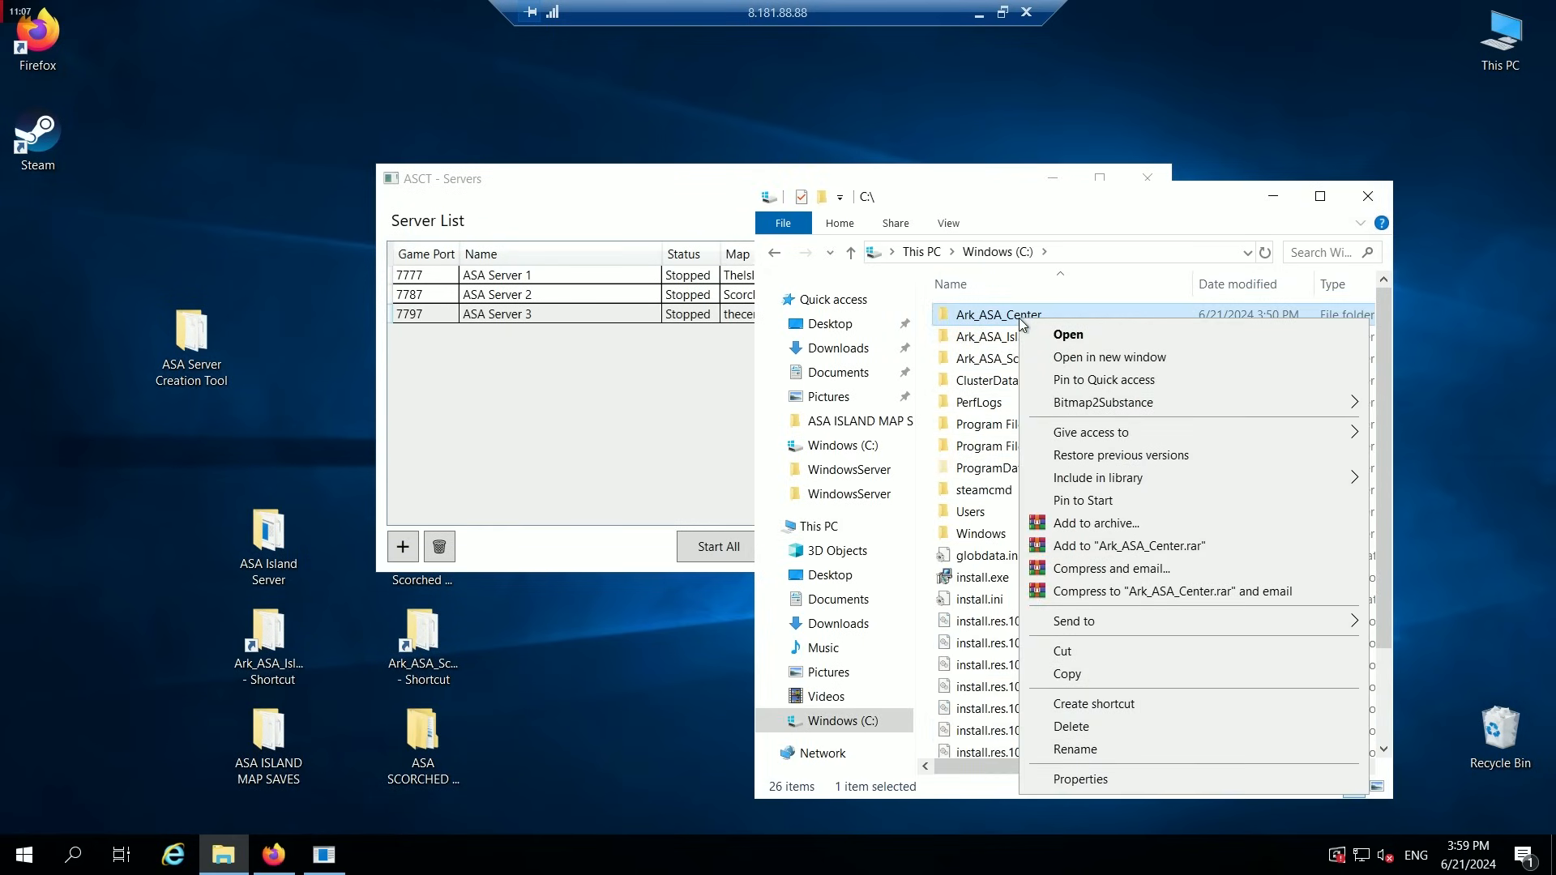
left_click(1130, 705)
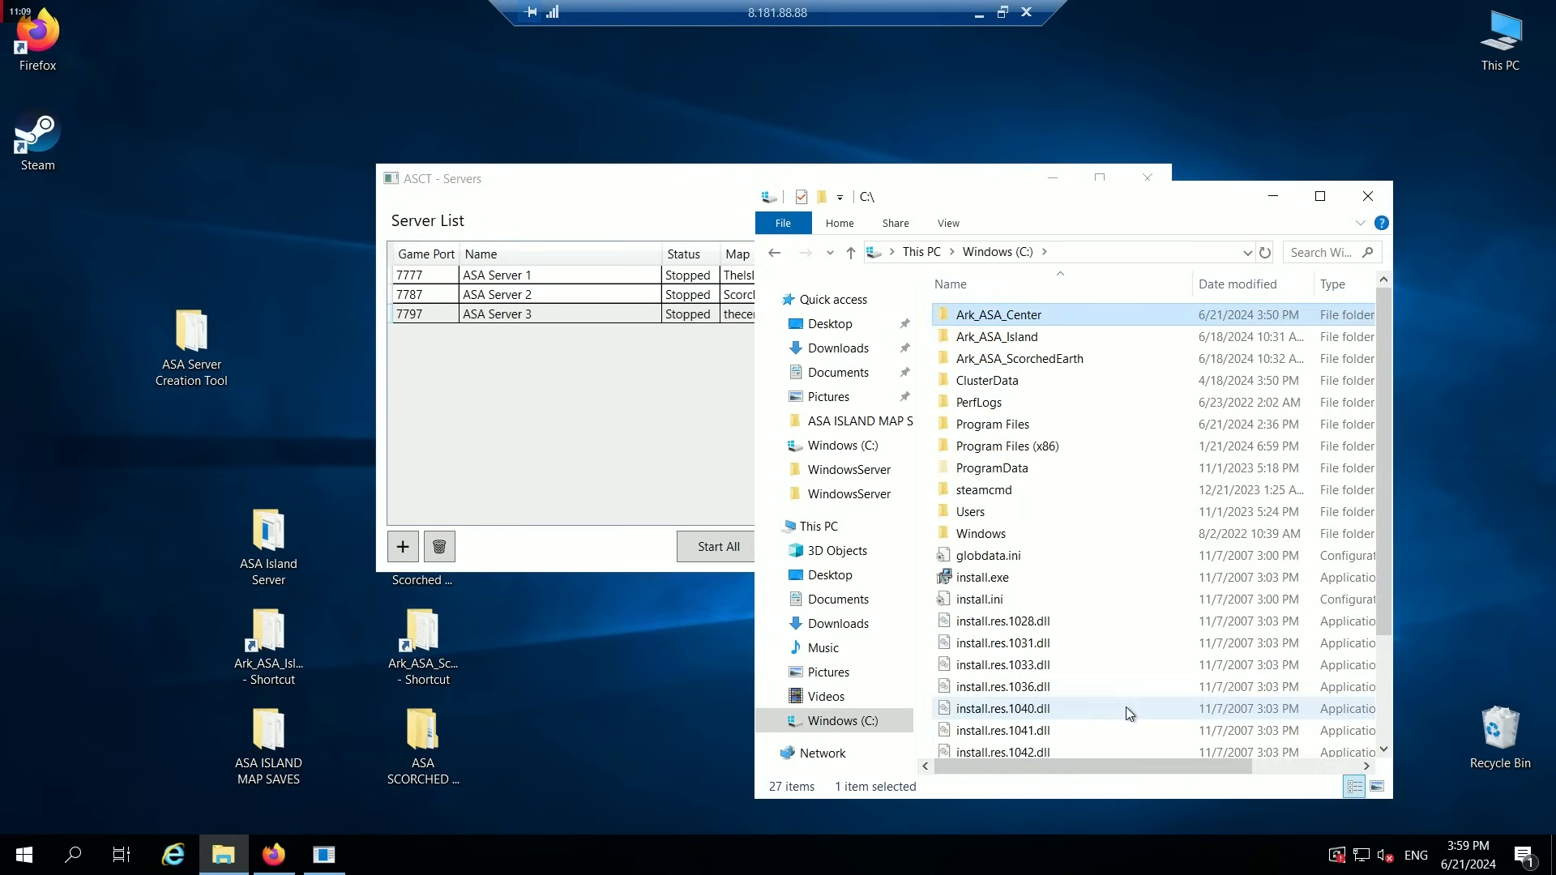
left_click_drag(1385, 462, 1386, 567)
left_click_drag(1031, 746, 522, 648)
Open Ark_ASA_Center from the new shortcut and close the C: drive window.
double_click(584, 634)
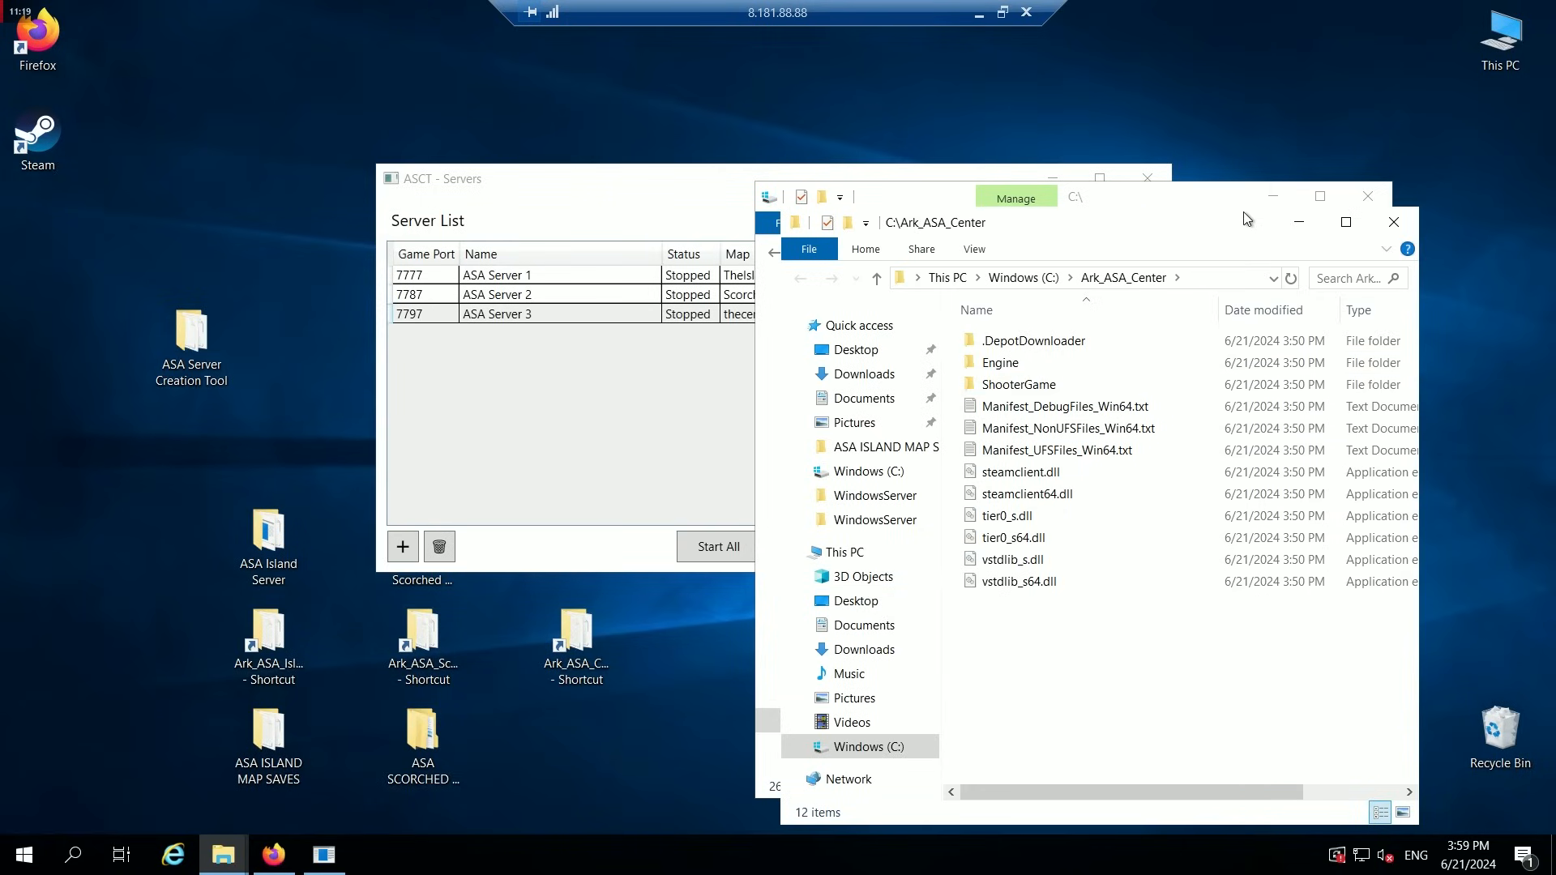
left_click_drag(1213, 226, 1358, 359)
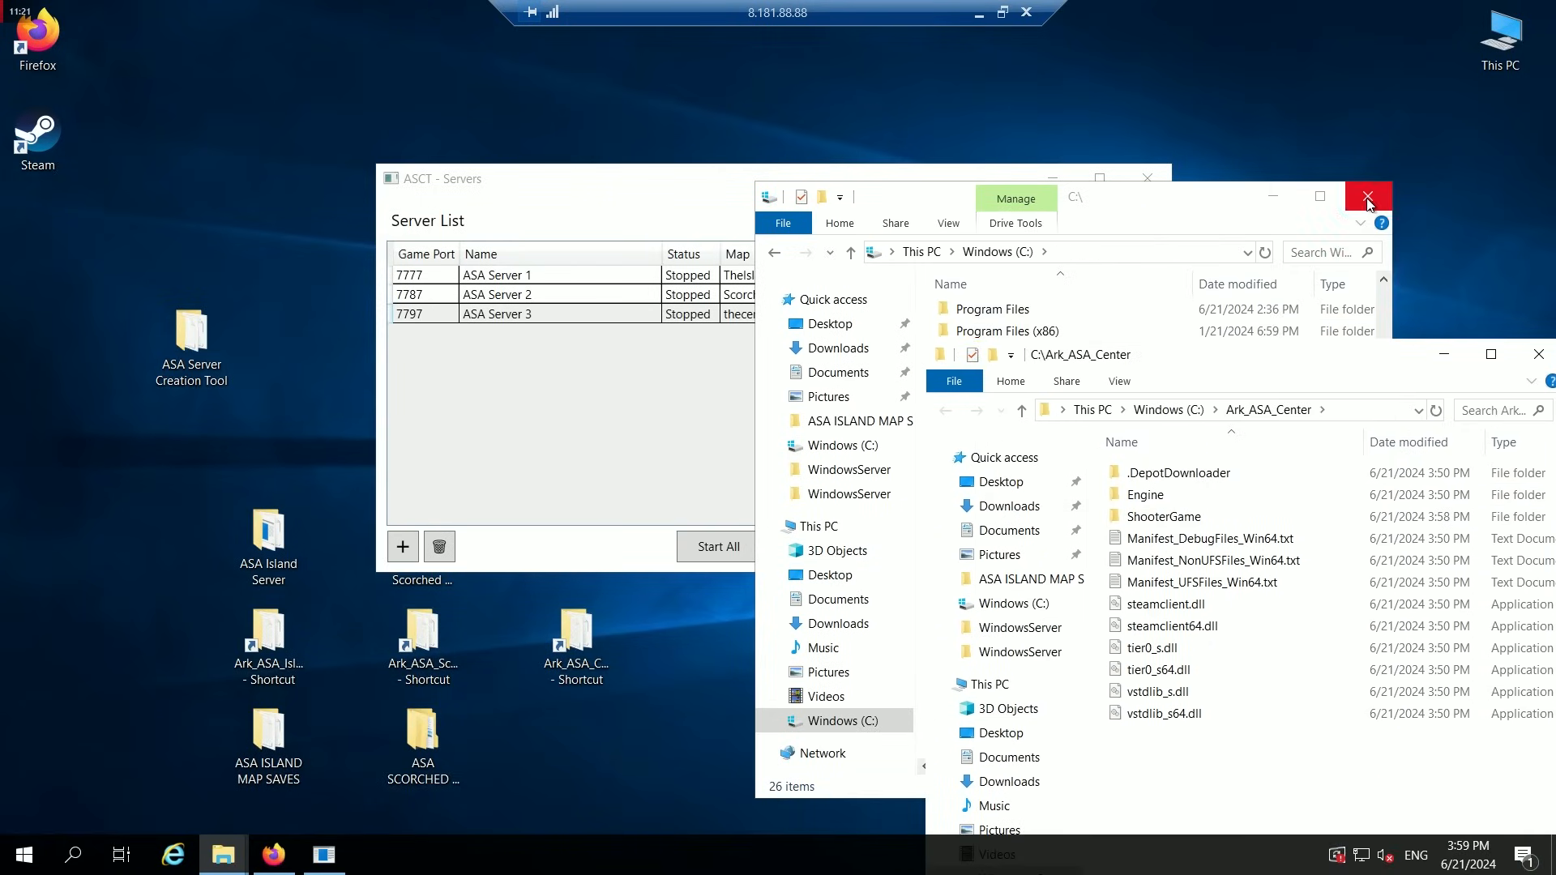
left_click(1367, 196)
left_click_drag(1340, 355, 1267, 182)
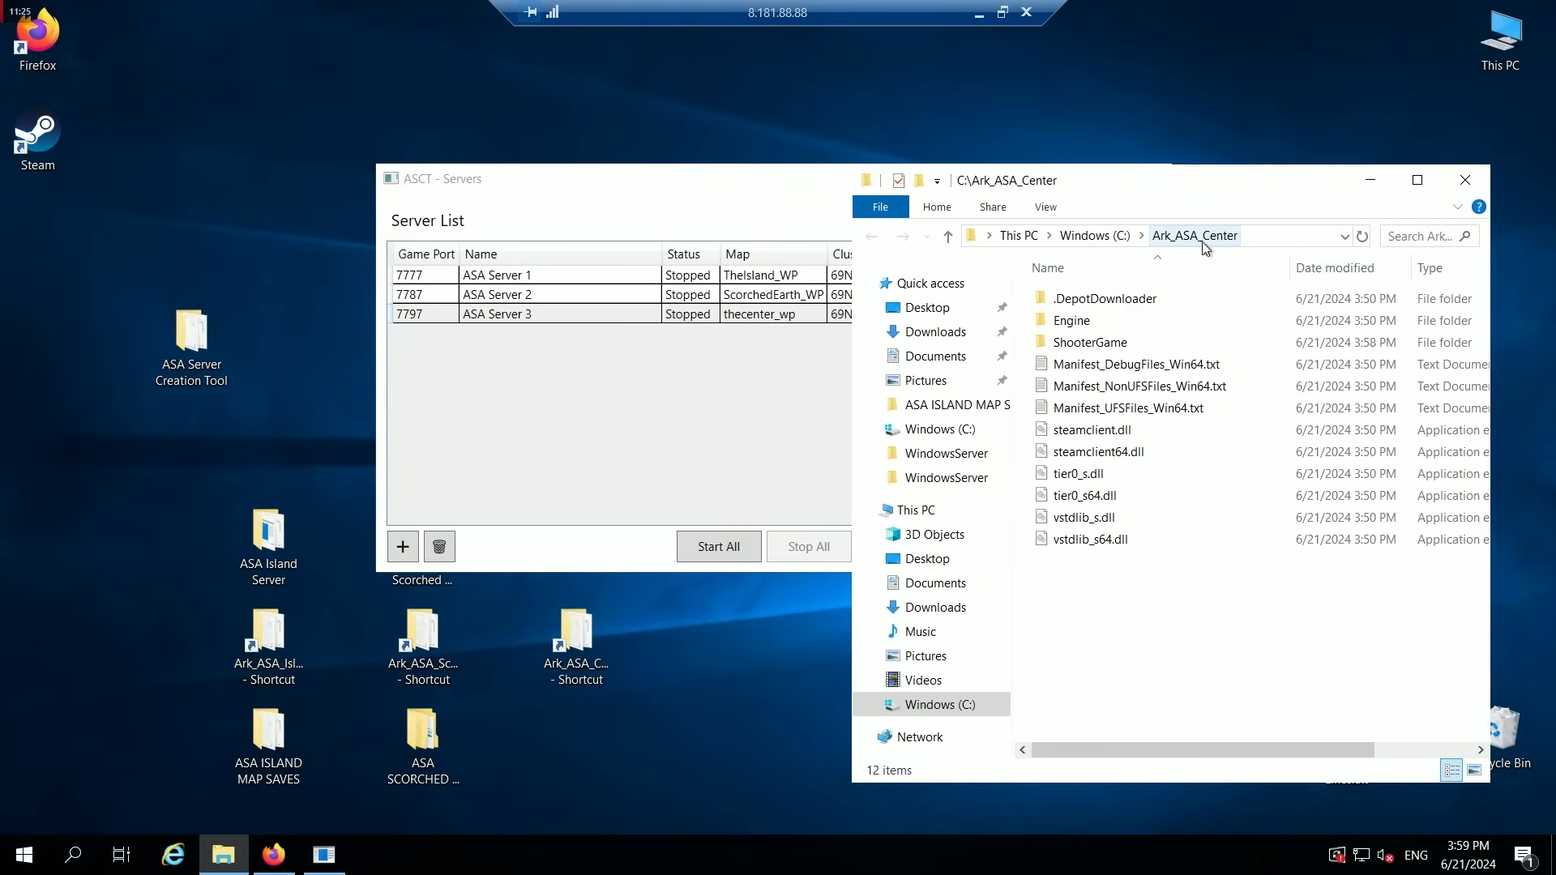
Delete Game.ini and GameUserSettings.ini from ShooterGame\Saved\Config\WindowsServer in Ark_ASA_Center.
double_click(1090, 342)
double_click(1074, 365)
double_click(1071, 299)
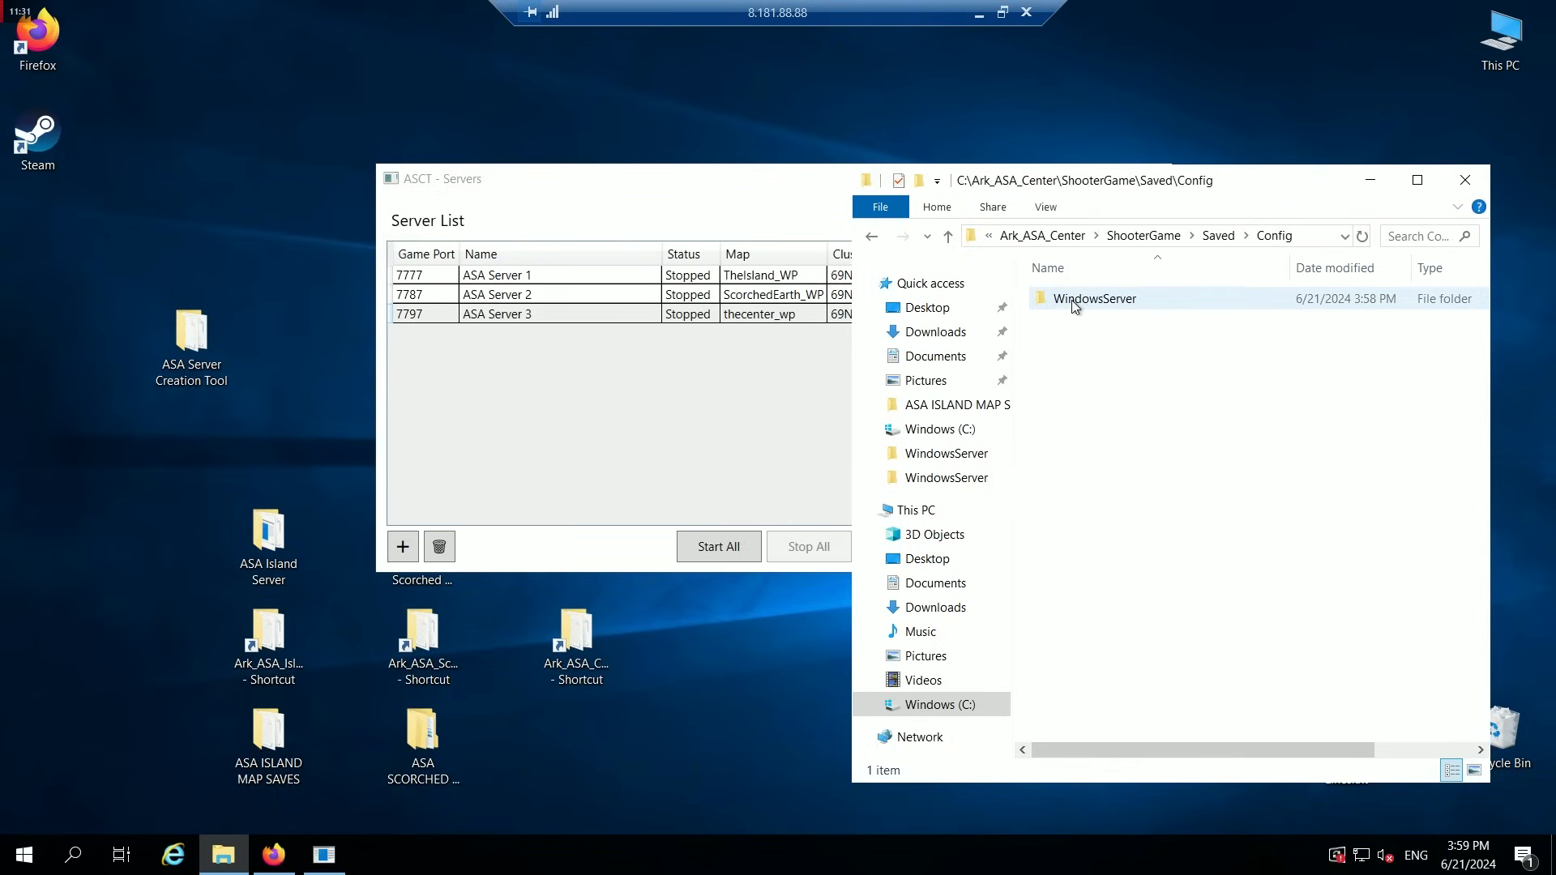
double_click(1071, 299)
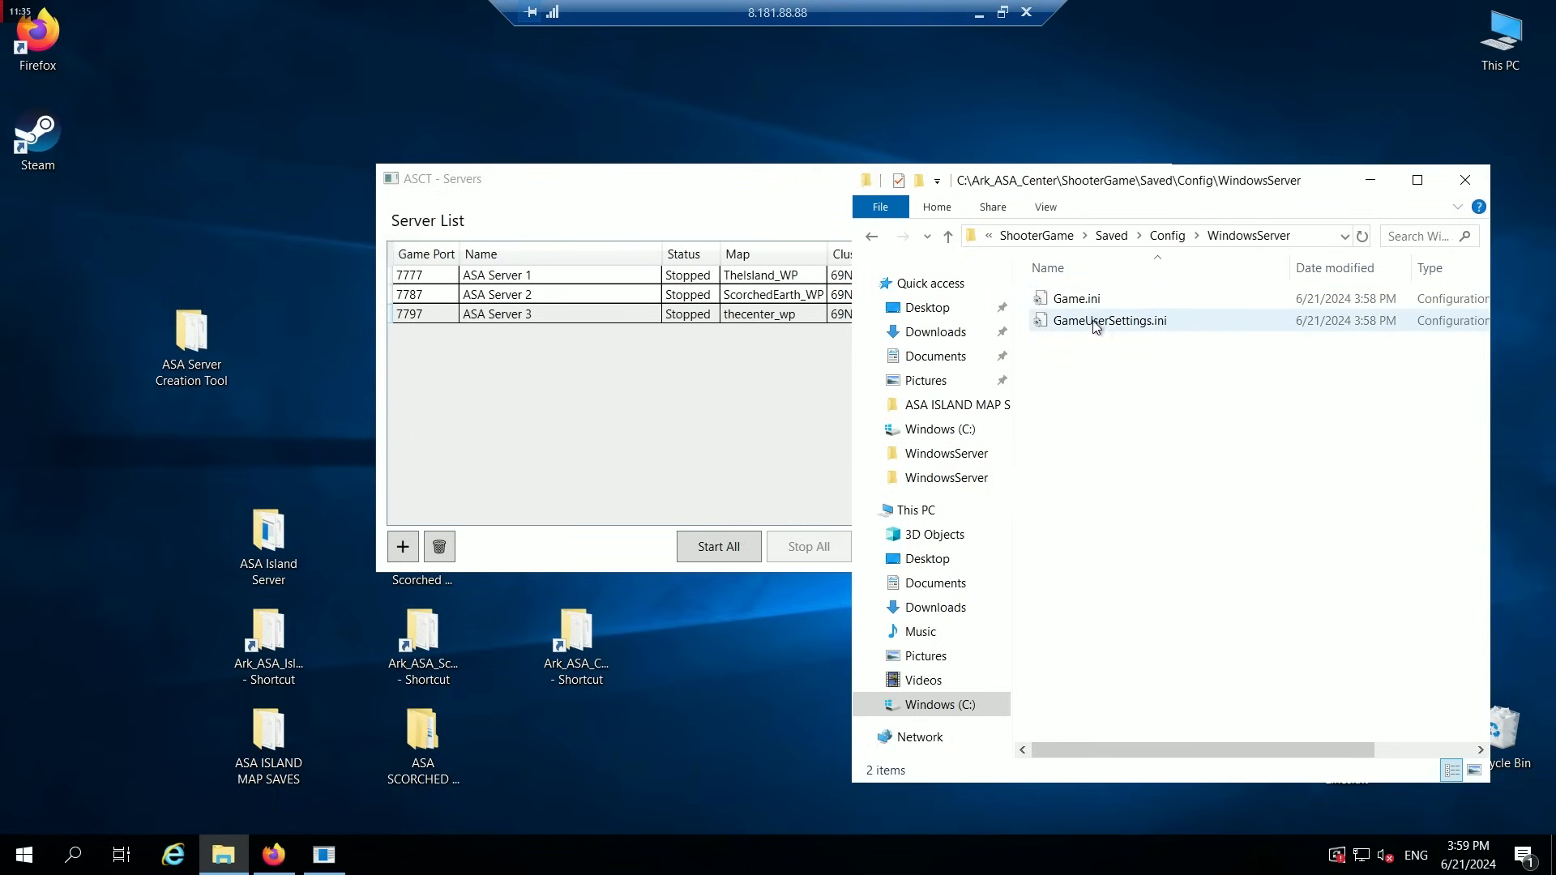
left_click_drag(1101, 384, 1058, 299)
right_click(1059, 299)
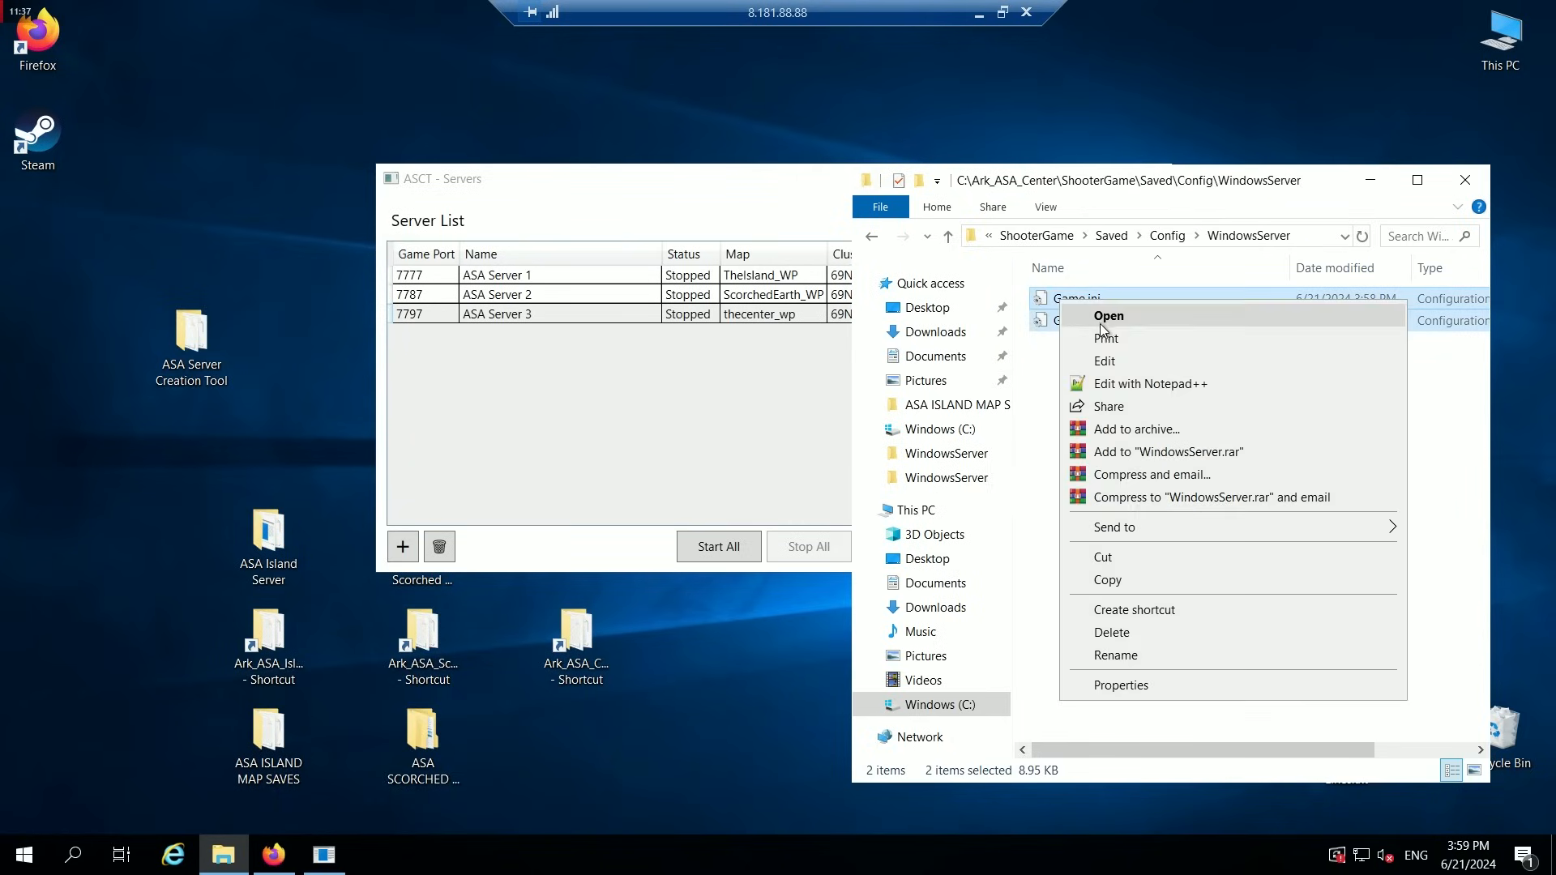
left_click(1127, 626)
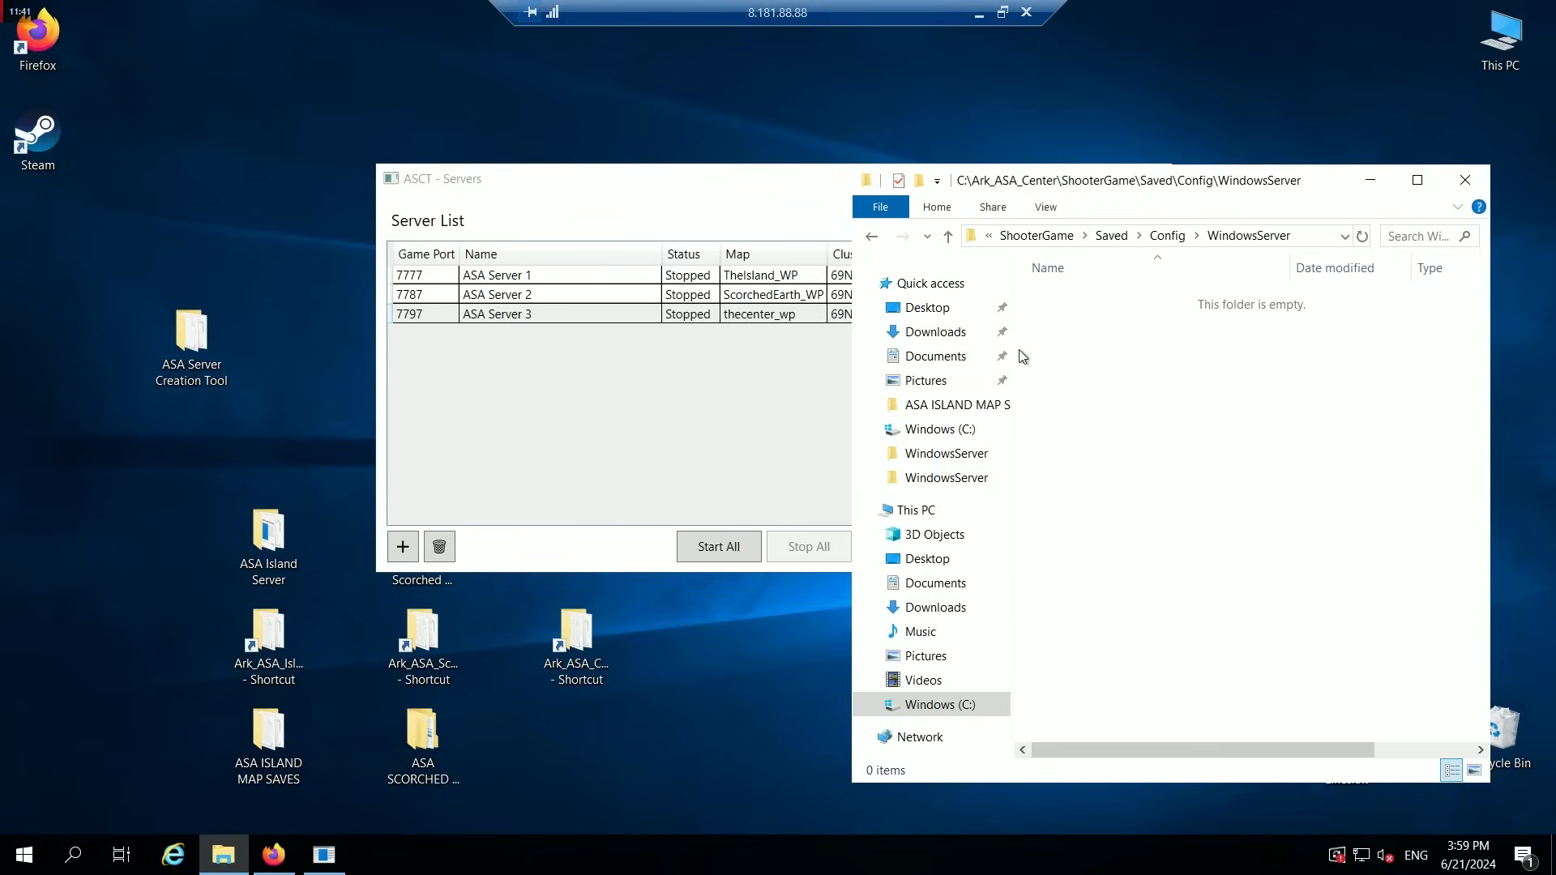
left_click(703, 422)
Open Ark_ASA_Island's ShooterGame\Saved\Config\WindowsServer folder in a window on the left.
double_click(261, 641)
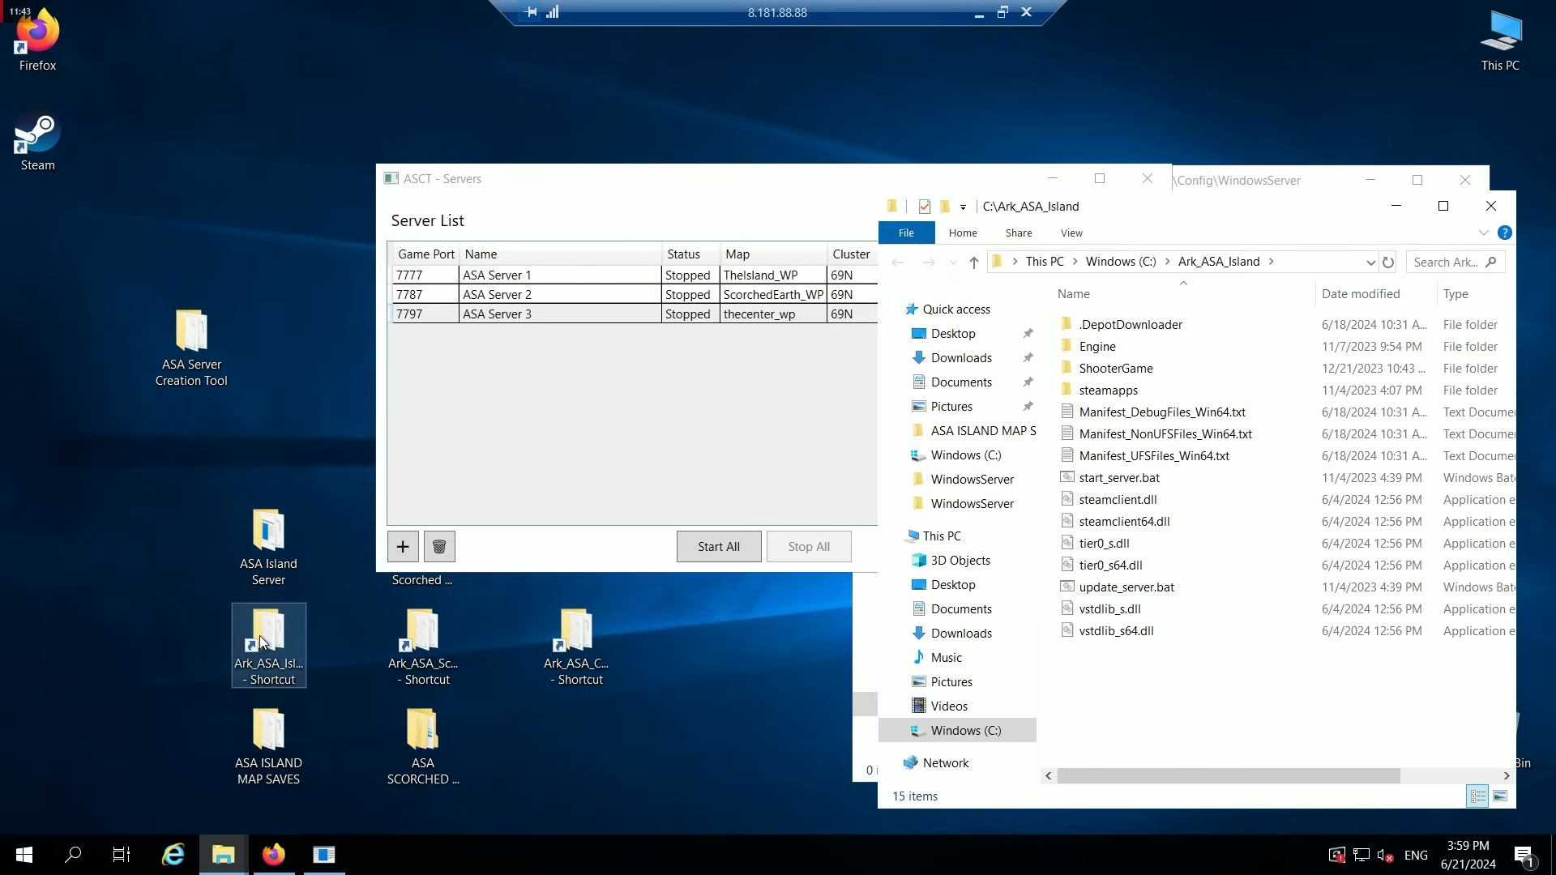
left_click_drag(1056, 207, 230, 170)
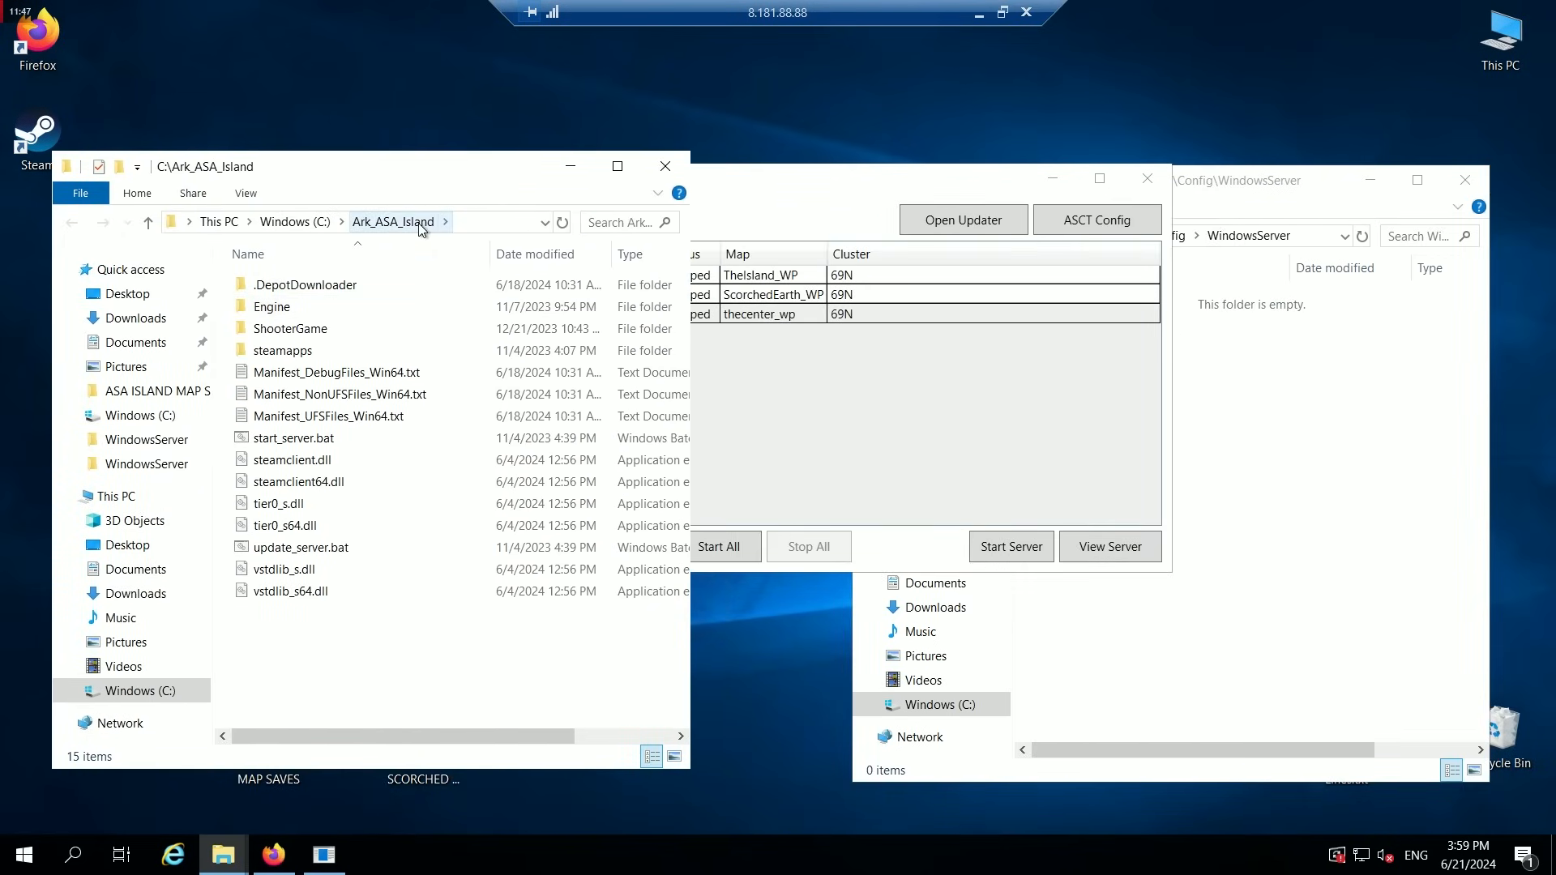
double_click(308, 332)
left_click(283, 351)
double_click(284, 352)
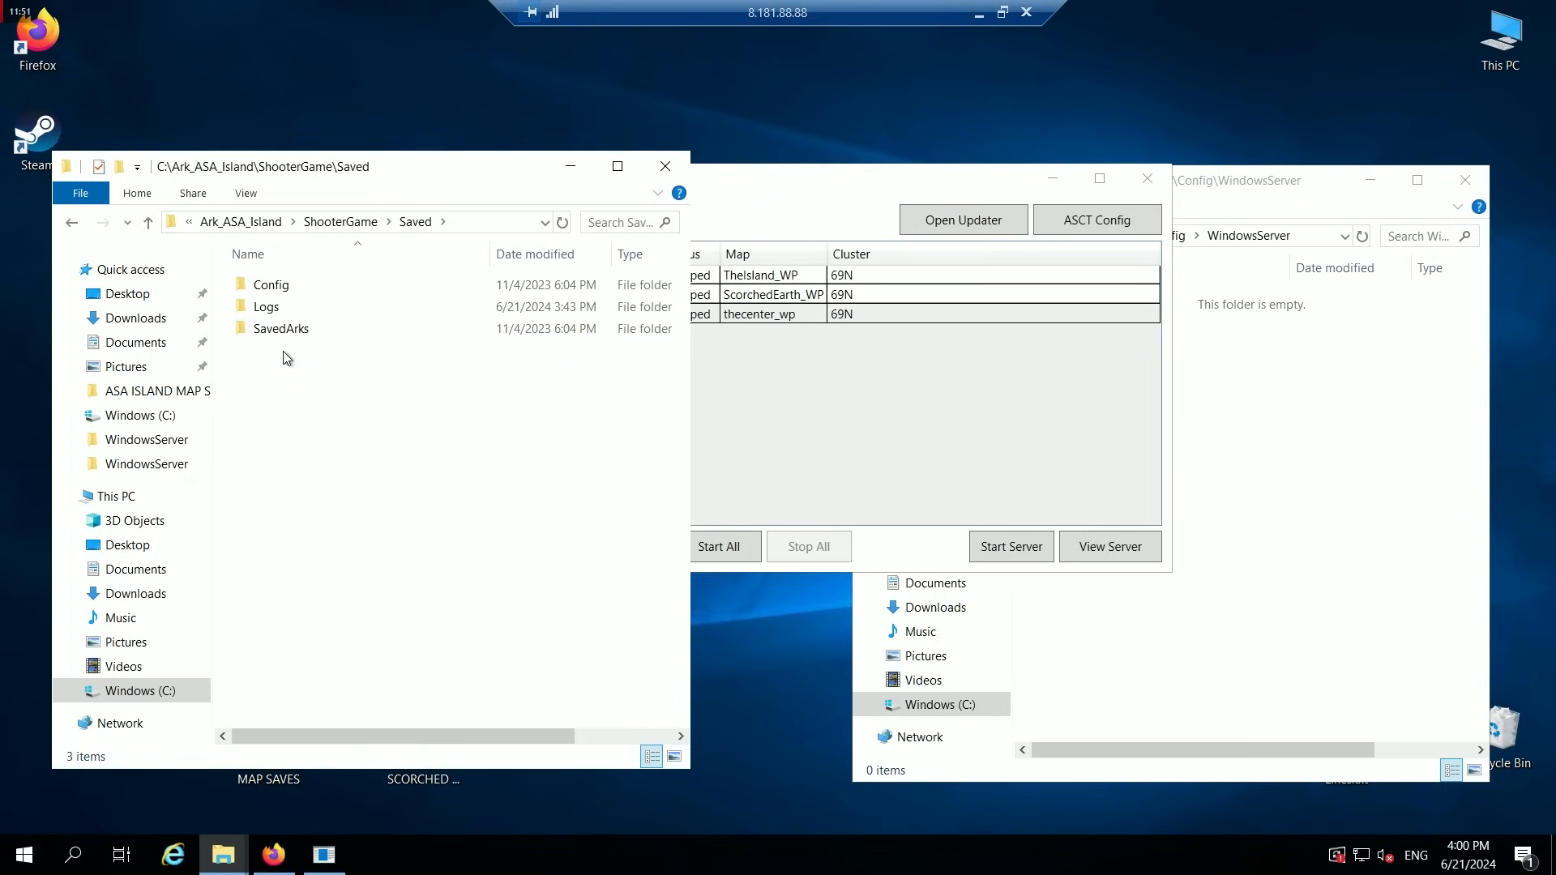
double_click(283, 288)
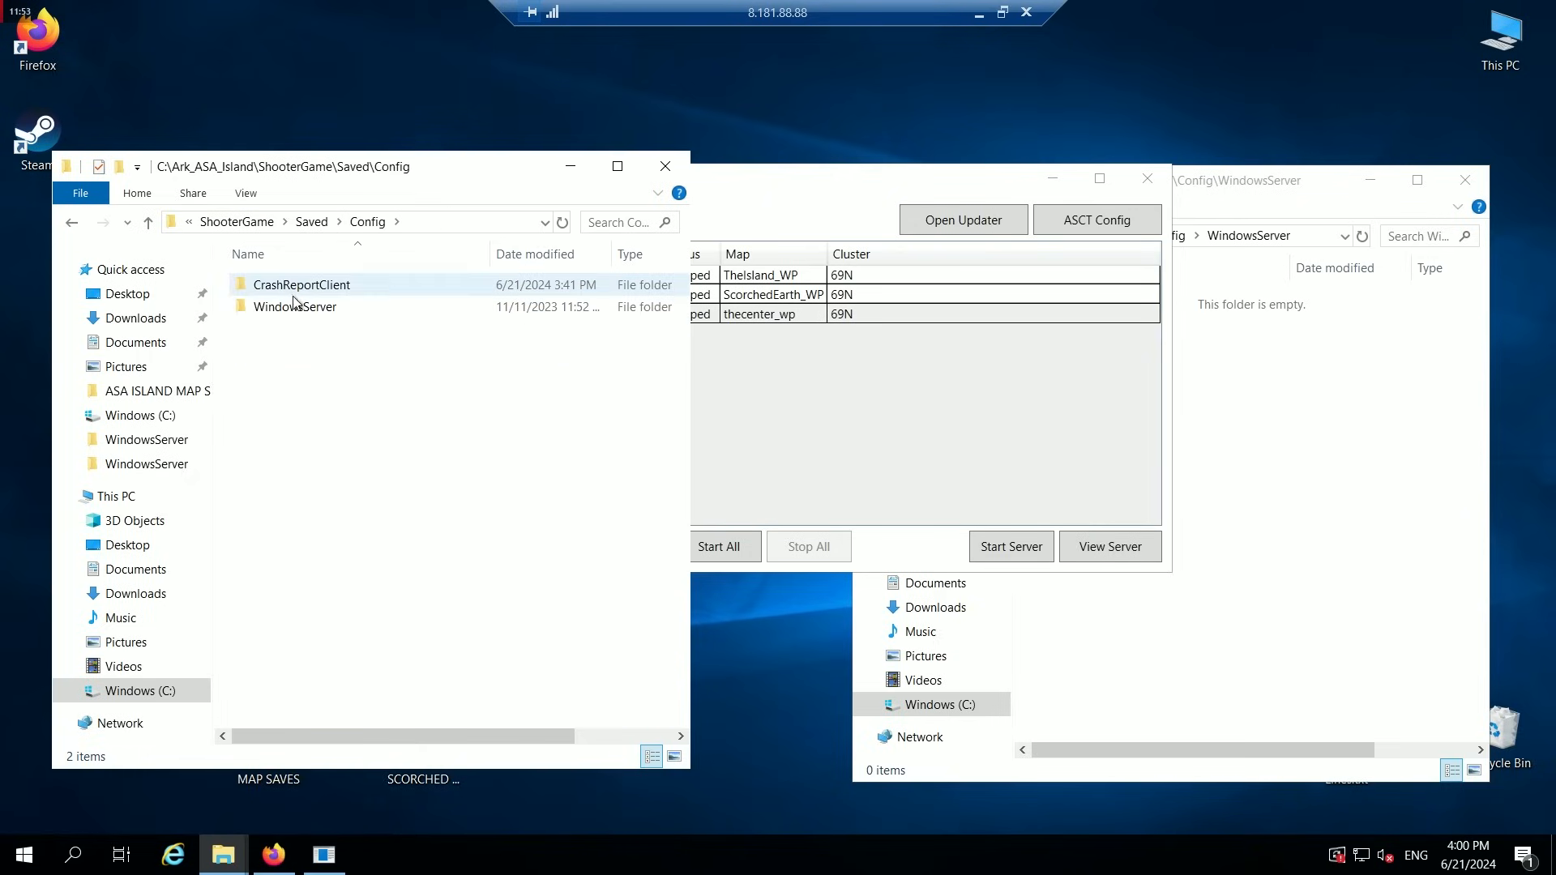
double_click(301, 308)
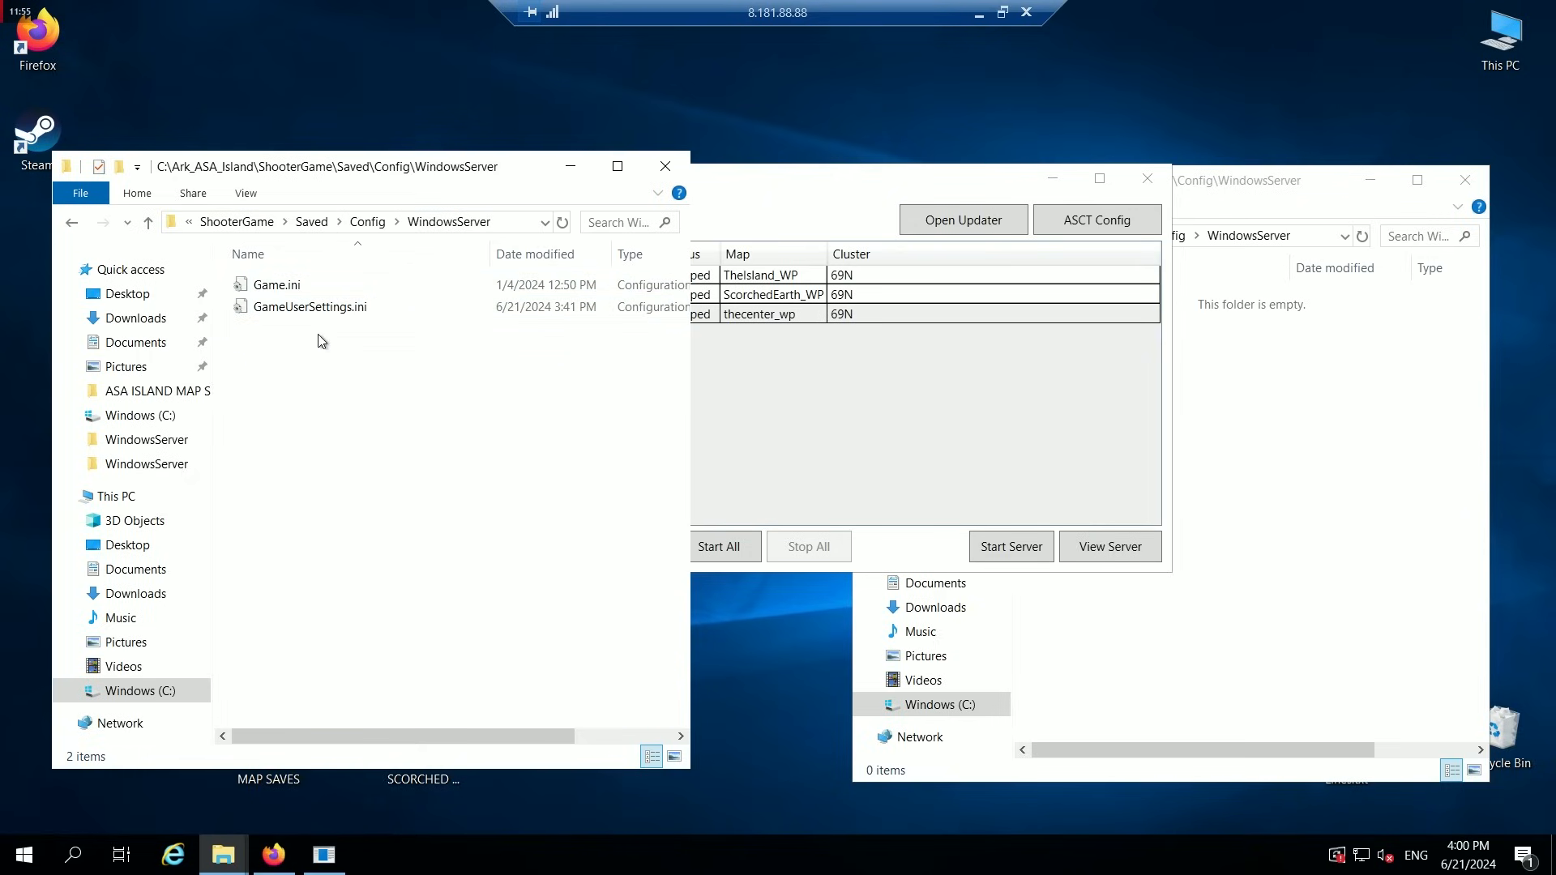
Copy Game.ini and GameUserSettings.ini into the Center WindowsServer folder, then close the Island window.
left_click_drag(326, 360, 268, 285)
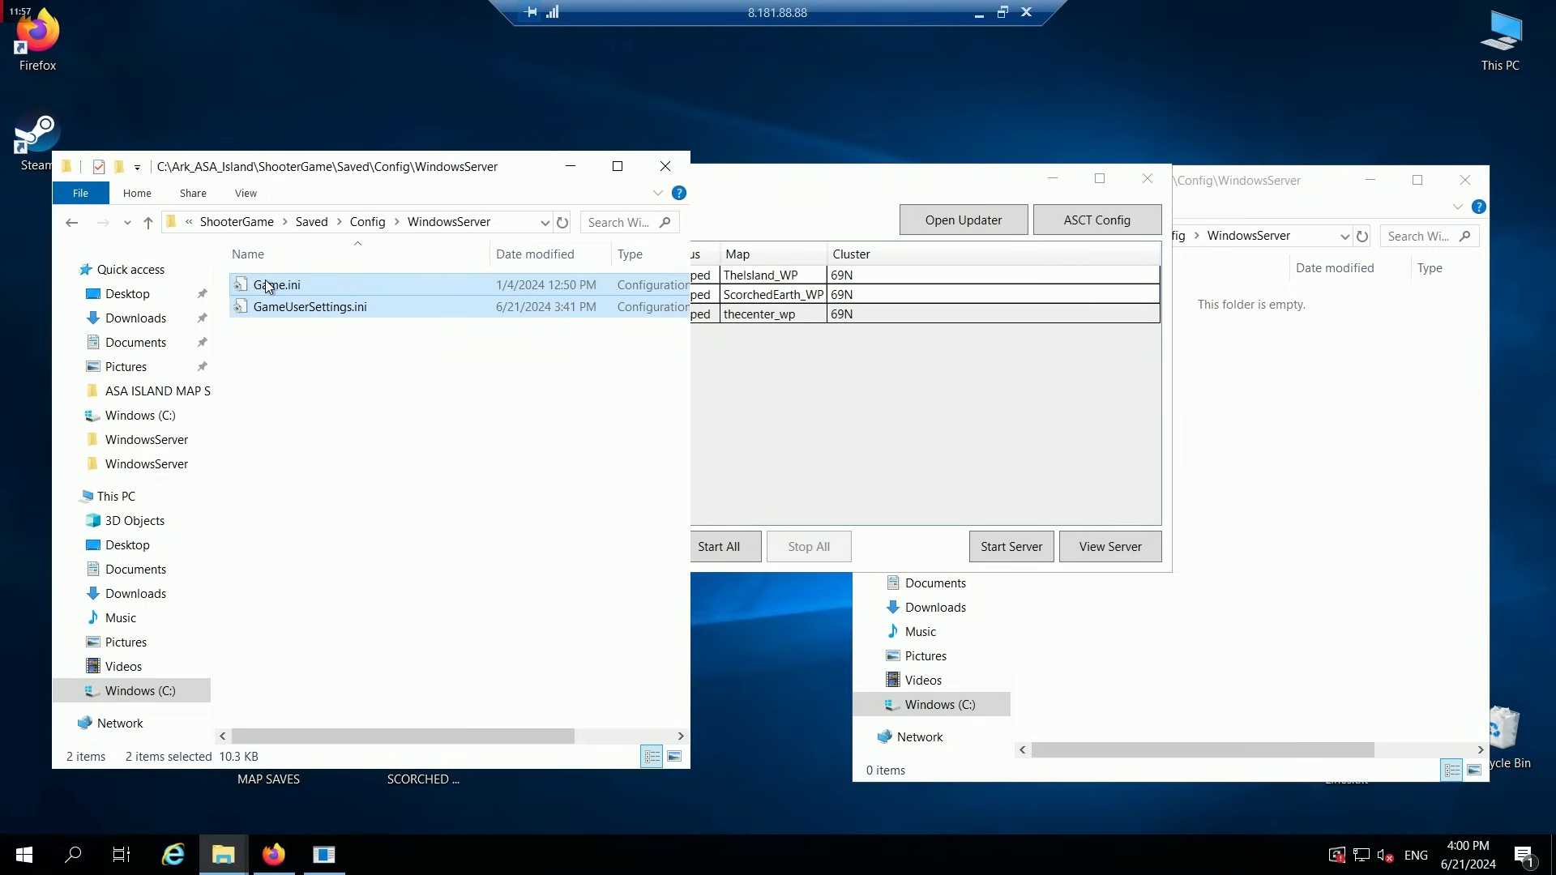
left_click_drag(268, 286, 1251, 395)
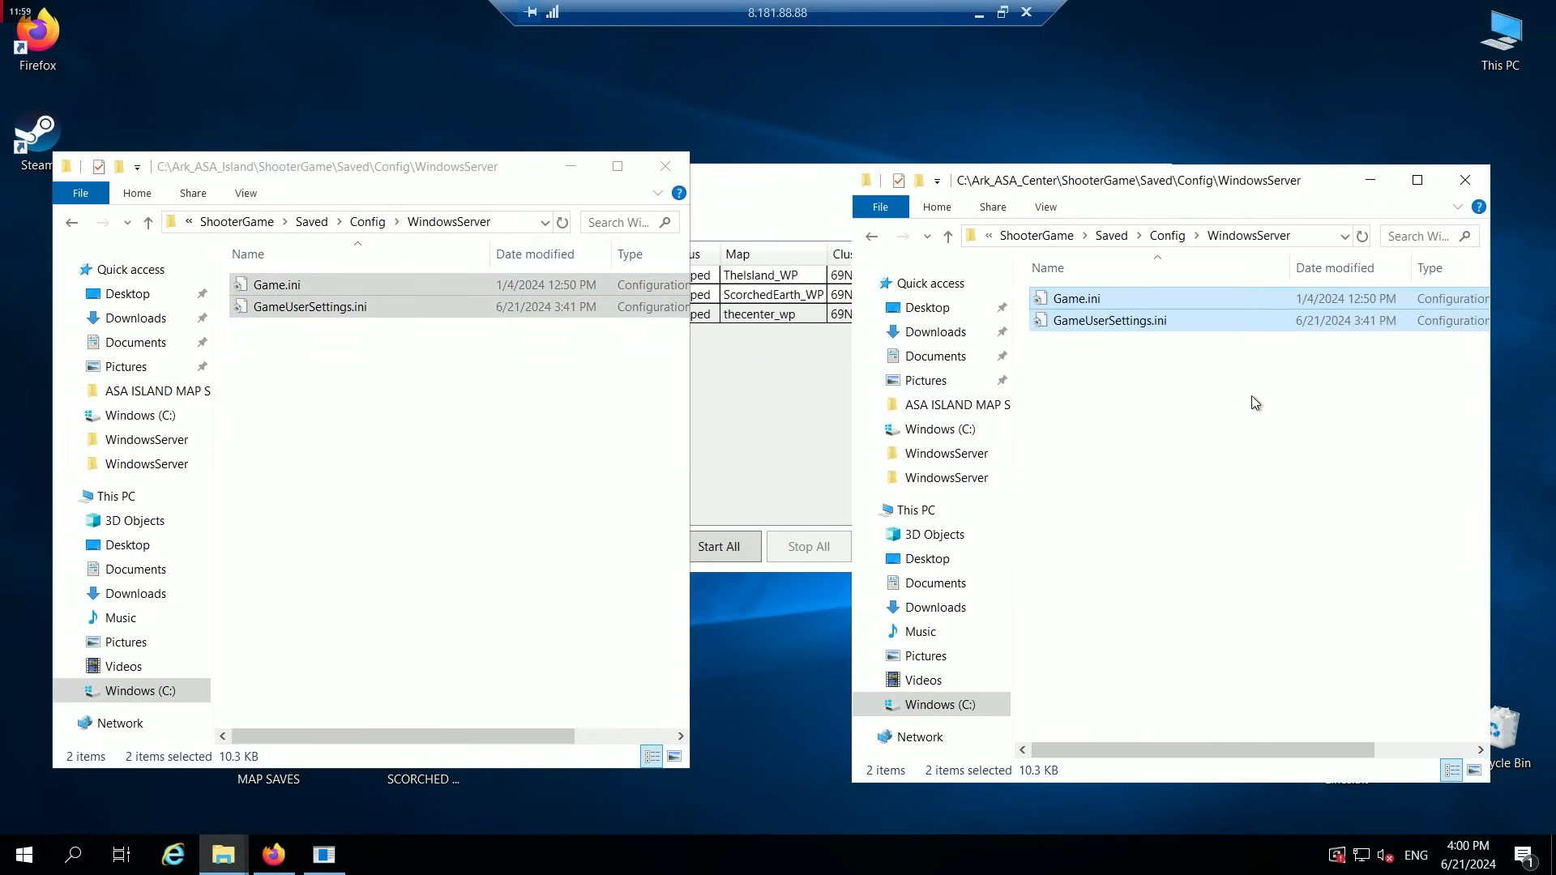
left_click(1207, 392)
left_click(665, 168)
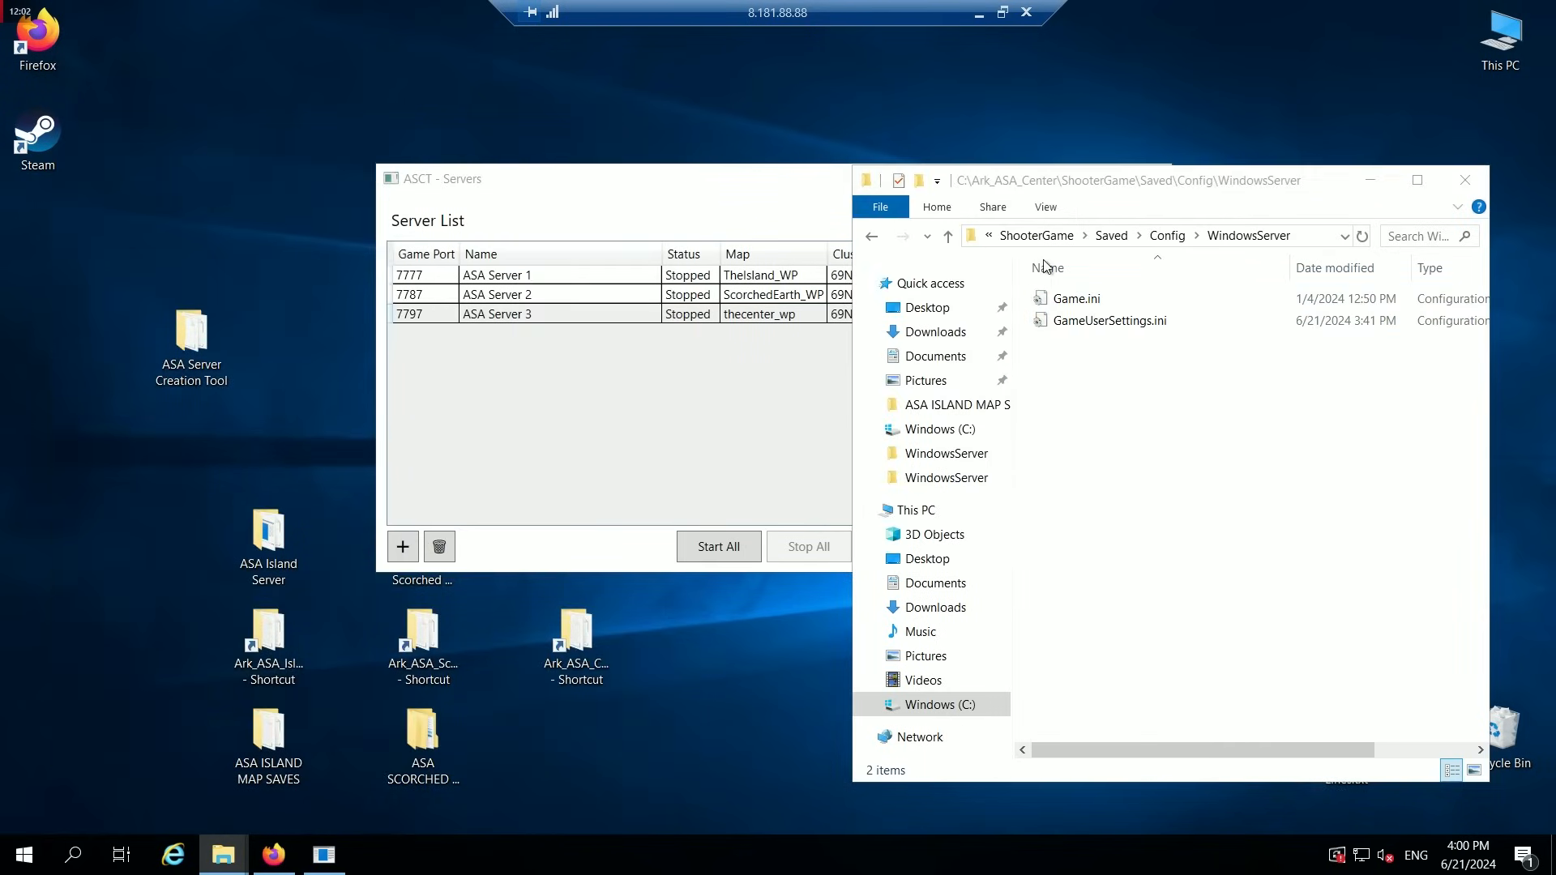
Close Explorer, open ASA Server 3's details and confirm Game.ini shows TamingSpeedMultiplier=4.000000.
left_click(1460, 181)
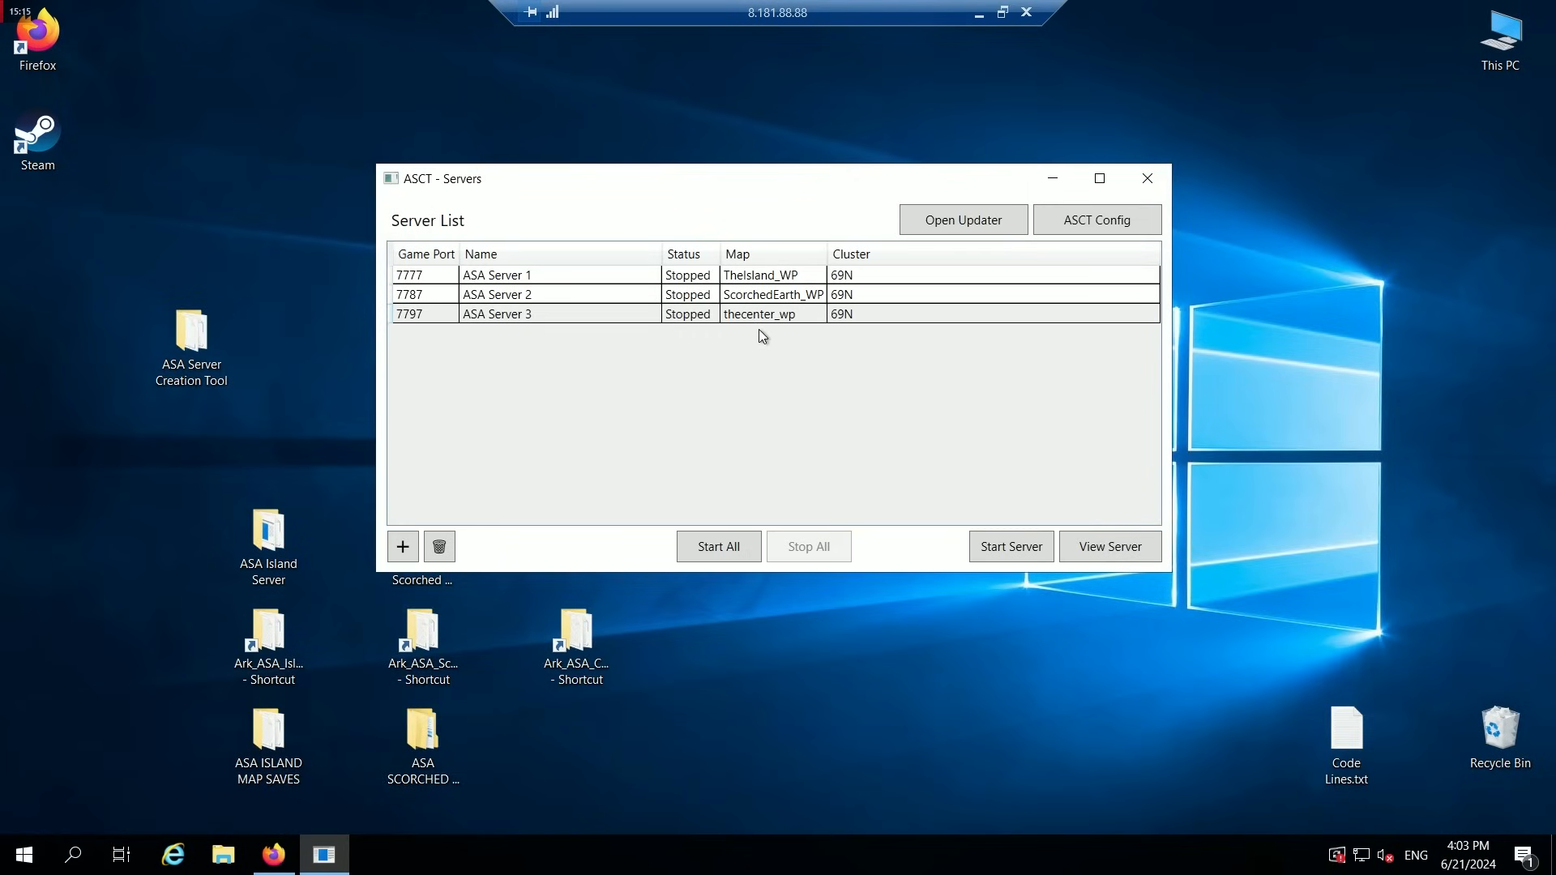
left_click(763, 317)
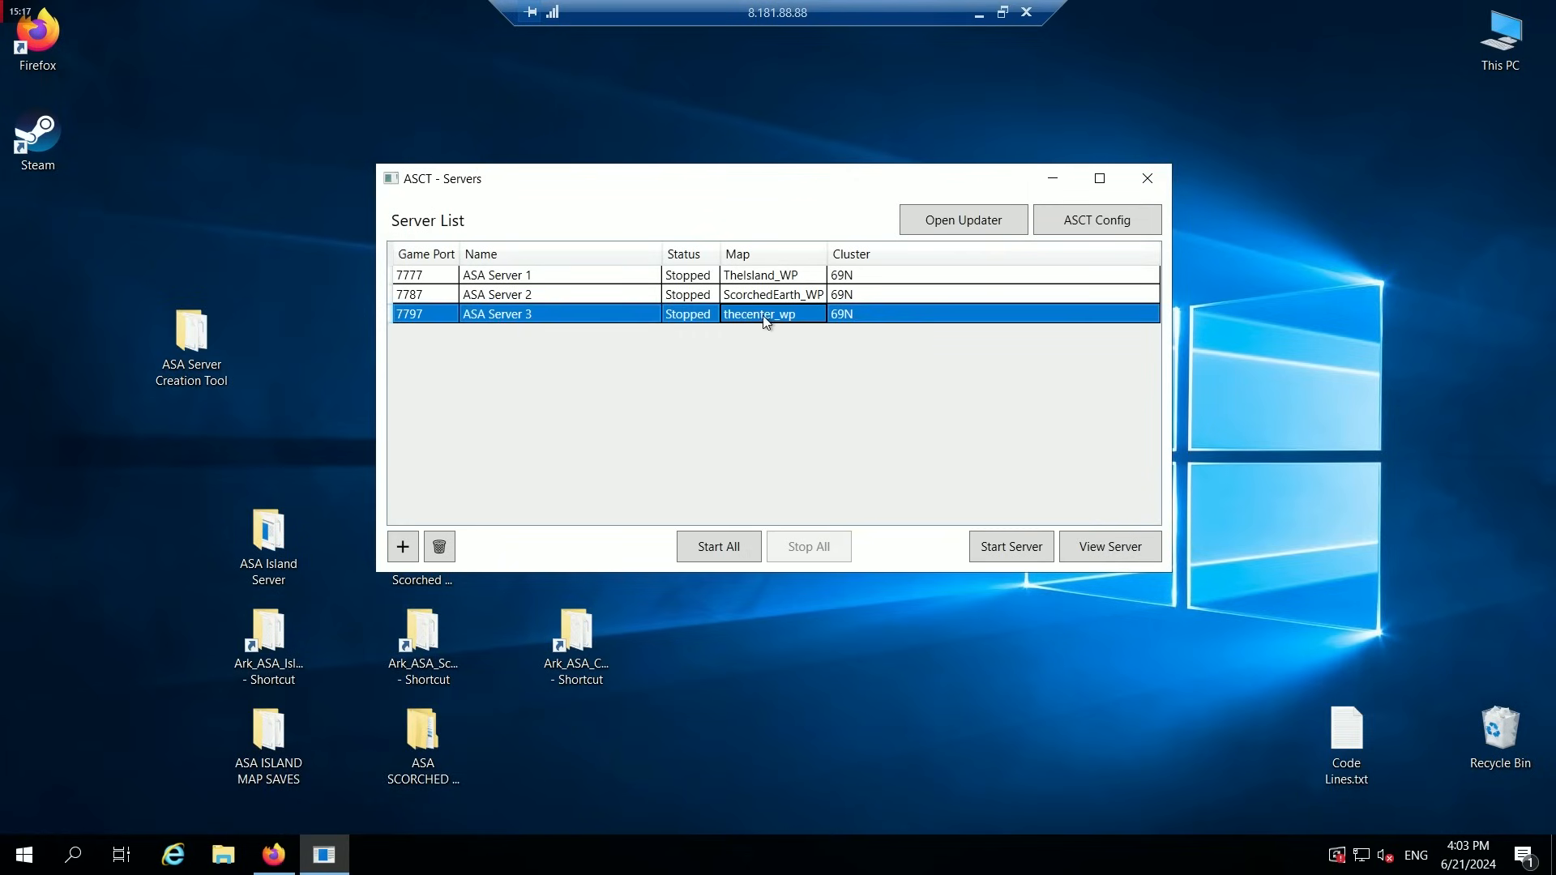
left_click(1090, 542)
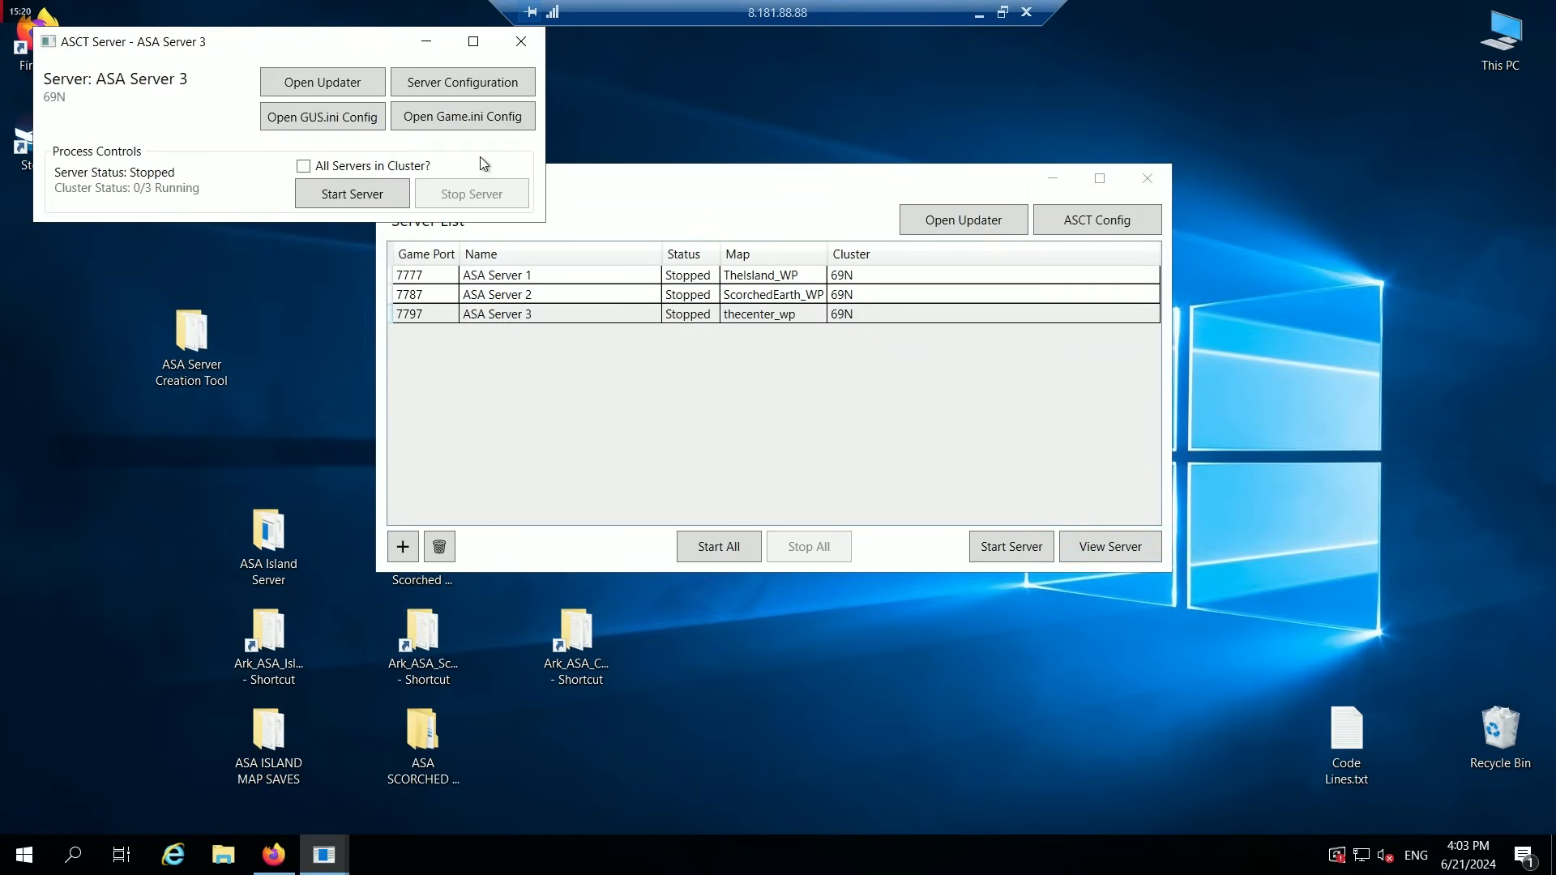
left_click(461, 118)
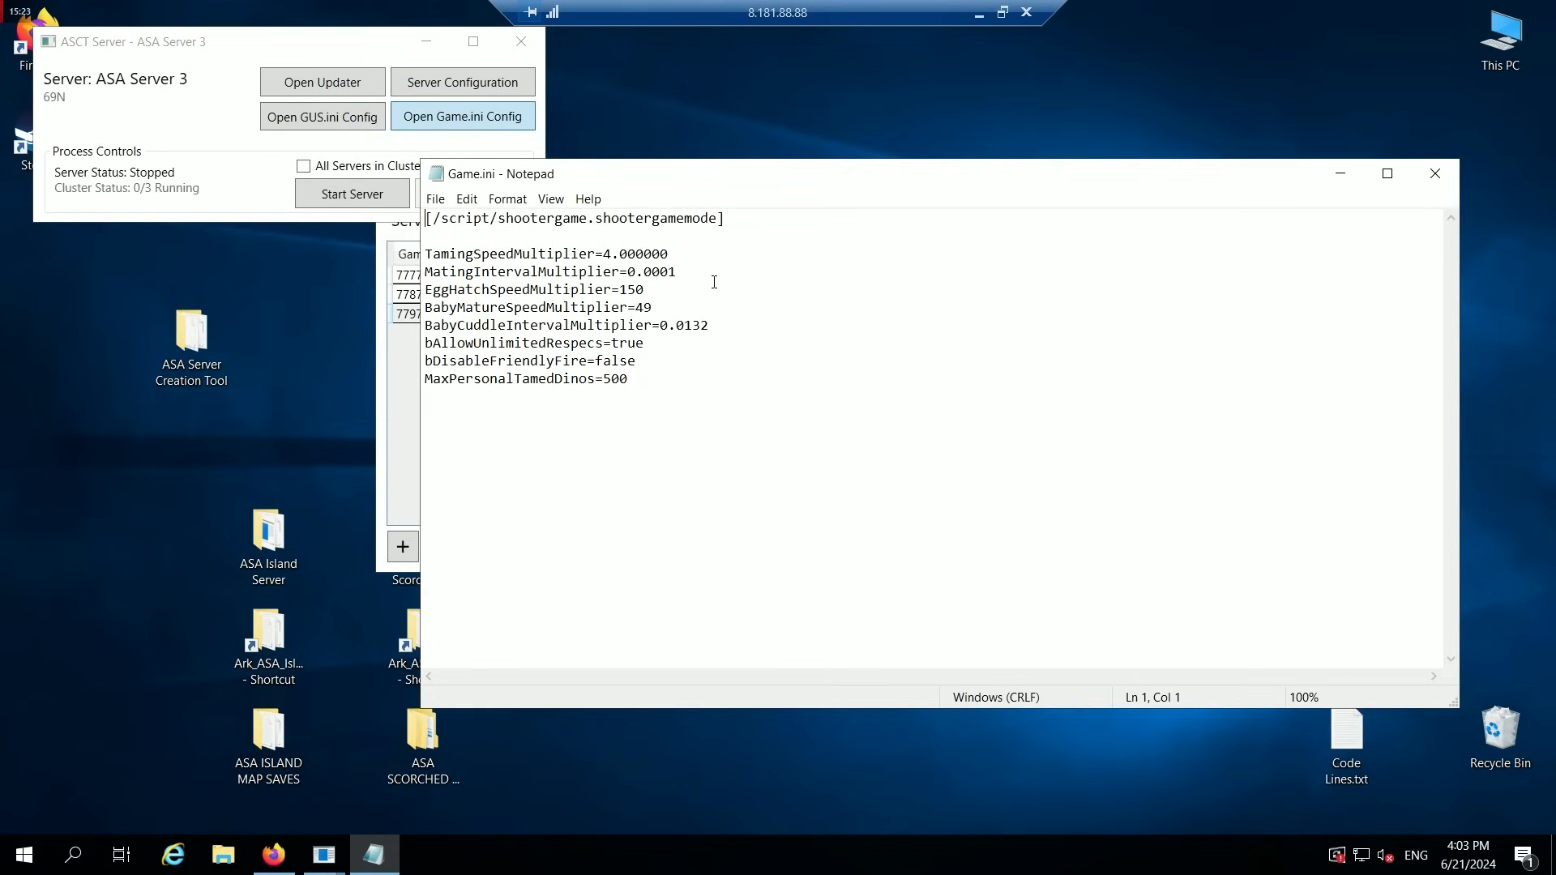
left_click(1435, 174)
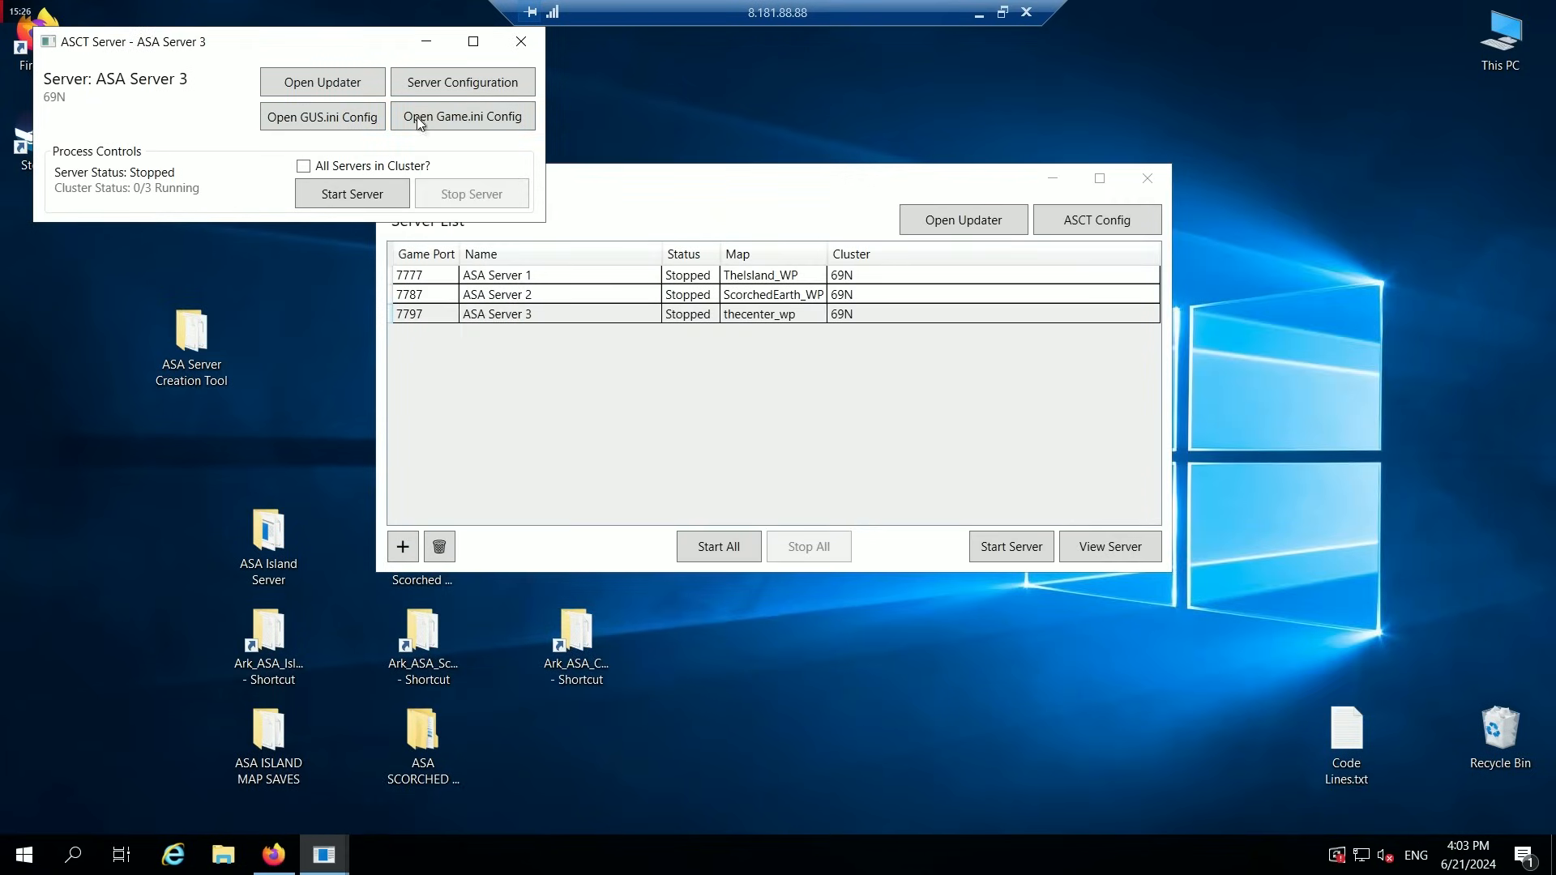
Change SessionName to 'Nooblets ASA Center' in GameUserSettings.ini, save it, and close both windows.
left_click(355, 119)
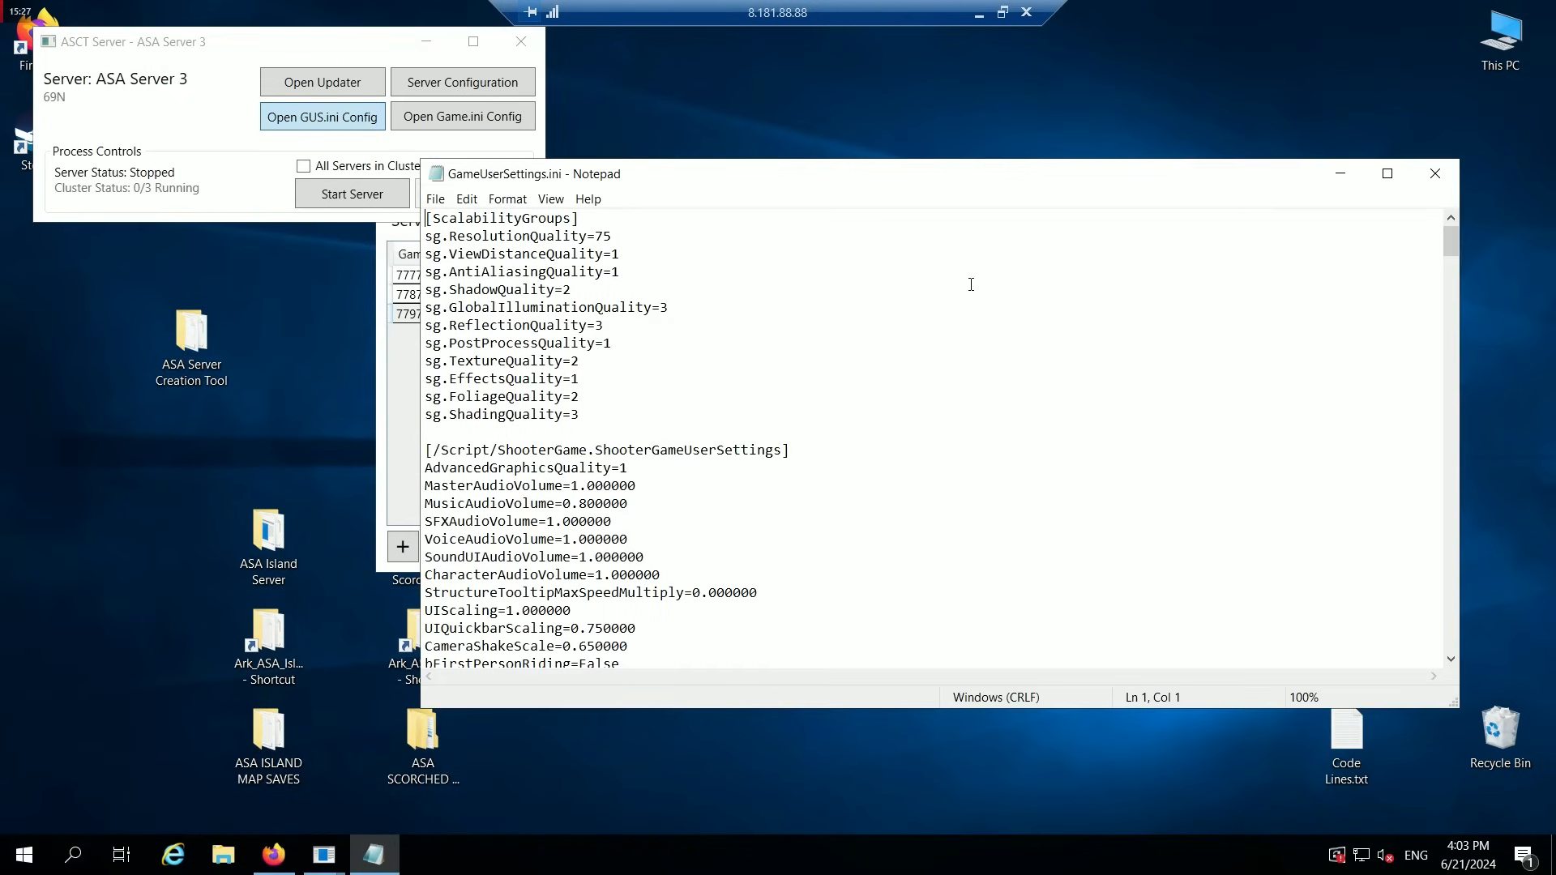
left_click_drag(1451, 238, 1451, 321)
left_click_drag(1451, 321, 1451, 650)
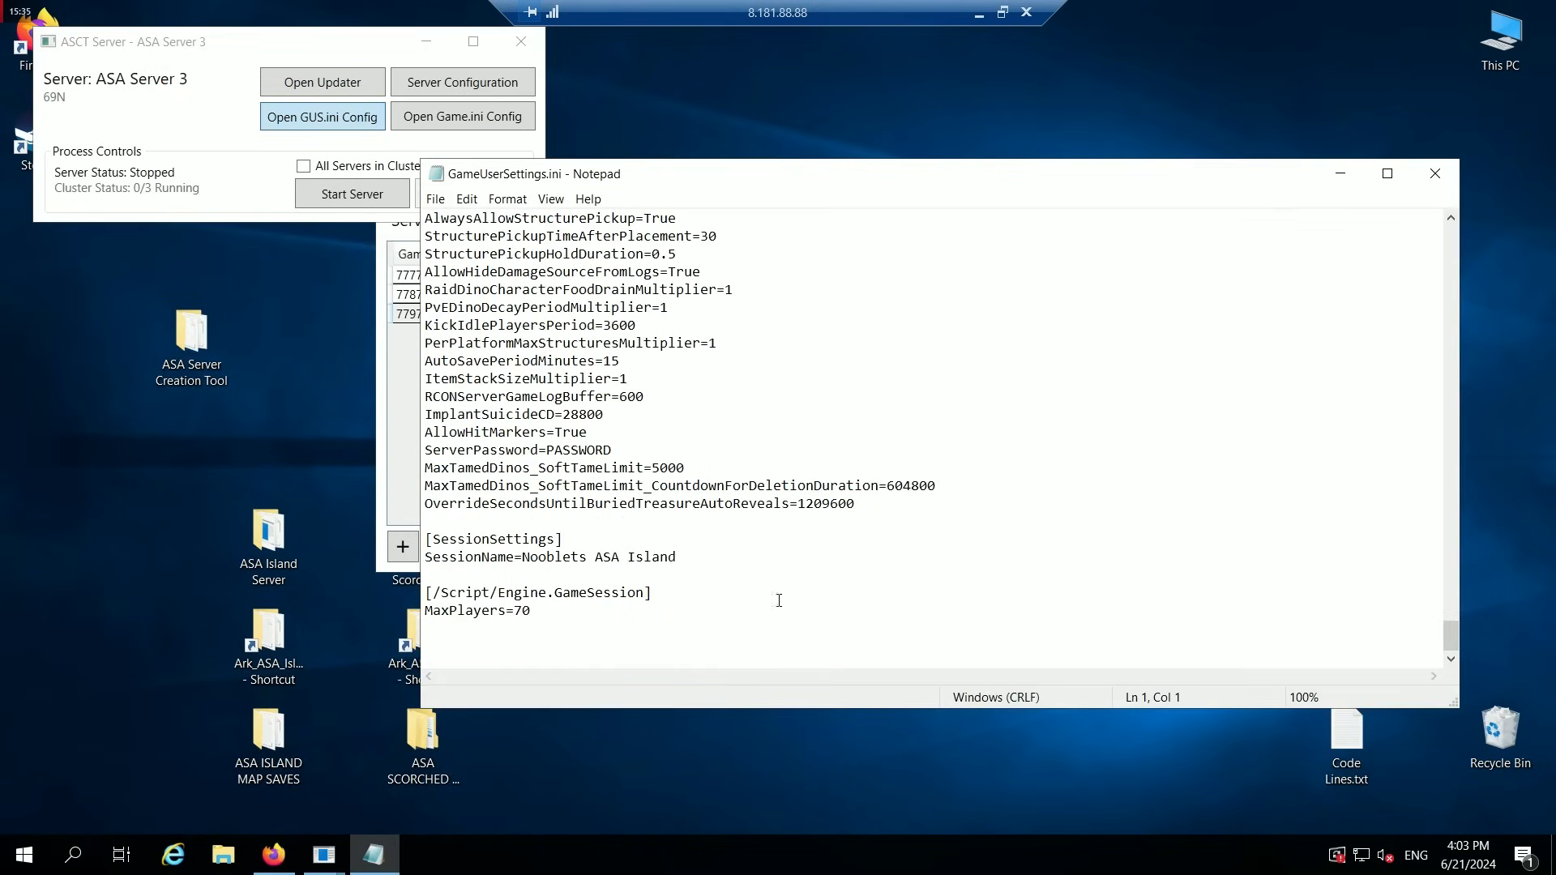
left_click_drag(692, 561, 633, 558)
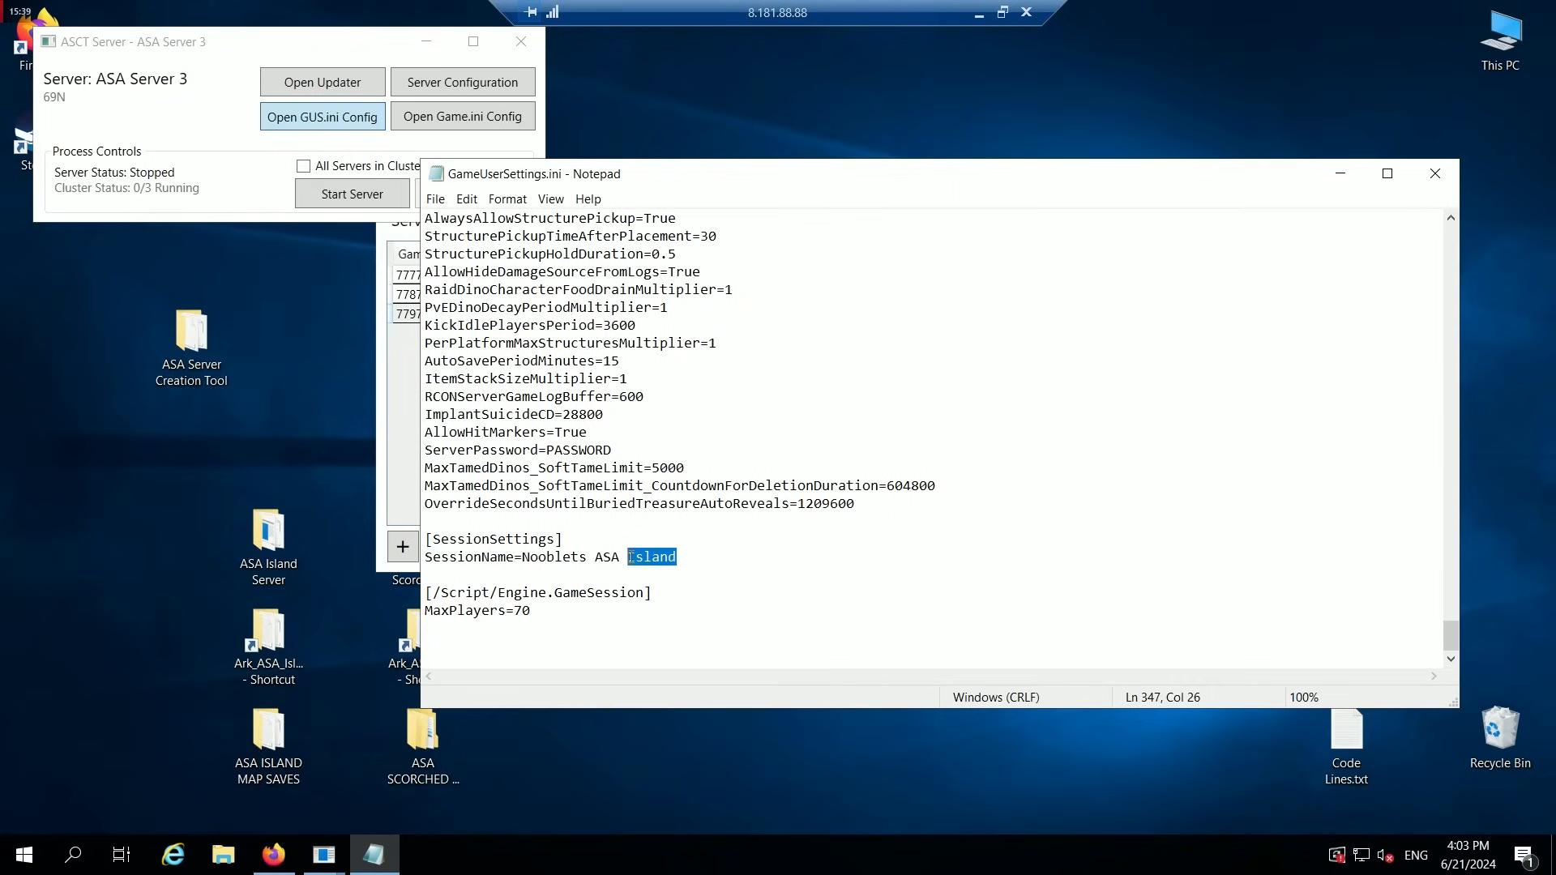
type("Center")
left_click(435, 199)
left_click(450, 257)
left_click(1434, 175)
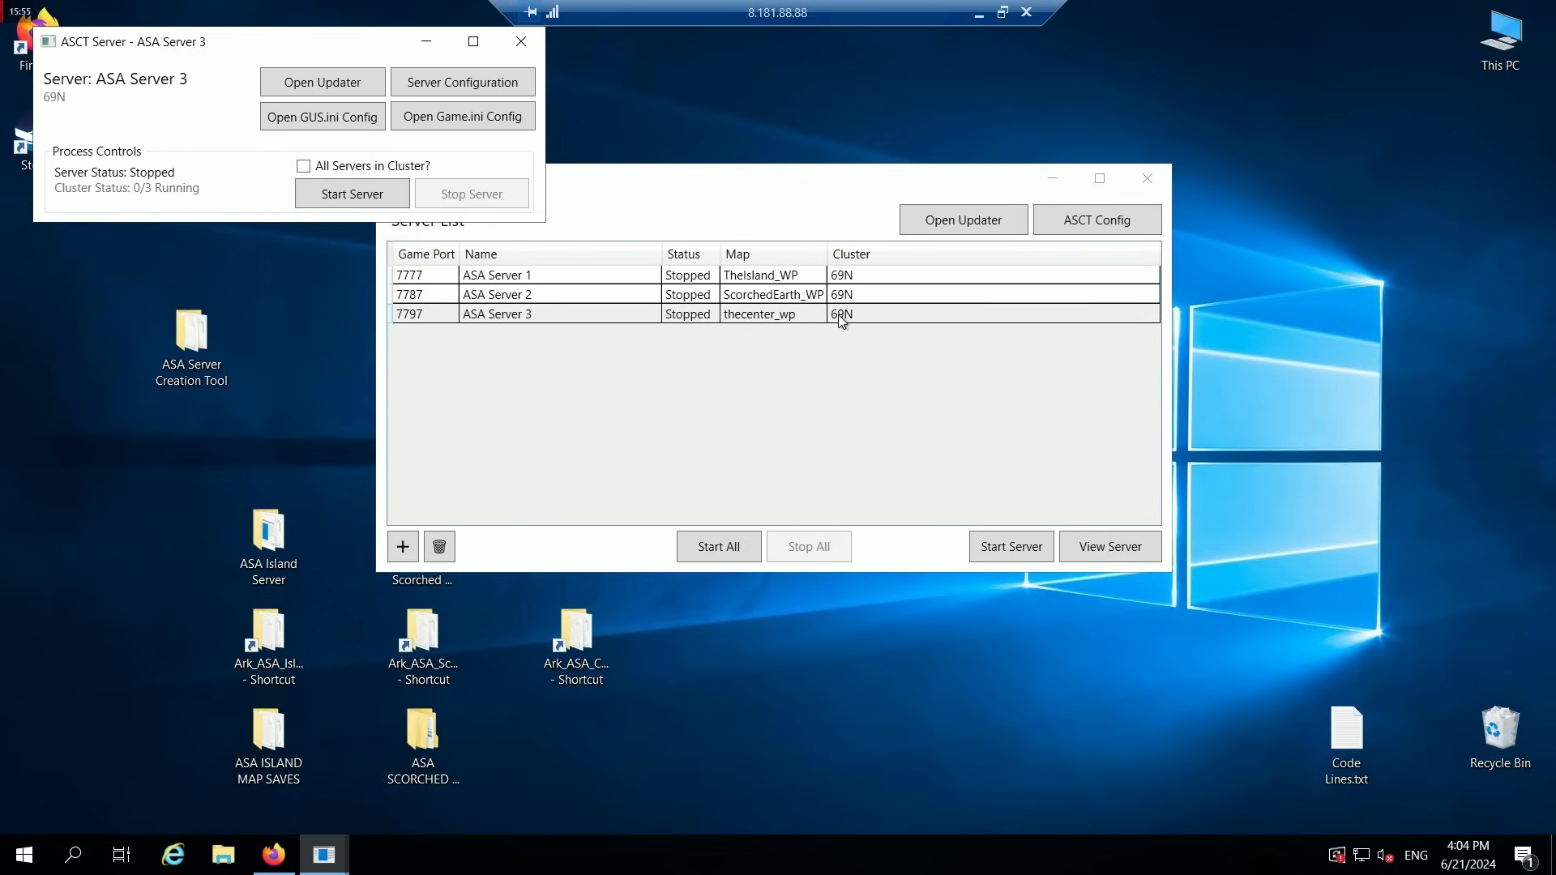
left_click(521, 42)
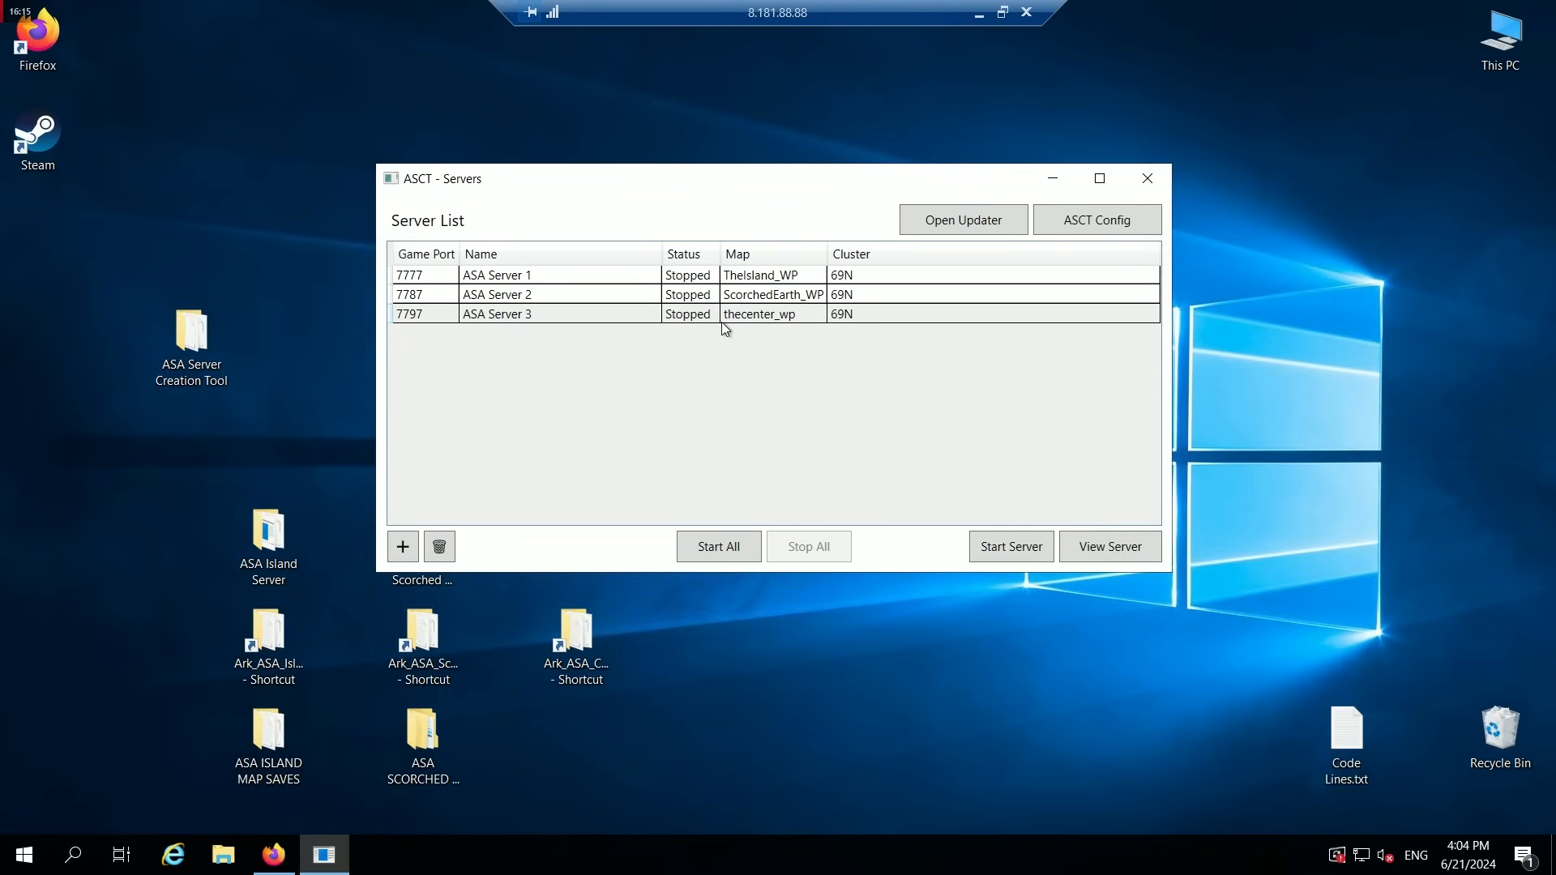
Start all three servers and arrange their three console windows side by side.
left_click(737, 548)
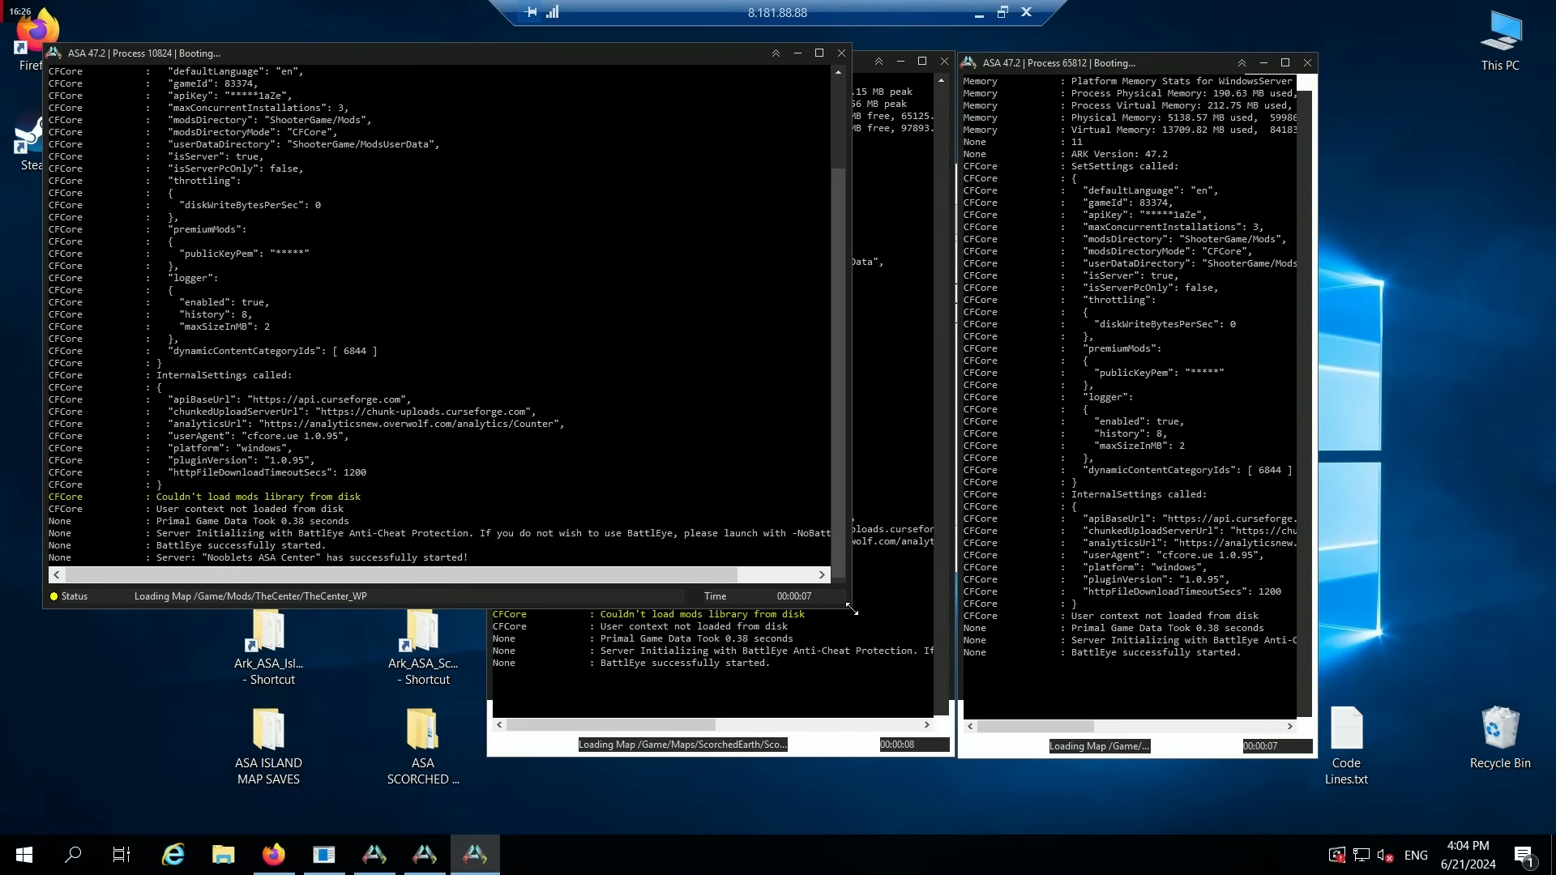
left_click_drag(847, 607, 479, 788)
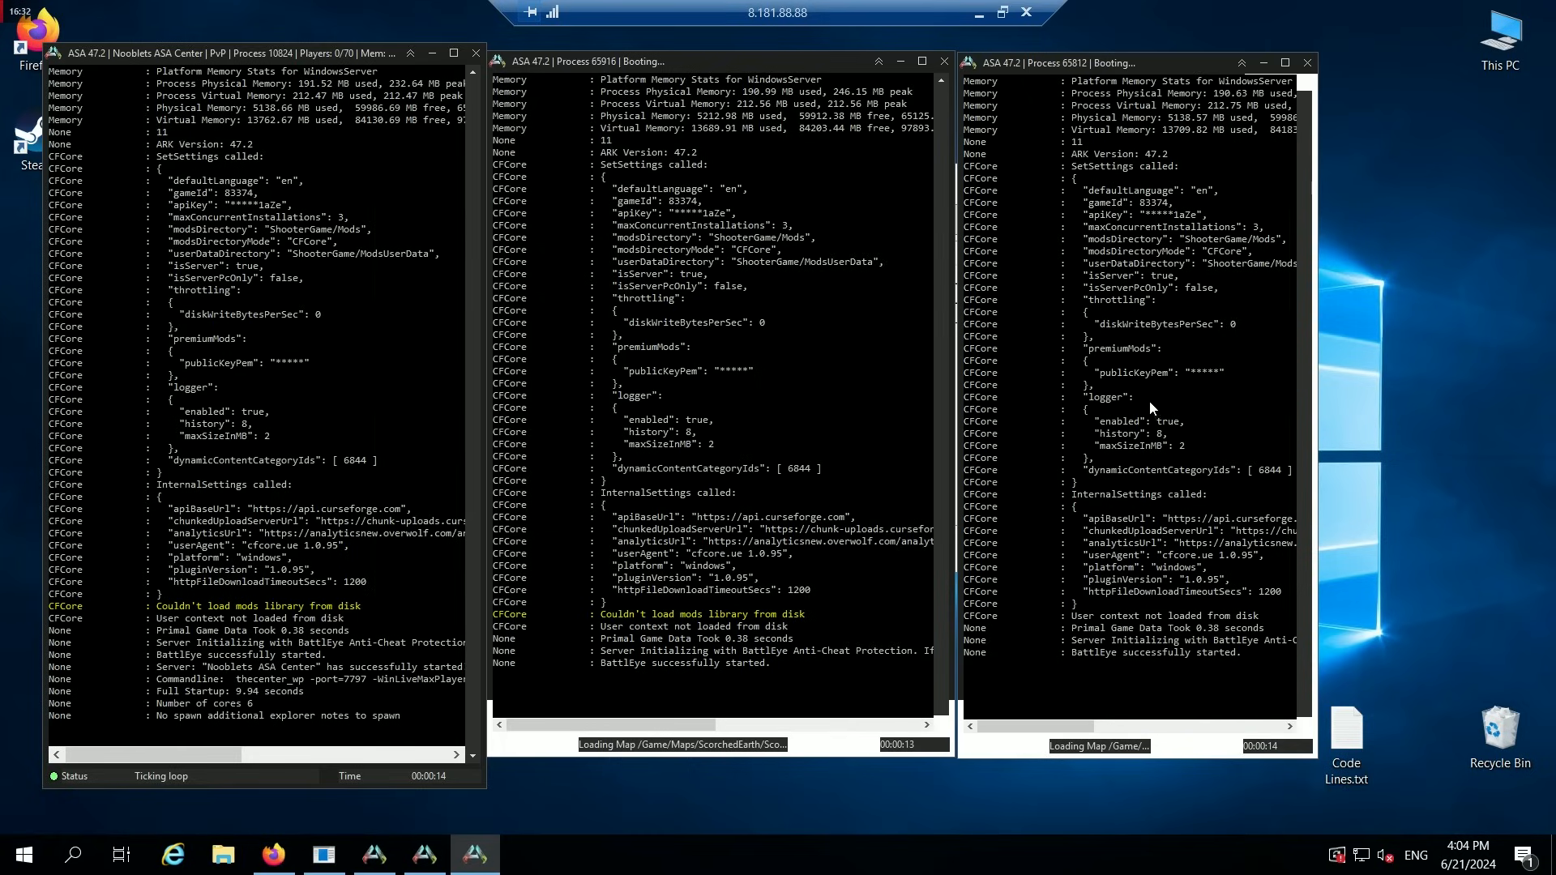
left_click_drag(157, 55, 1167, 59)
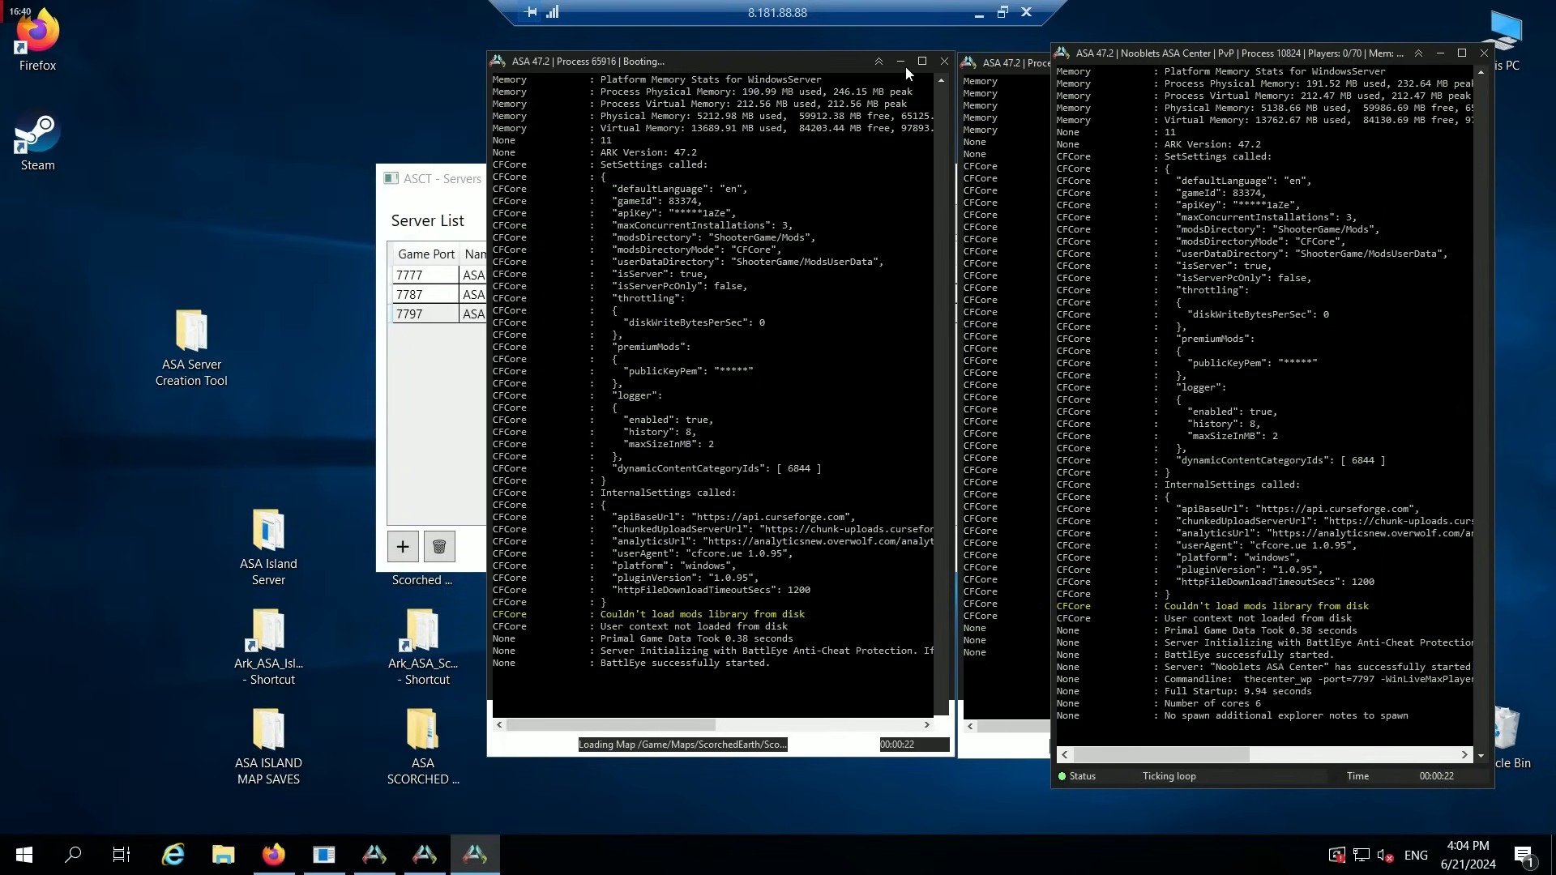
left_click_drag(990, 66, 101, 54)
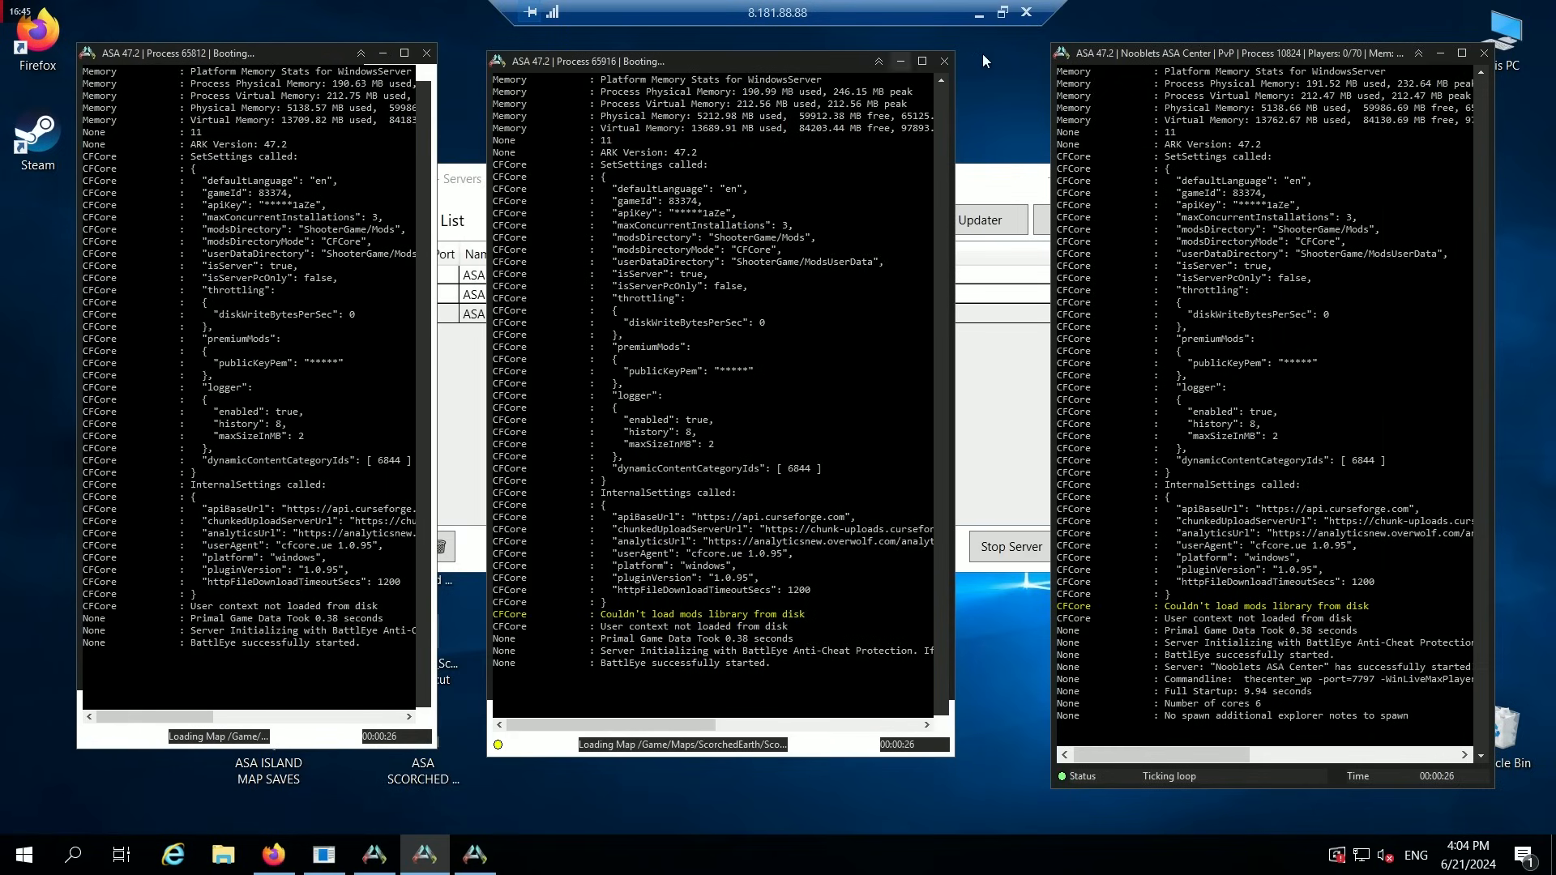
left_click_drag(1152, 50, 1061, 56)
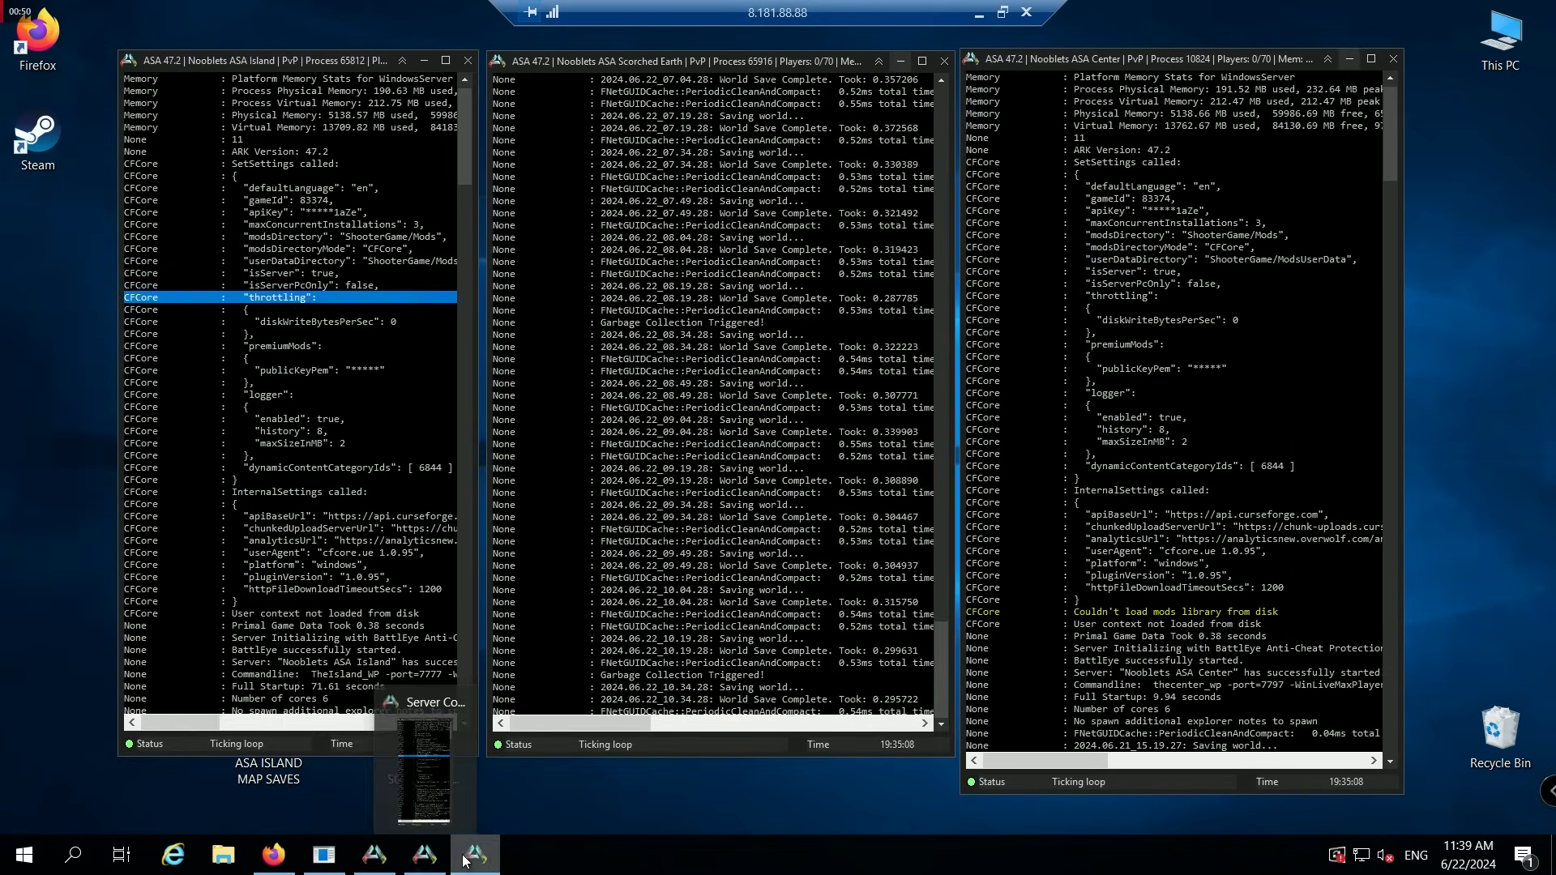
Minimise the three server consoles and inspect the ASA Island Server's depotdownloader folder.
left_click(475, 855)
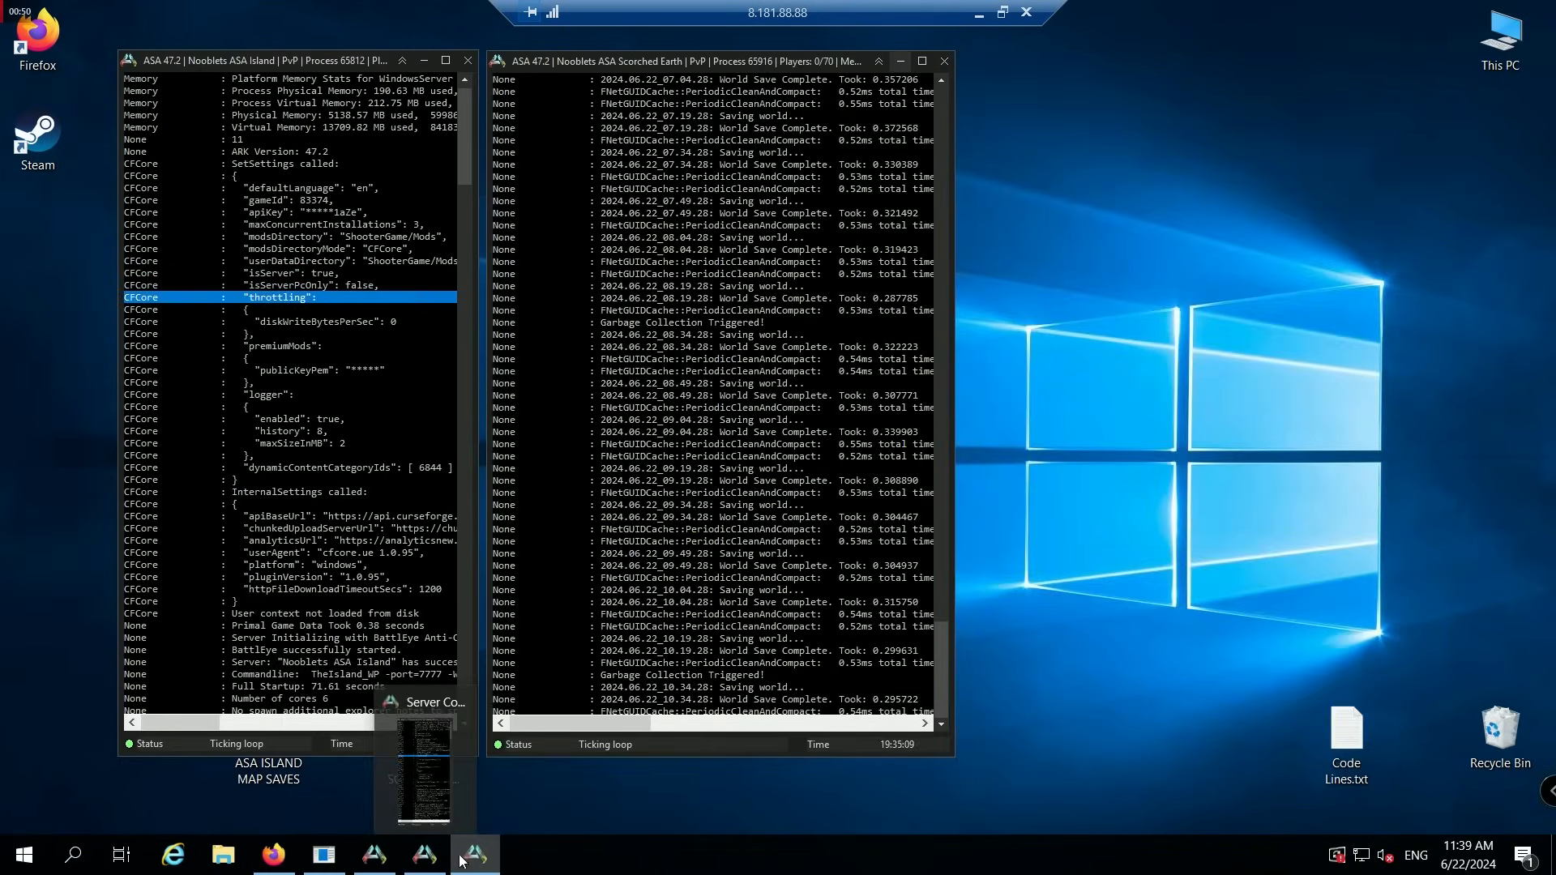
left_click(424, 854)
left_click(375, 855)
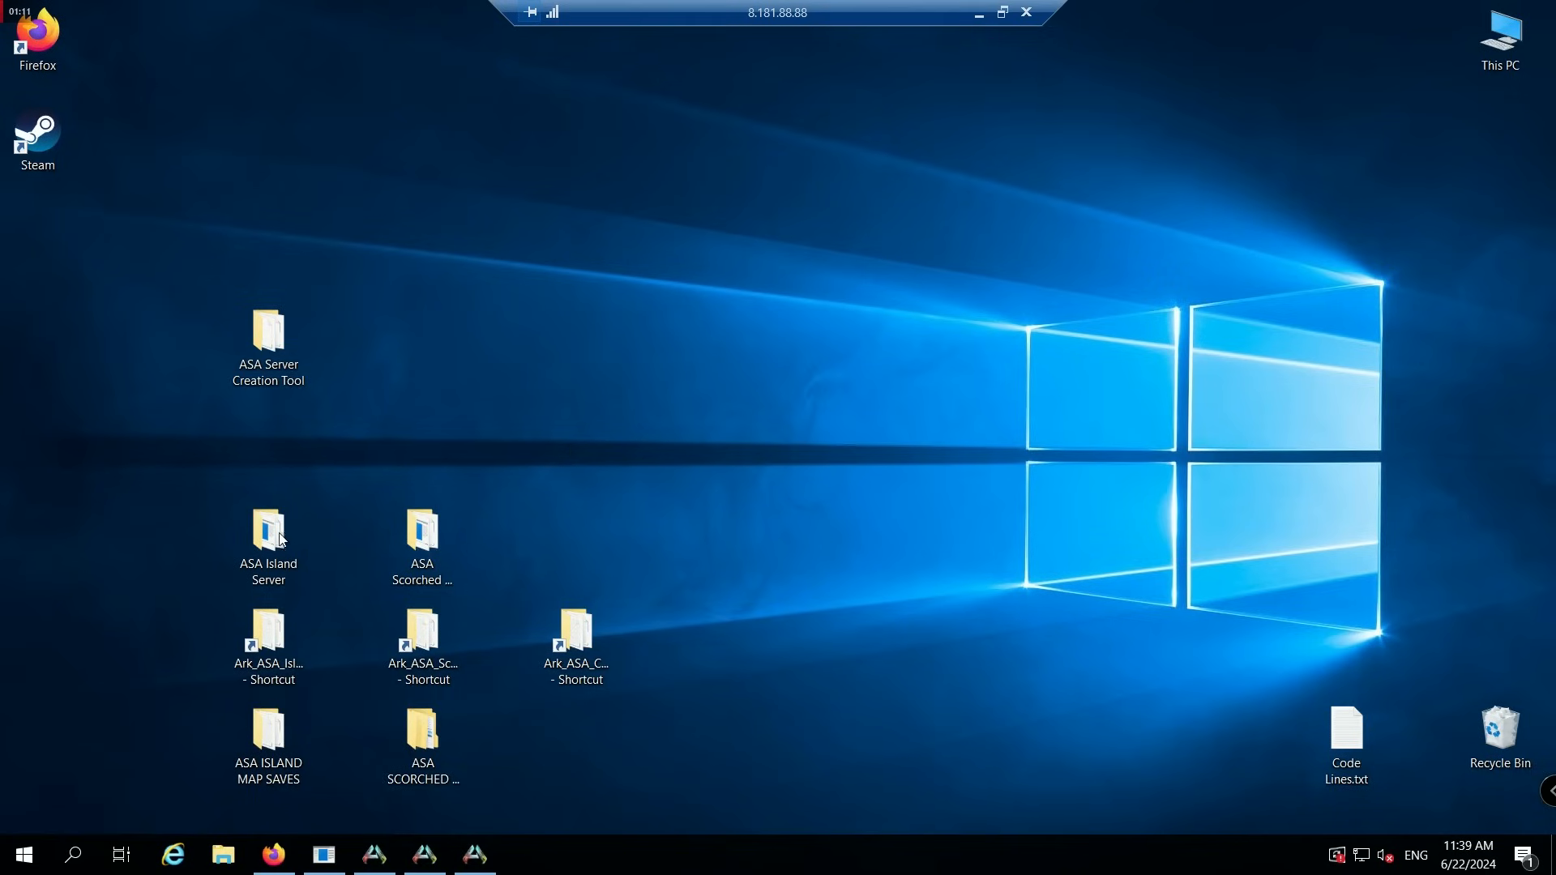
double_click(259, 538)
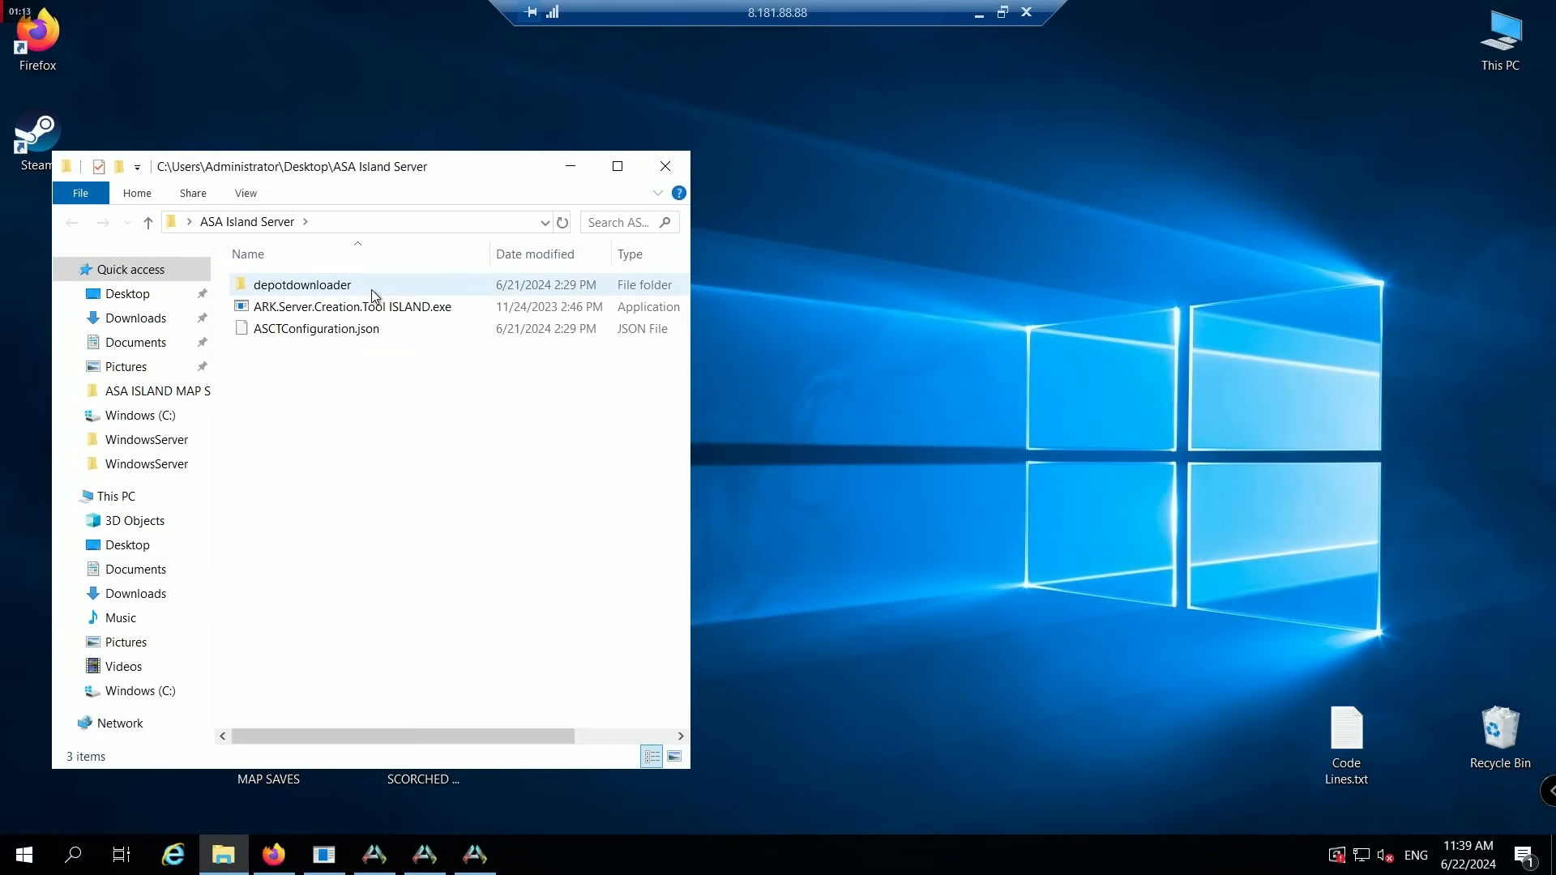
double_click(363, 288)
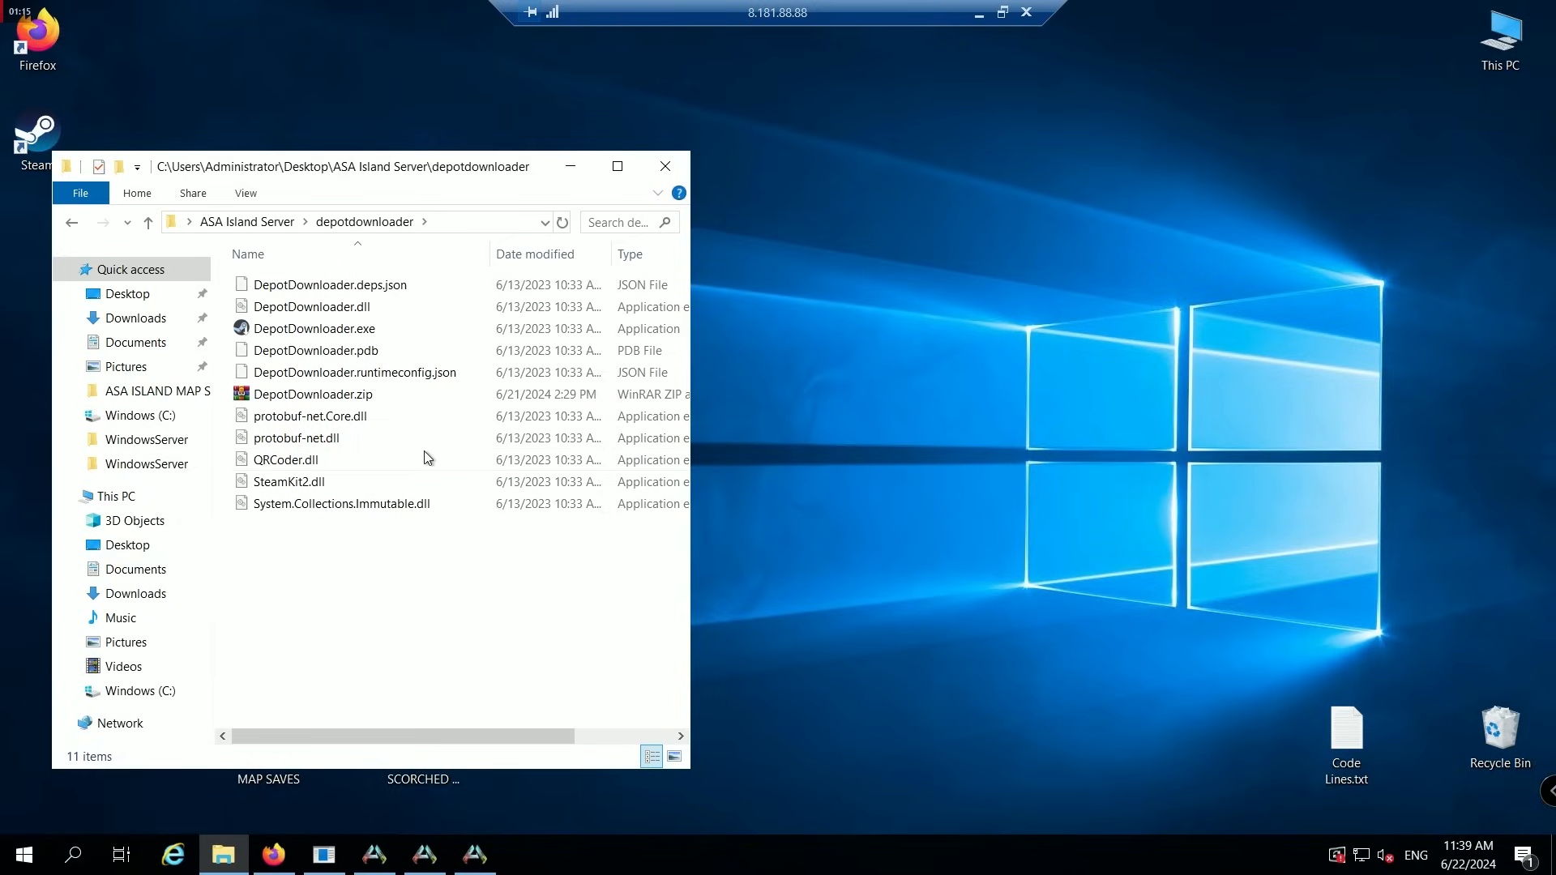
left_click(665, 166)
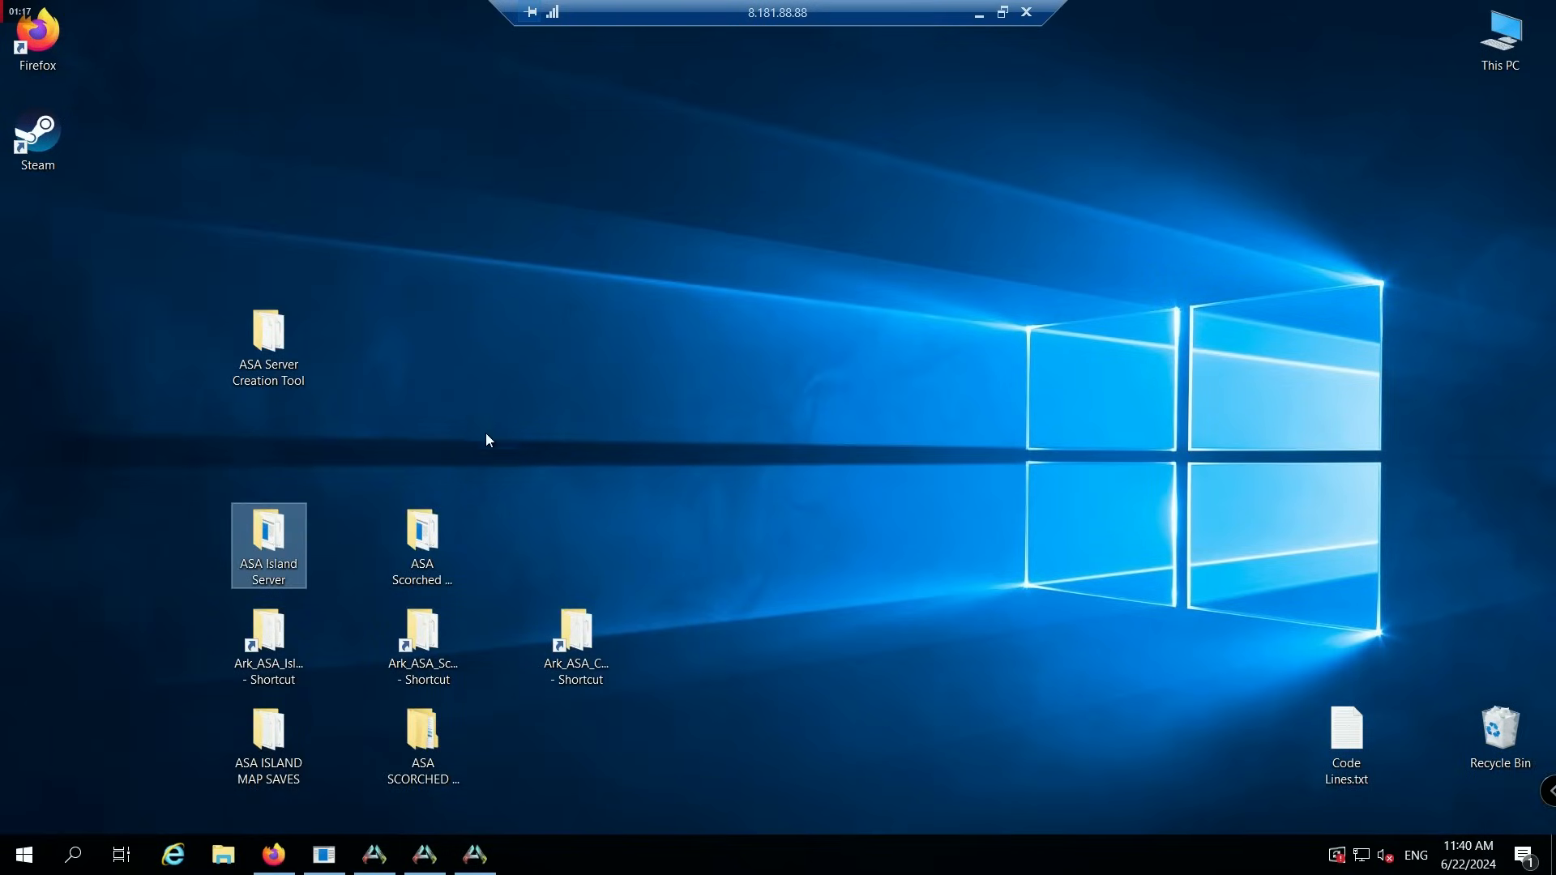
Check the ASA Scorched Earth Server folder, then select both old server folders.
double_click(427, 545)
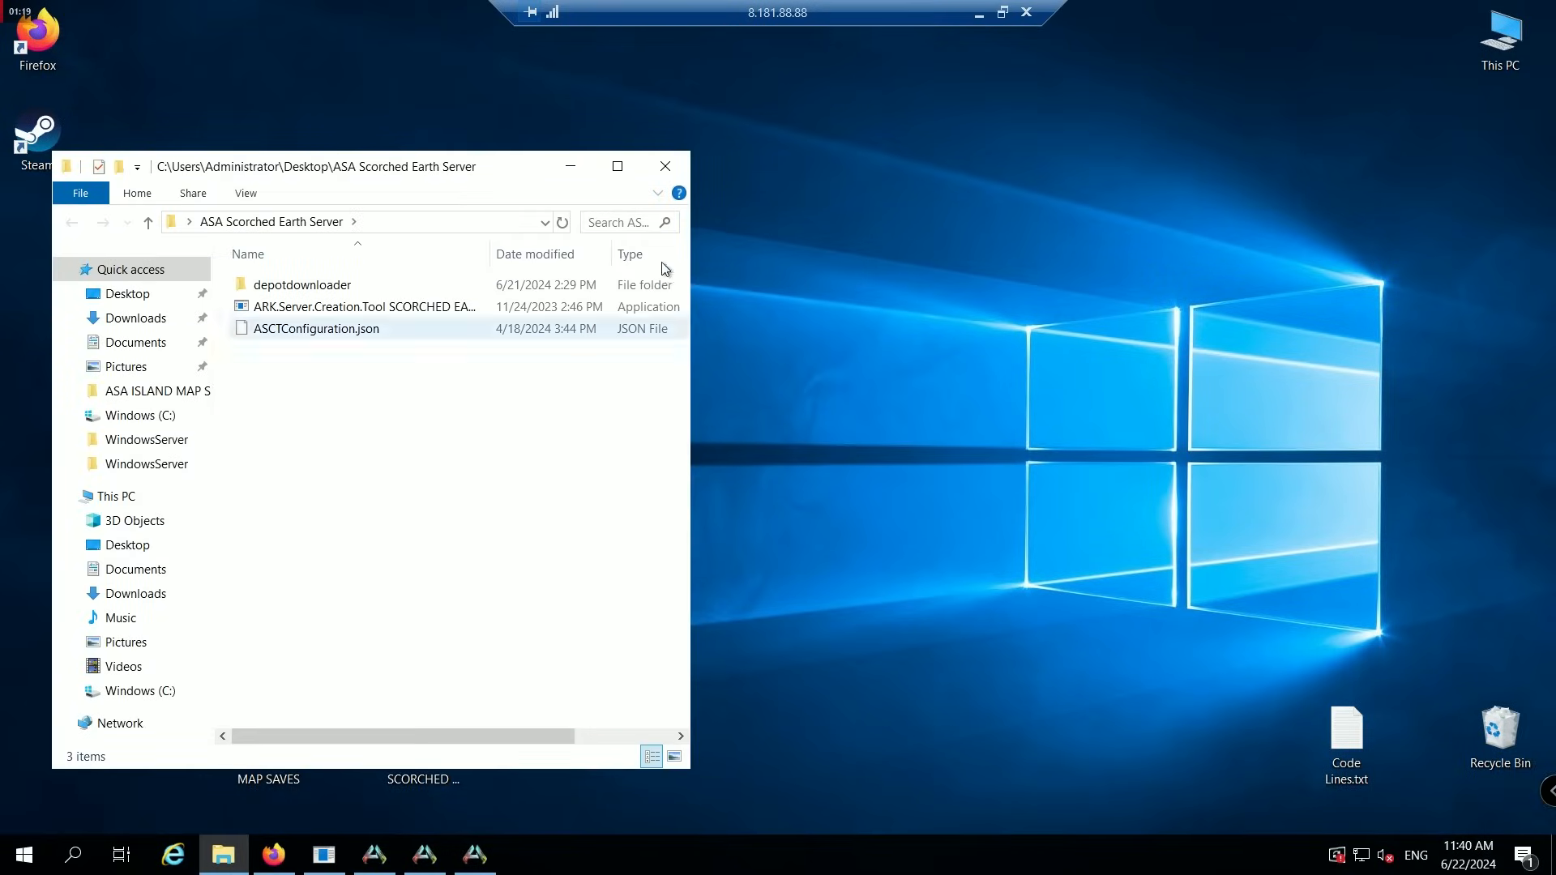
left_click(665, 167)
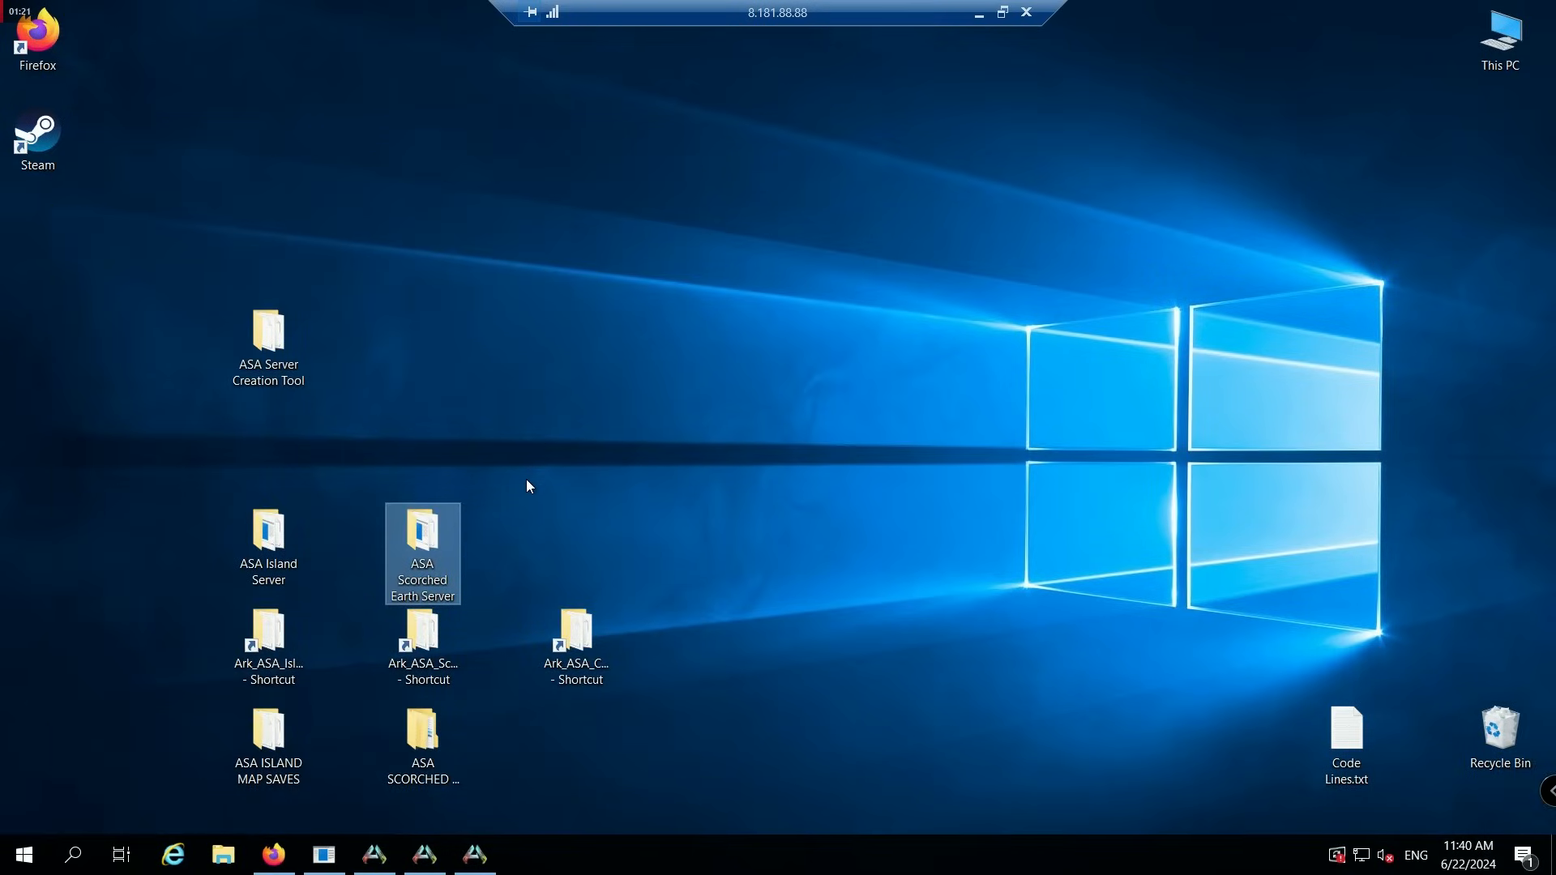
left_click_drag(527, 481, 266, 546)
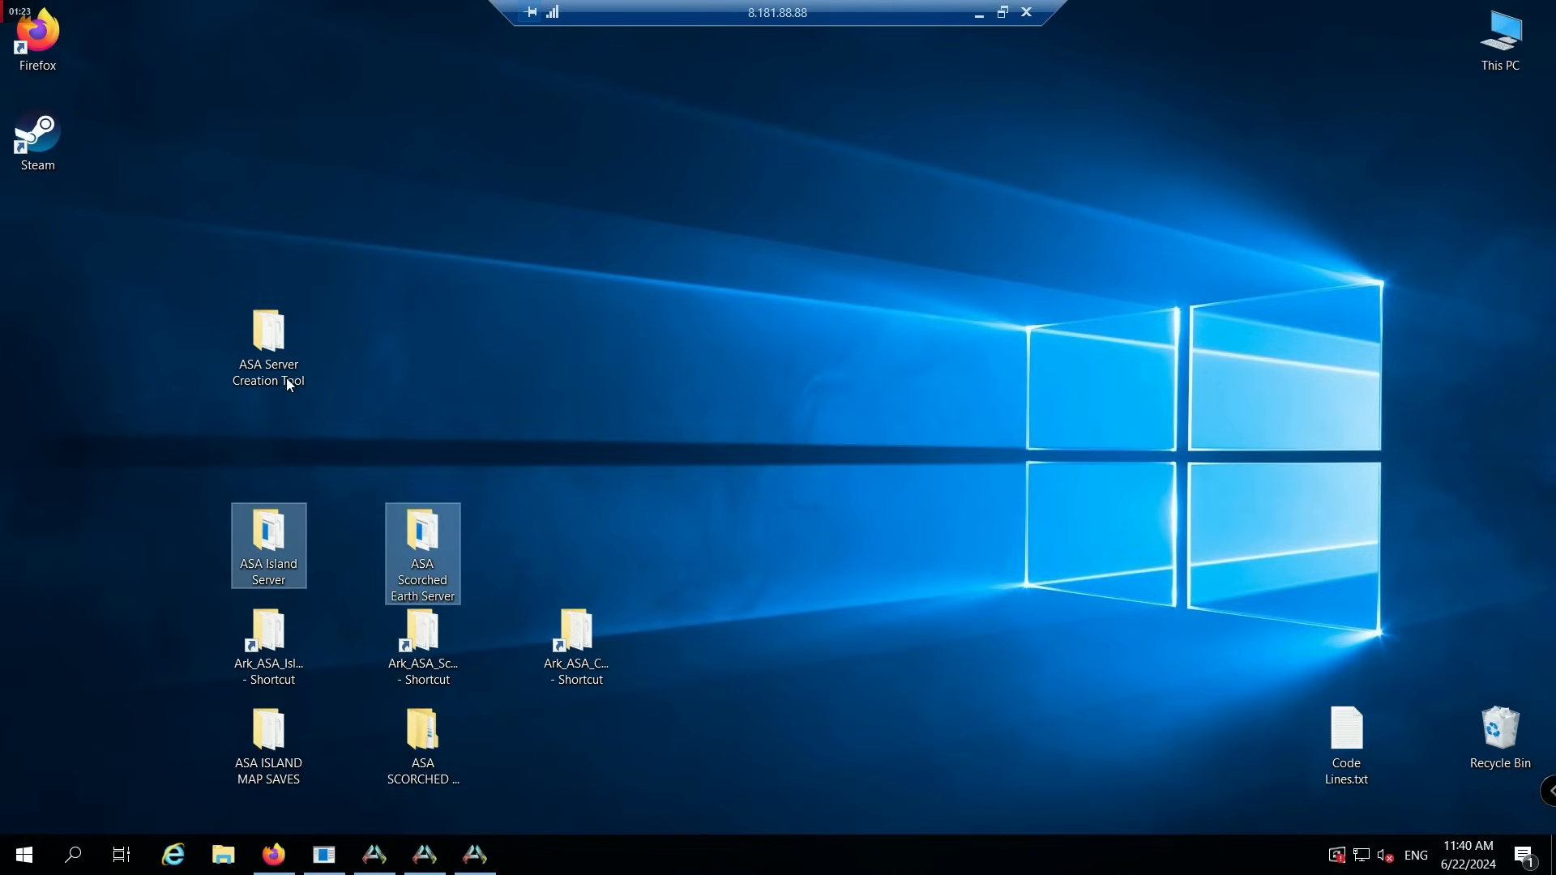
left_click(323, 423)
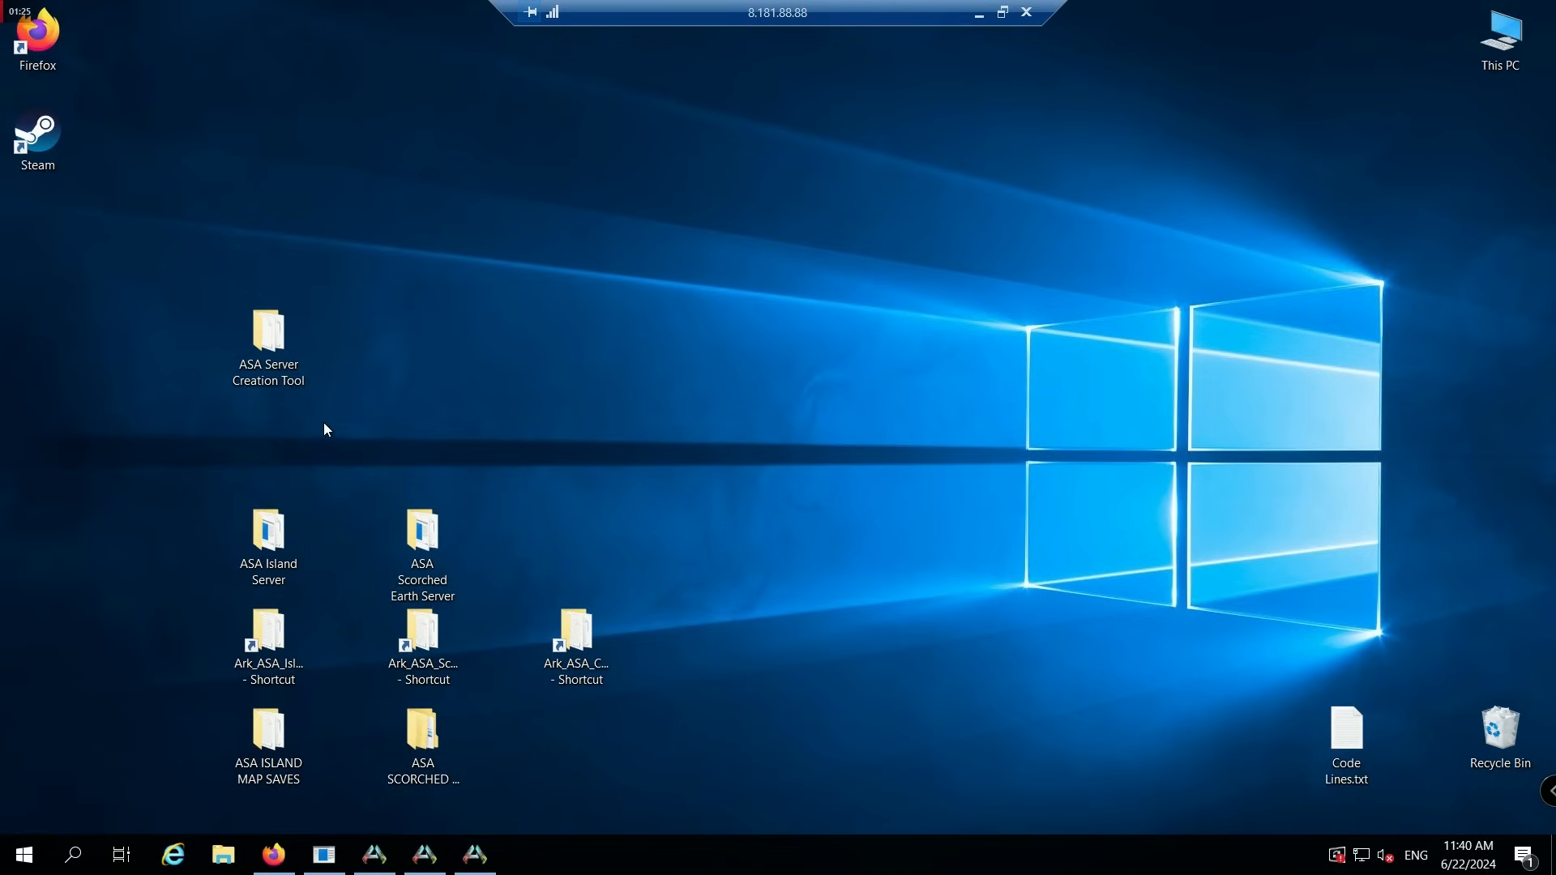
Check the ASA Server Creation Tool folder and move it down into the freed desktop spot.
double_click(268, 333)
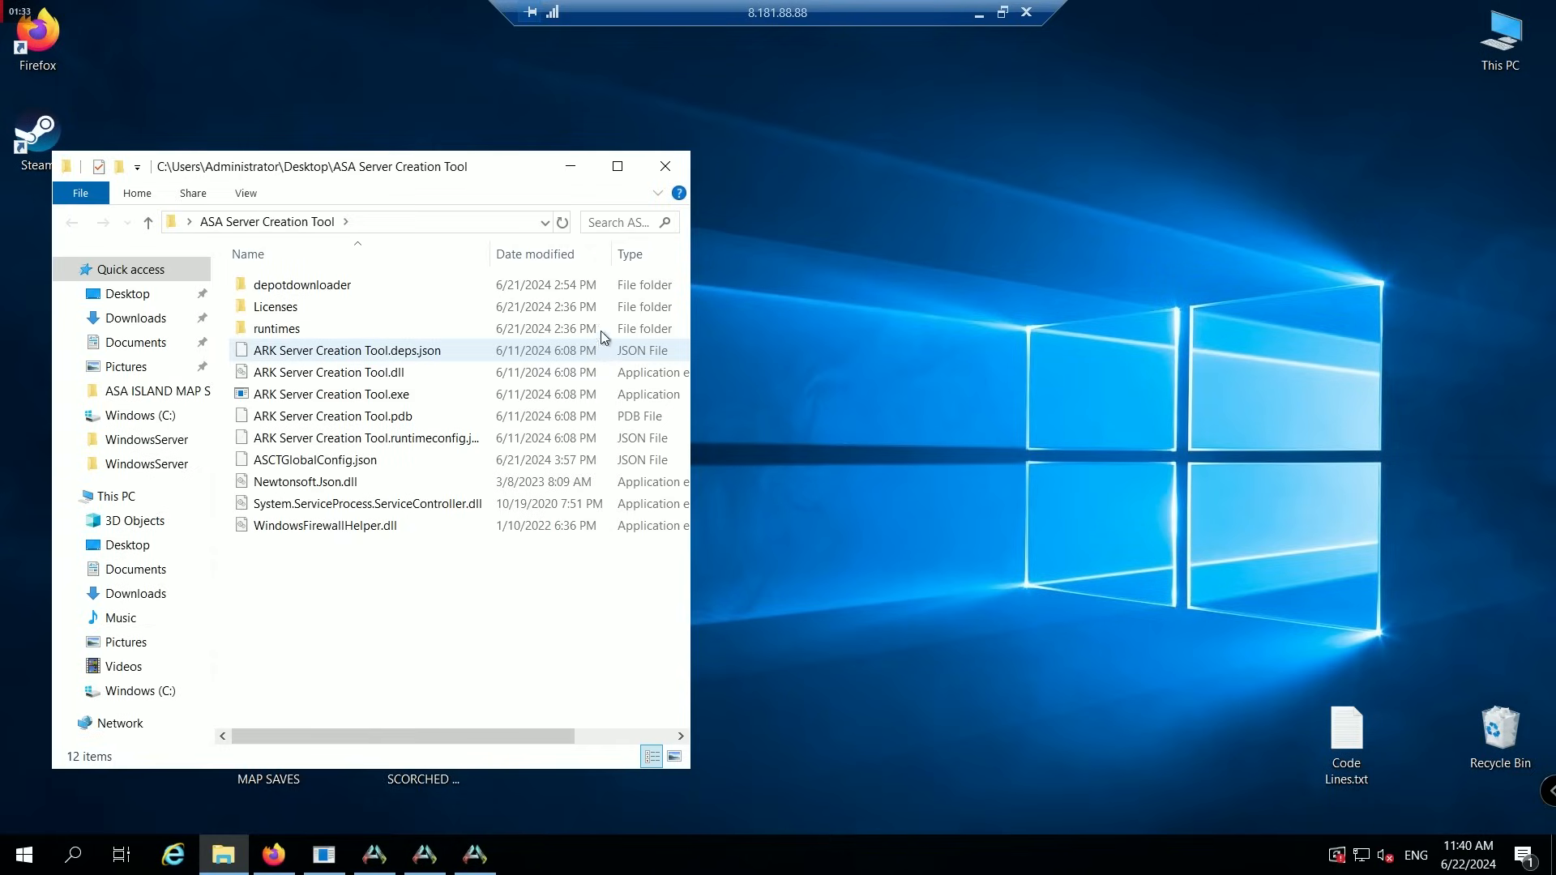
left_click(666, 168)
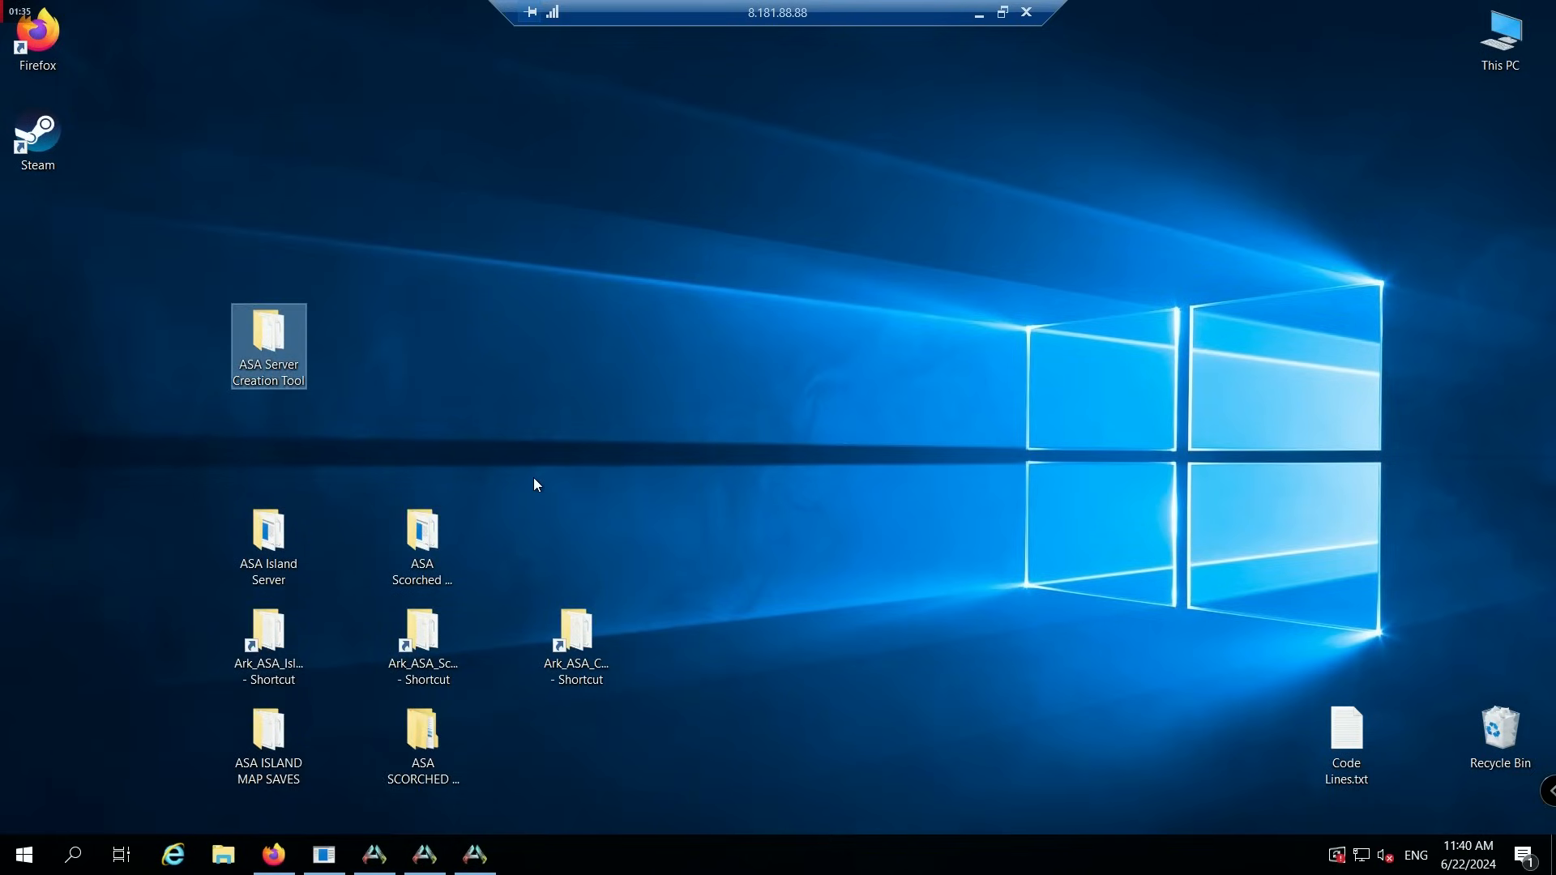
left_click_drag(518, 494, 1508, 725)
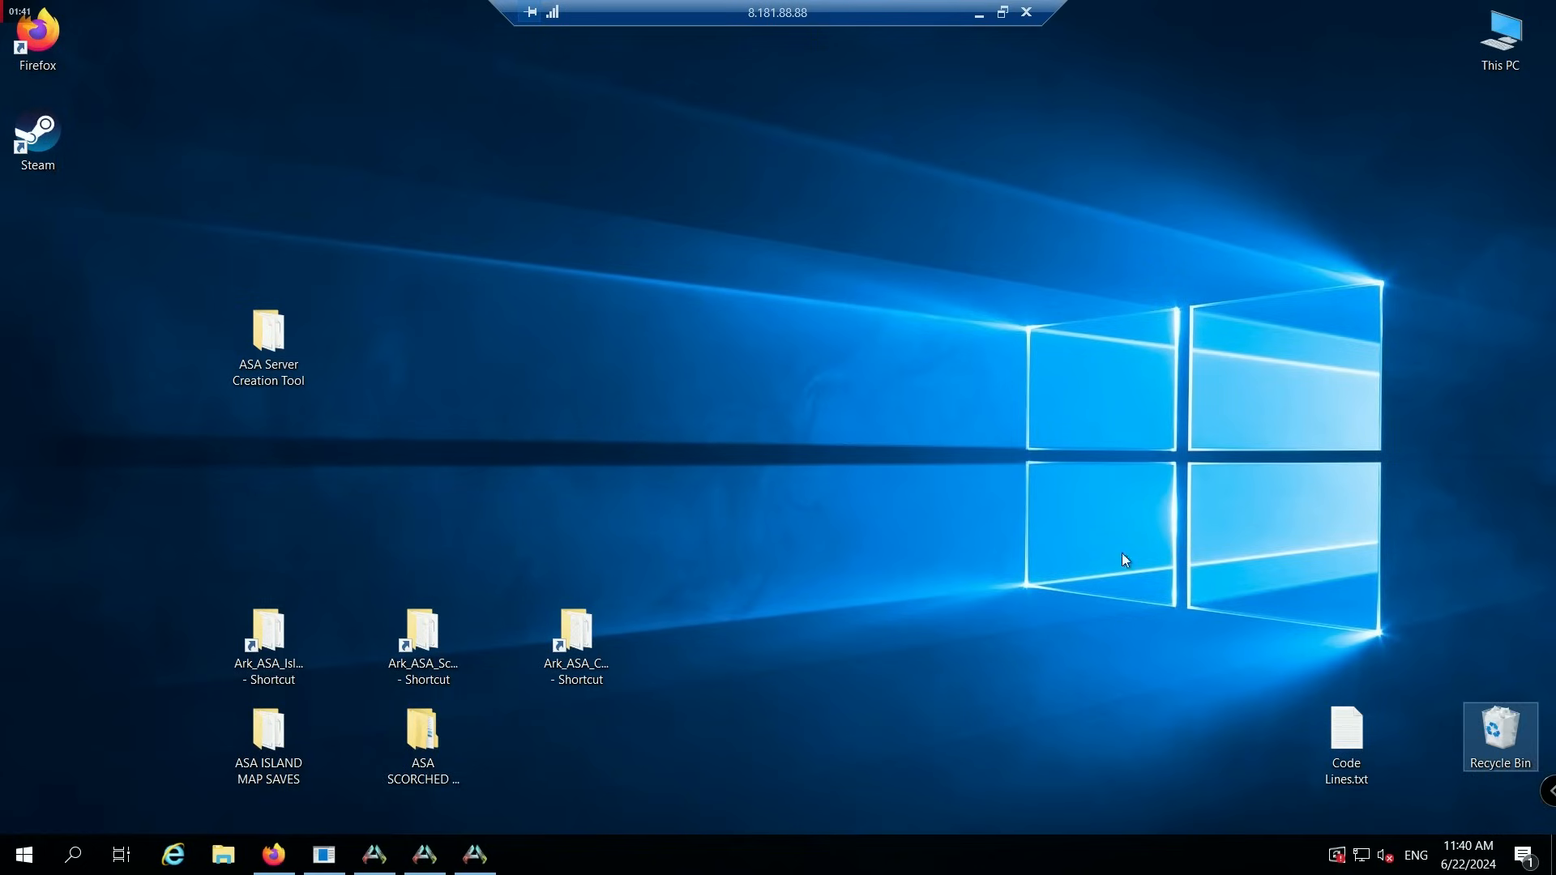
left_click_drag(280, 341, 283, 507)
left_click(666, 486)
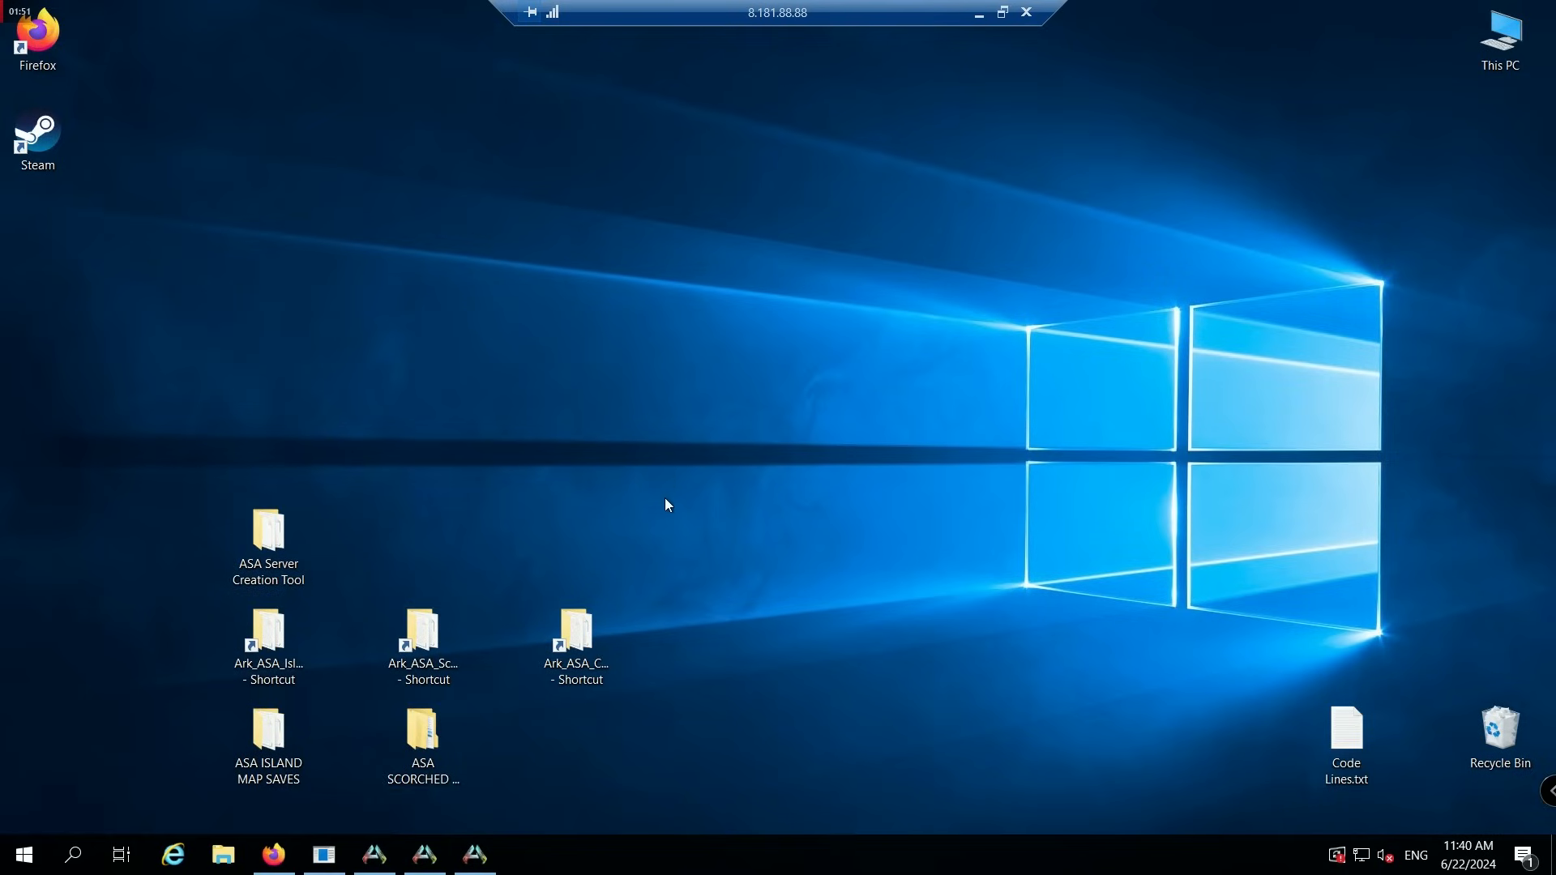
Create a new desktop folder named 'ASA CENTER SAVES'.
right_click(586, 734)
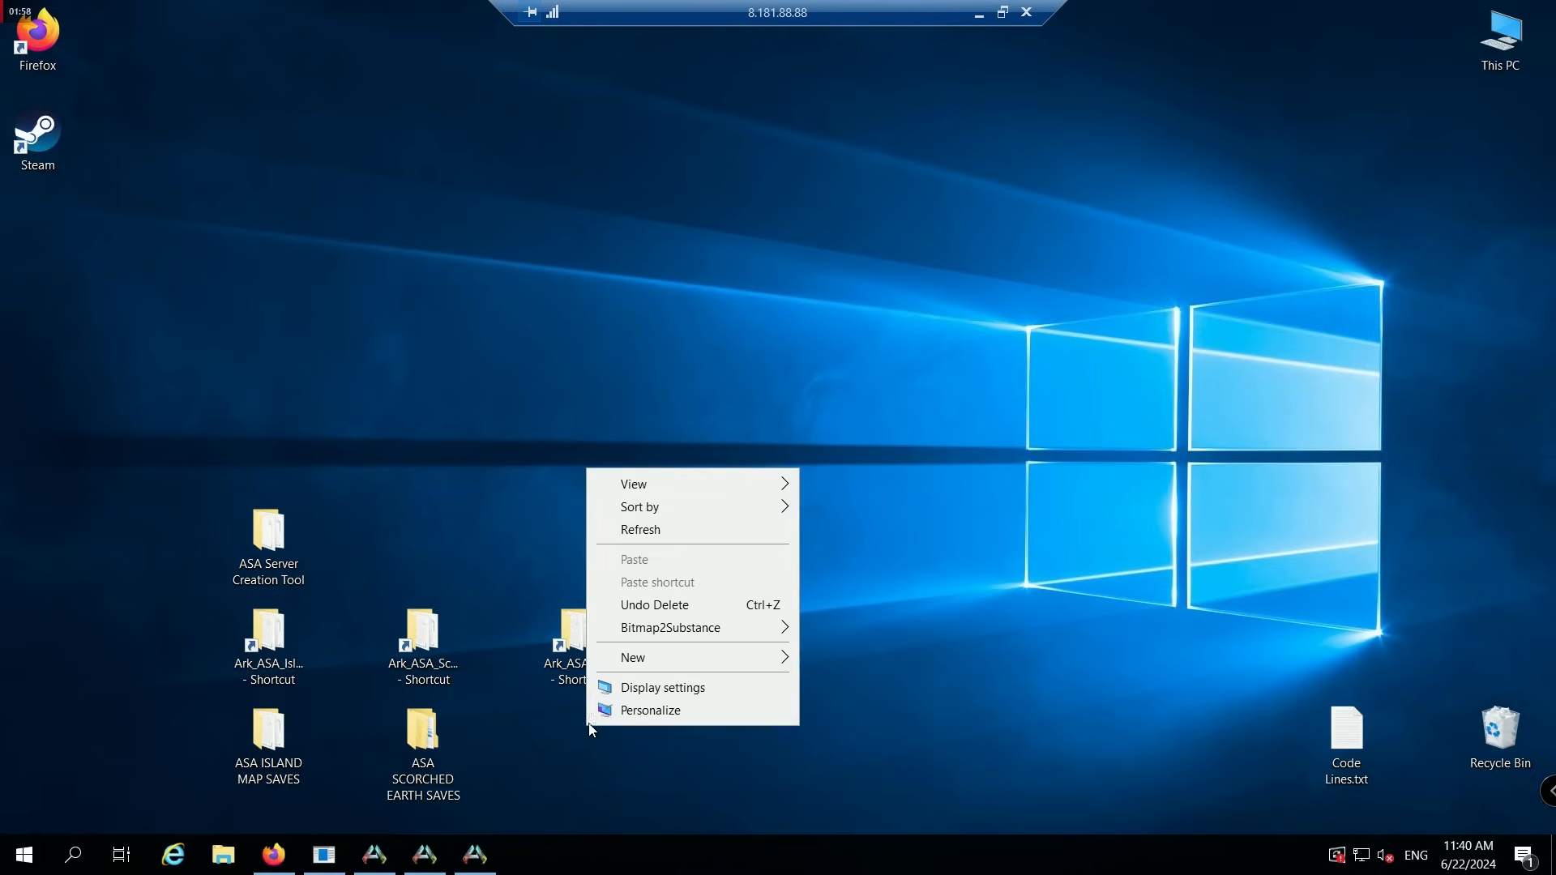
mouse_move(636, 657)
left_click(860, 661)
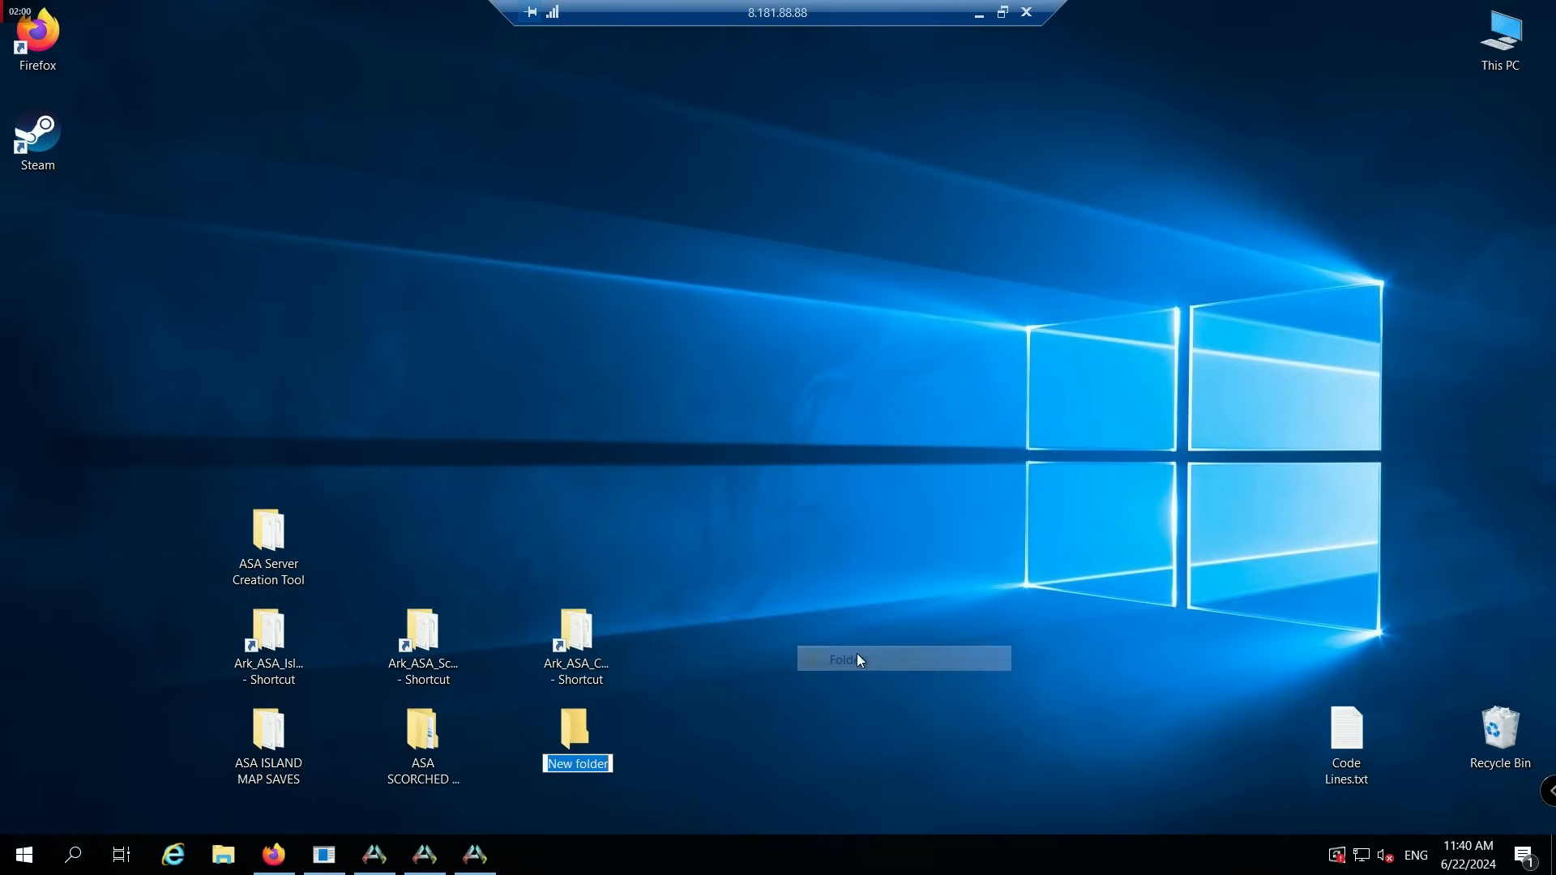
type("ASA CENTER SAVES")
key("Return")
left_click(734, 641)
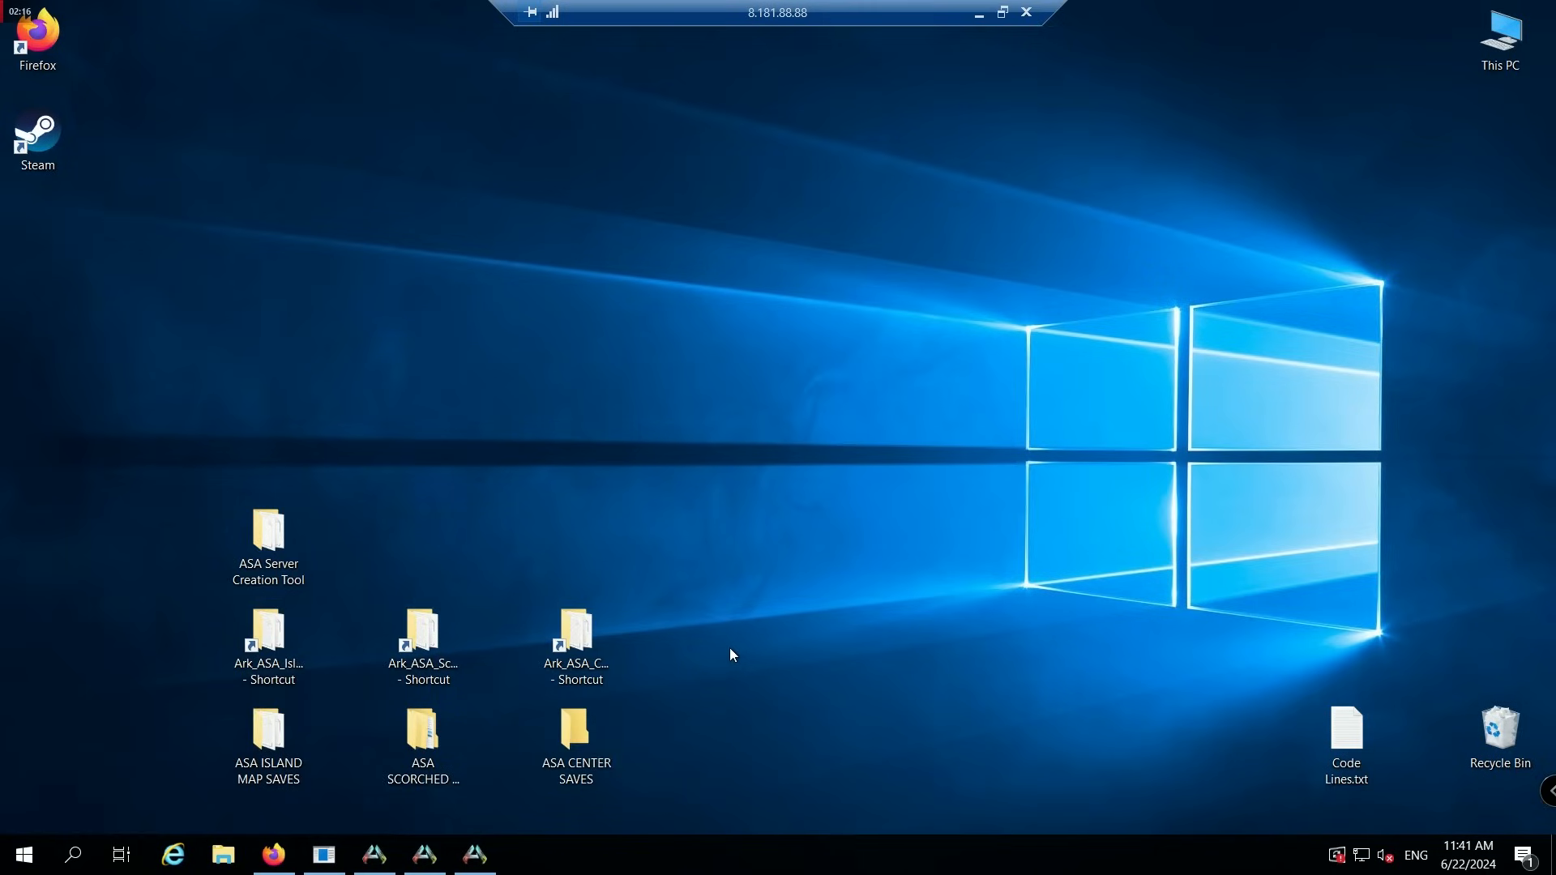
Restore the Center, Island and Scorched Earth consoles, then disconnect the remote desktop session.
left_click(475, 855)
left_click(439, 861)
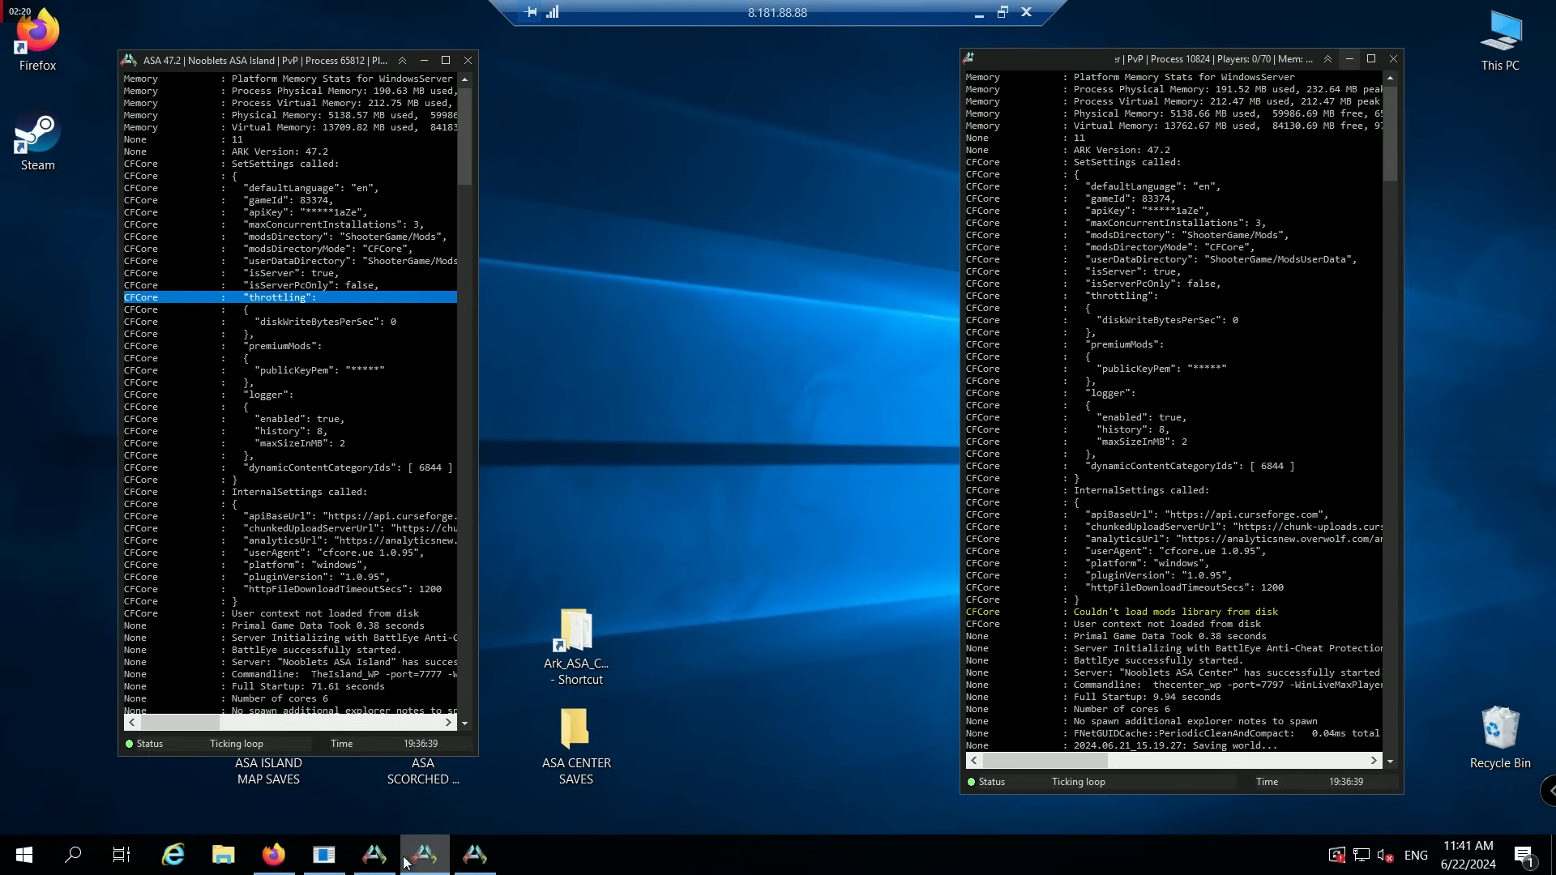
left_click(375, 857)
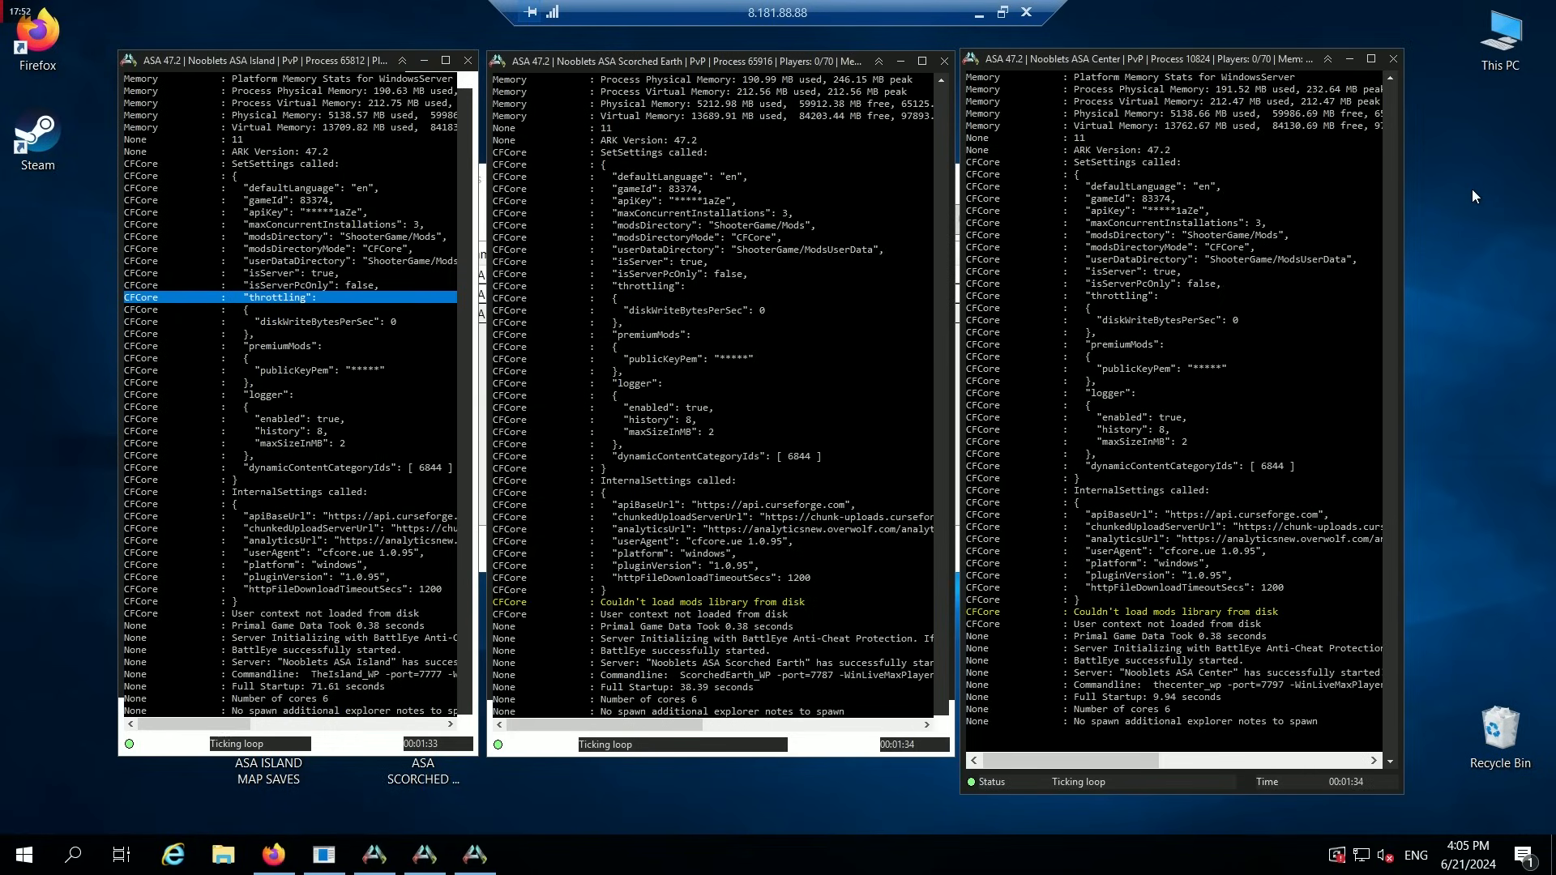
left_click(1026, 13)
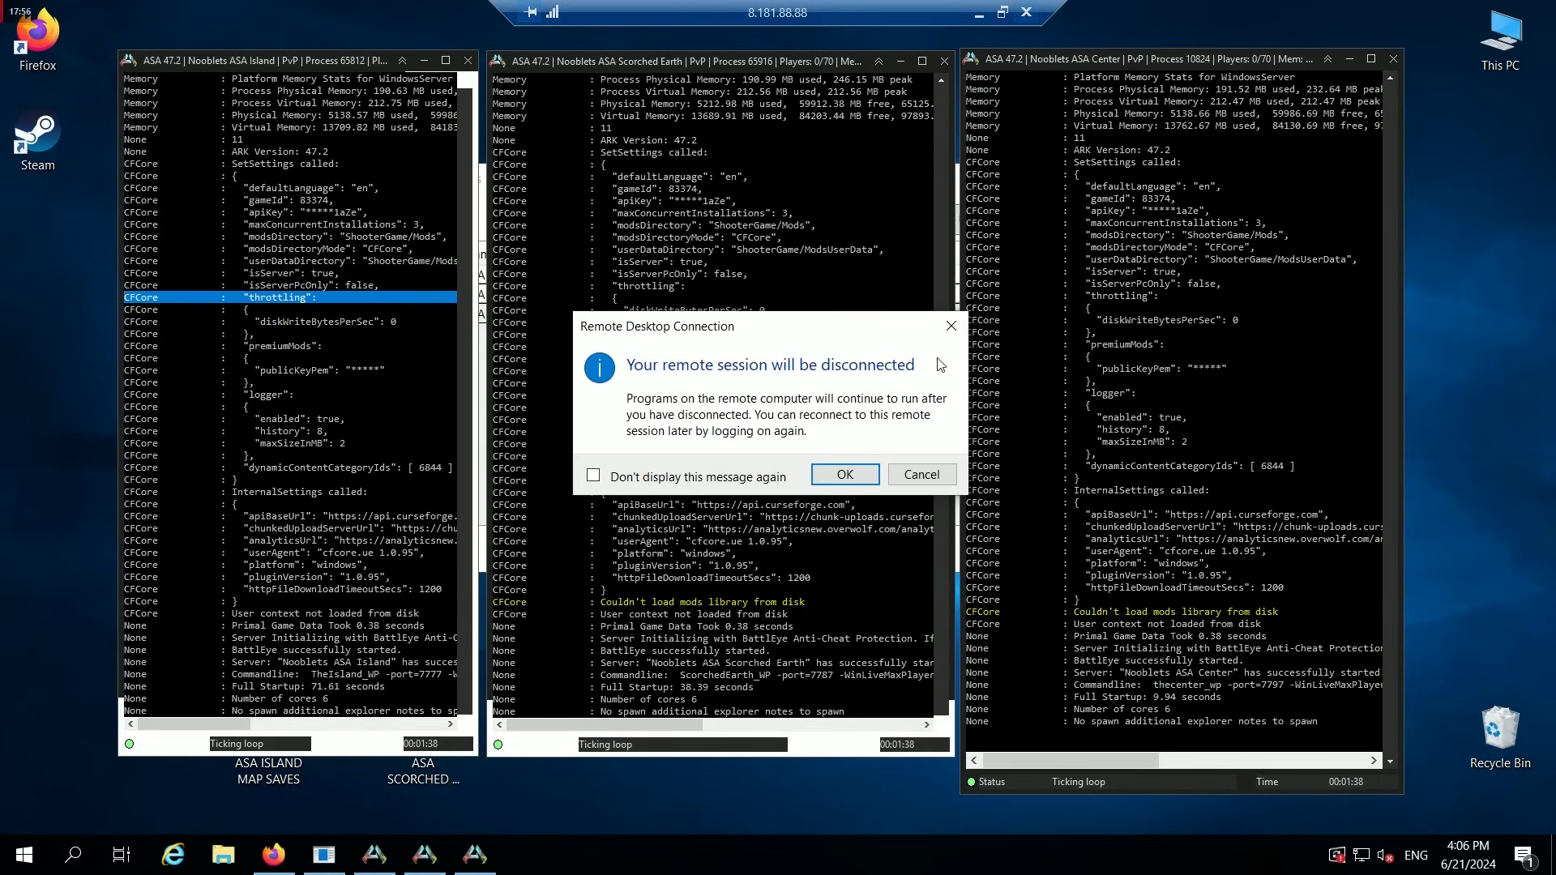
left_click(846, 476)
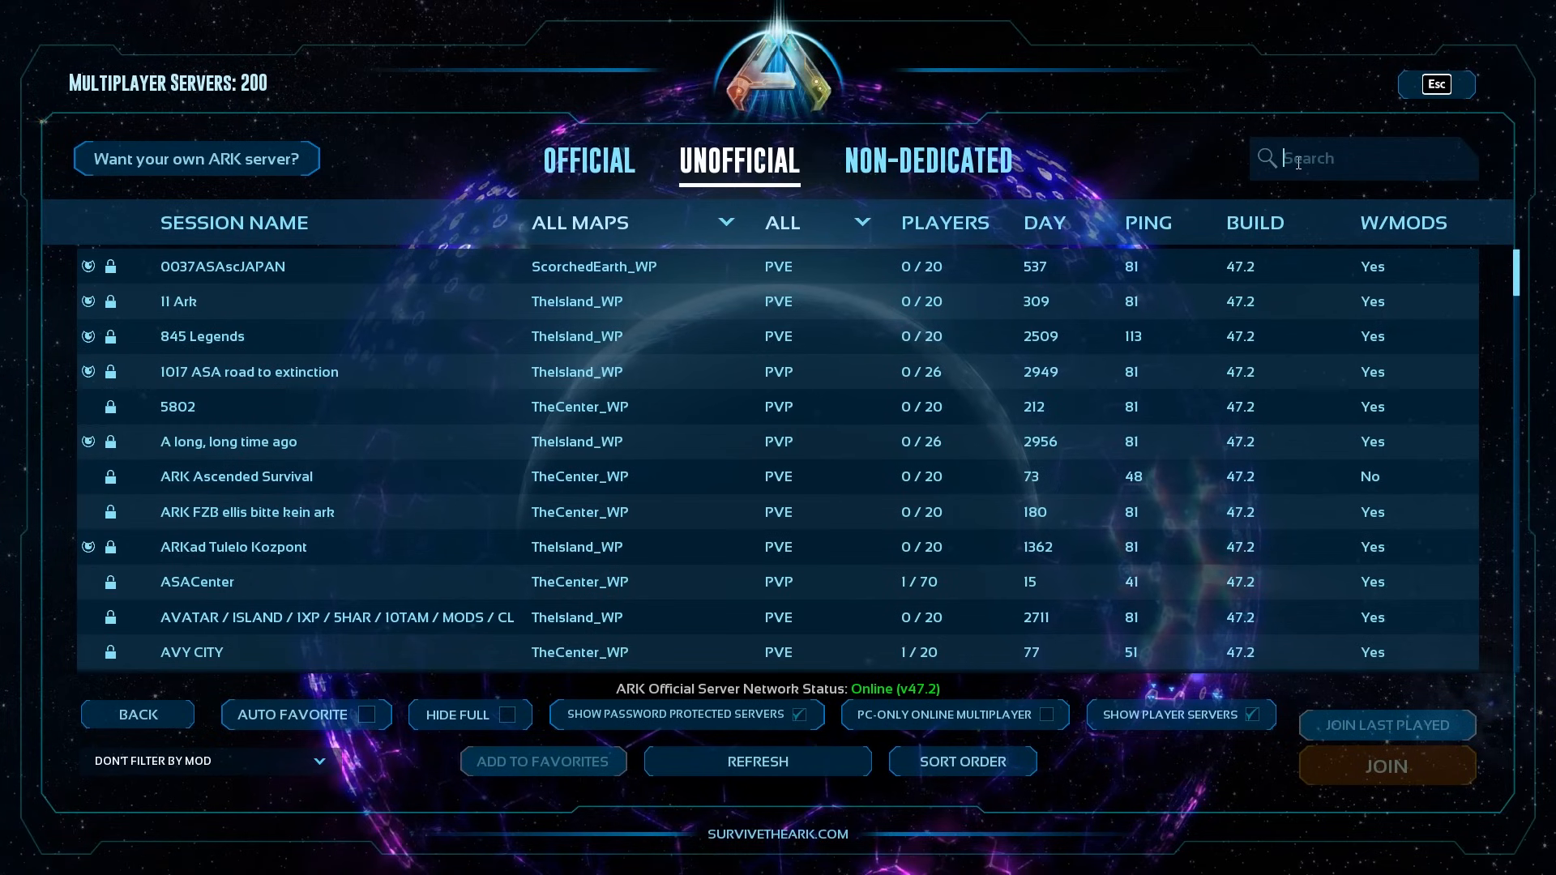
left_click(1296, 162)
Filter the unofficial server list by 'nooblets'.
type("n")
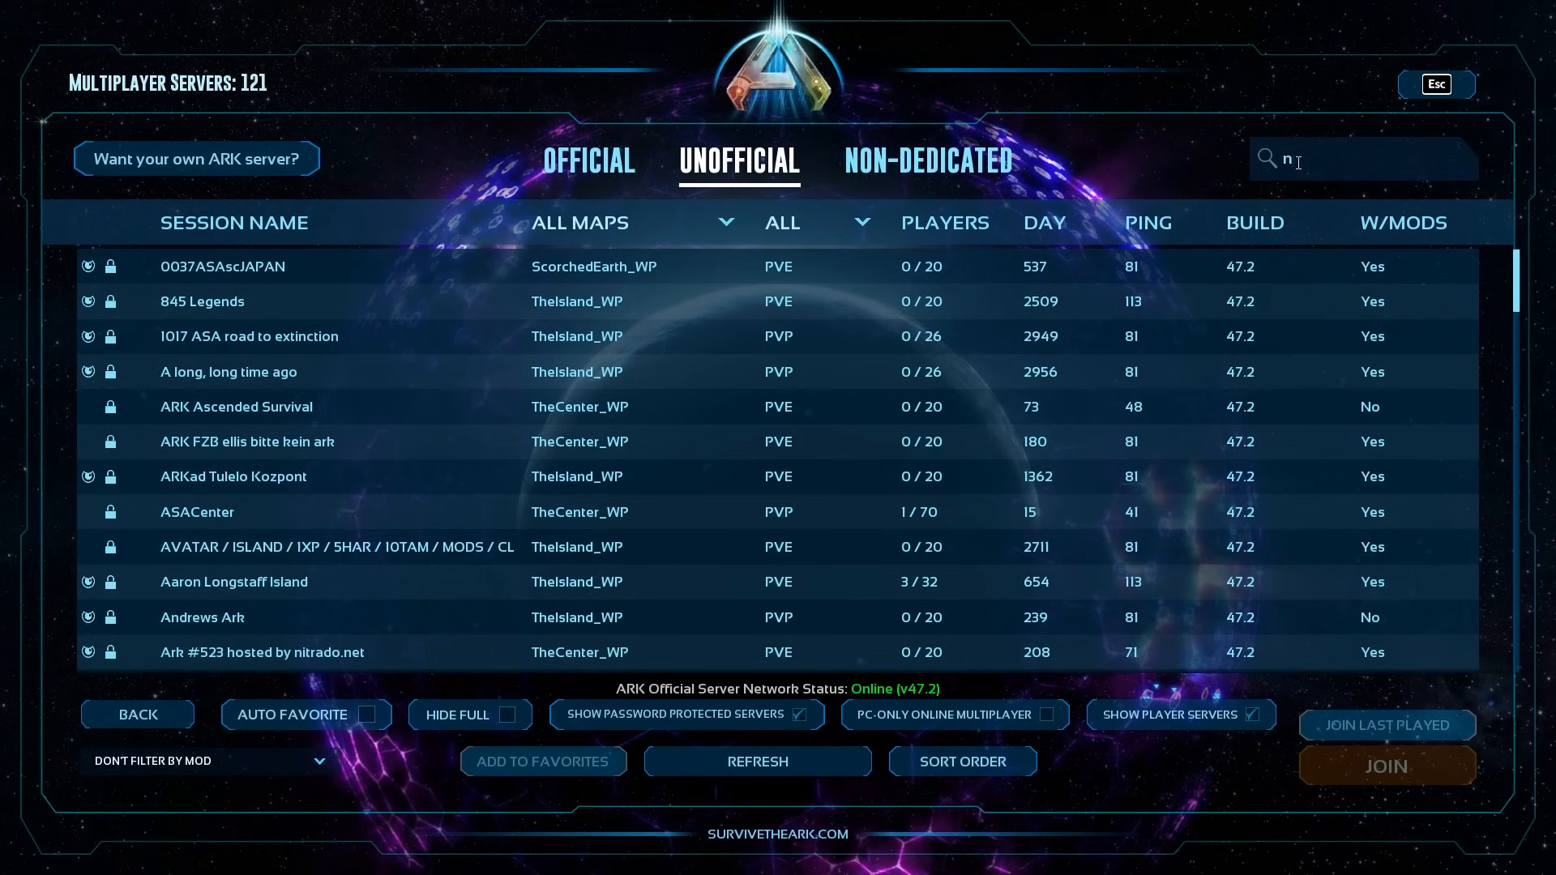
type("oobl")
type("ets")
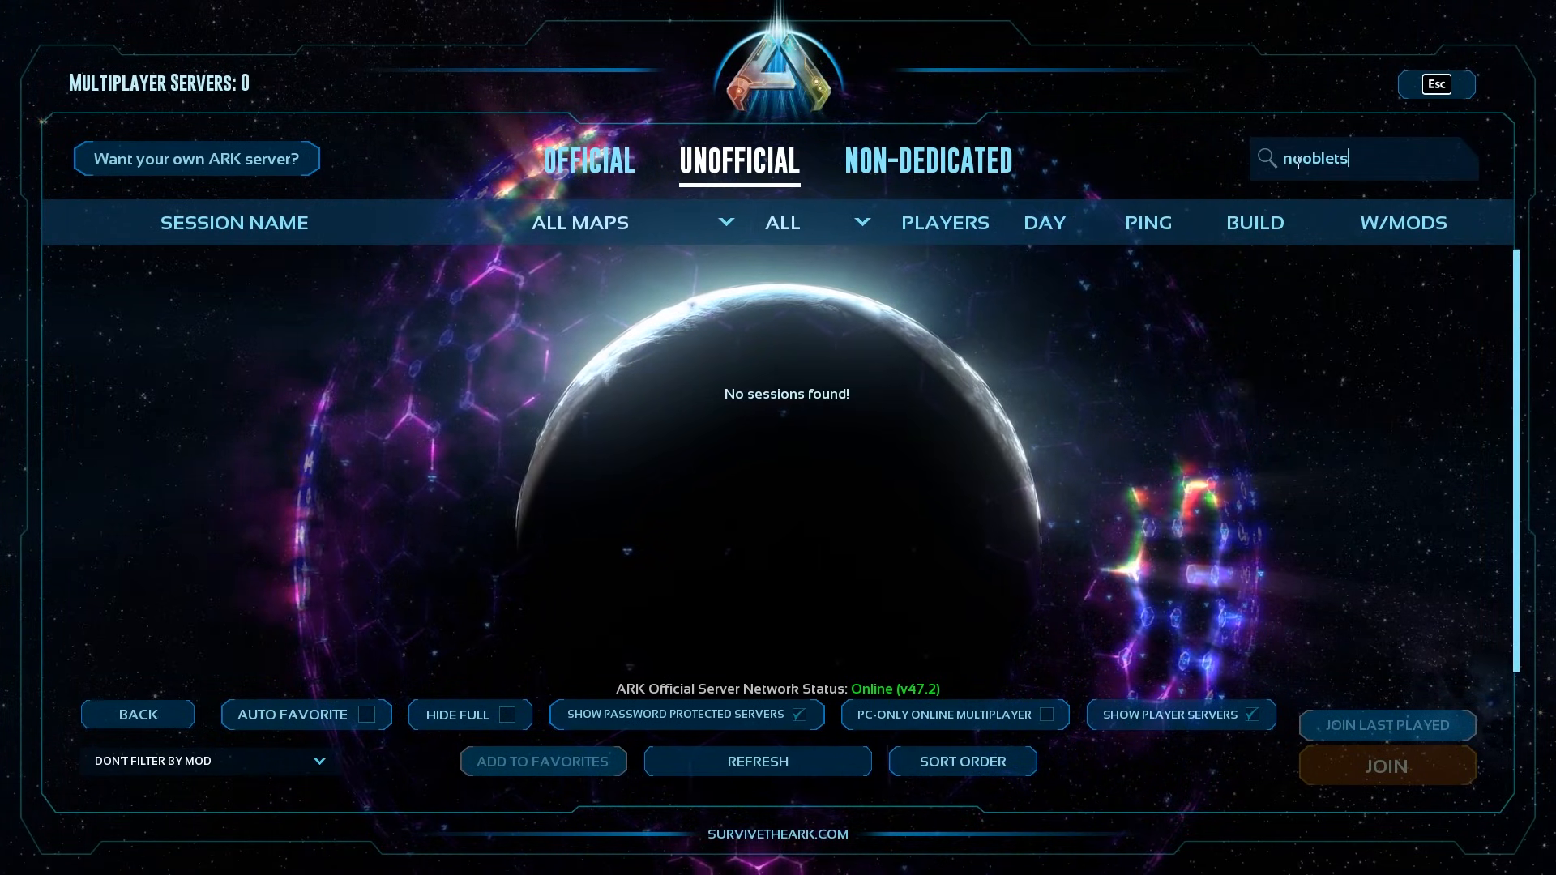
key("Return")
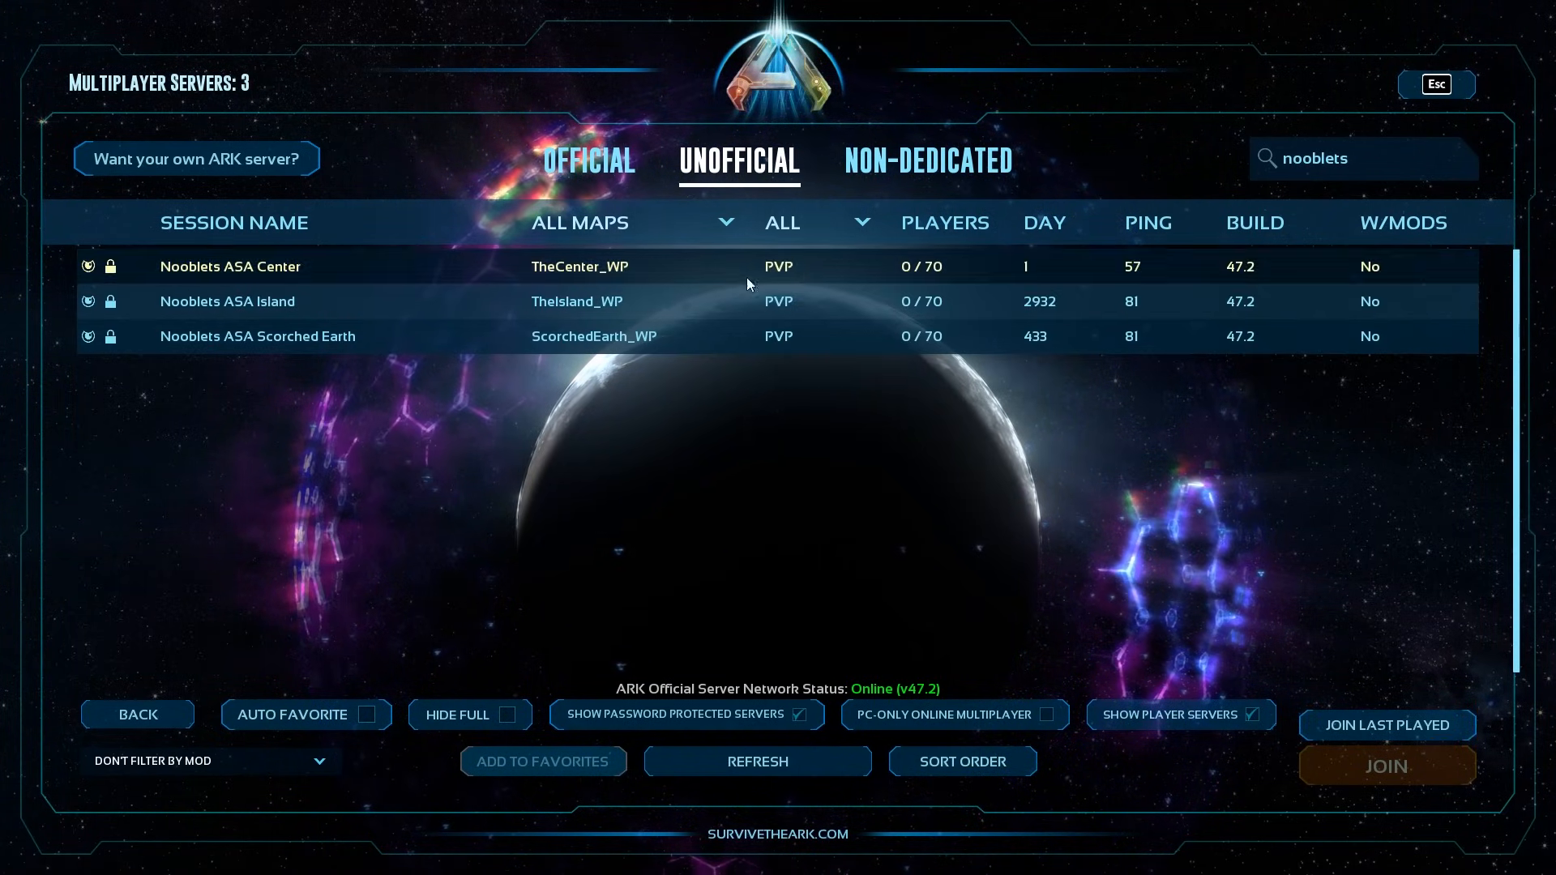
Join Nooblets ASA Center, pasting the server password.
left_click(631, 266)
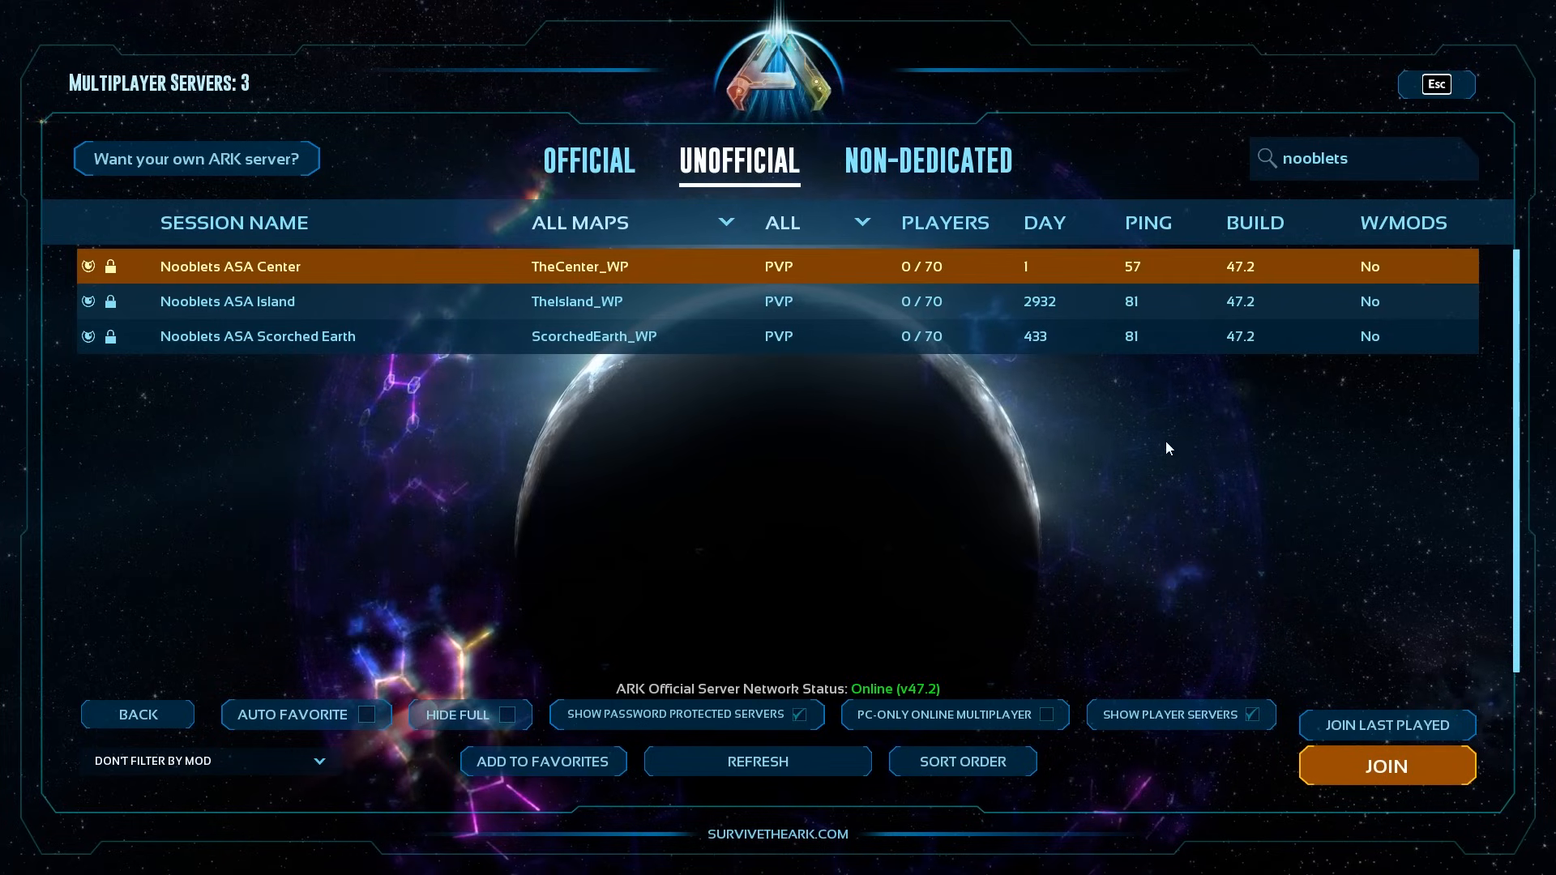
left_click(1368, 765)
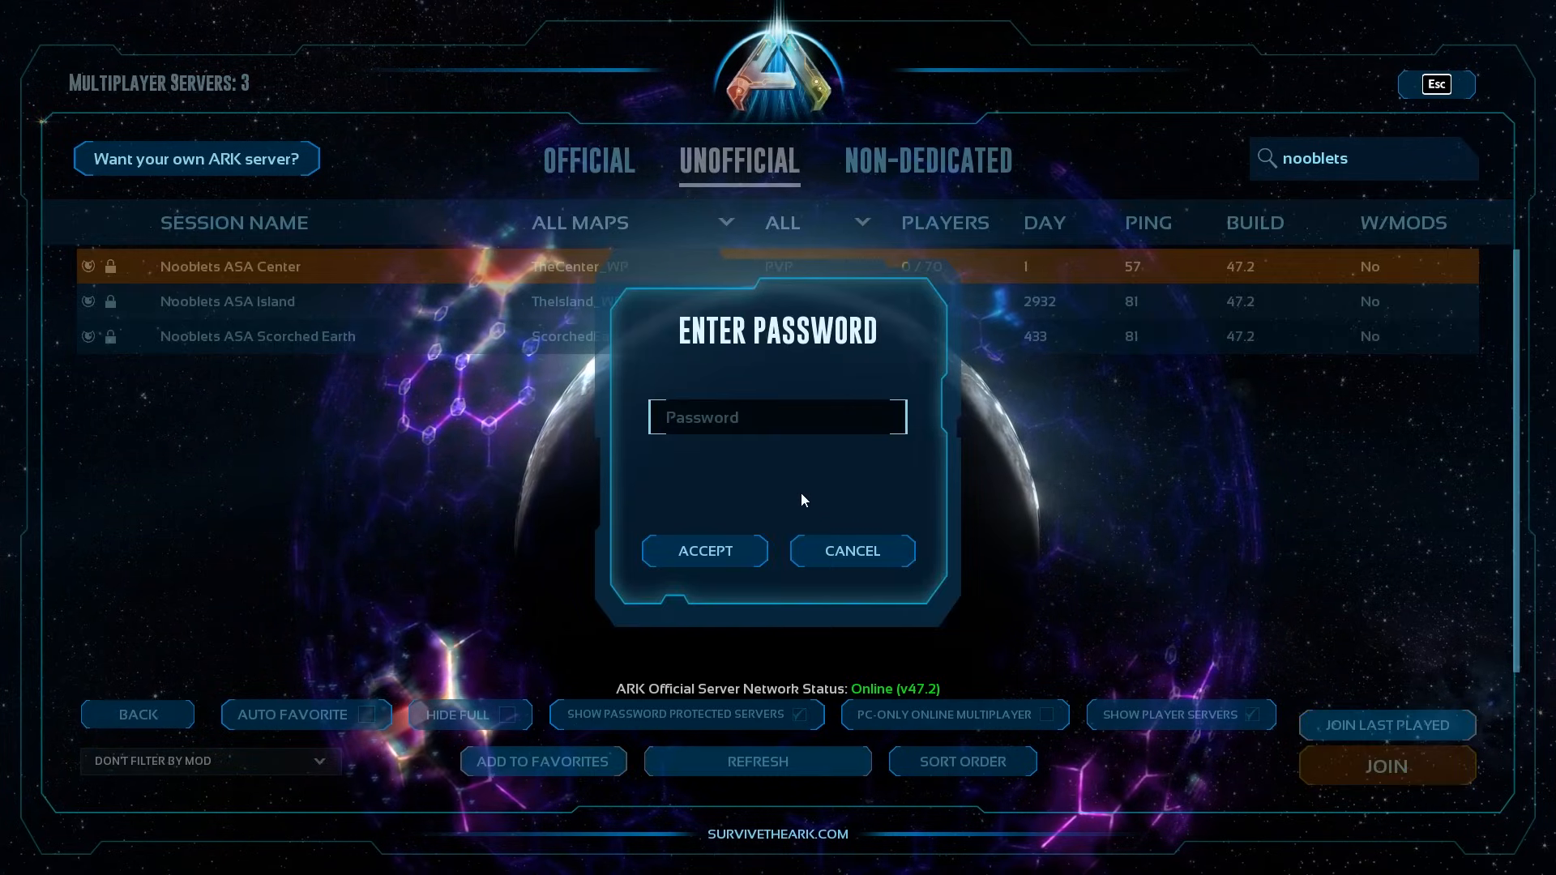
key("ctrl+v")
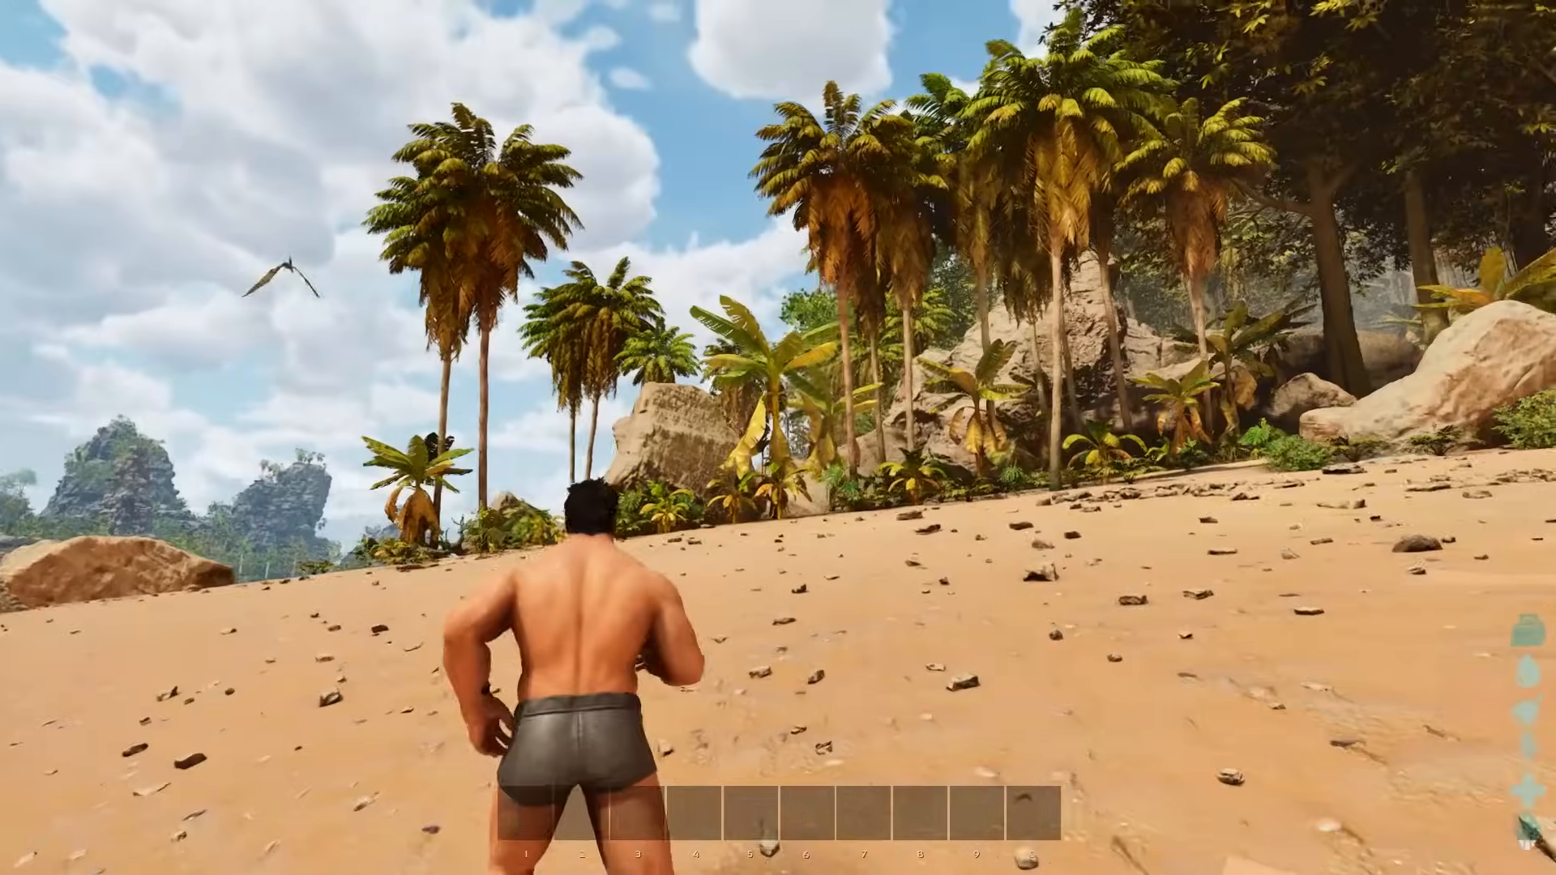
Check the world map, then sprint up the beach.
key("m")
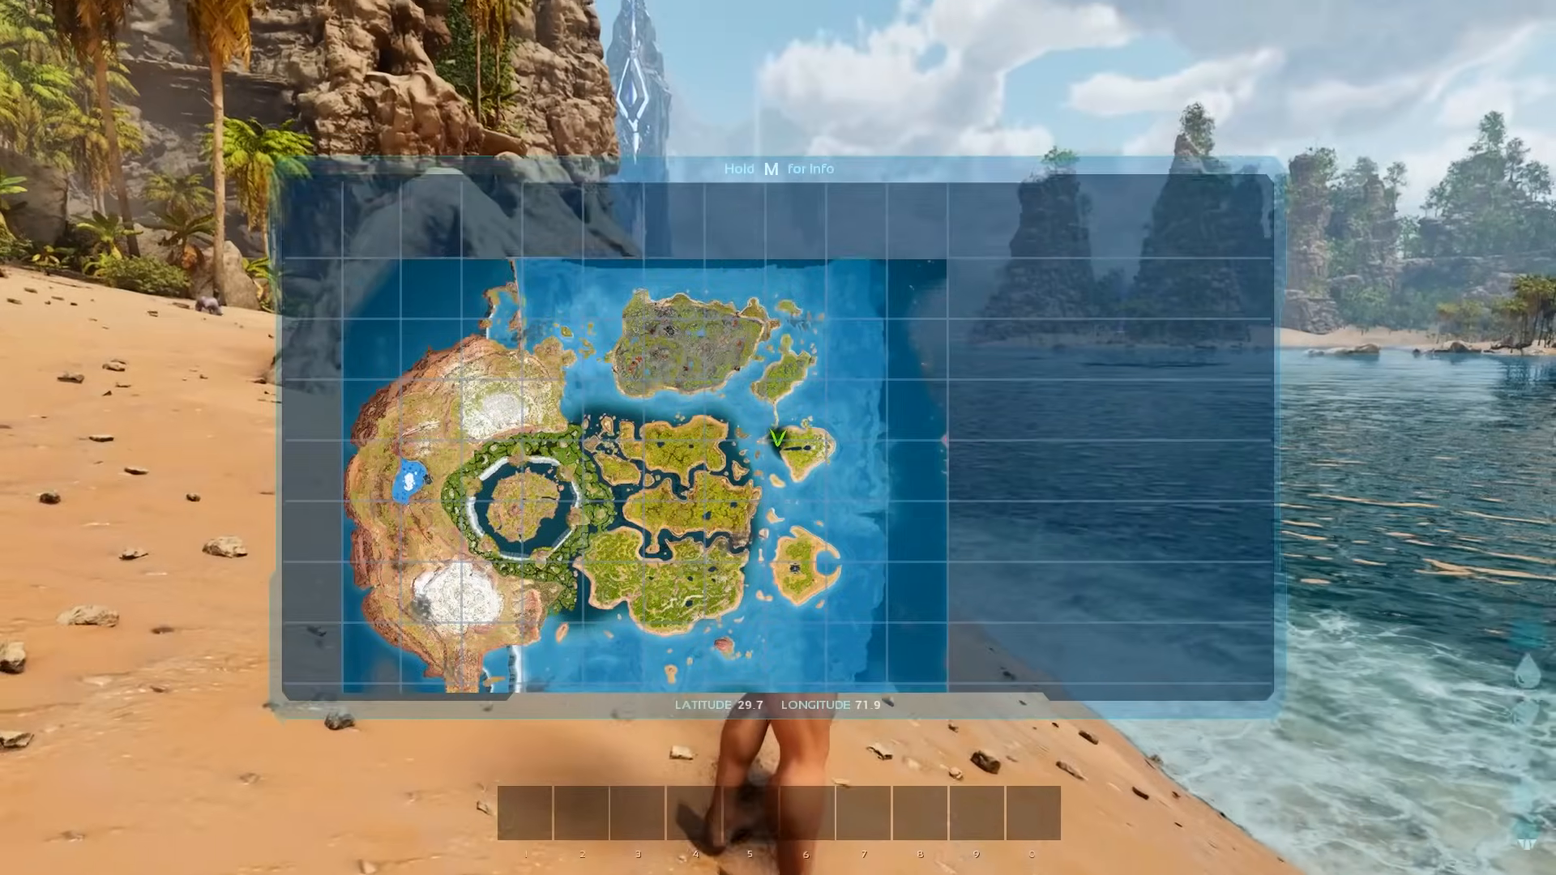
key("m")
key("shift+w")
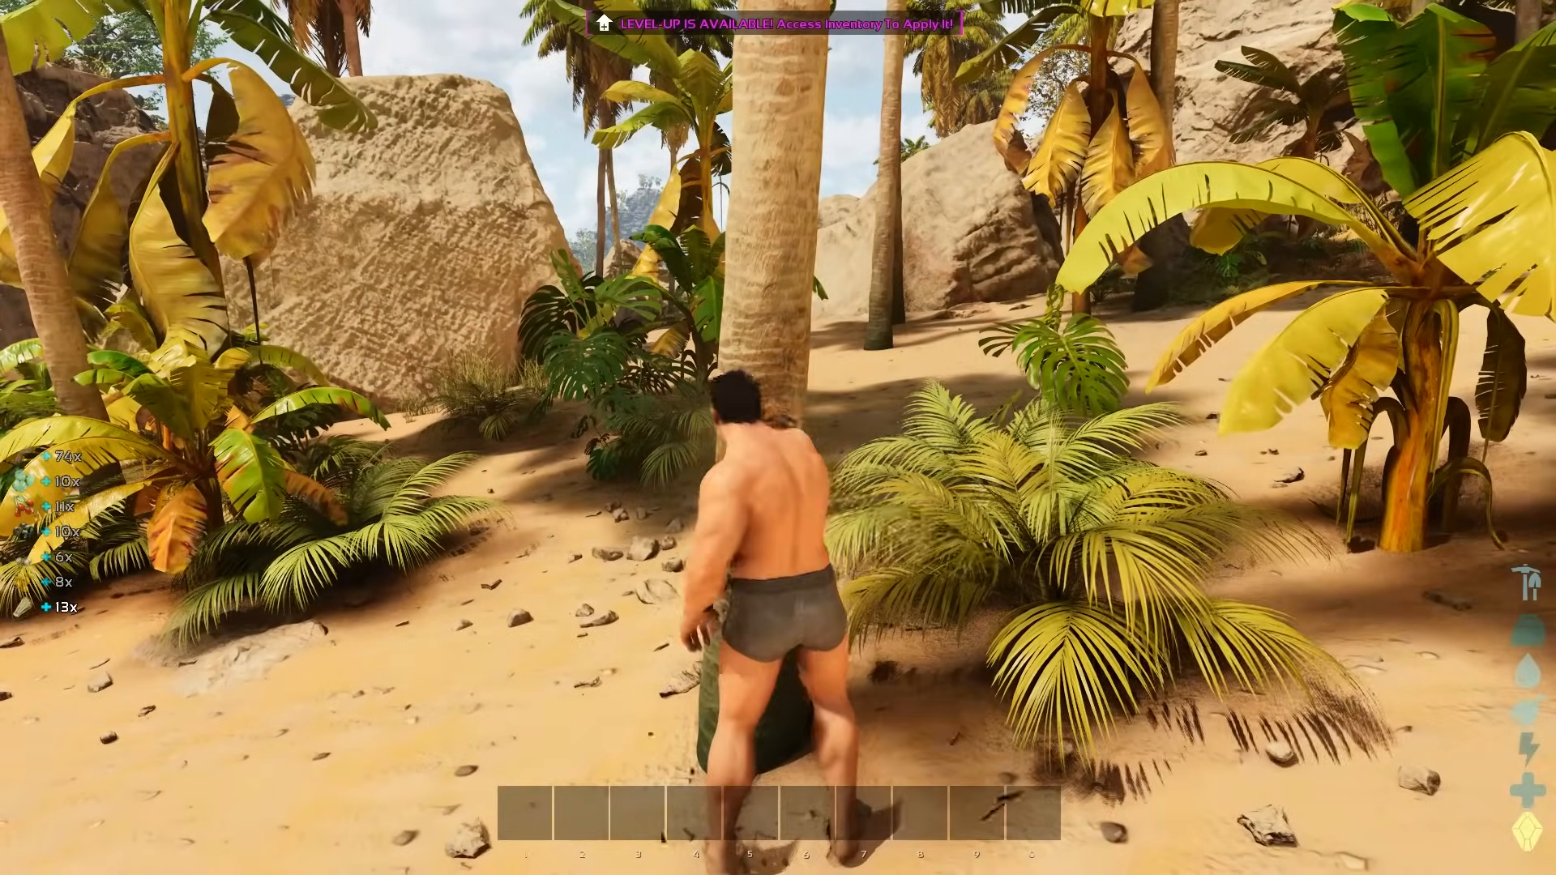
Harvest resources from several fern bushes along the beach.
key("w")
key("e")
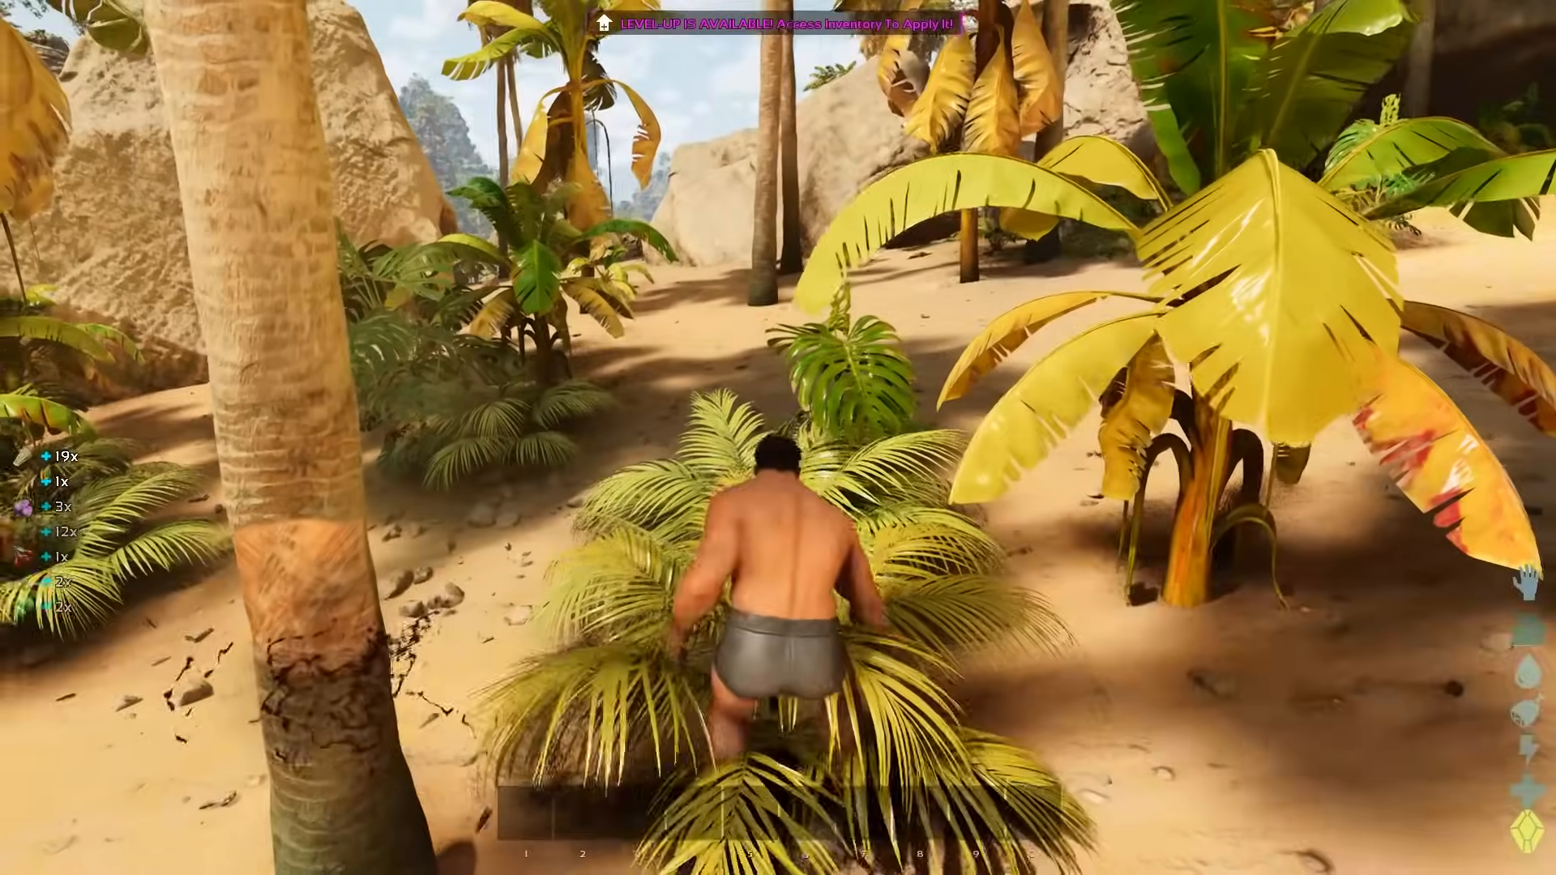
key("e")
key("w")
key("e")
key("e")
key("w")
key("e")
key("e")
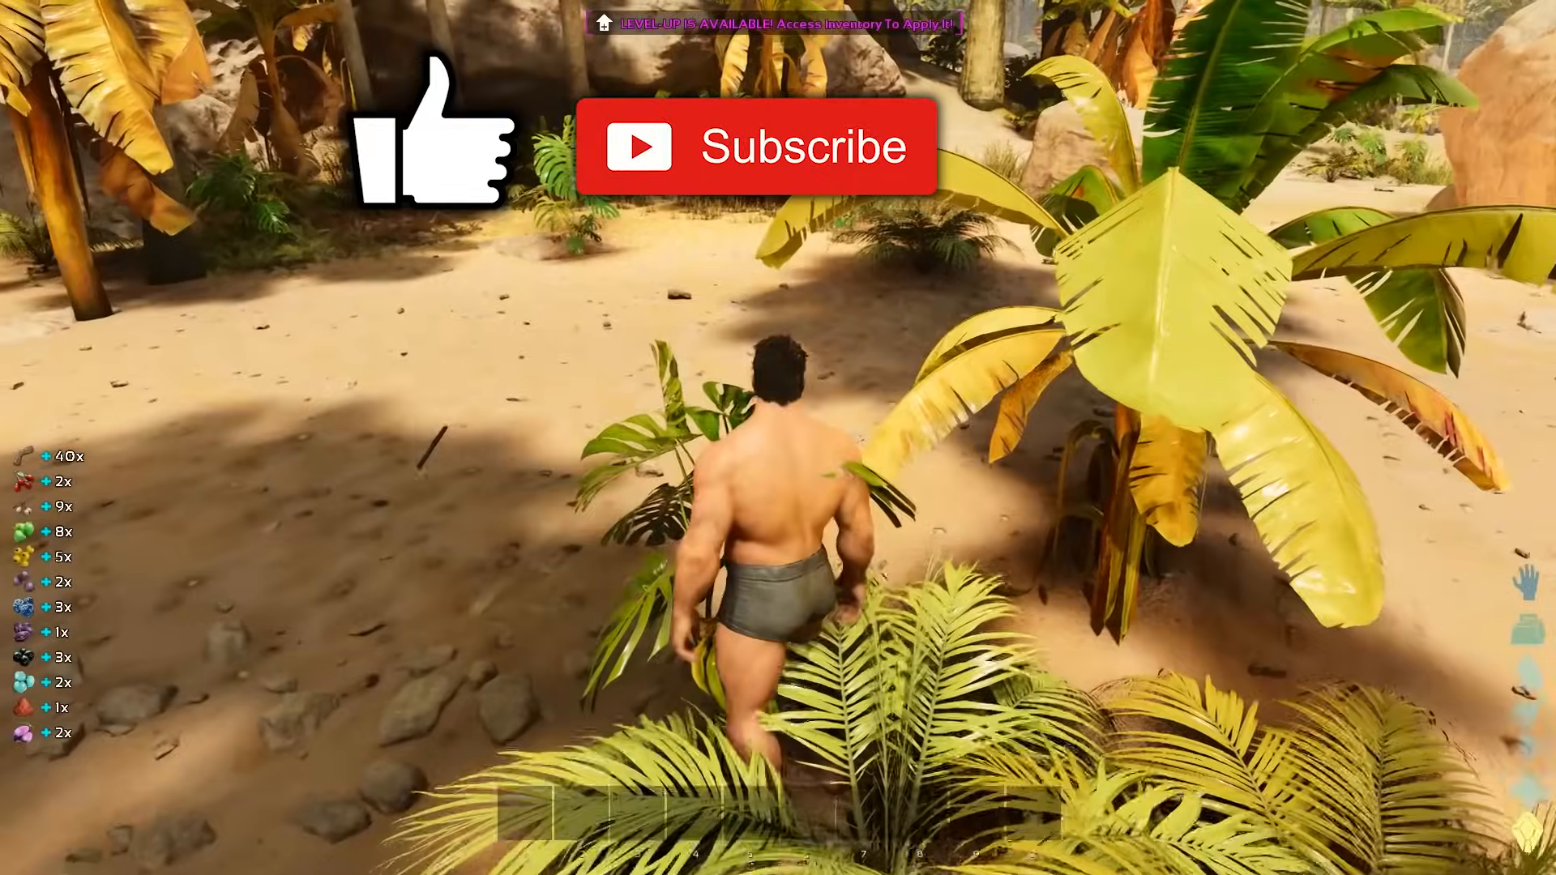
key("w")
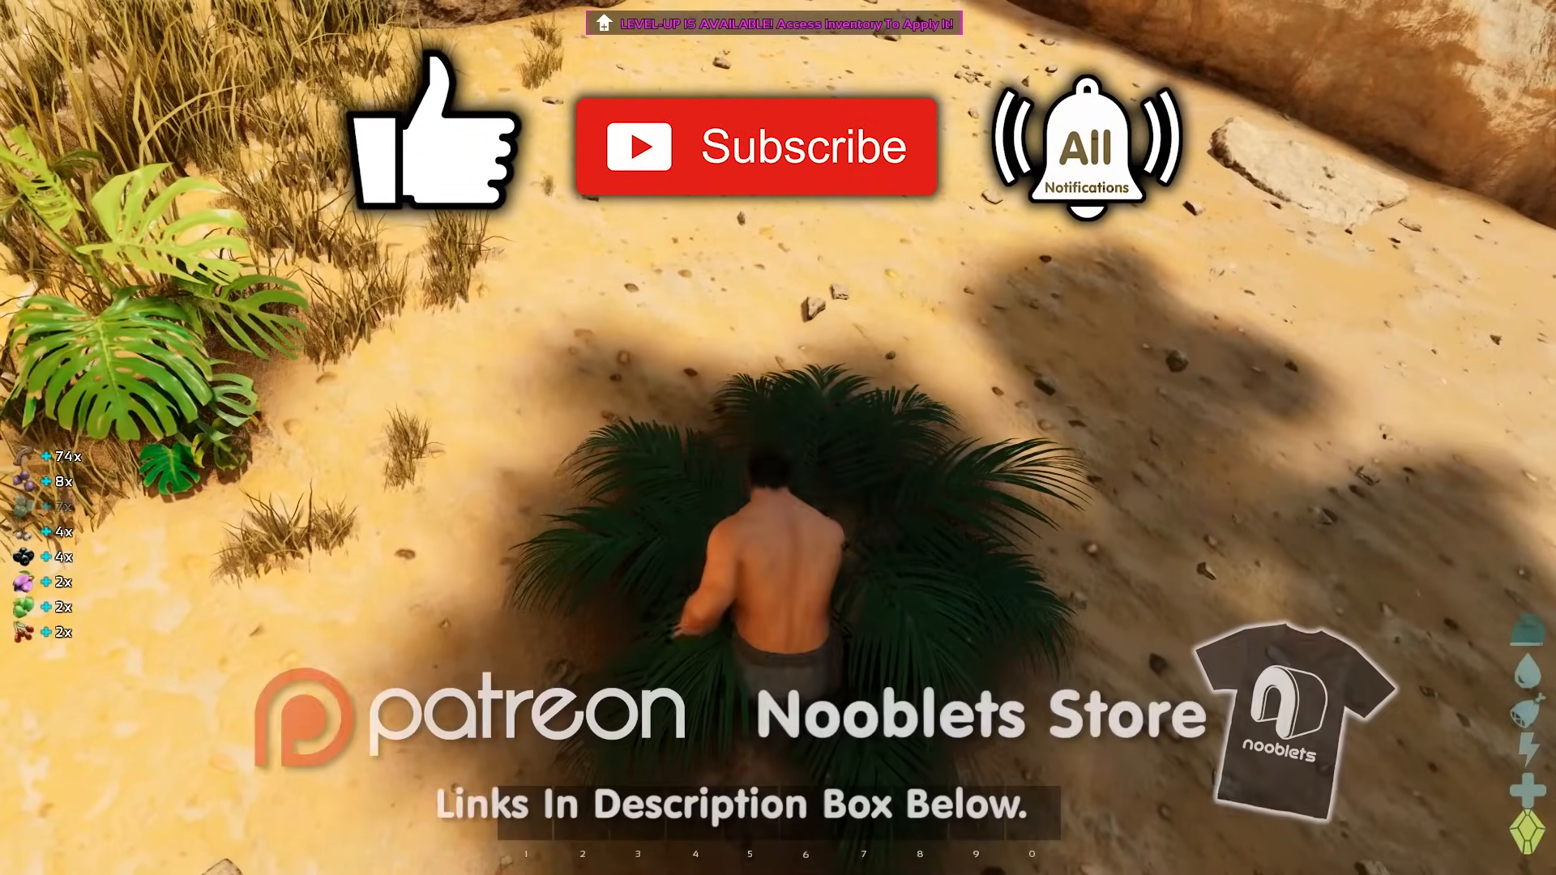
key("e")
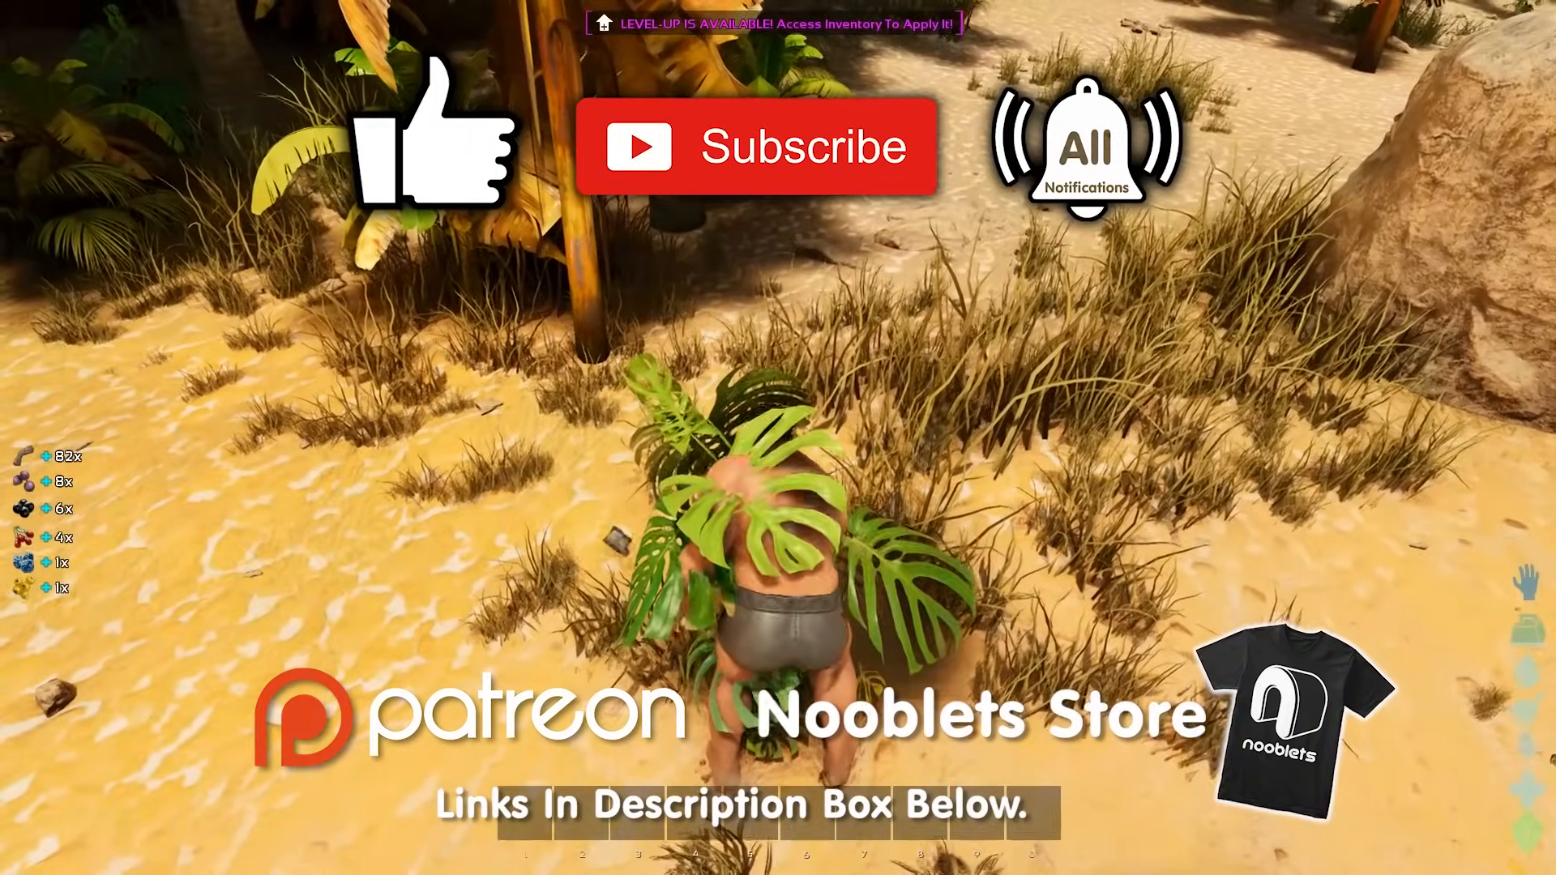